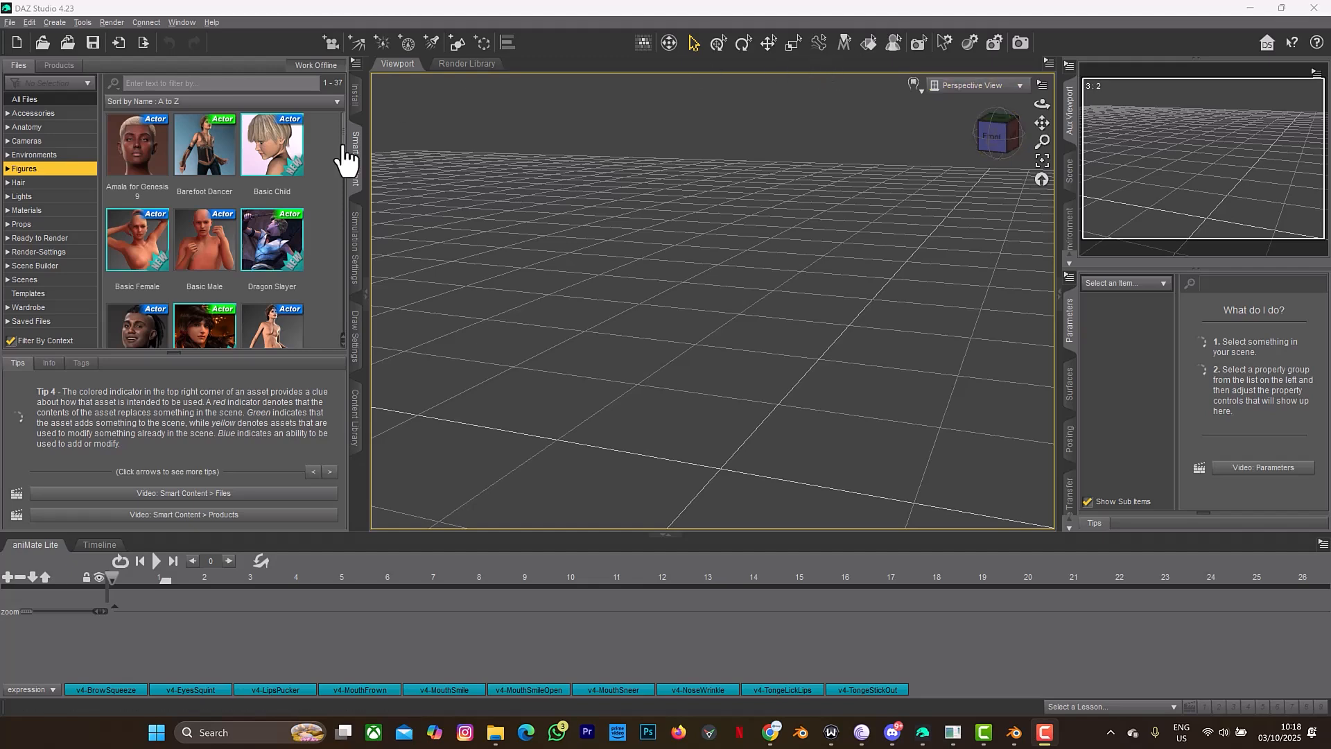
- Find the Genesis 8 Basic Male actor among the Figures content and load it into the empty scene
click(27, 171)
click(8, 169)
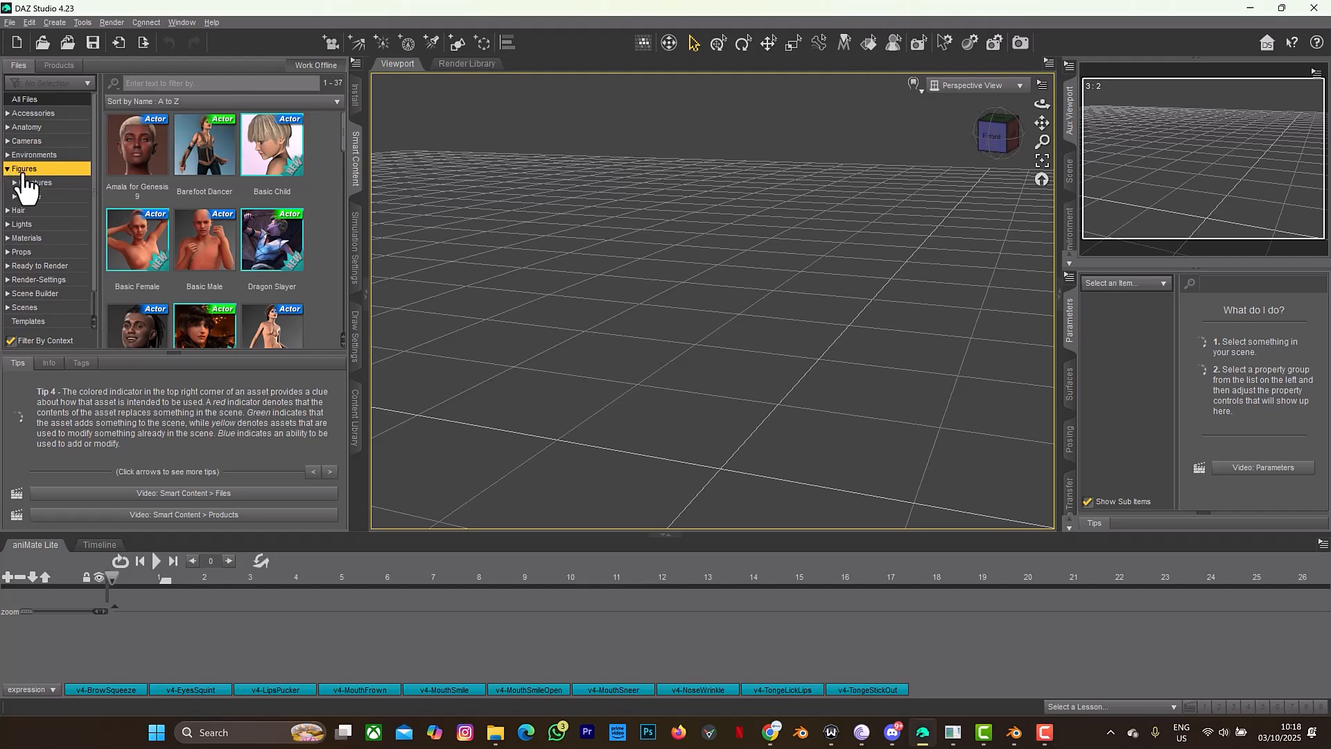
scroll(208, 207, down, 5)
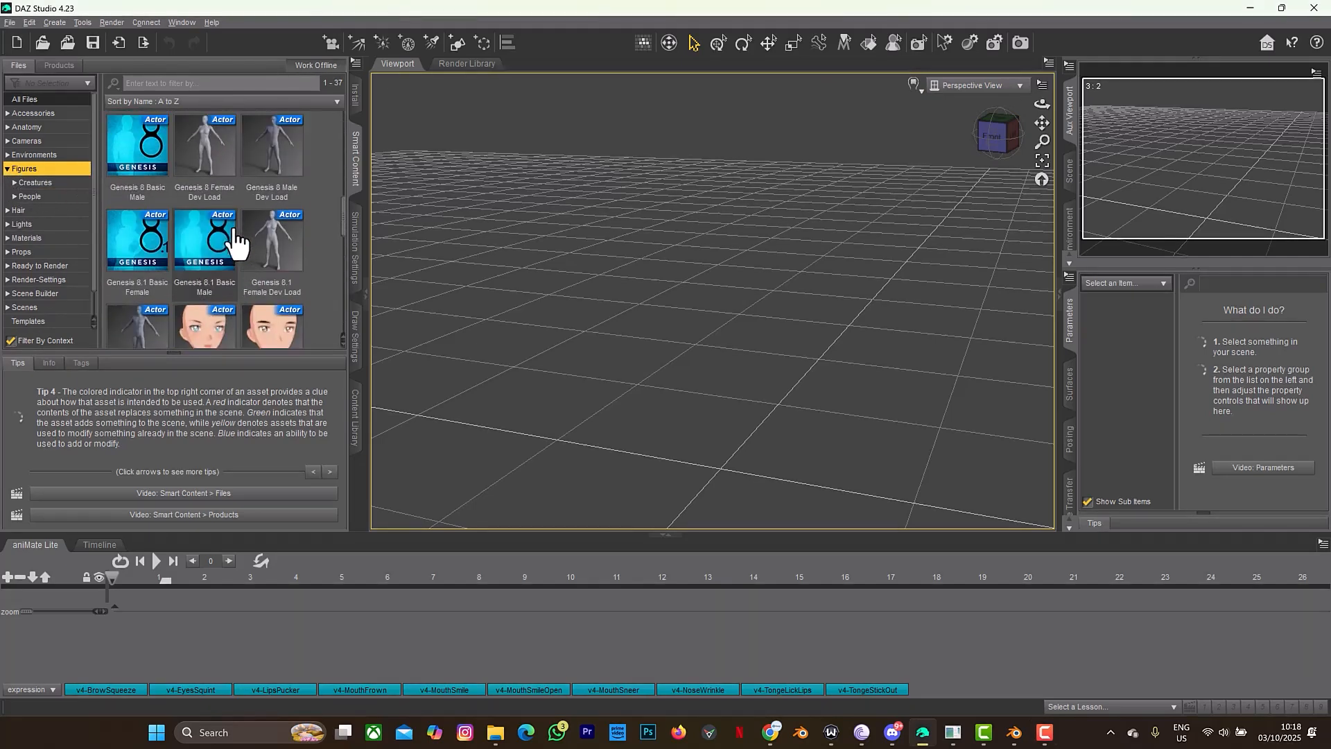
click(139, 179)
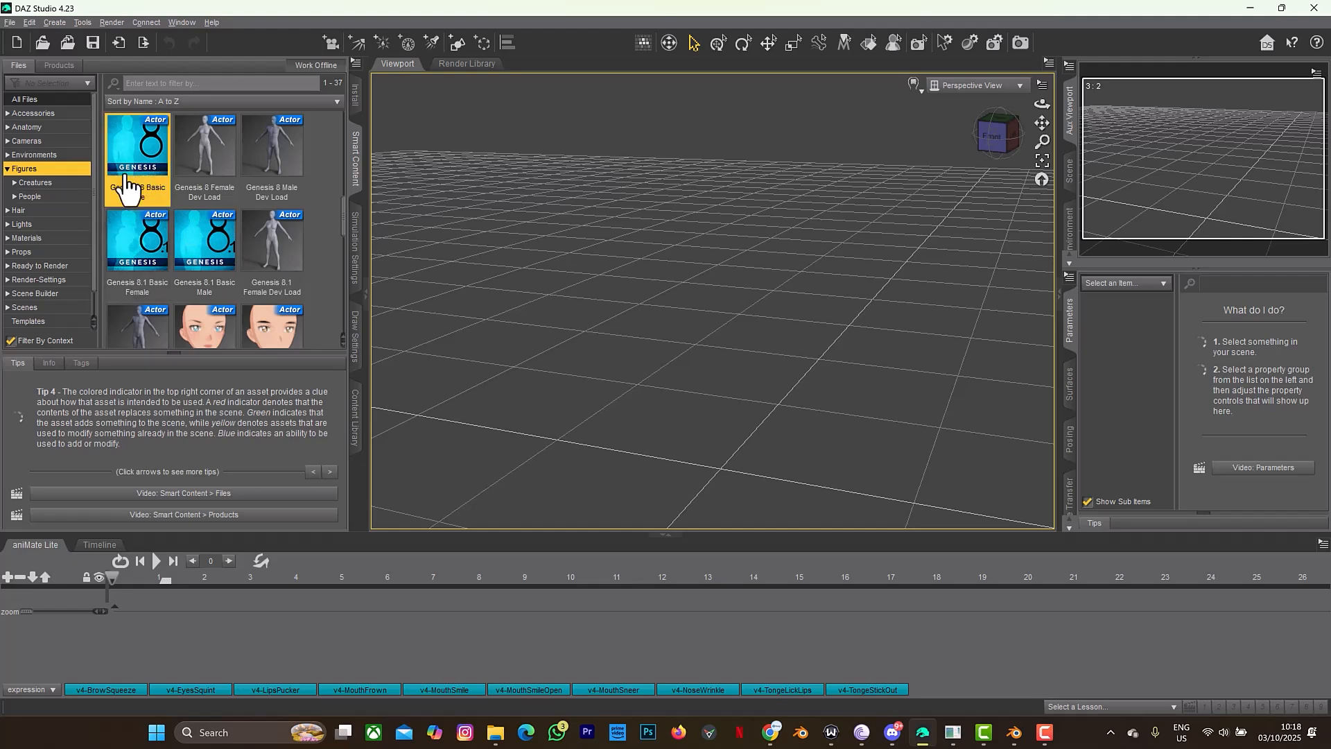
double_click(126, 186)
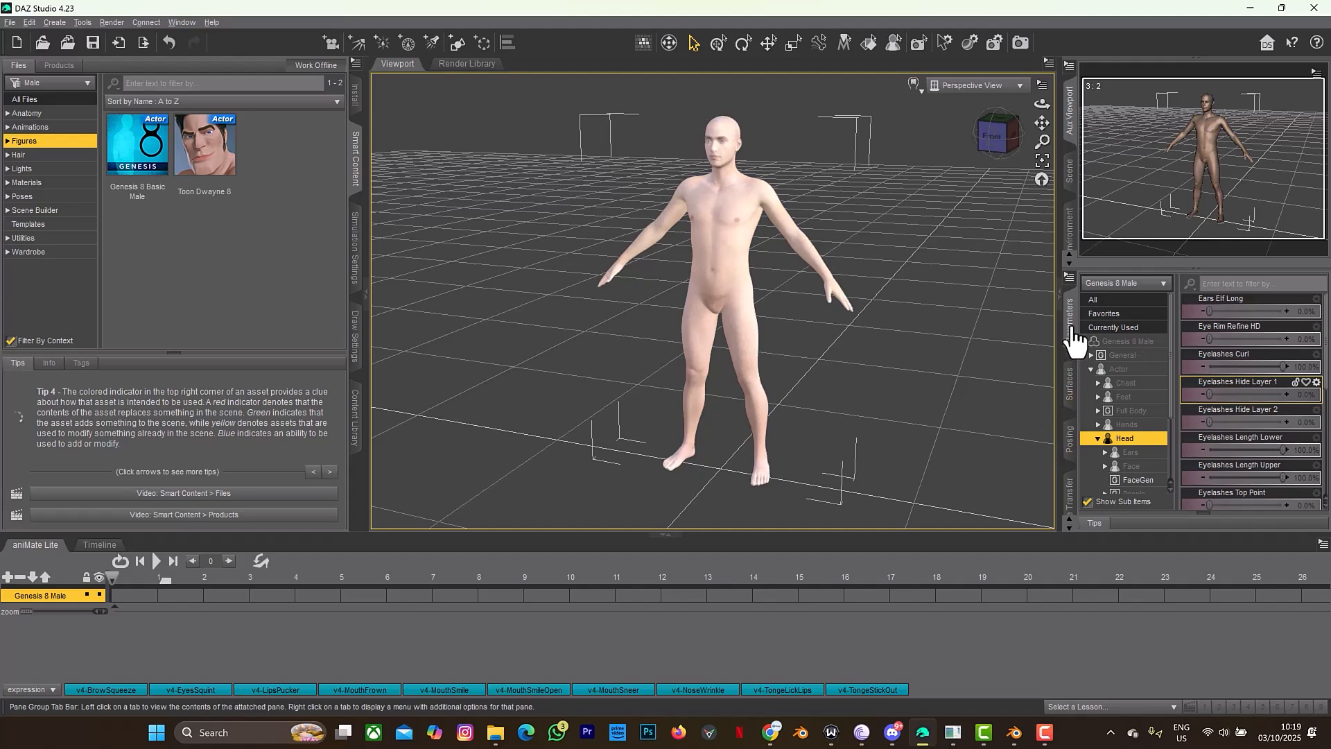
- Try the Ears Elf Long morph from the Genesis 8 Male's head parameters, inspect the head up close, and undo it
click(1091, 369)
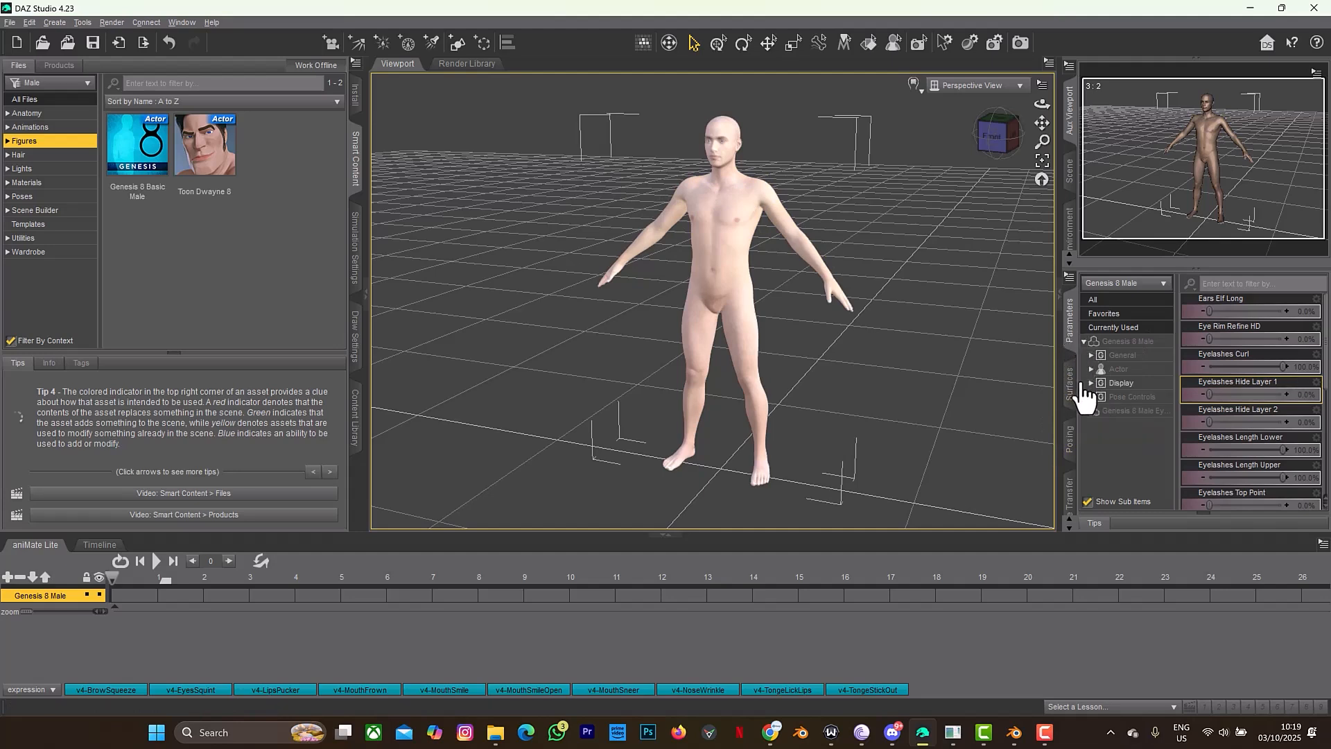
click(1084, 341)
click(1084, 343)
click(1091, 370)
click(1126, 453)
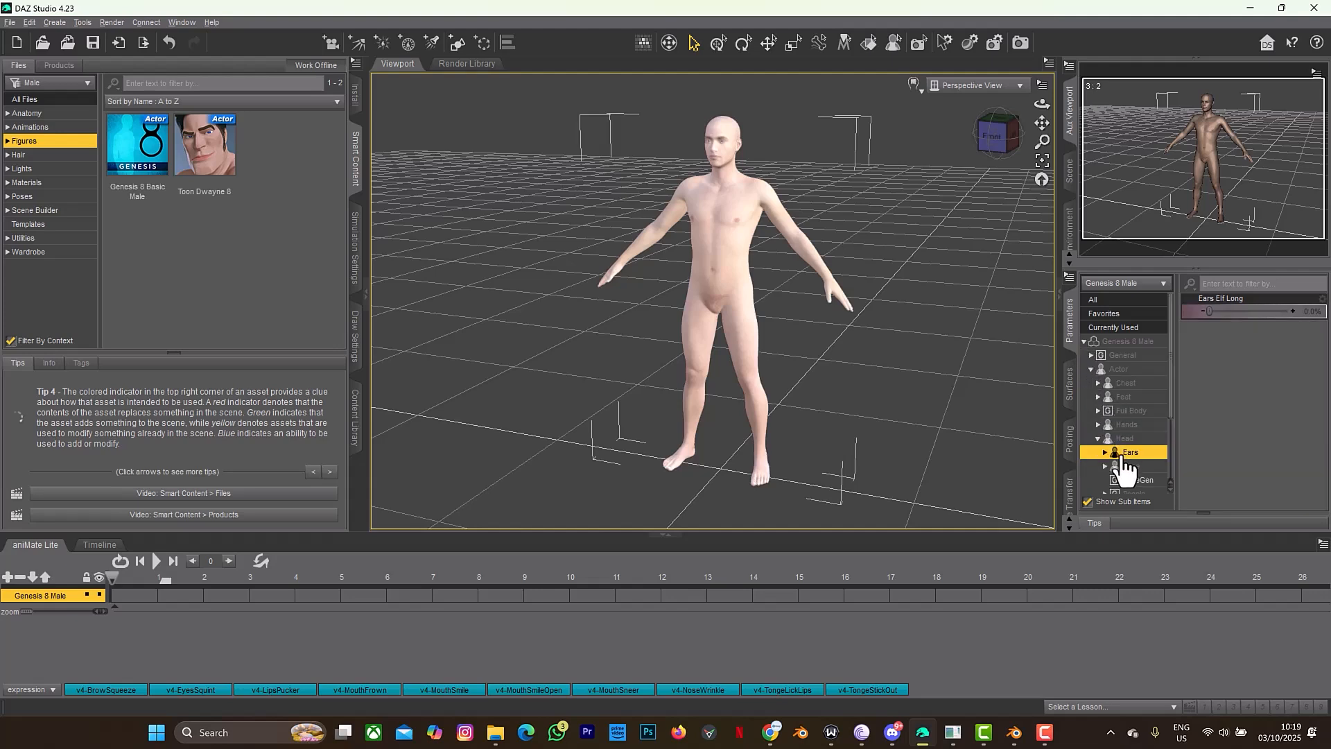
drag(1209, 310, 1239, 310)
scroll(868, 214, up, 5)
drag(1042, 123, 1005, 258)
scroll(832, 229, up, 2)
scroll(835, 232, up, 2)
key(ctrl+z)
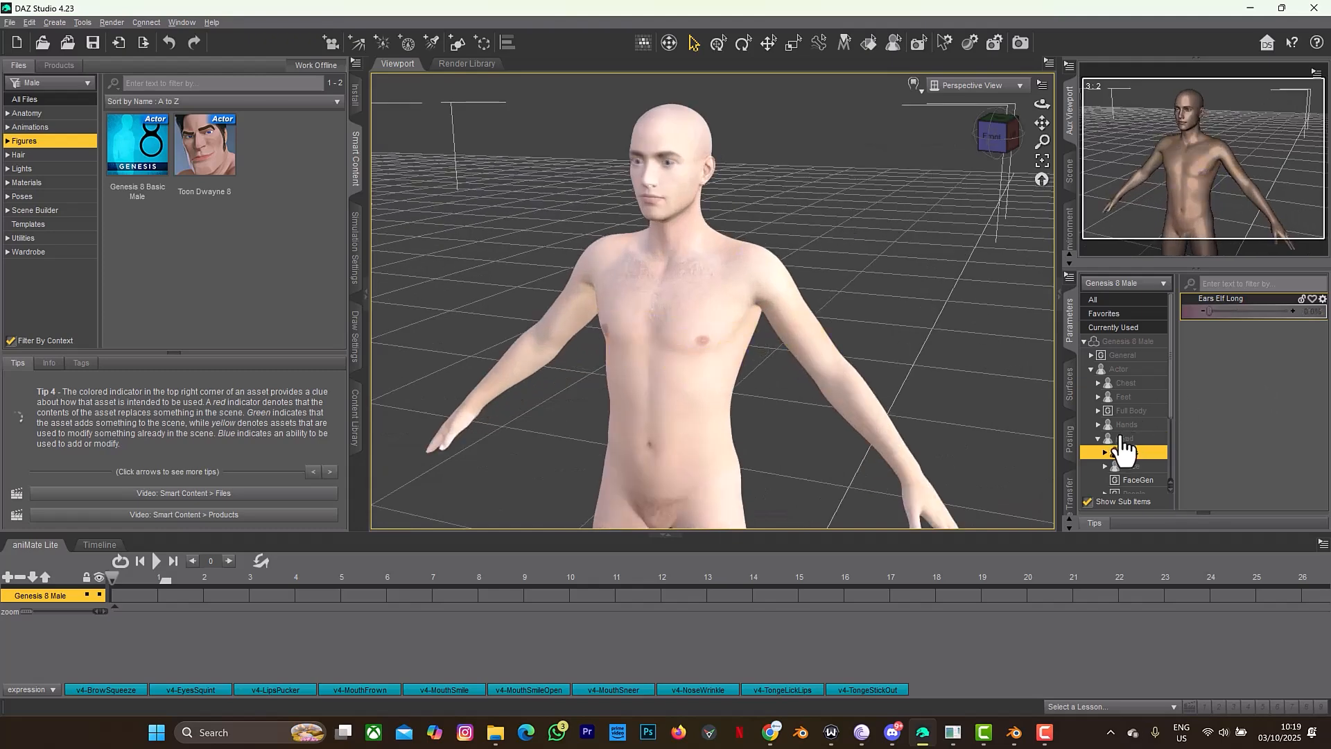
- Try changing the Hand Propagating Scale Right parameter of the Genesis 8 Male and undo it
click(1126, 424)
drag(1250, 367, 1227, 368)
key(ctrl+z)
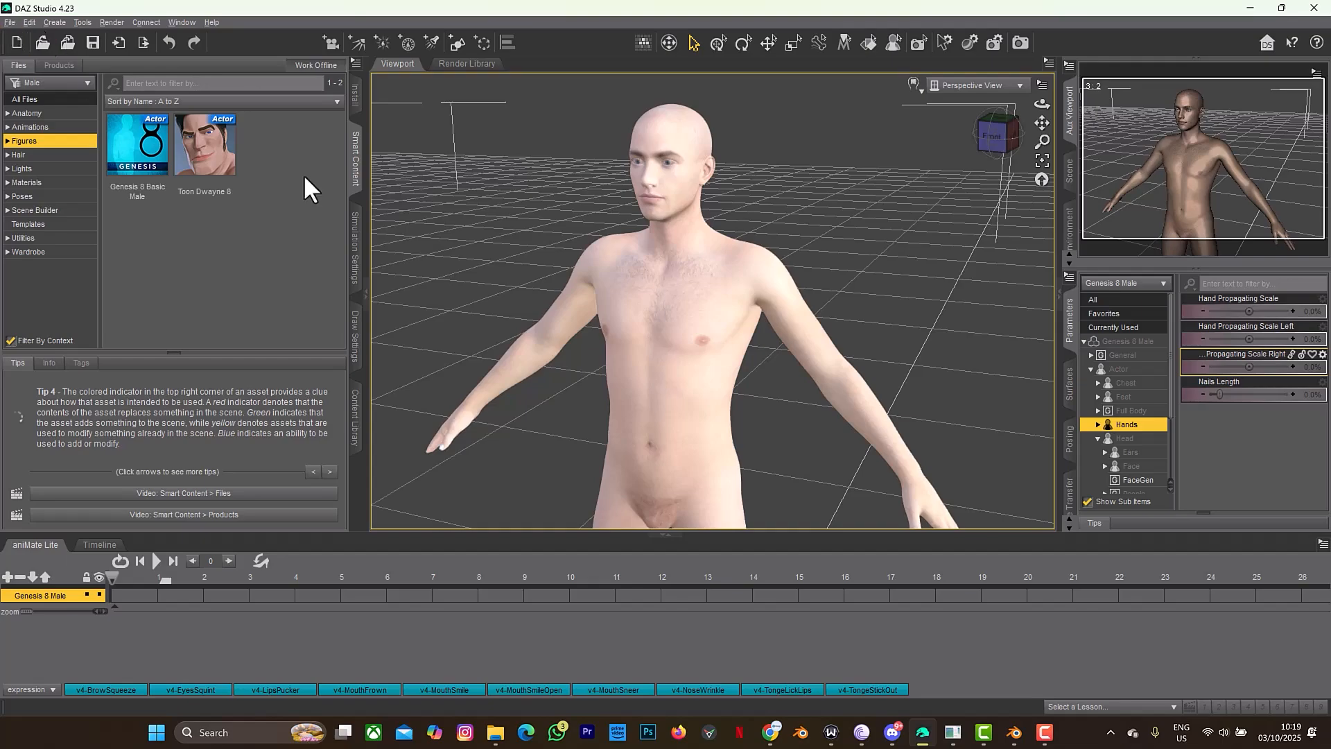
- Switch to Chrome to view the Diffeomorphic blog and return to DAZ Studio
click(770, 742)
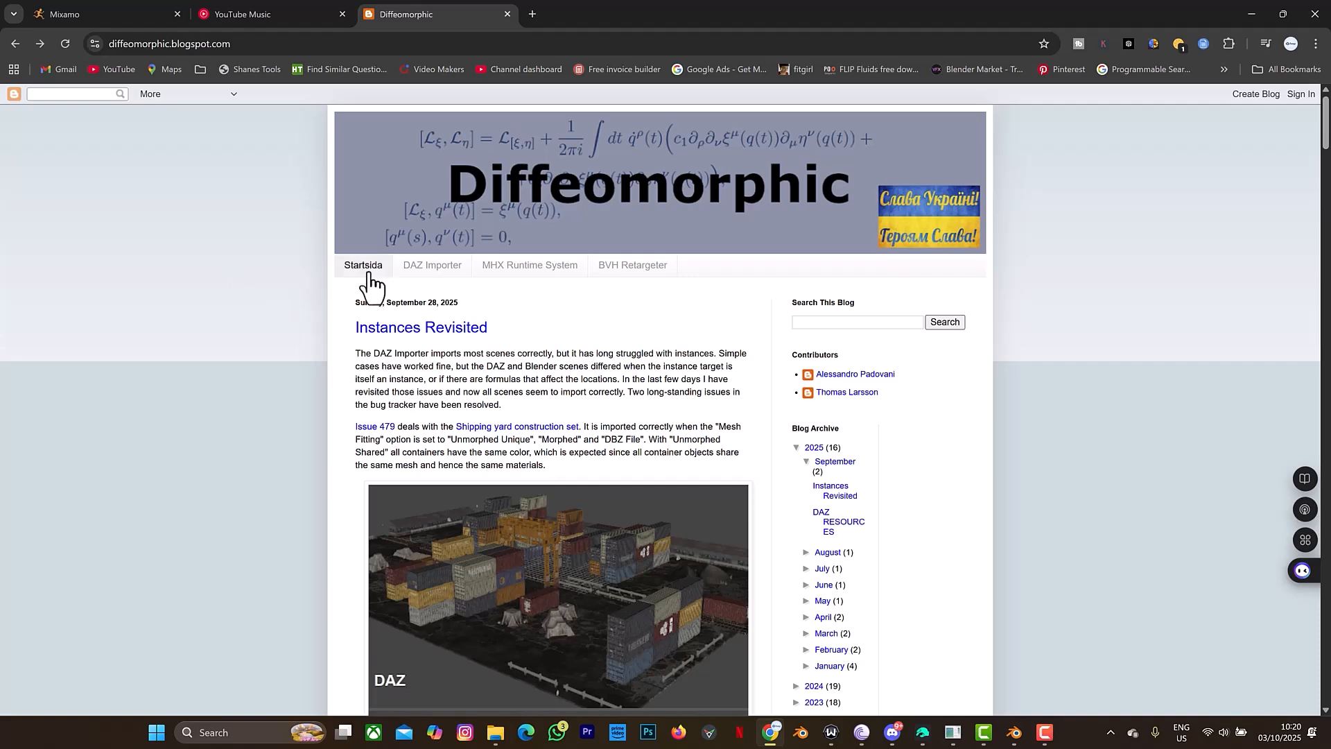
click(1250, 6)
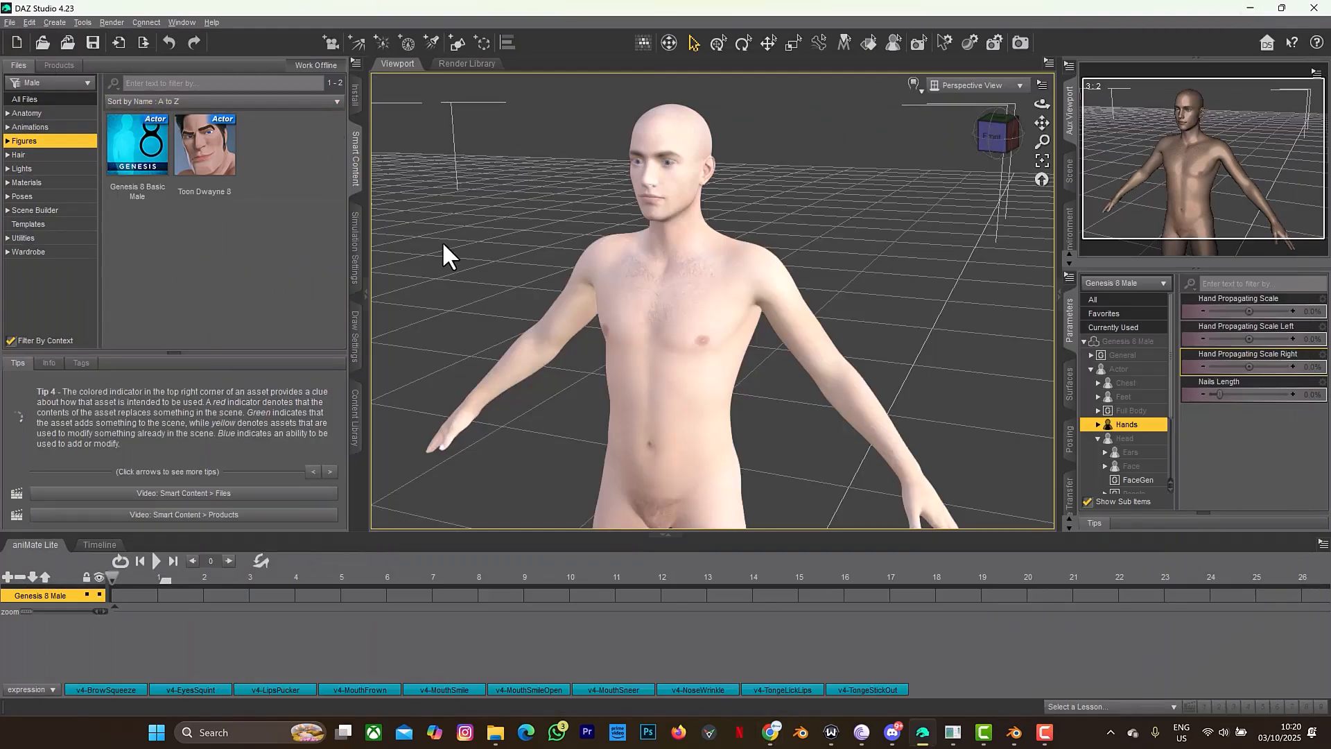
- Save the scene as "male" in the genesis8 documents folder, accepting the scene save options
key(ctrl+s)
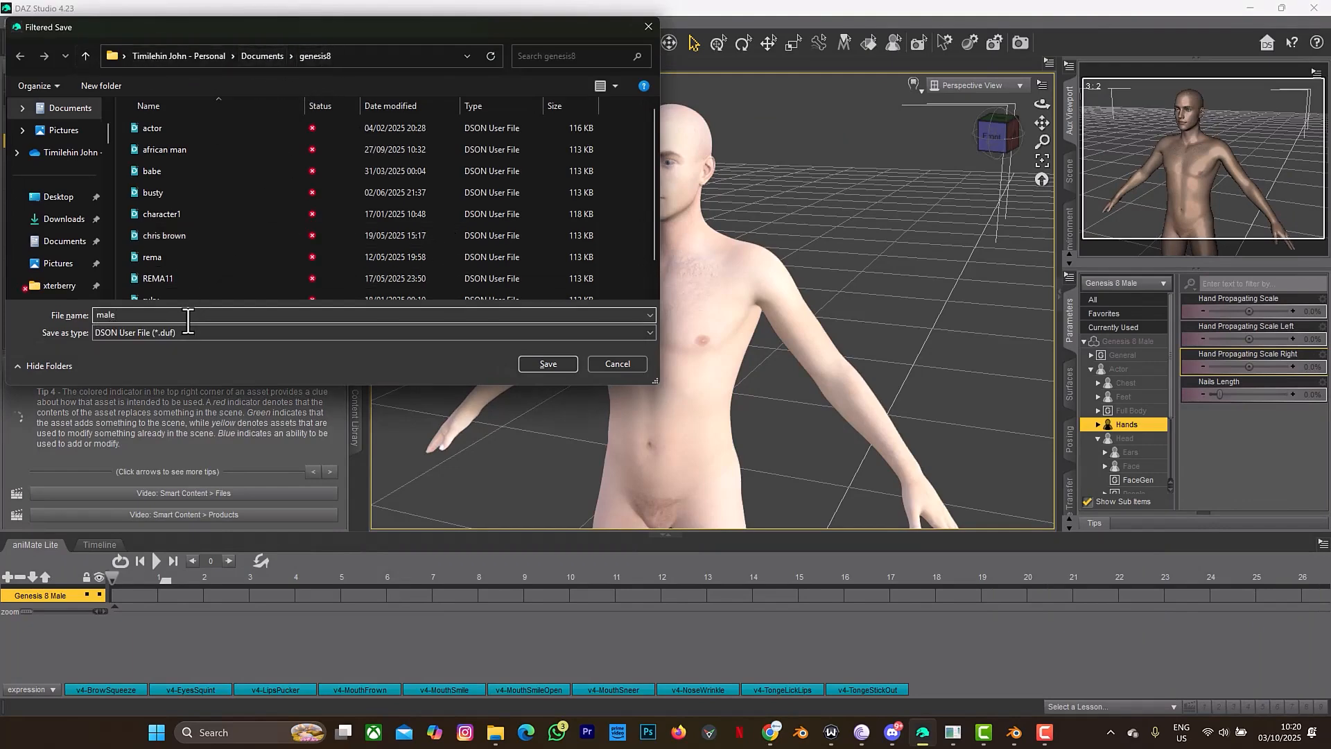
click(532, 365)
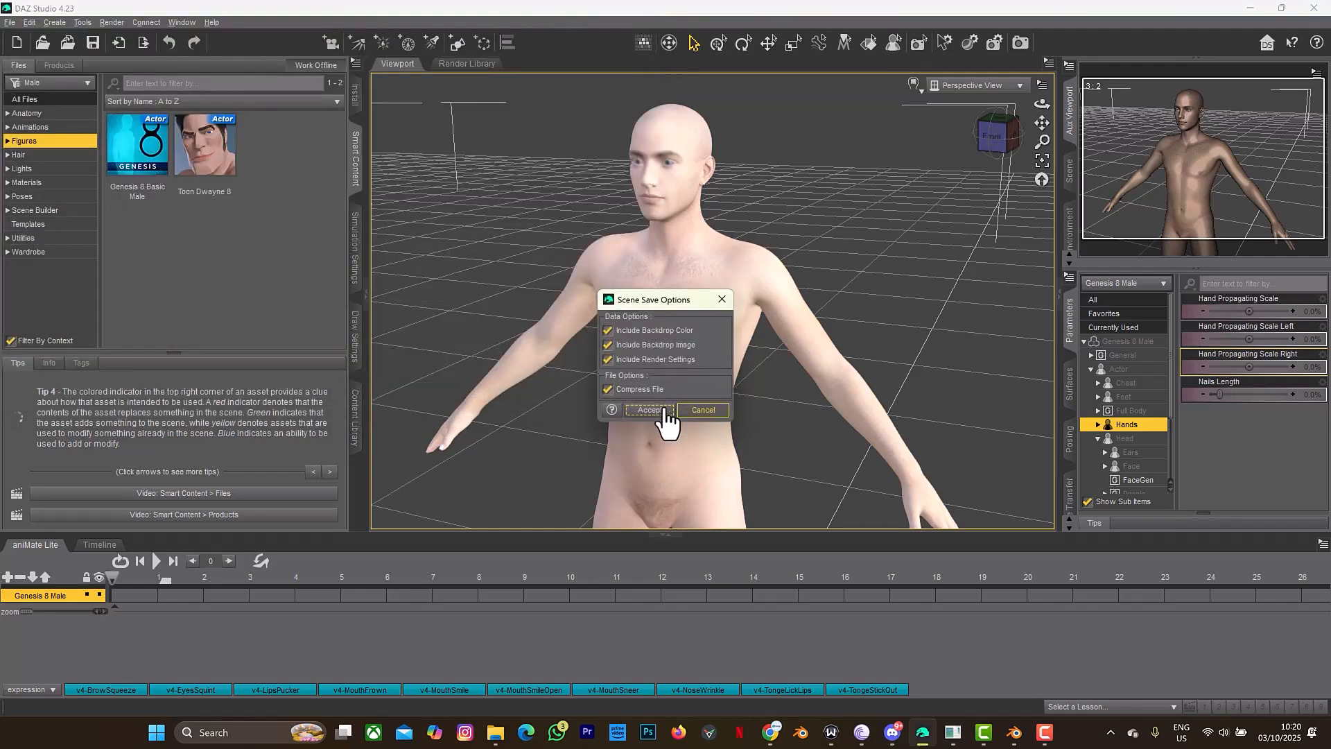
click(657, 411)
- Export the scene to Blender as a DBZ file named "male" in the genesis8 folder, with Export HD UVs enabled
click(13, 23)
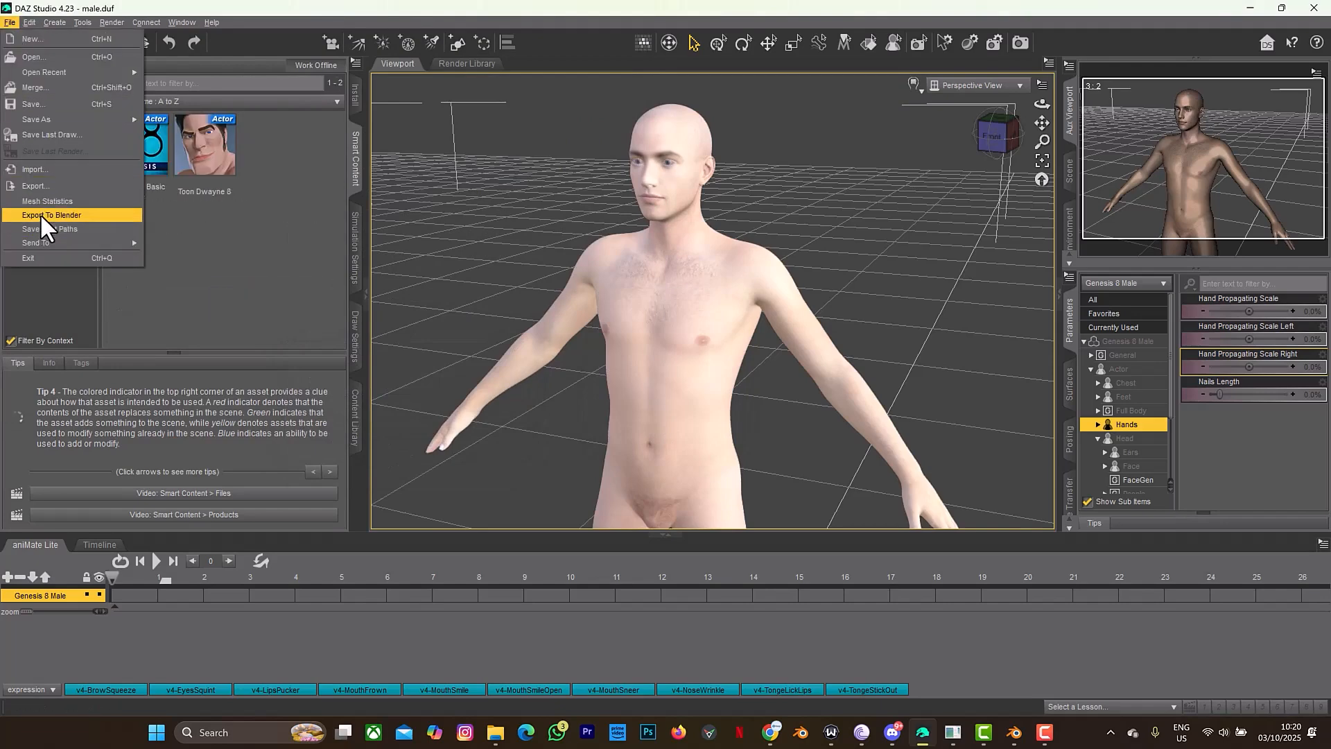
click(41, 216)
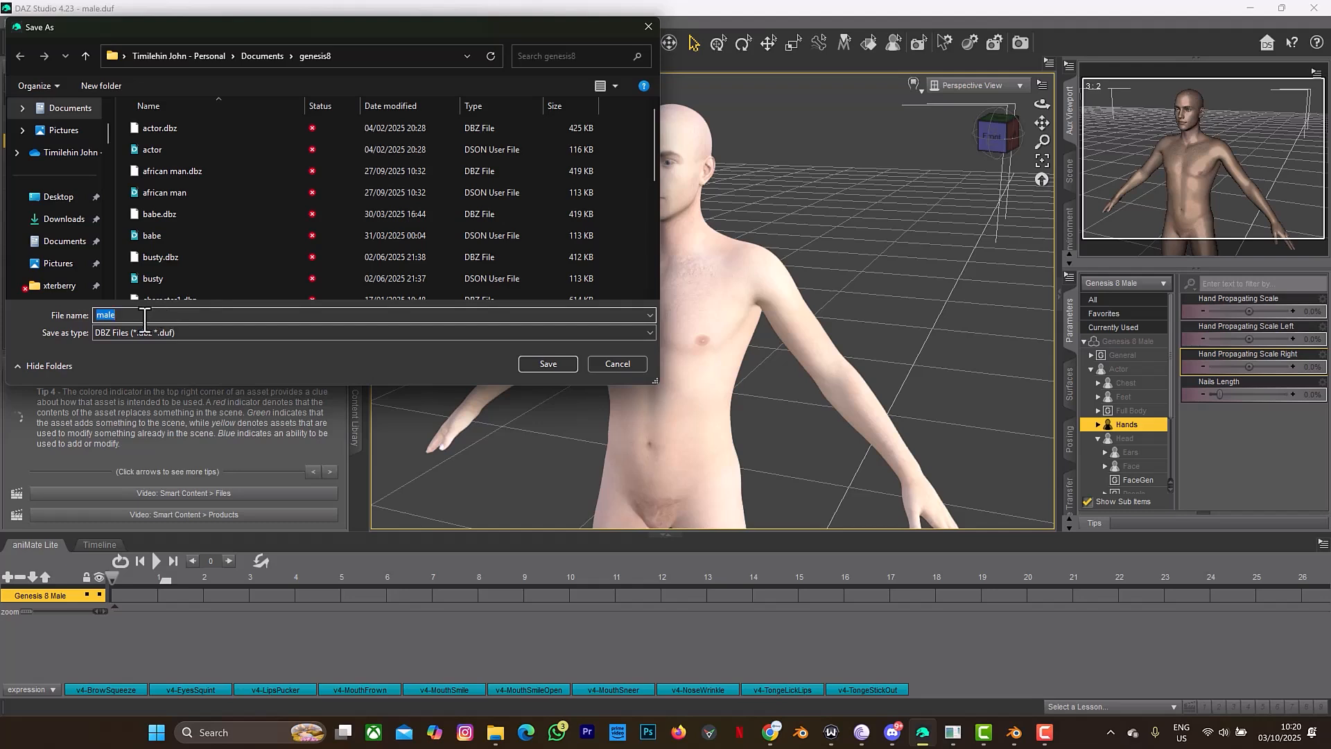
click(524, 364)
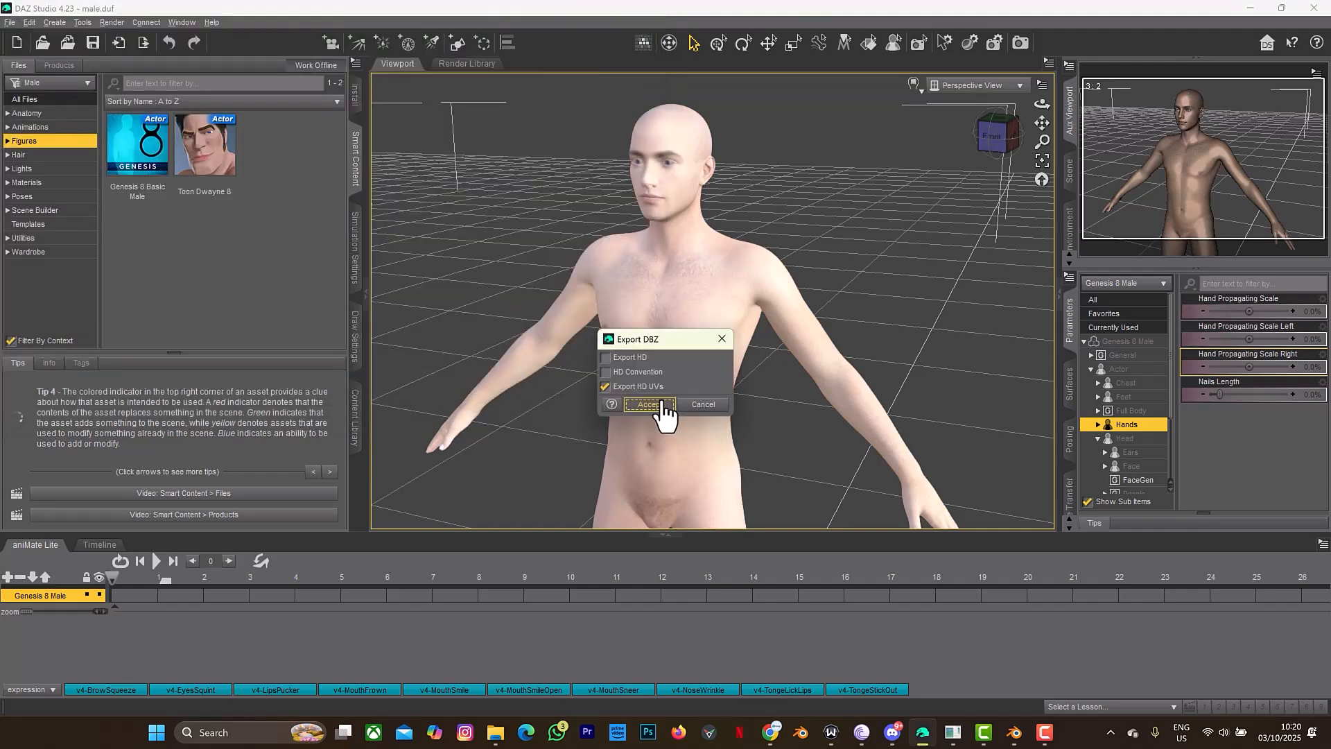
click(649, 404)
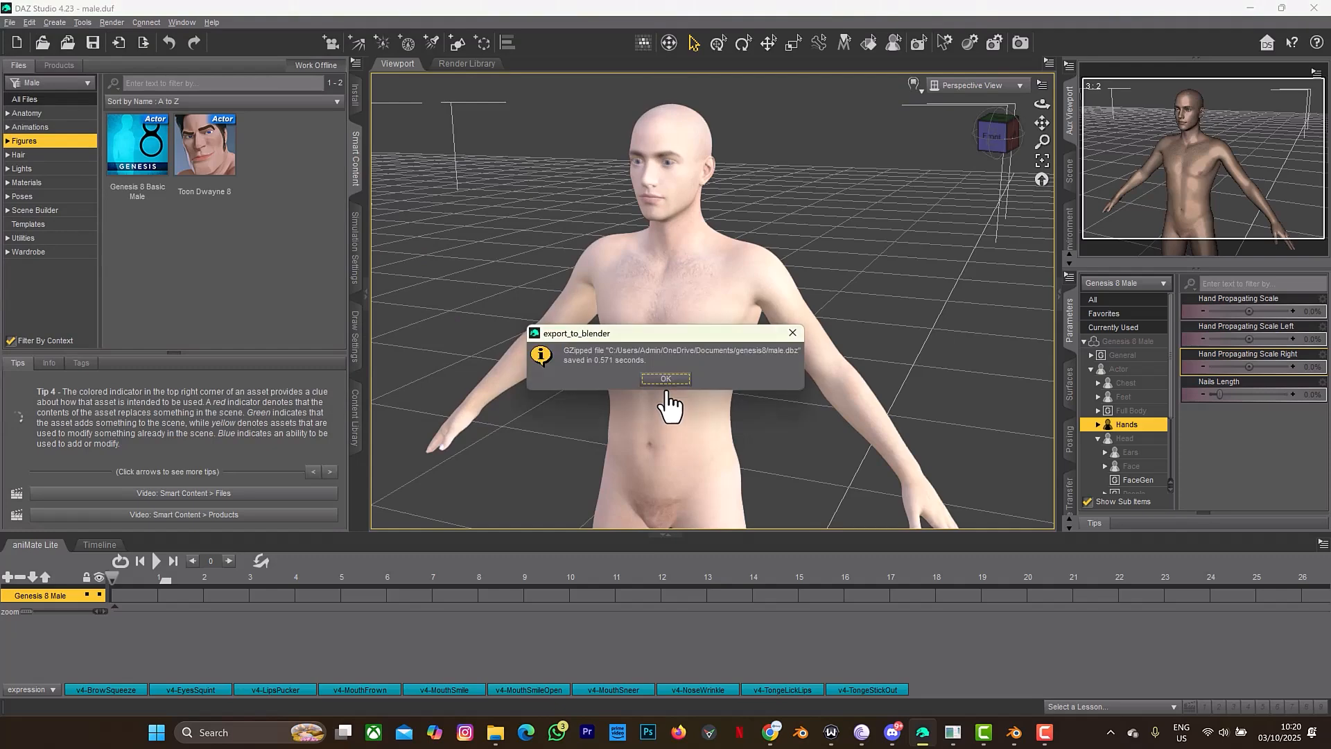
click(667, 380)
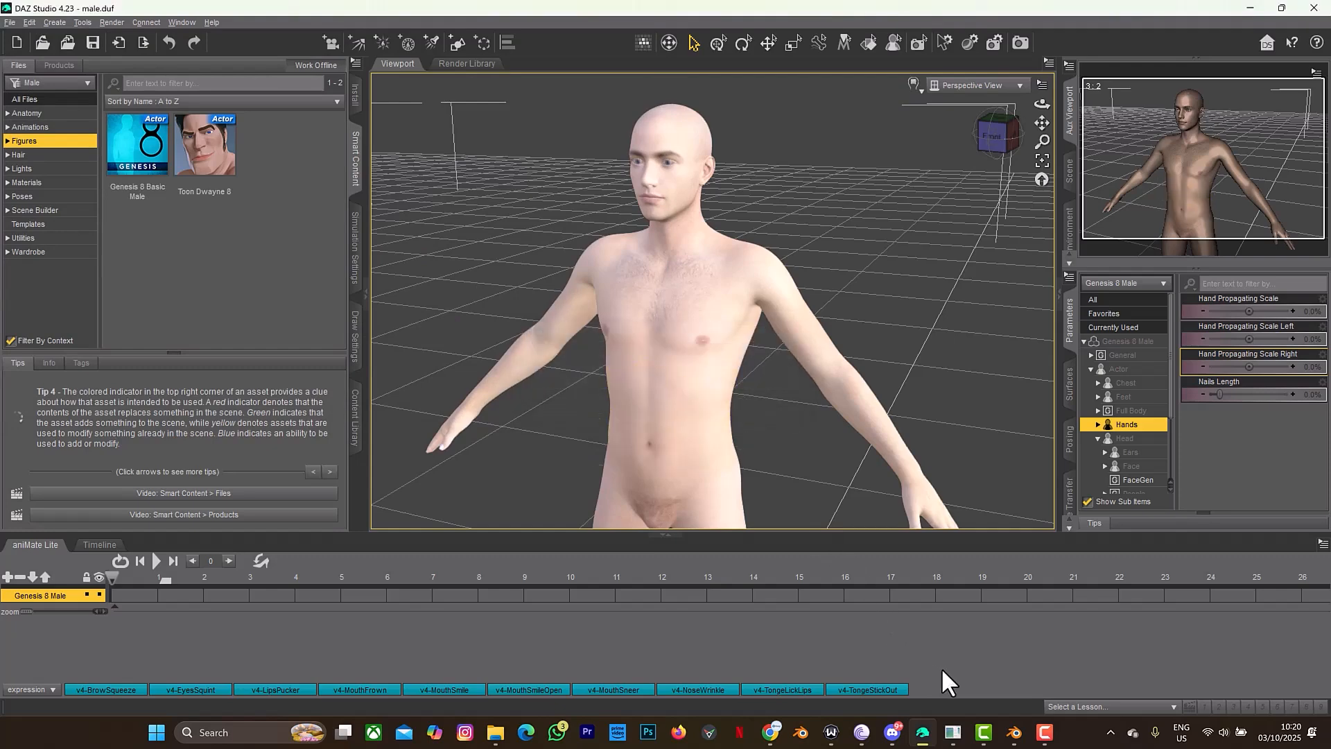
- Switch to Blender and import male.duf manually with the DAZ importer, using DBZ File mesh fitting and the Extended Principled material method
click(1014, 733)
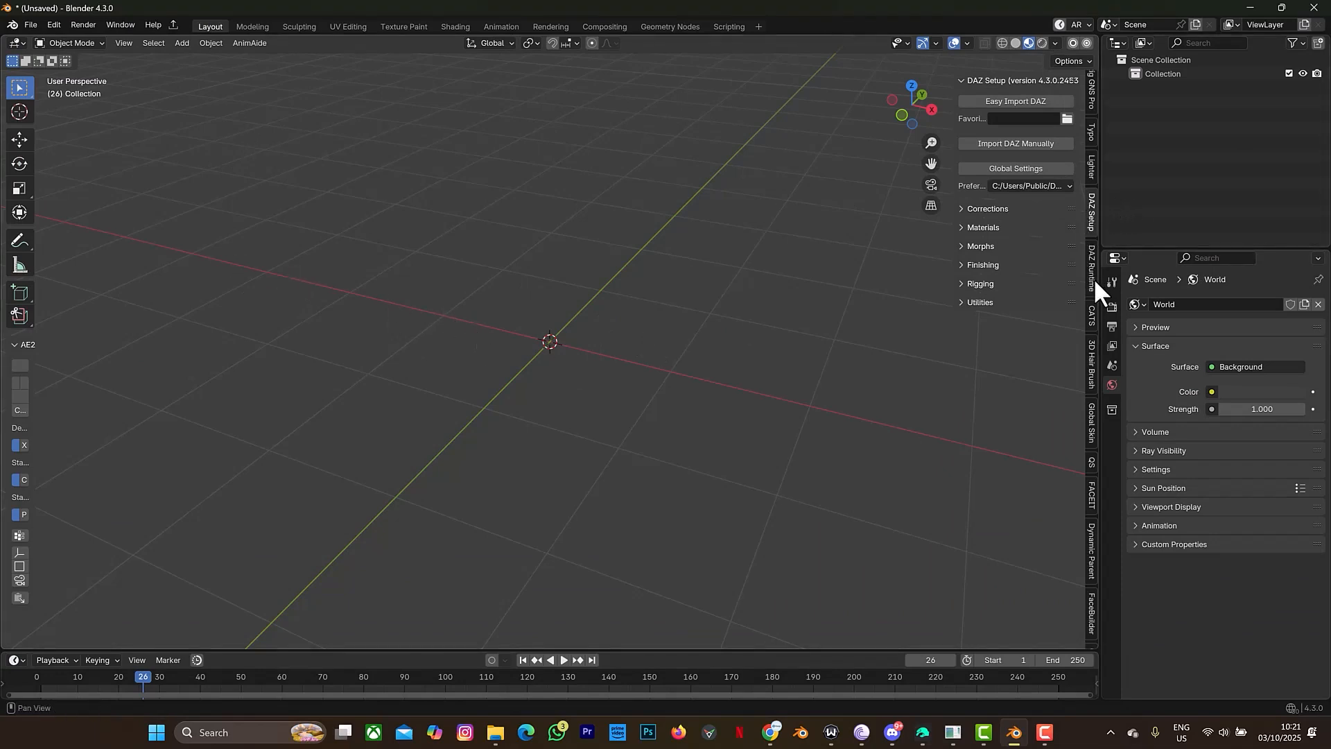
click(972, 285)
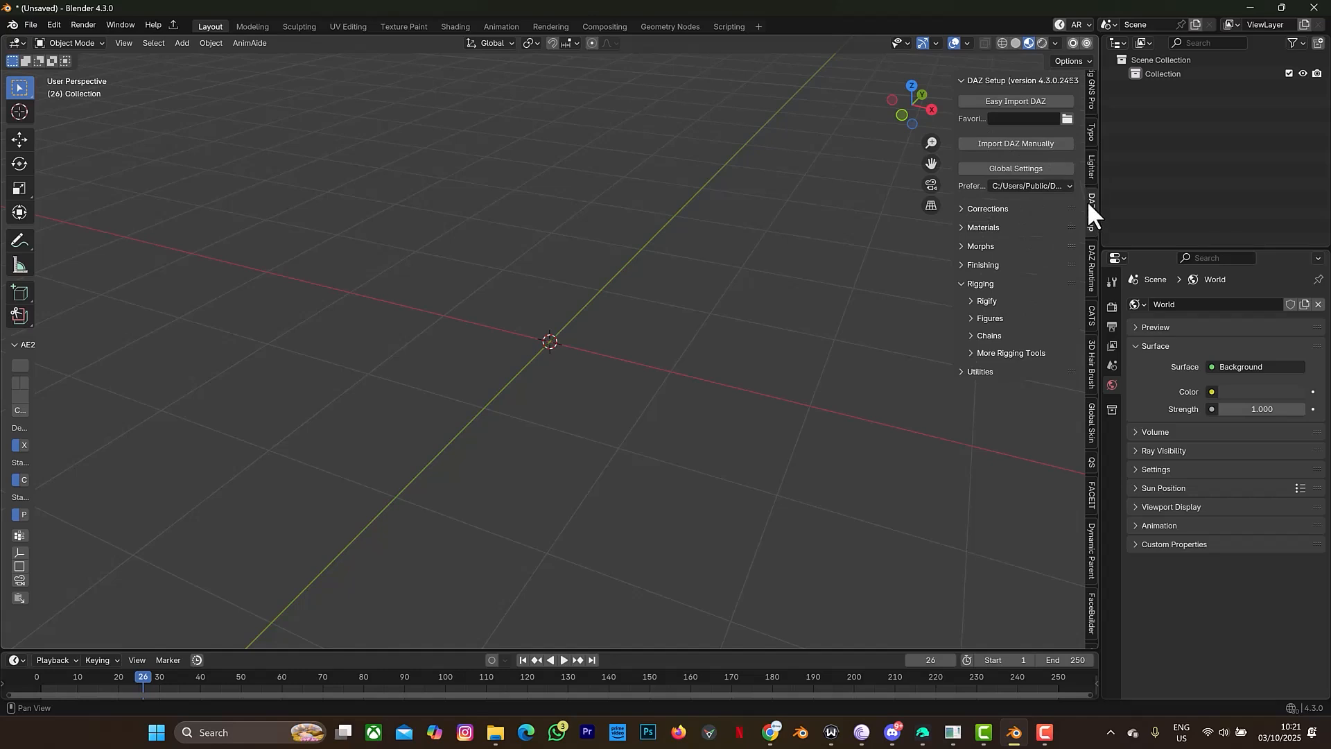
click(1029, 146)
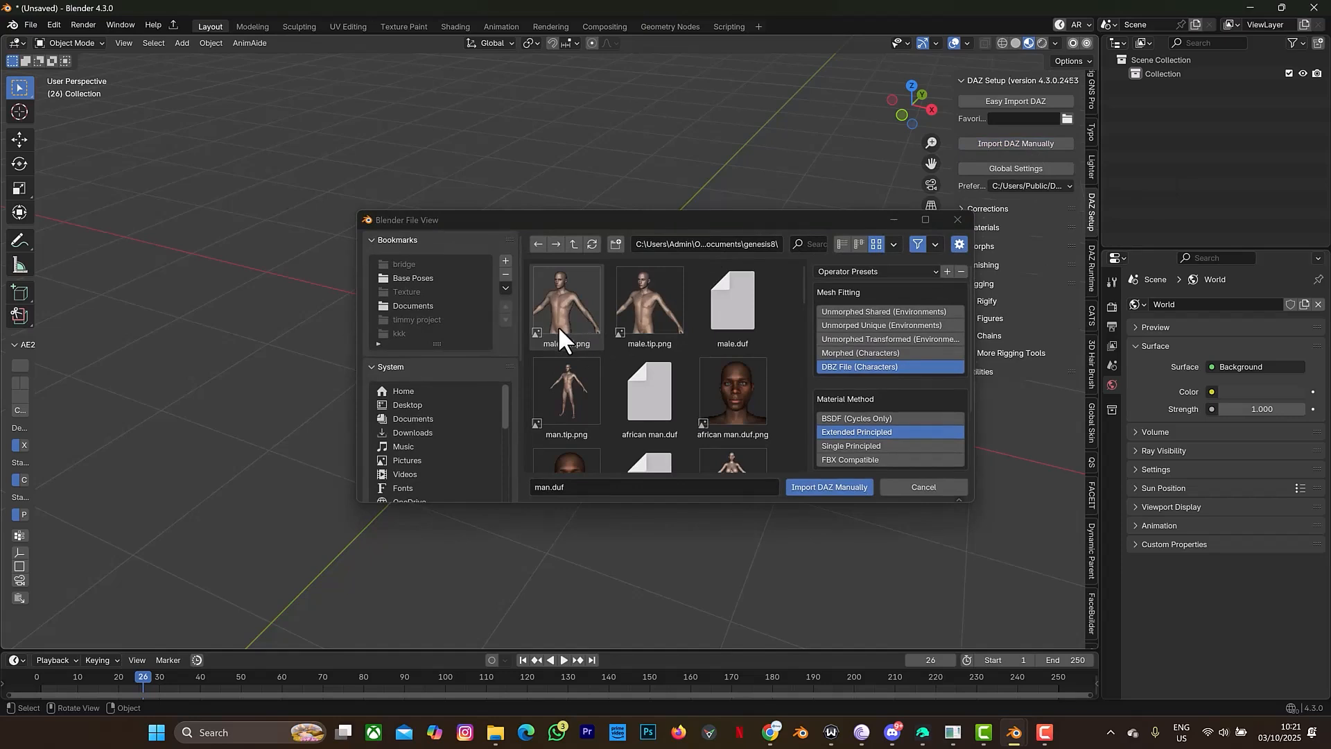
click(730, 319)
click(828, 488)
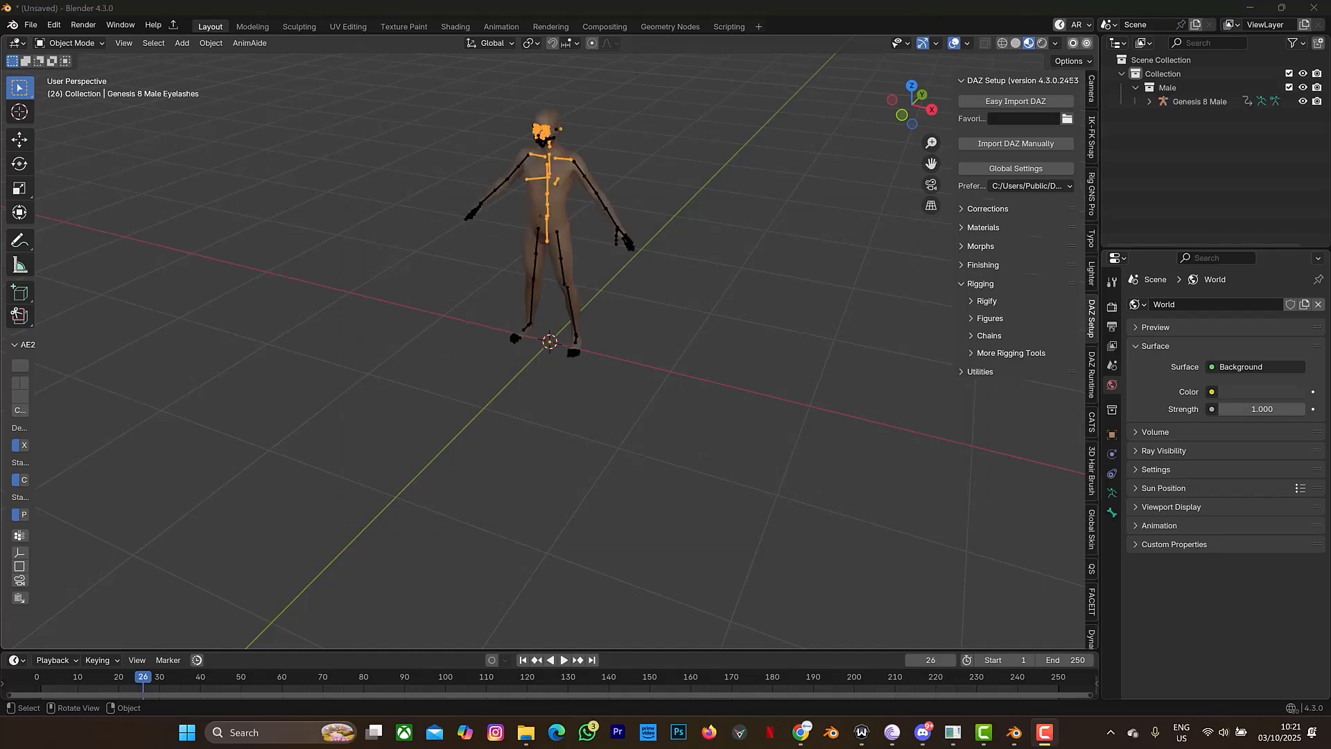
- Display the imported figure in solid shading, frame it from the front, and enlarge the timeline area
drag(901, 115, 930, 87)
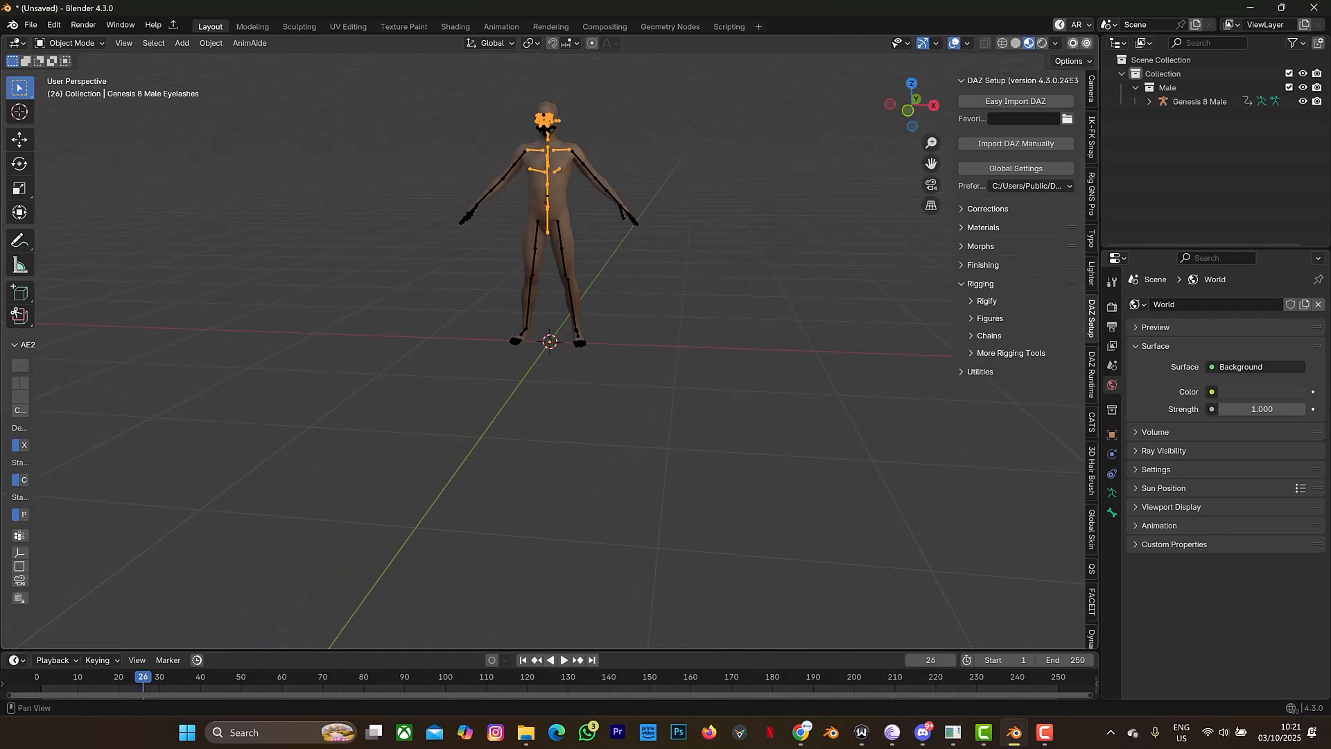
click(1015, 43)
drag(931, 164, 946, 250)
scroll(946, 250, up, 4)
drag(931, 163, 935, 284)
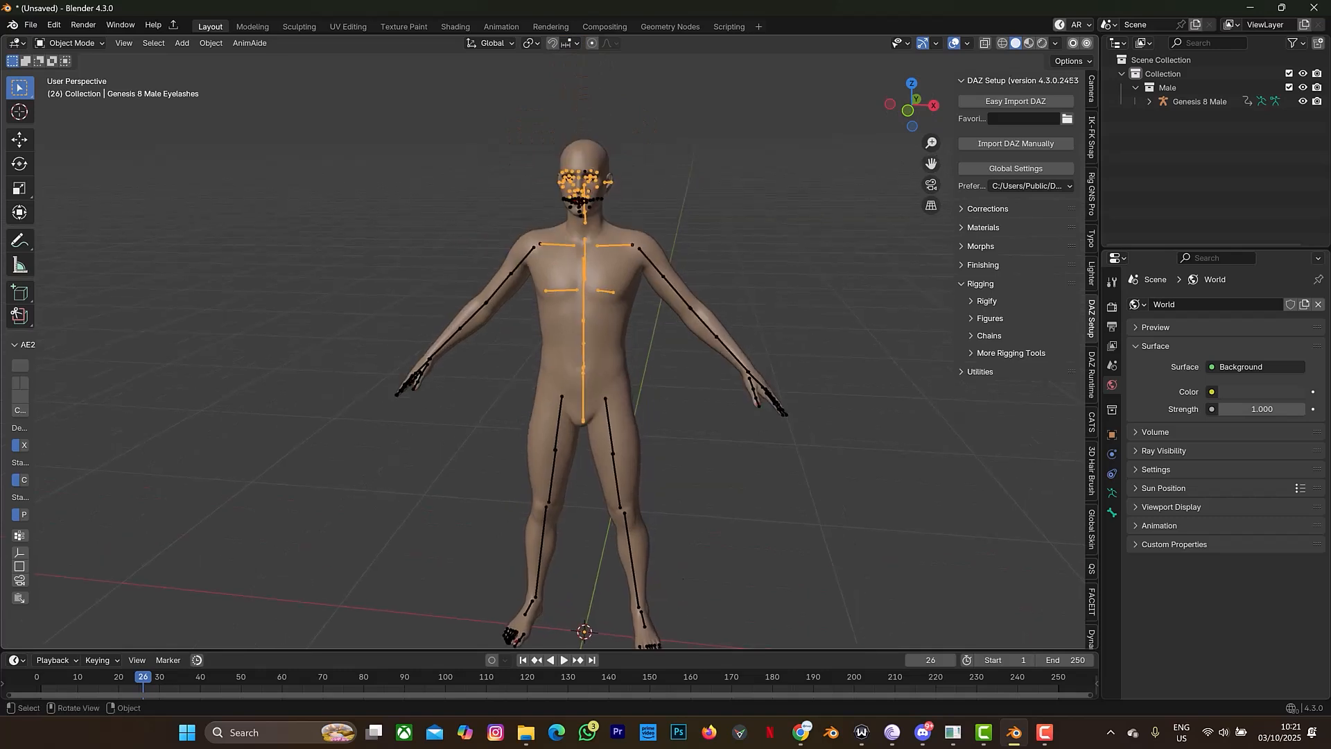
drag(703, 649, 703, 576)
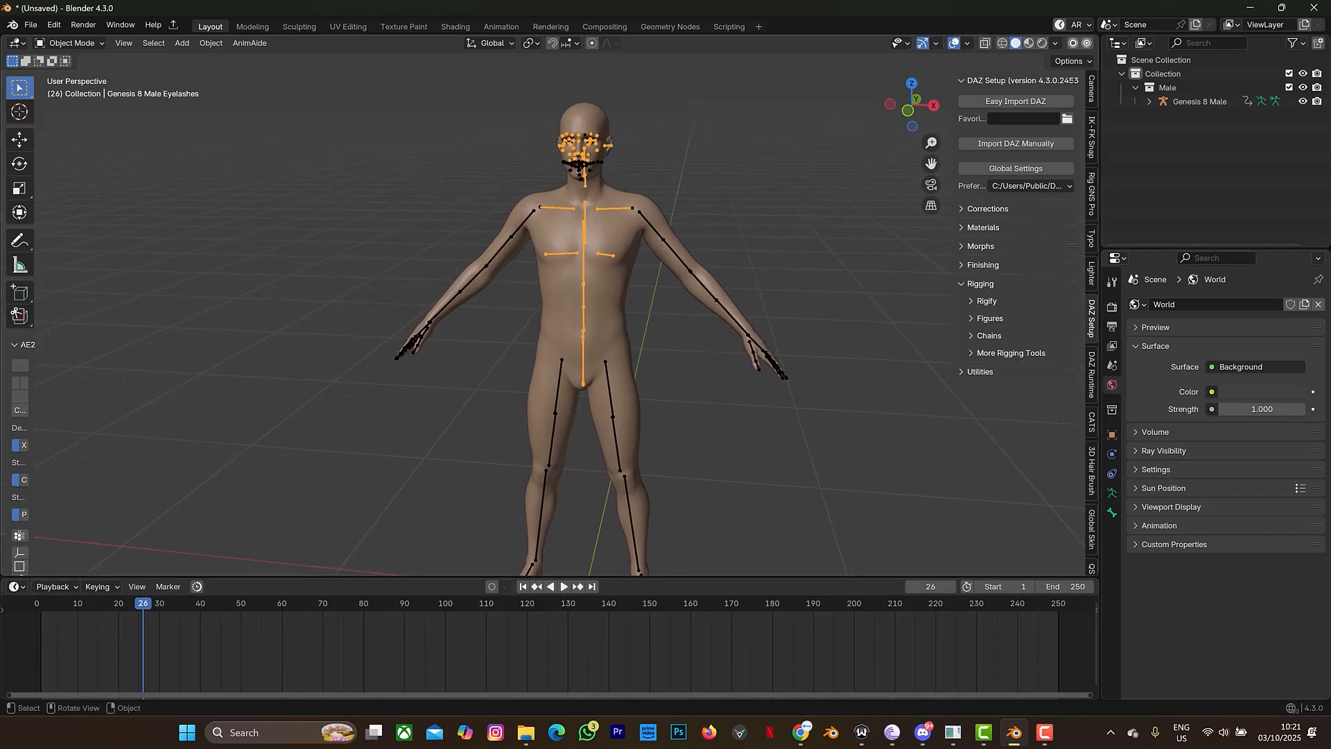
- Show the Retarget BVH add-on's tools and check its Bitbucket wiki page in Chrome before returning to Blender
scroll(1091, 319, down, 15)
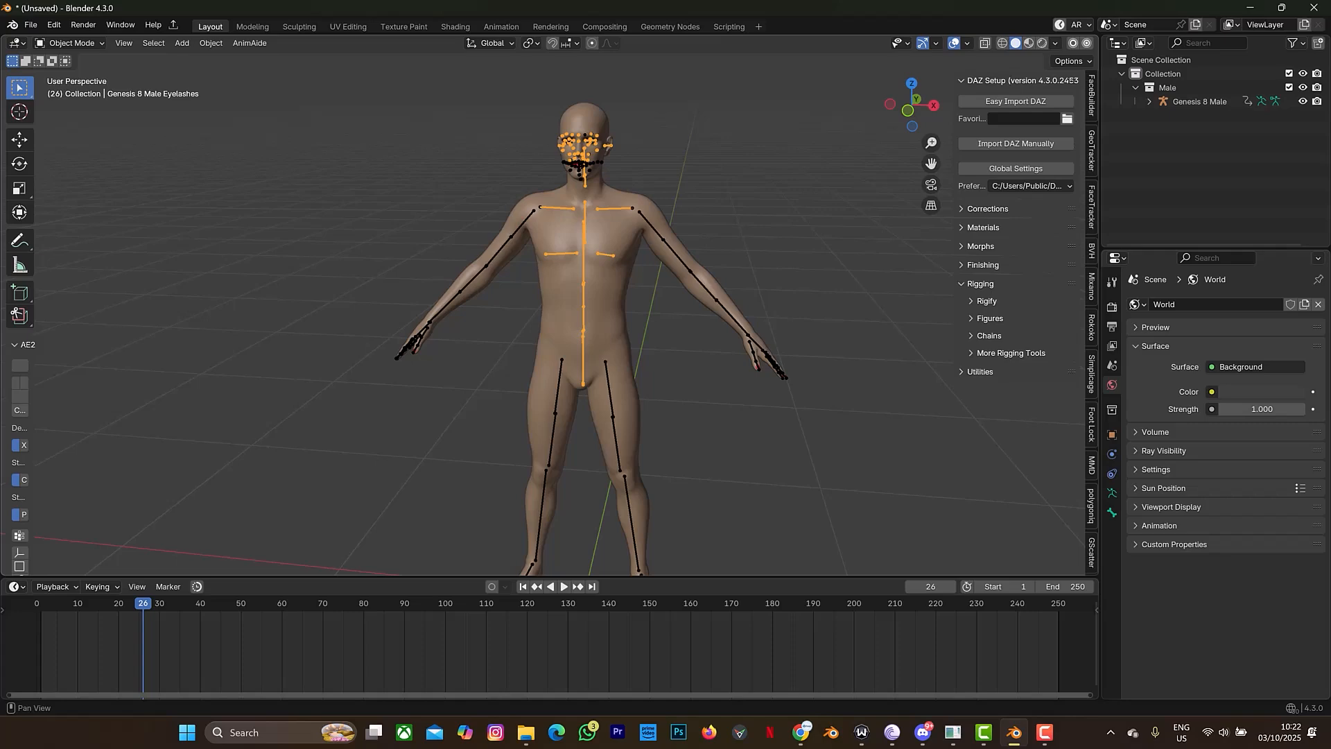
click(1091, 251)
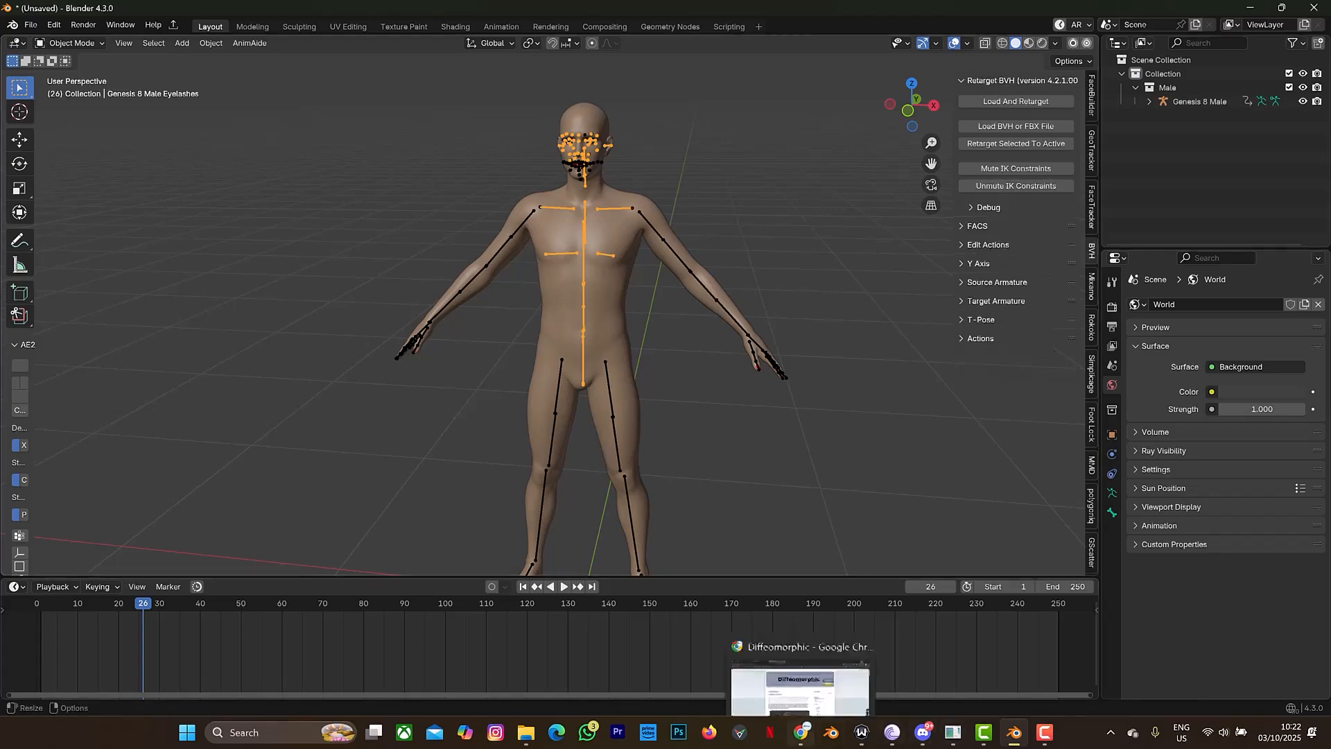
click(801, 732)
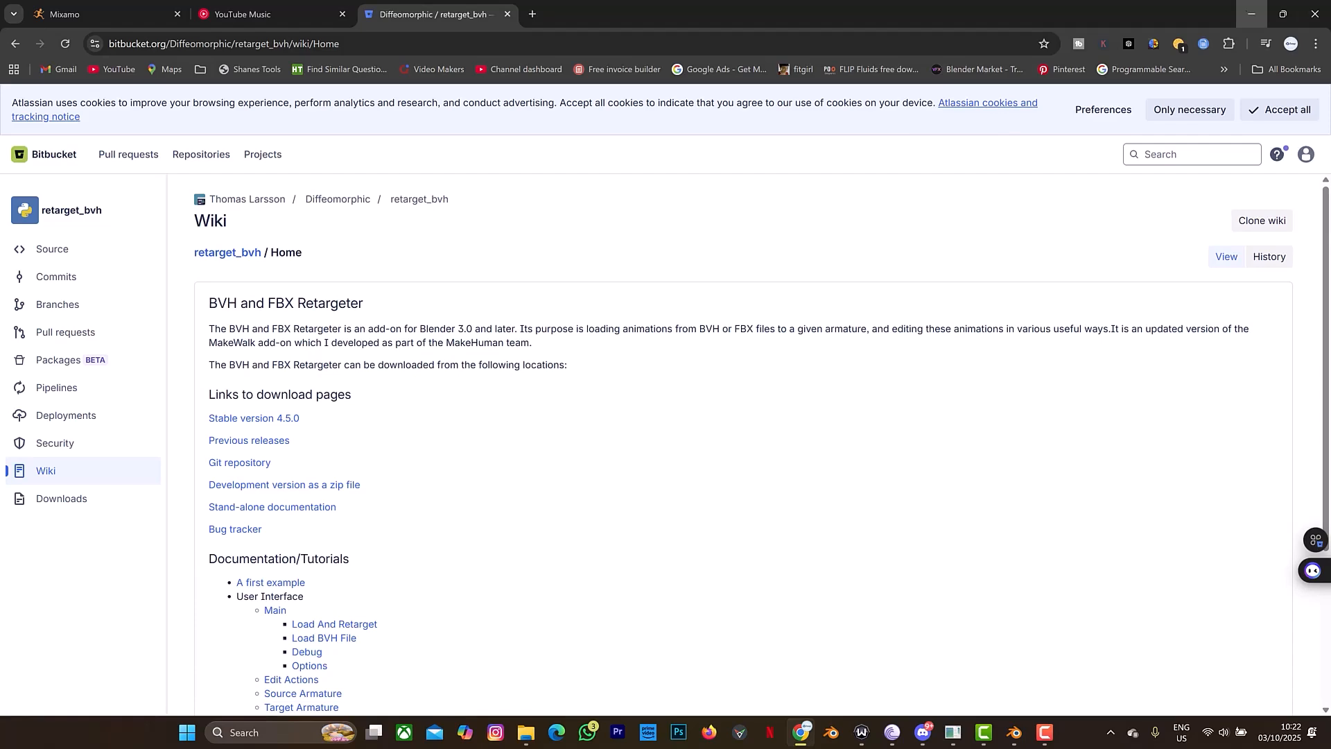
click(1251, 14)
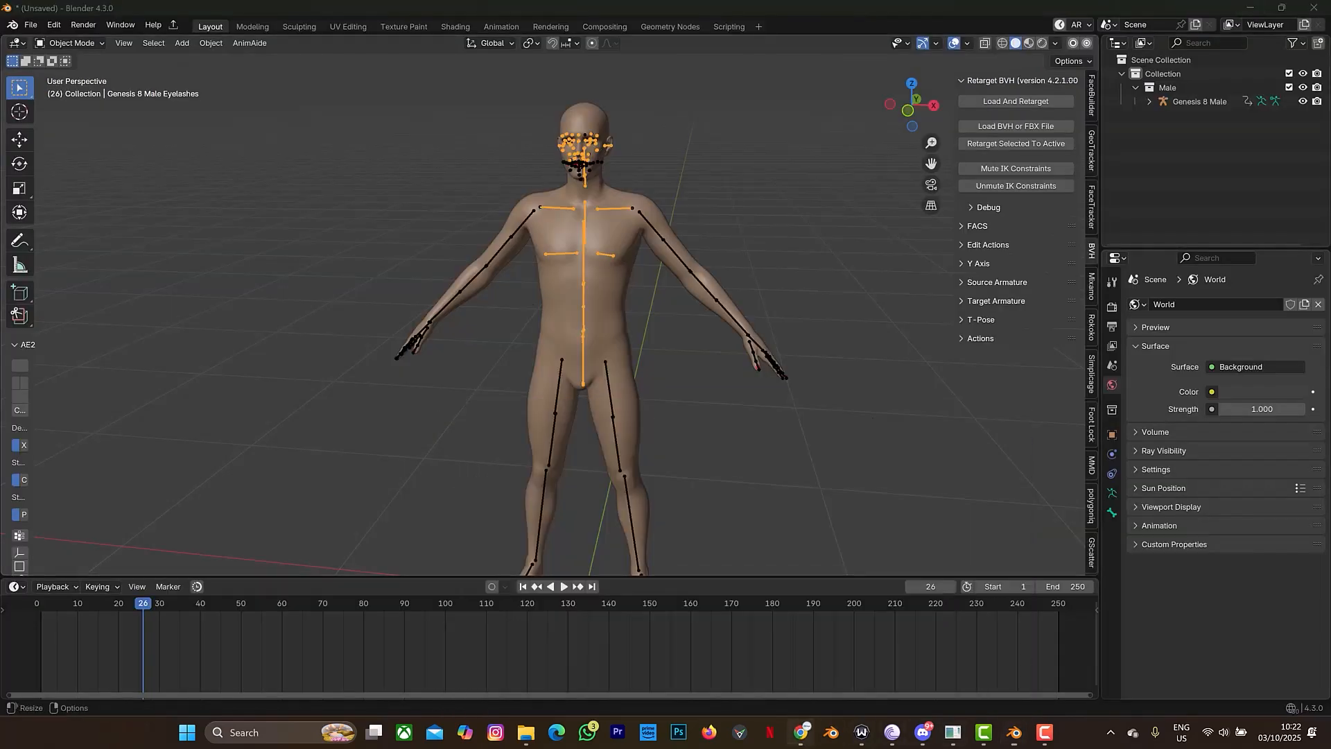
- Switch to Mixamo in Chrome, look through the characters with X Bot loaded, and open the animations library
click(800, 732)
click(104, 14)
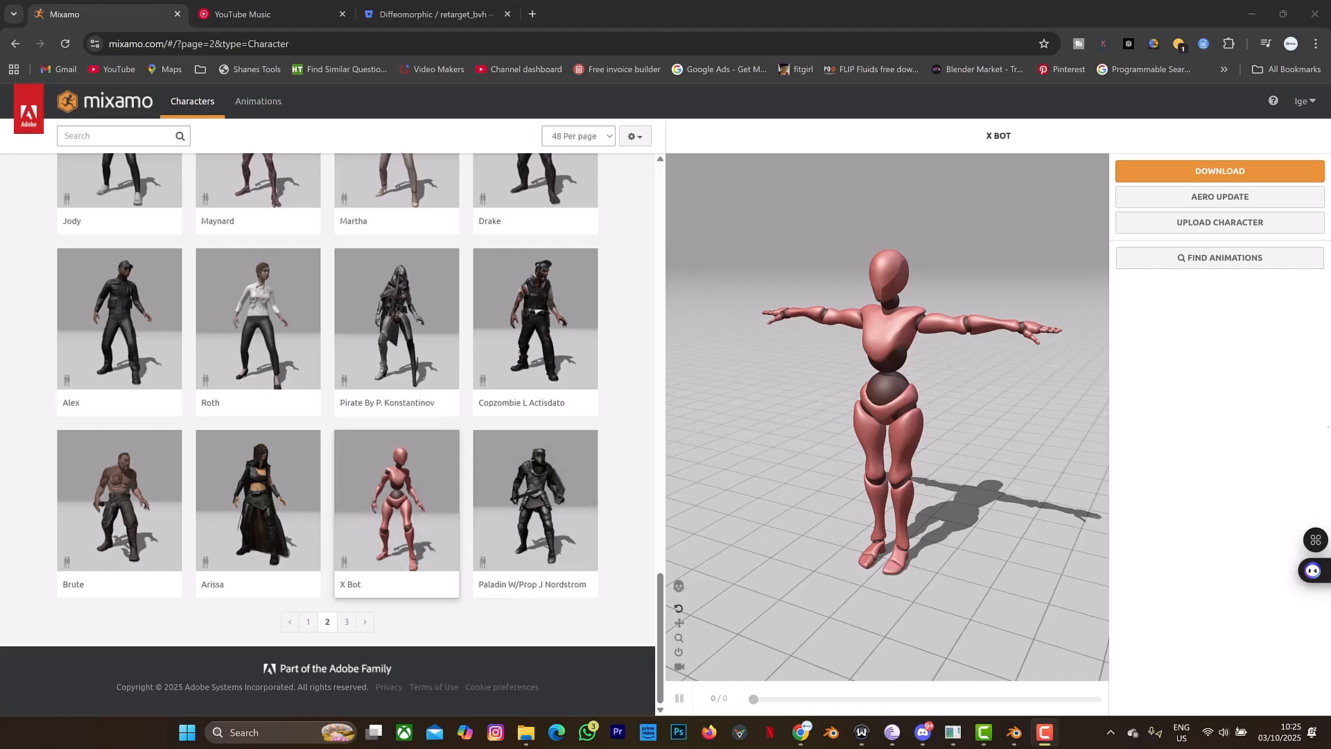
scroll(333, 430, up, 9)
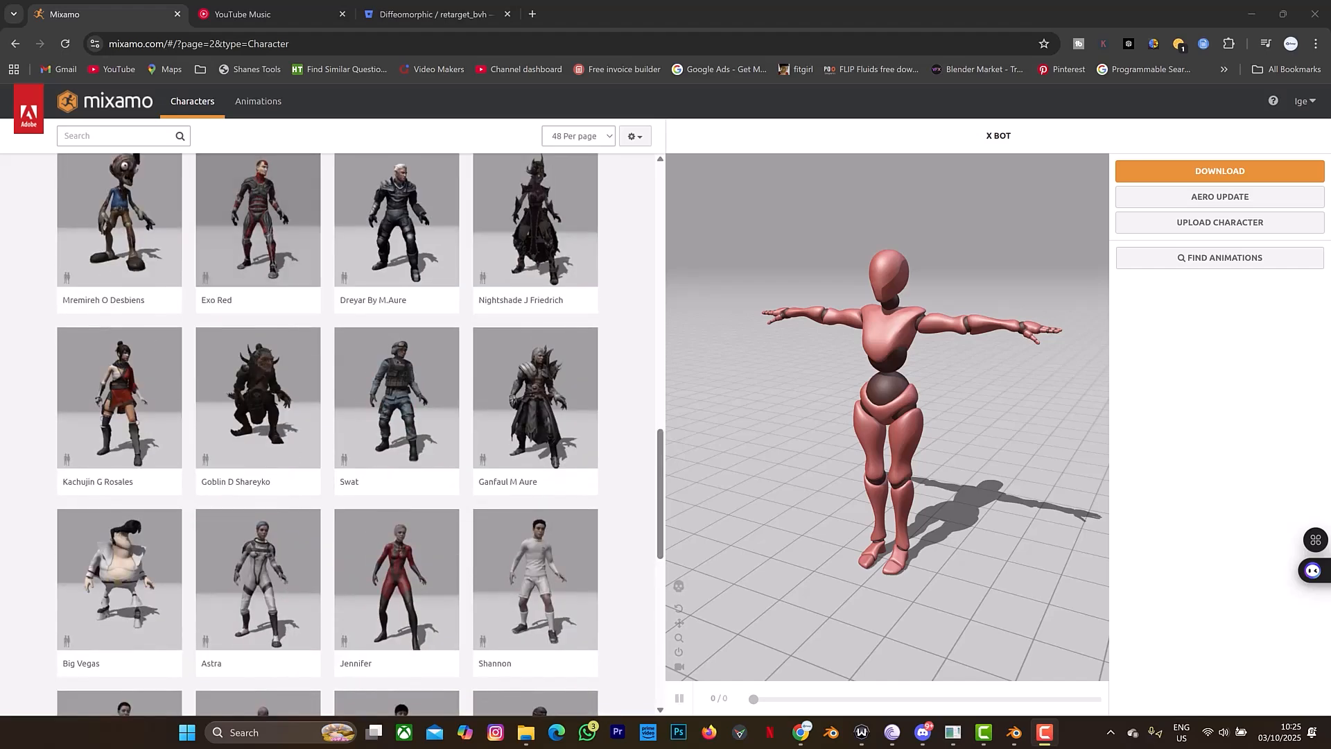
click(258, 101)
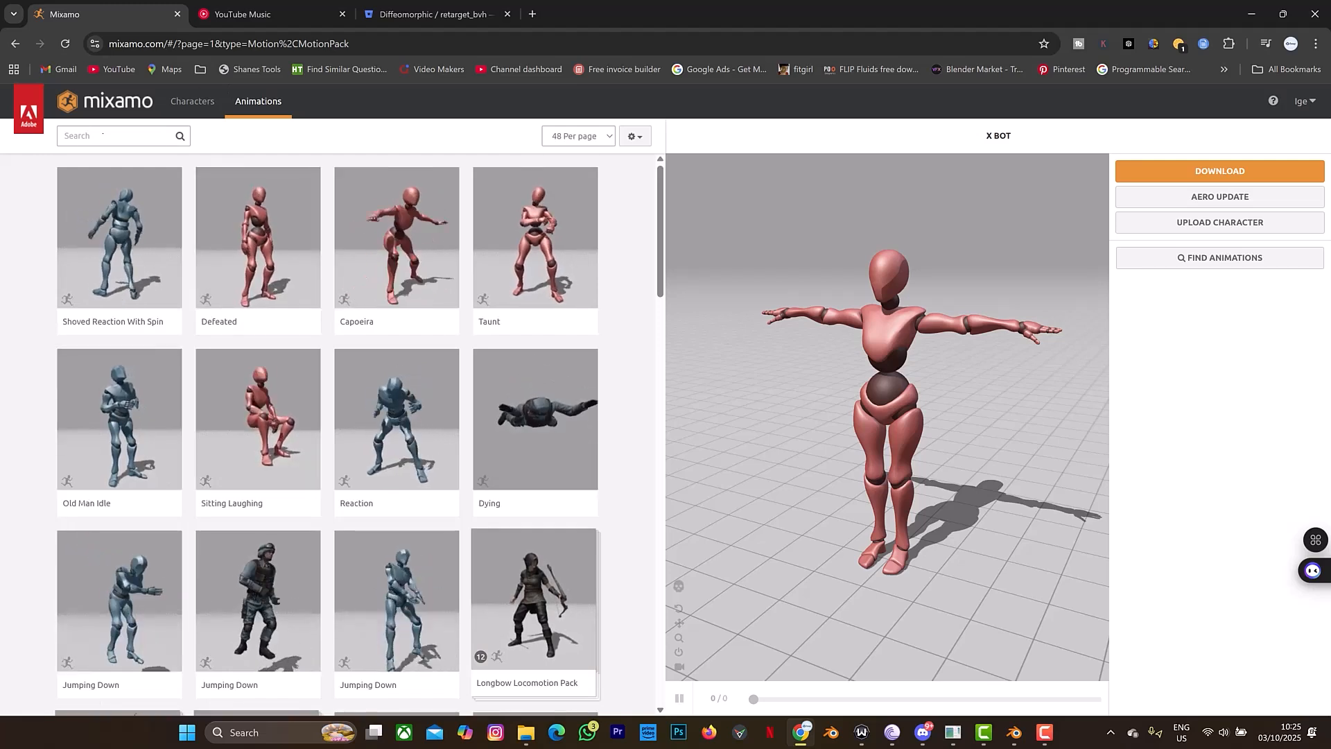
- Search the Mixamo animations for "waving" and apply the third result, Waving, to X Bot
click(104, 136)
text(wavin)
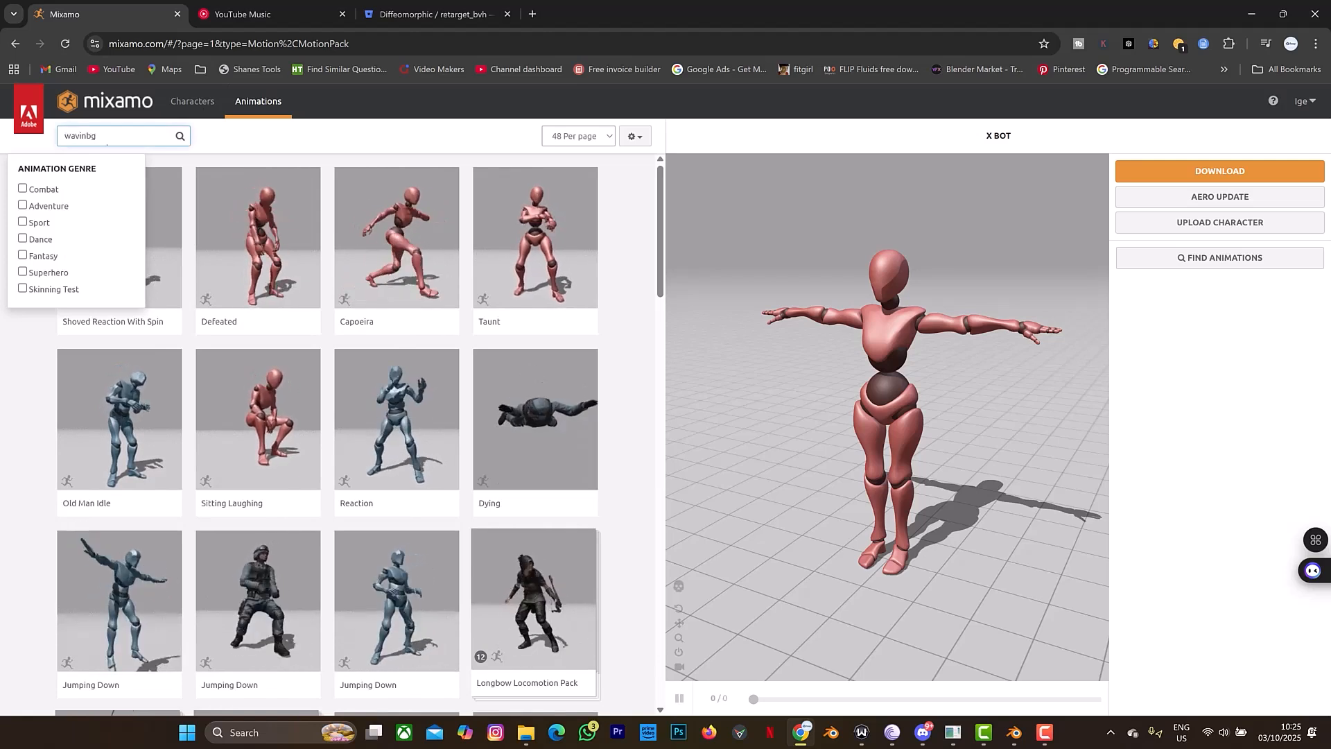
text(g)
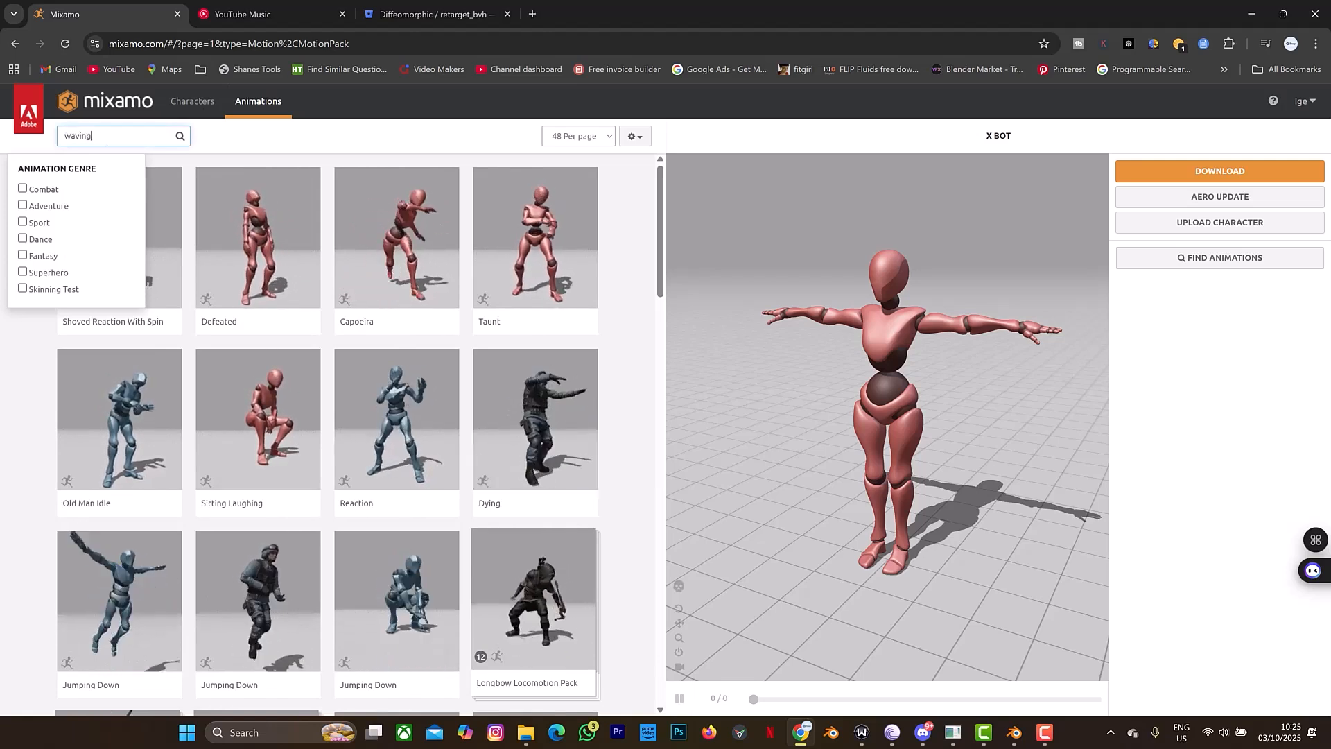
key(Return)
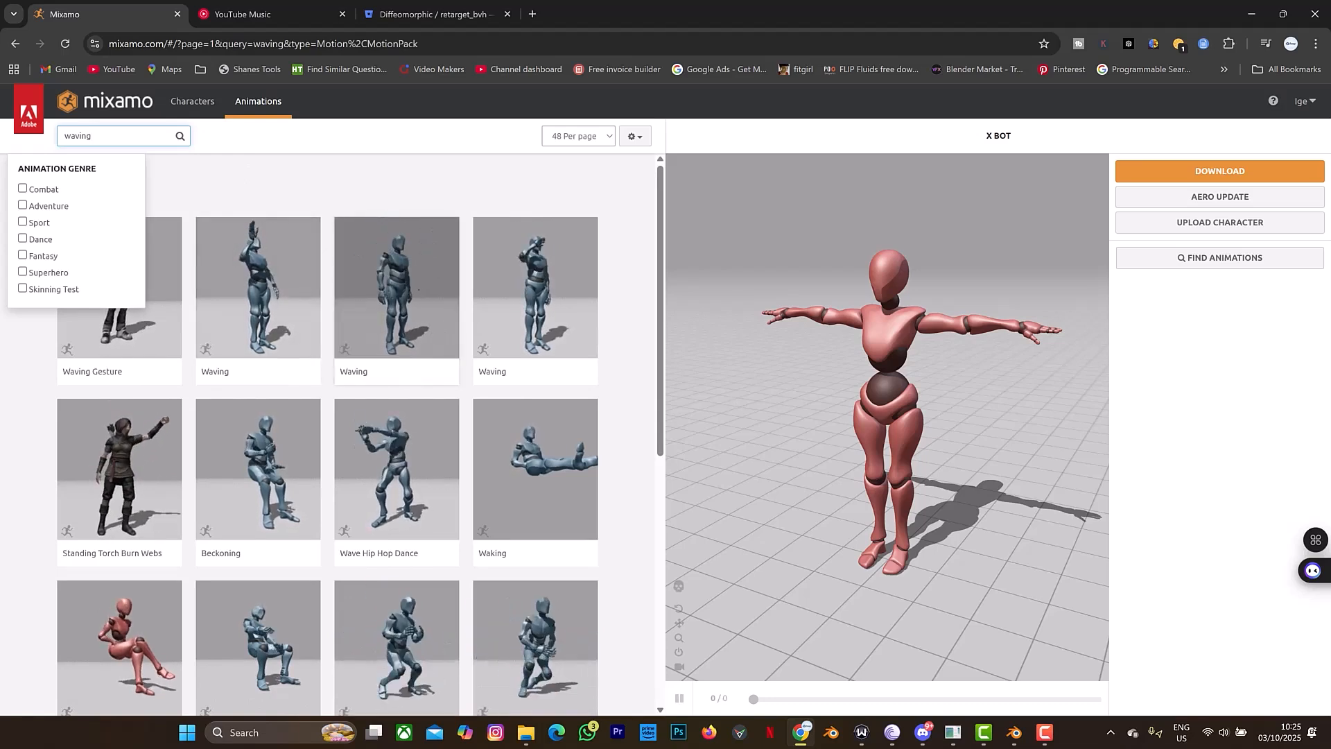
click(397, 298)
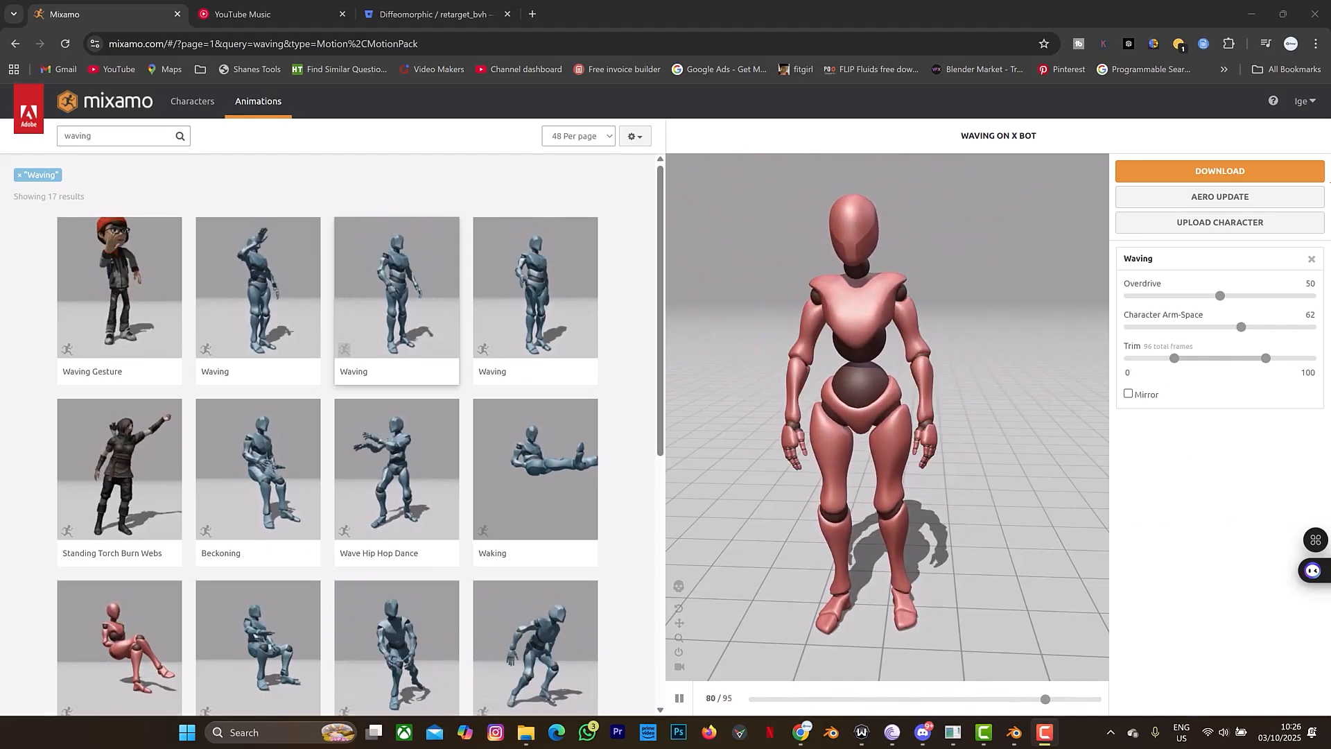
- Download the Waving animation for X Bot in FBX Binary format, without skin
click(1219, 170)
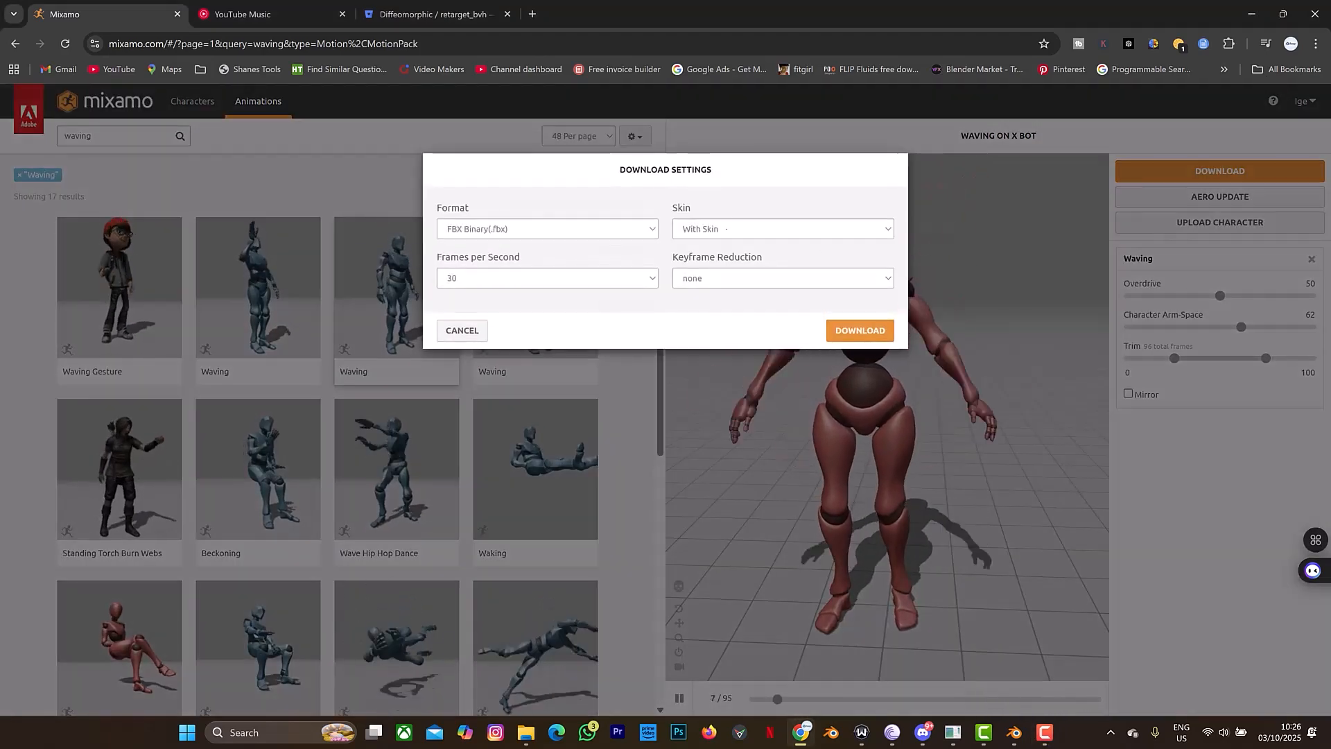
click(725, 230)
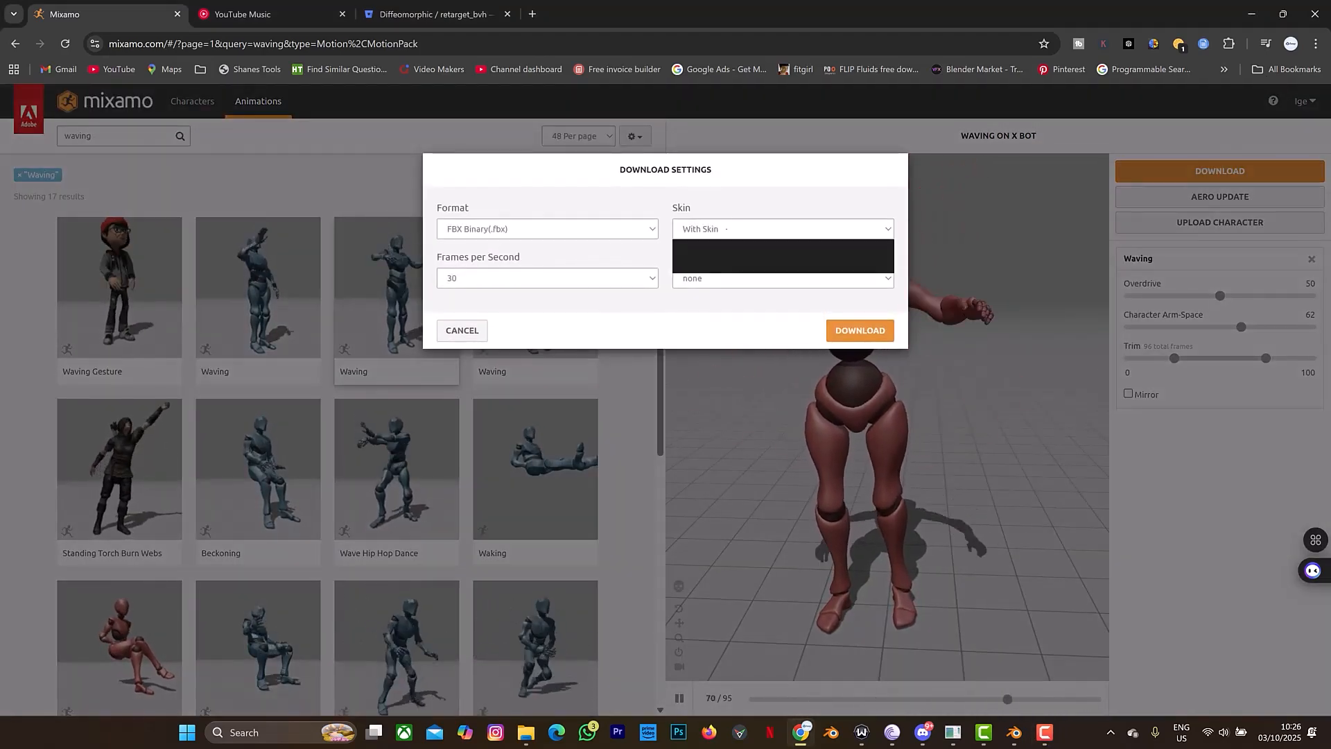
click(714, 264)
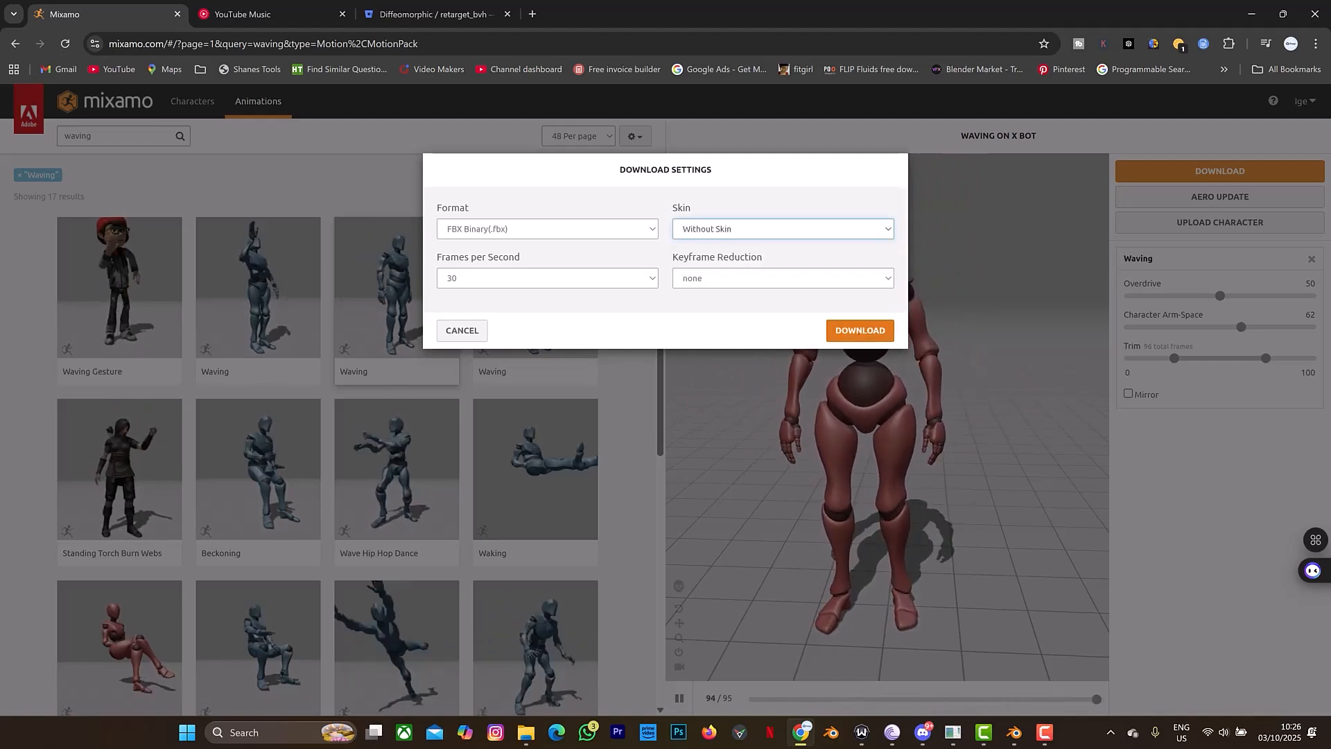
click(859, 331)
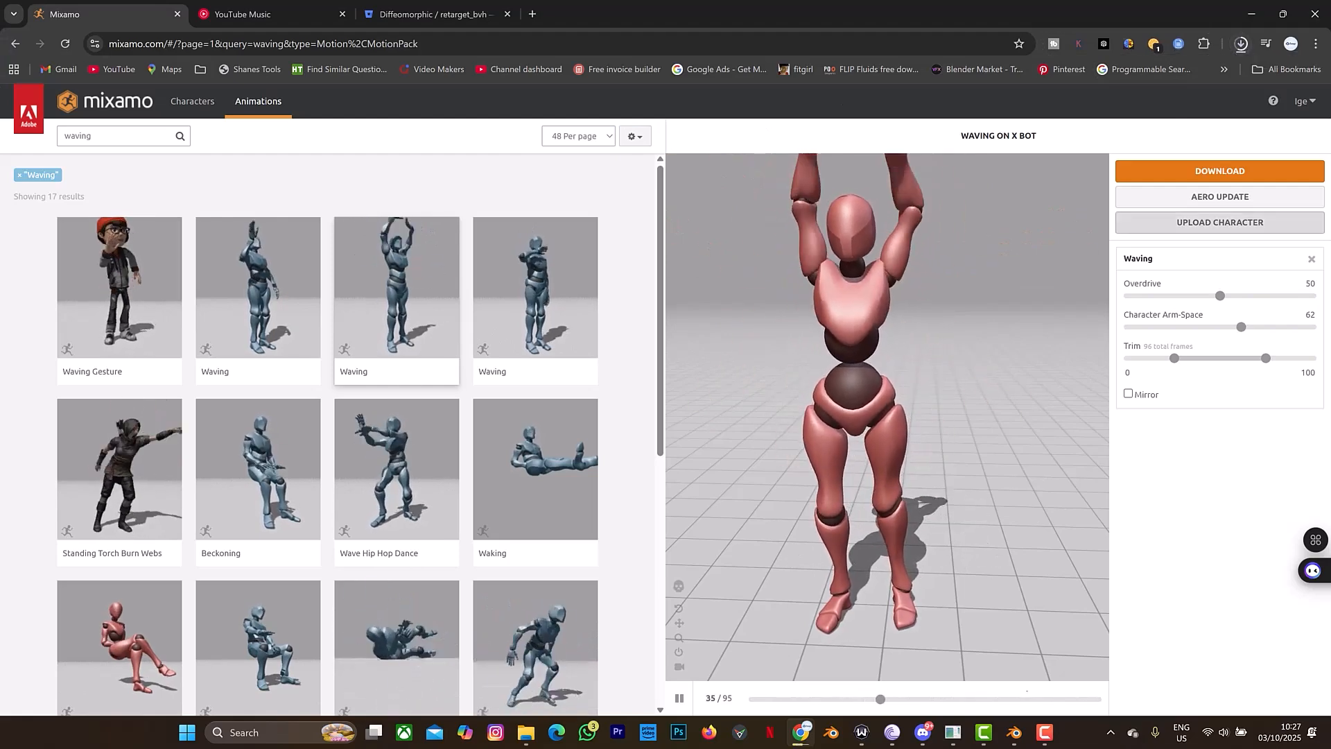
- Switch to Blender and add a new scene collection named animation
click(1014, 732)
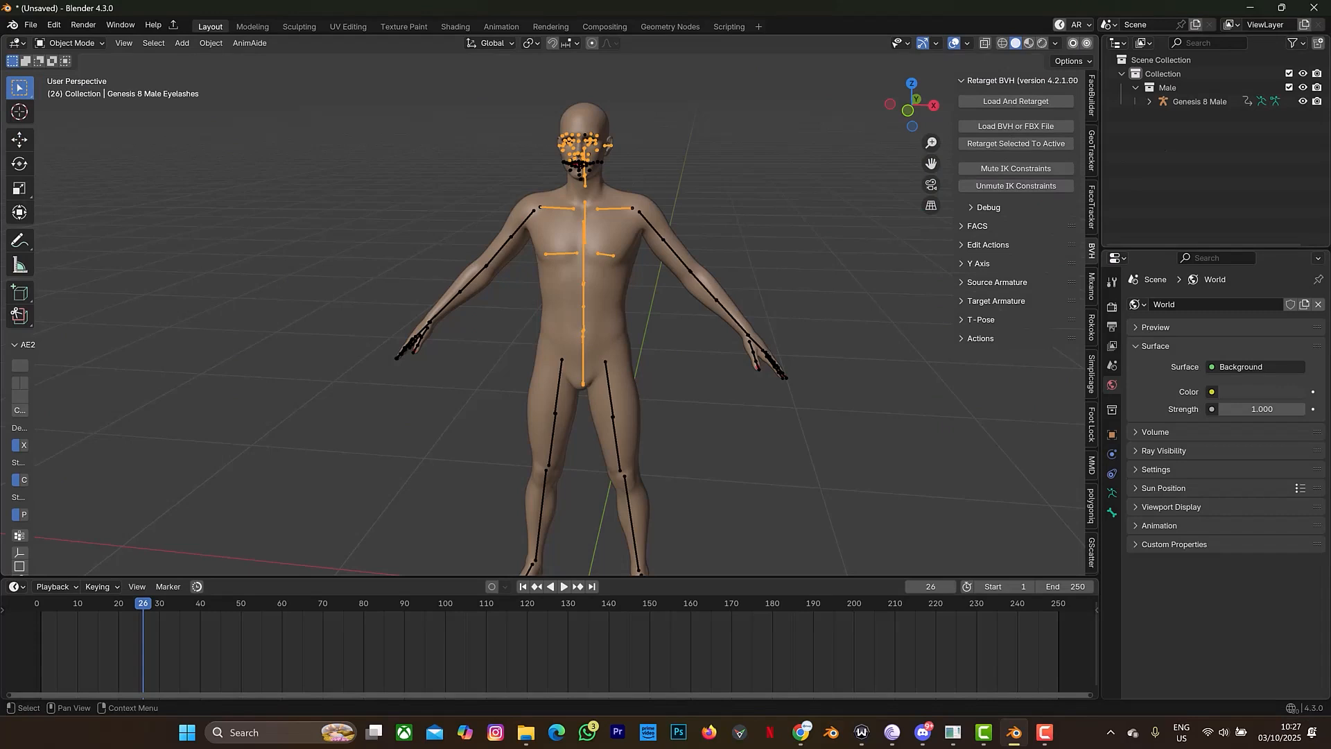
right_click(1123, 138)
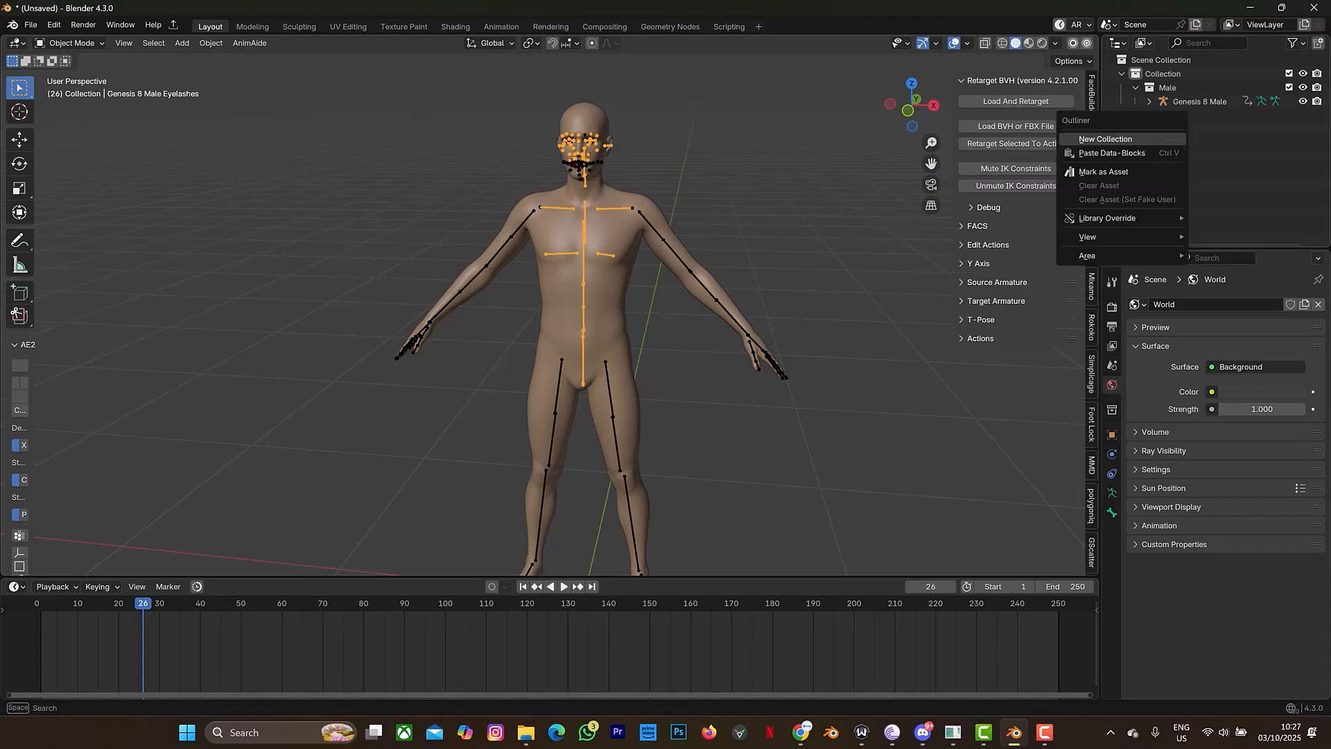
click(1123, 138)
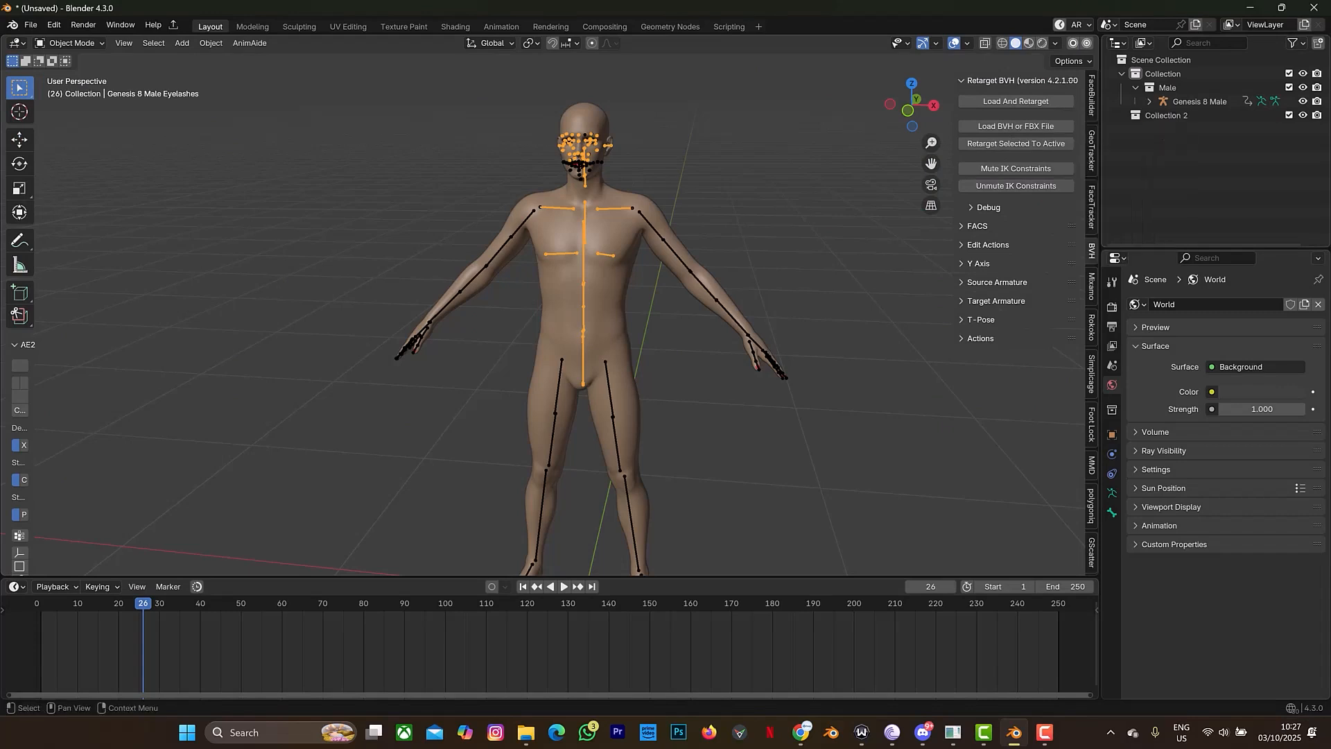
double_click(1166, 115)
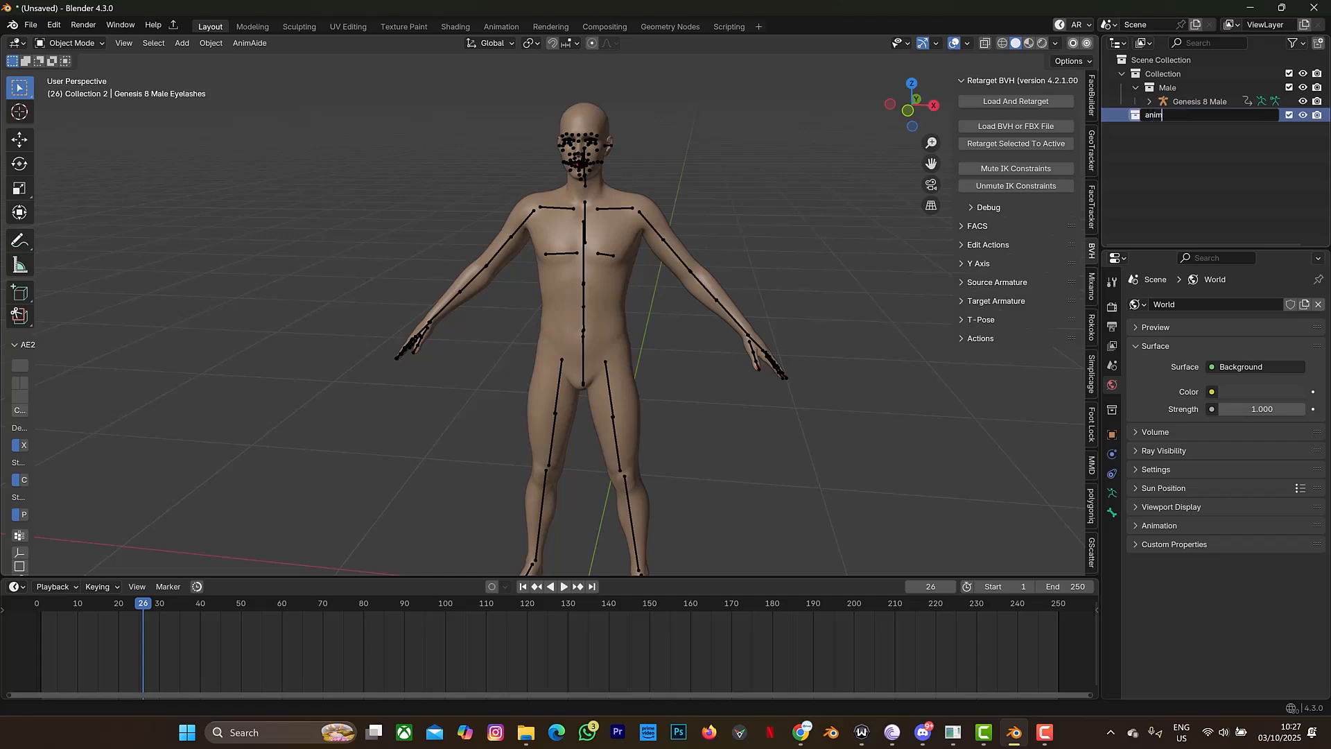
key(Return)
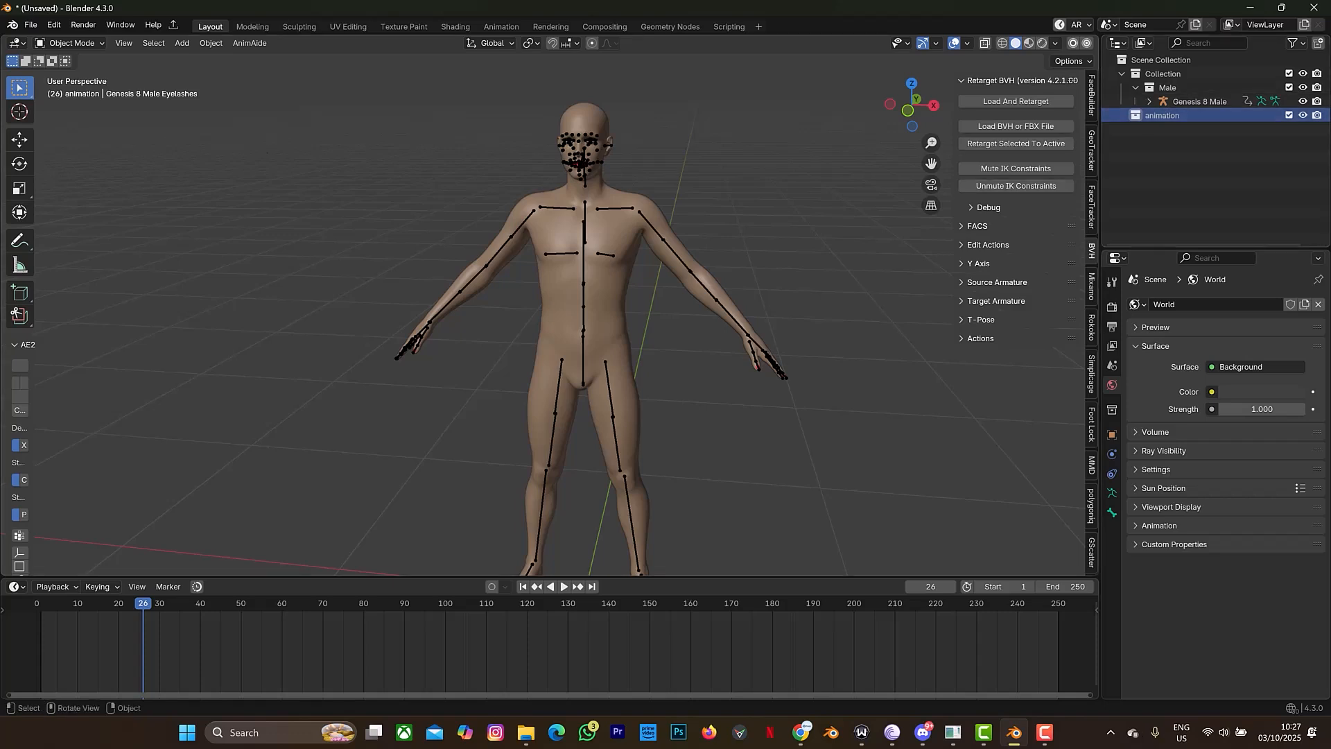
- Import Waving.fbx from the Downloads folder into the animation collection and return to the first frame of the timeline
click(30, 24)
mouse_move(69, 221)
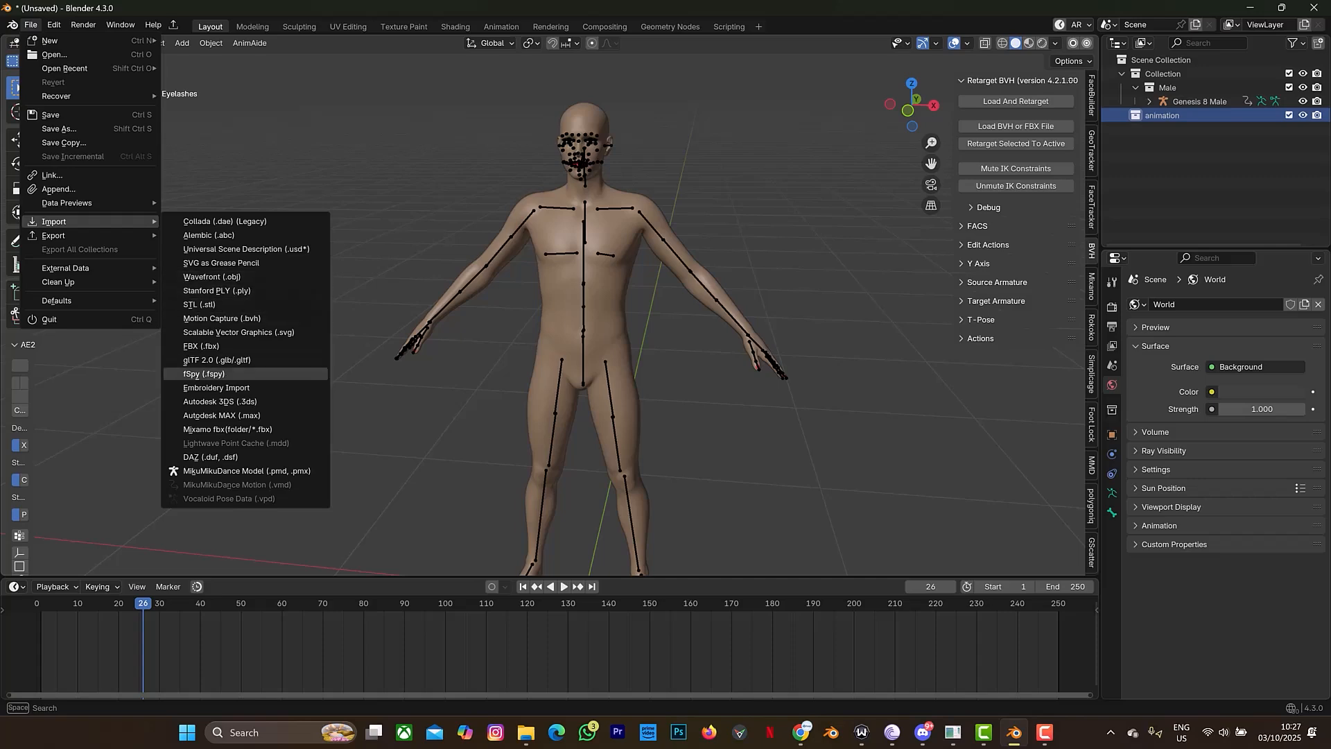
click(201, 346)
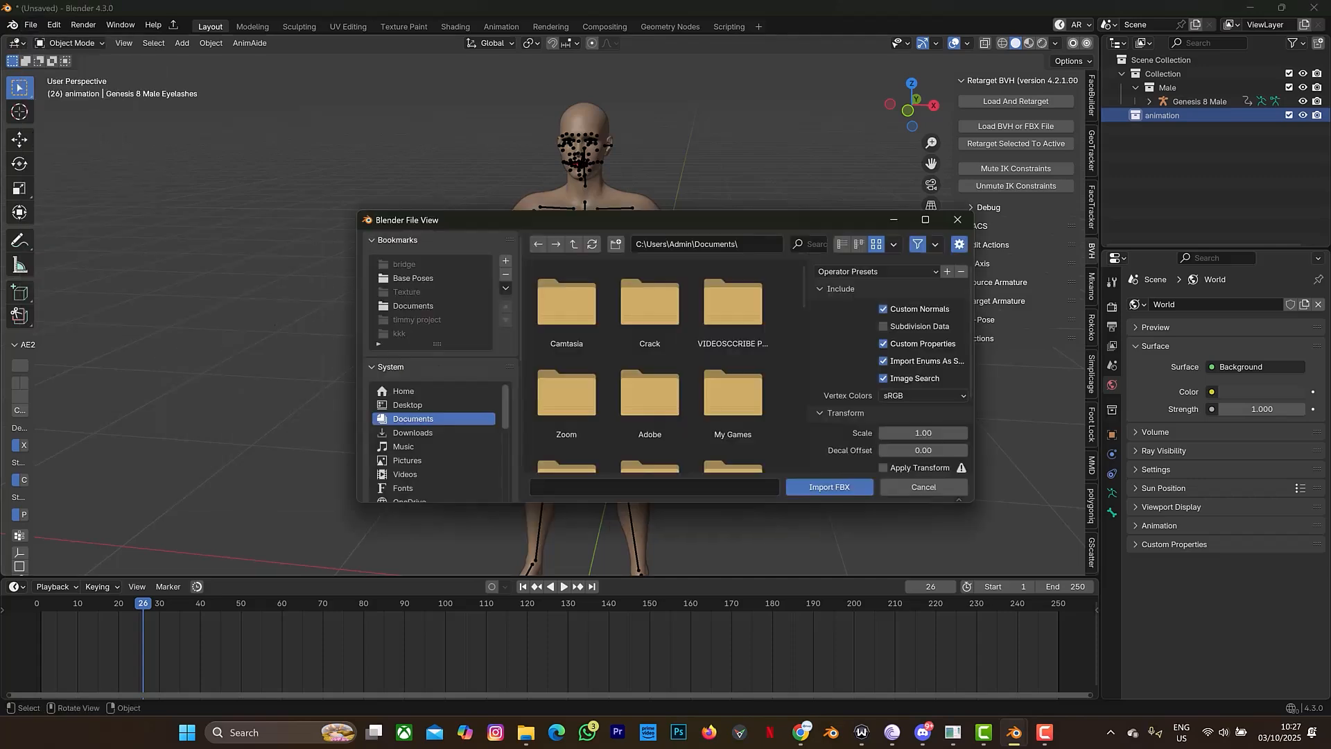
click(413, 432)
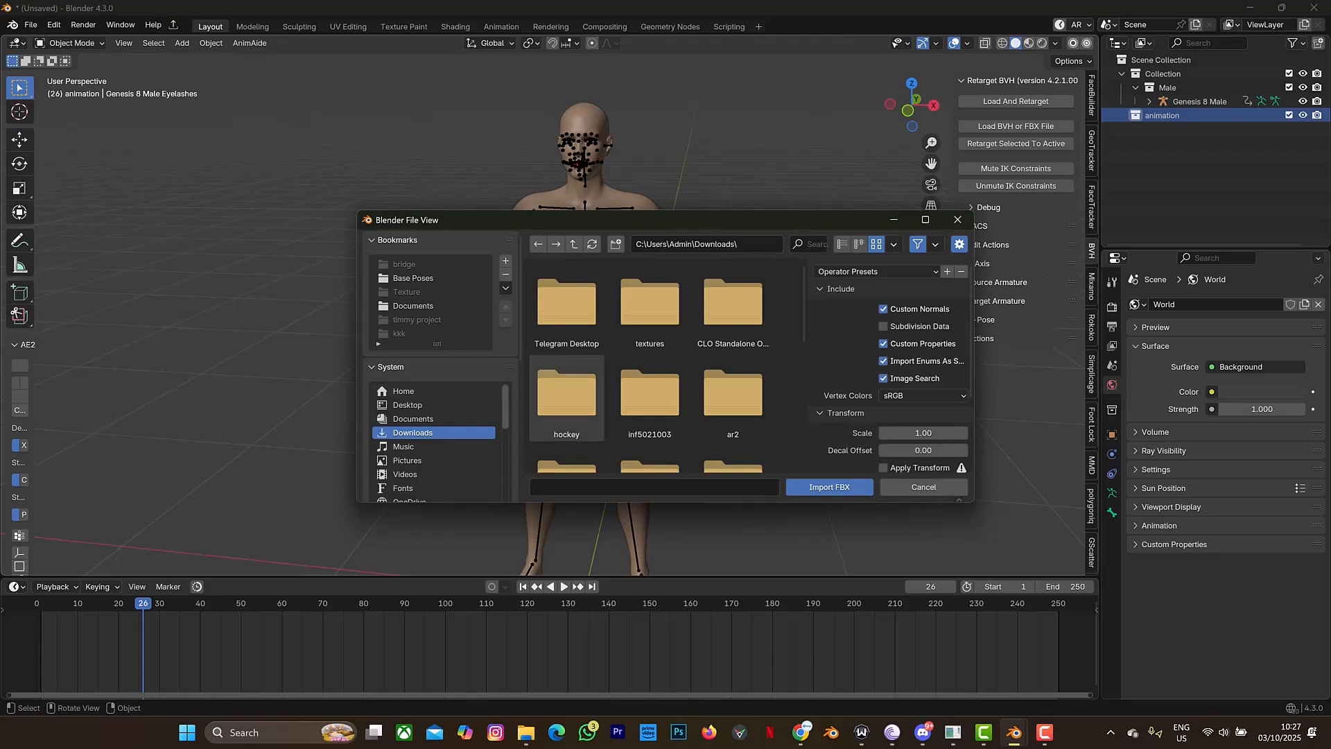
scroll(566, 398, down, 5)
scroll(566, 388, up, 1)
click(567, 347)
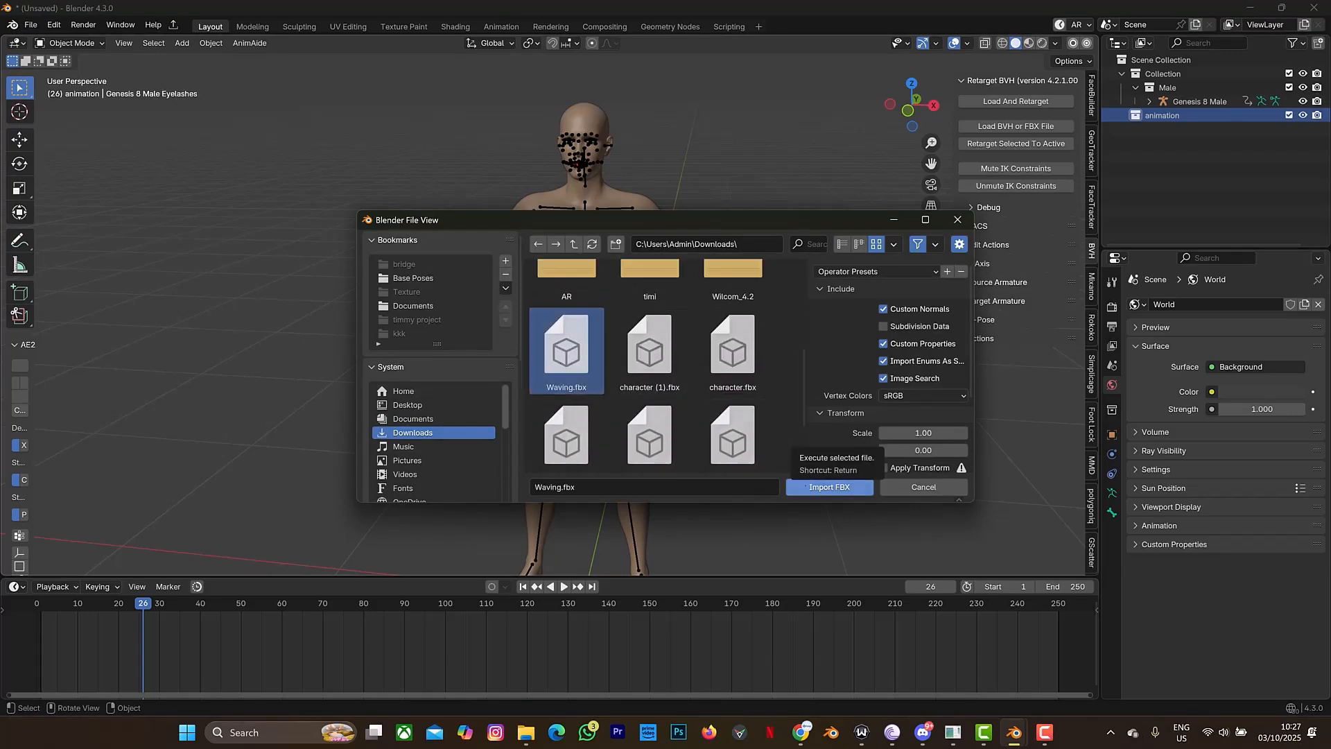
click(804, 487)
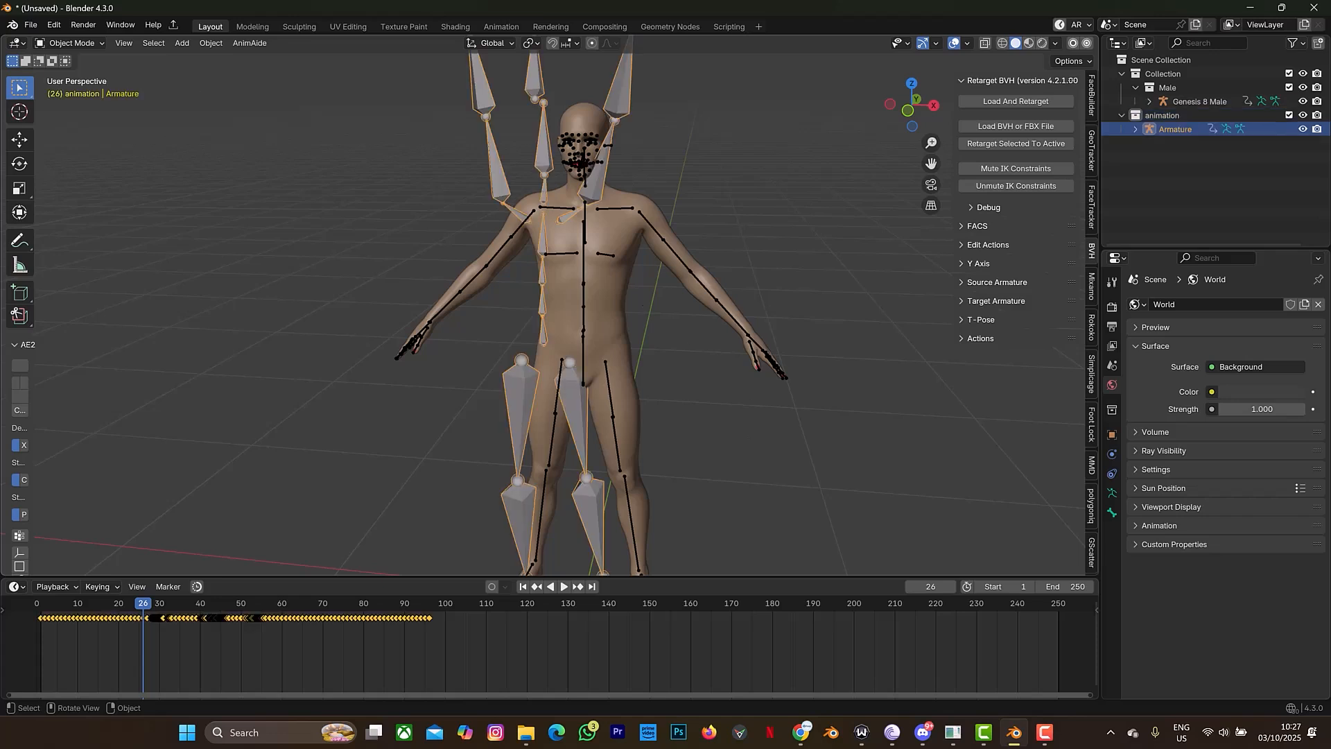
scroll(544, 305, down, 5)
scroll(544, 305, up, 3)
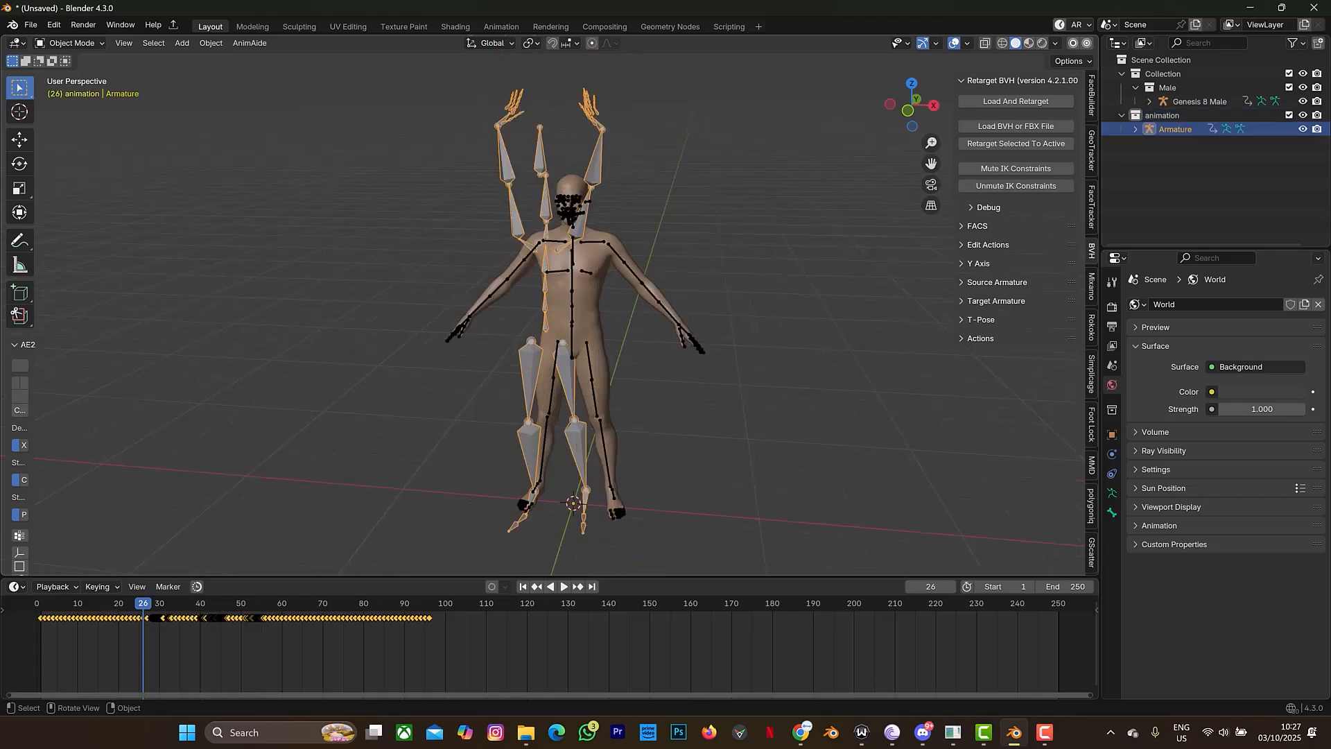
click(523, 587)
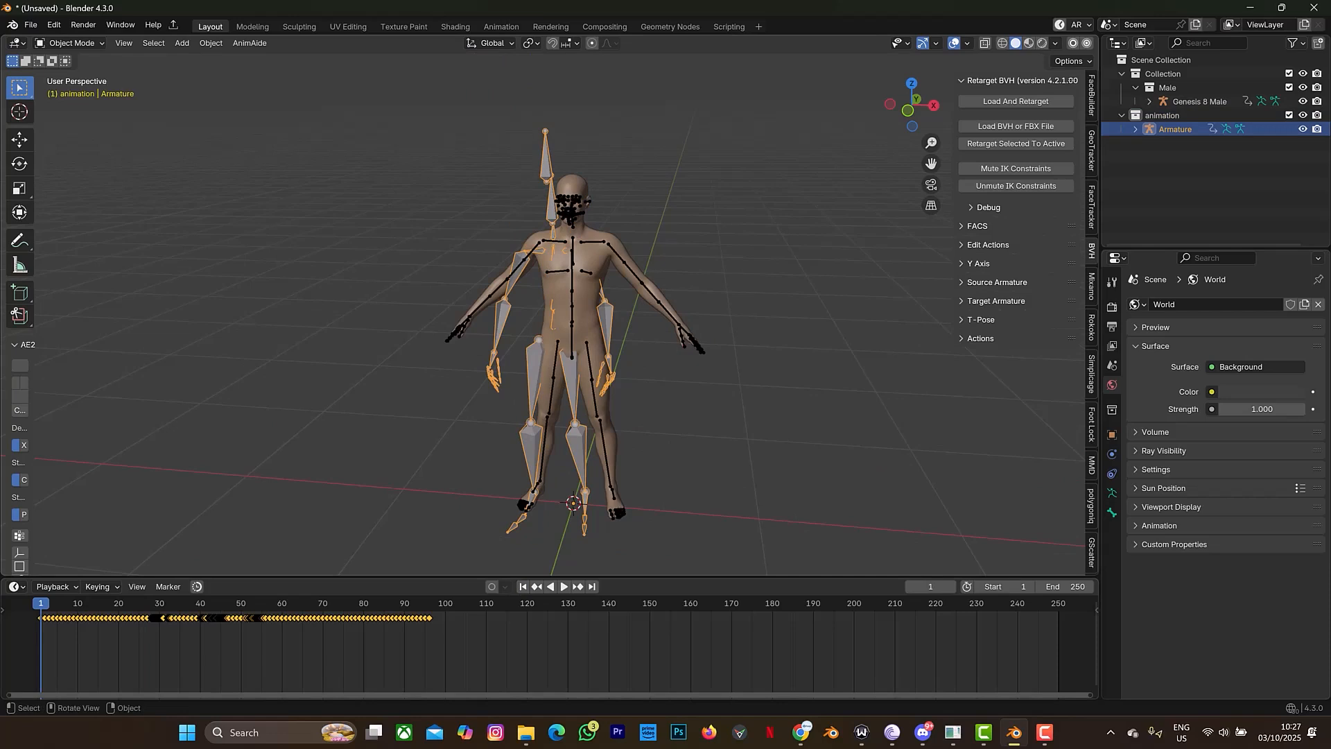
scroll(544, 305, down, 4)
scroll(544, 305, up, 7)
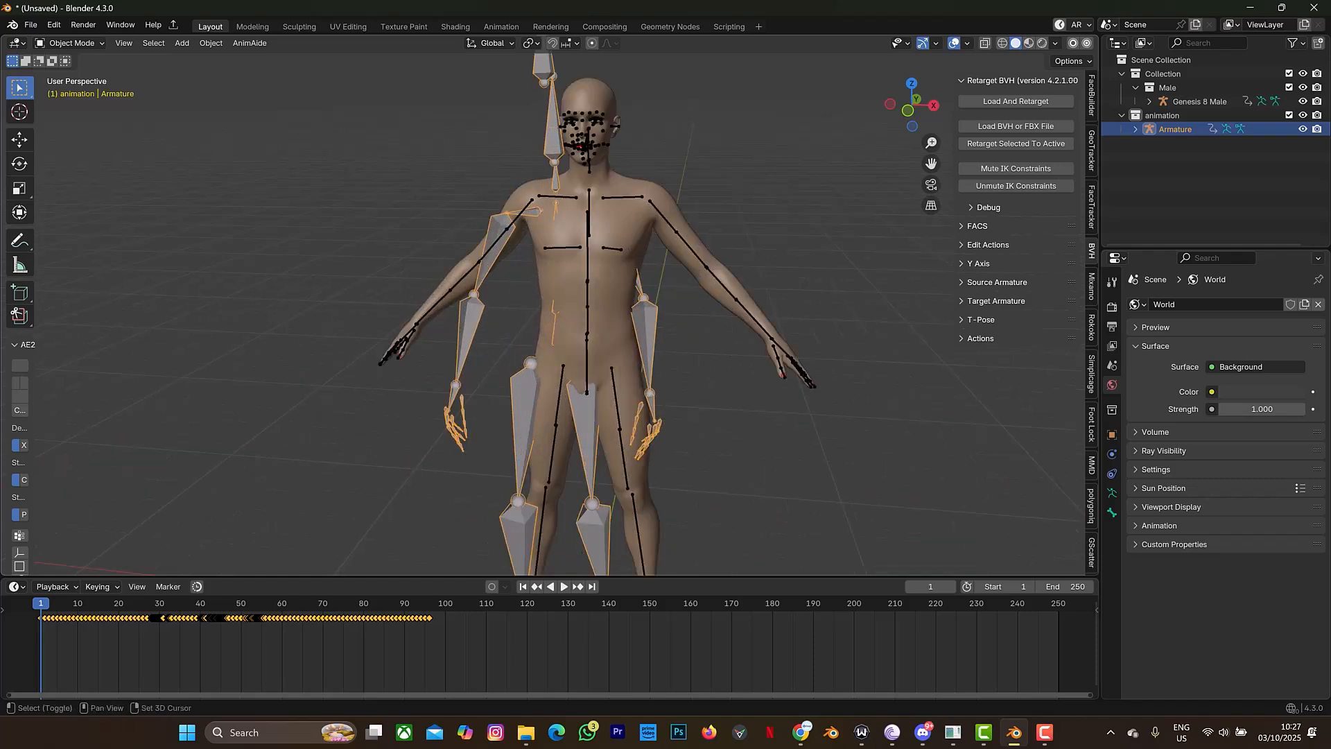
- Try to retarget the imported Mixamo armature's animation to the Genesis 8 Male rig with Retarget BVH
shift+click(587, 306)
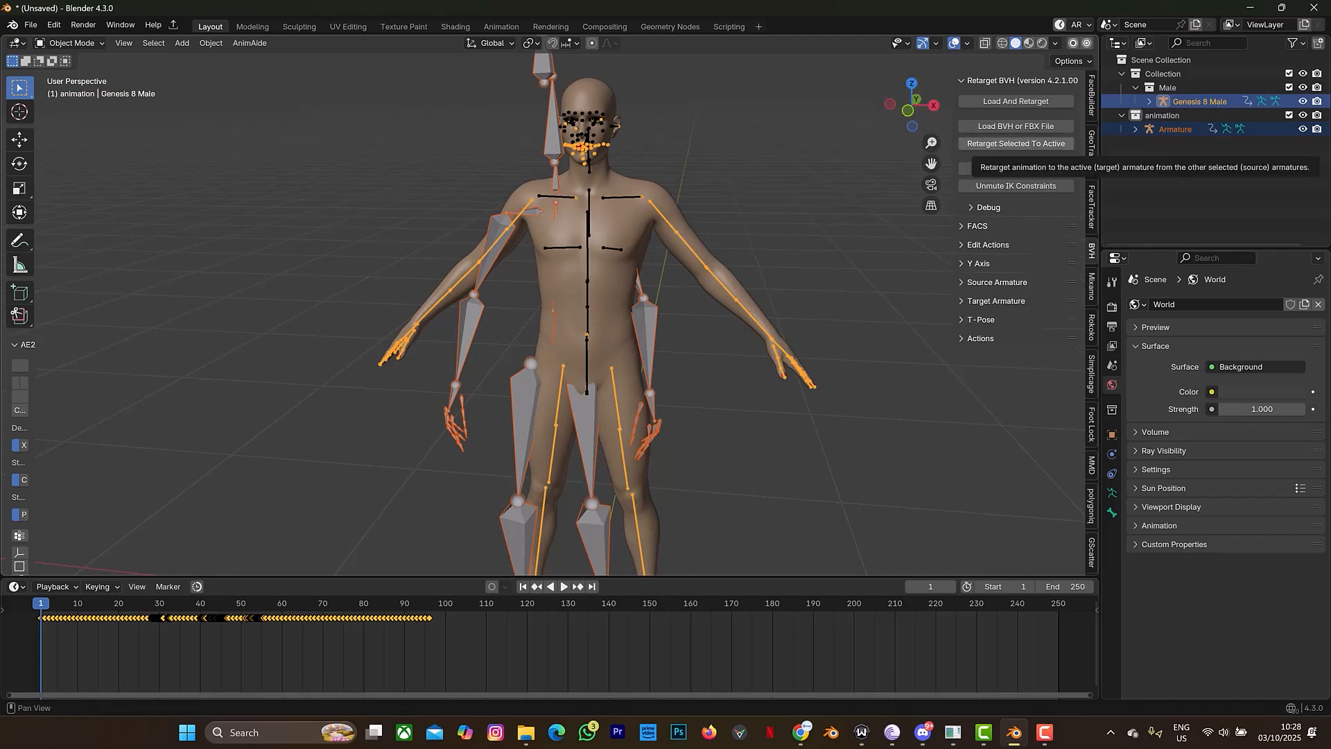
click(1016, 144)
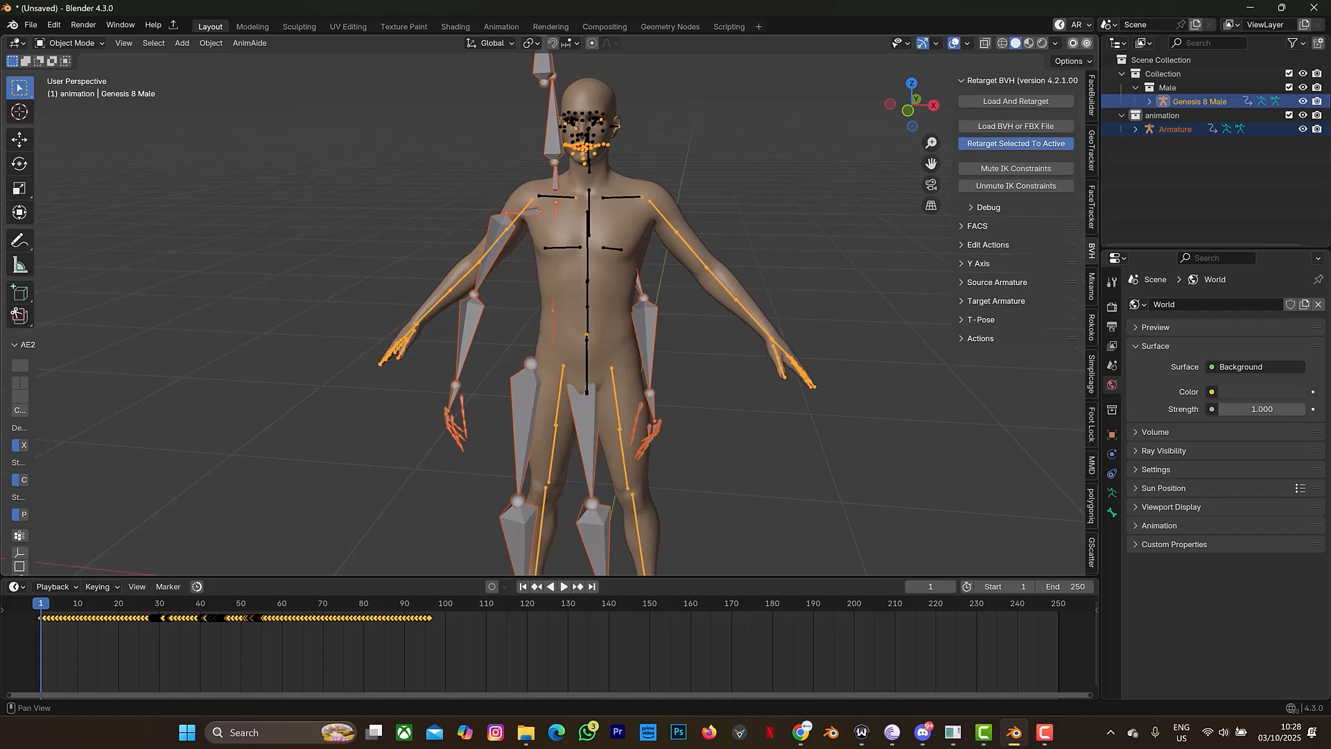
click(979, 243)
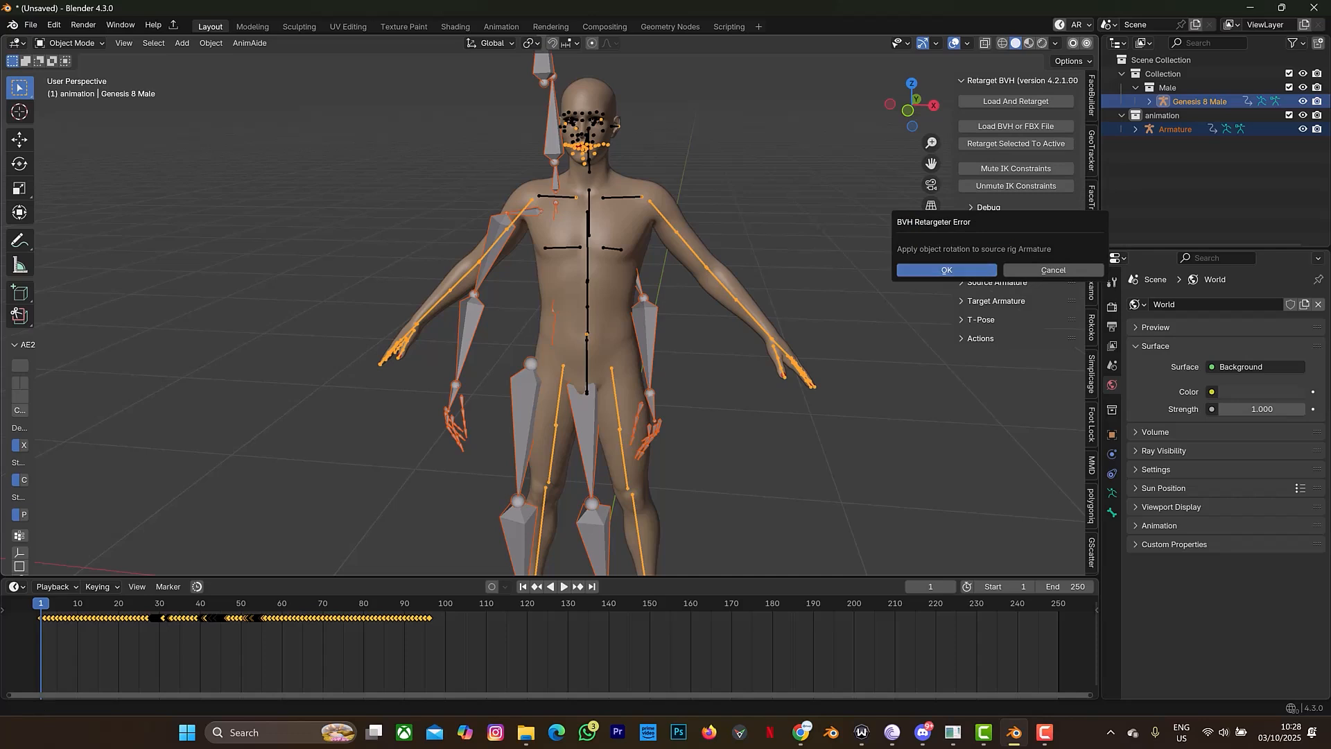
click(947, 270)
click(872, 245)
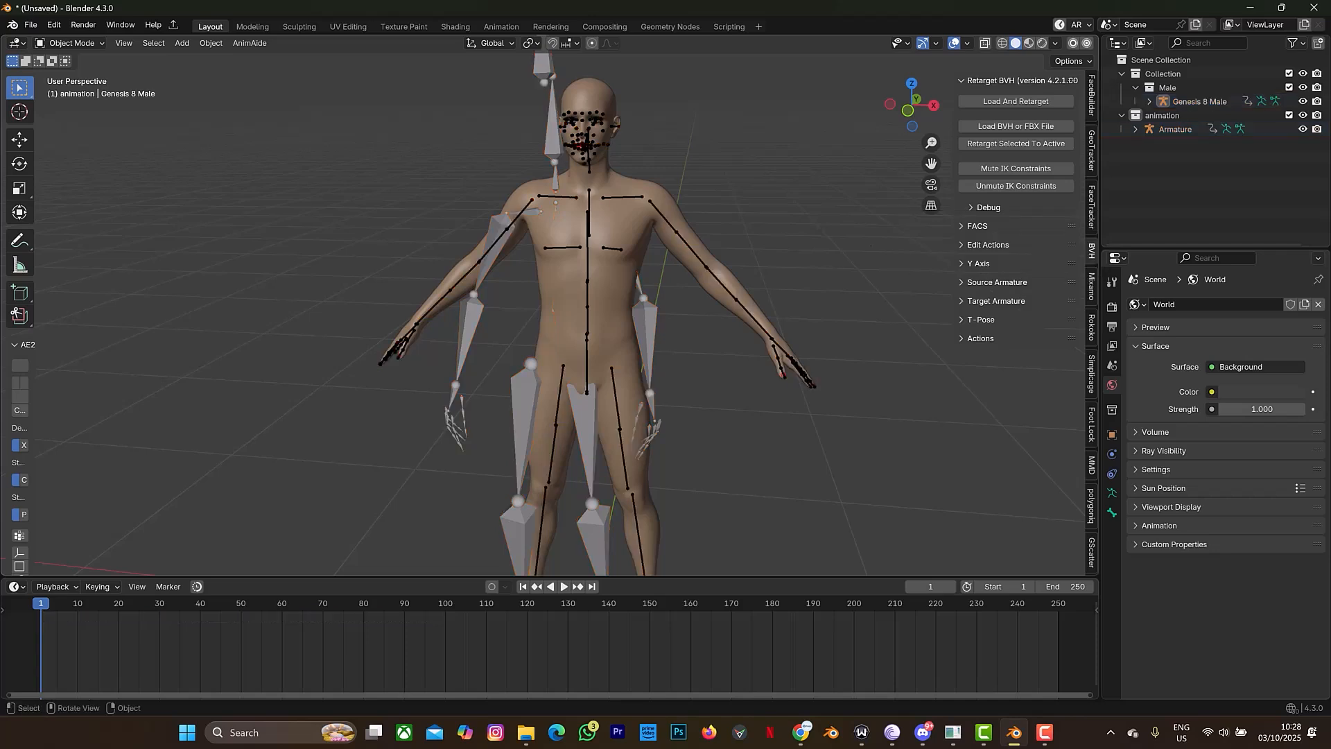
- Apply the object rotation of the imported Mixamo armature
click(646, 317)
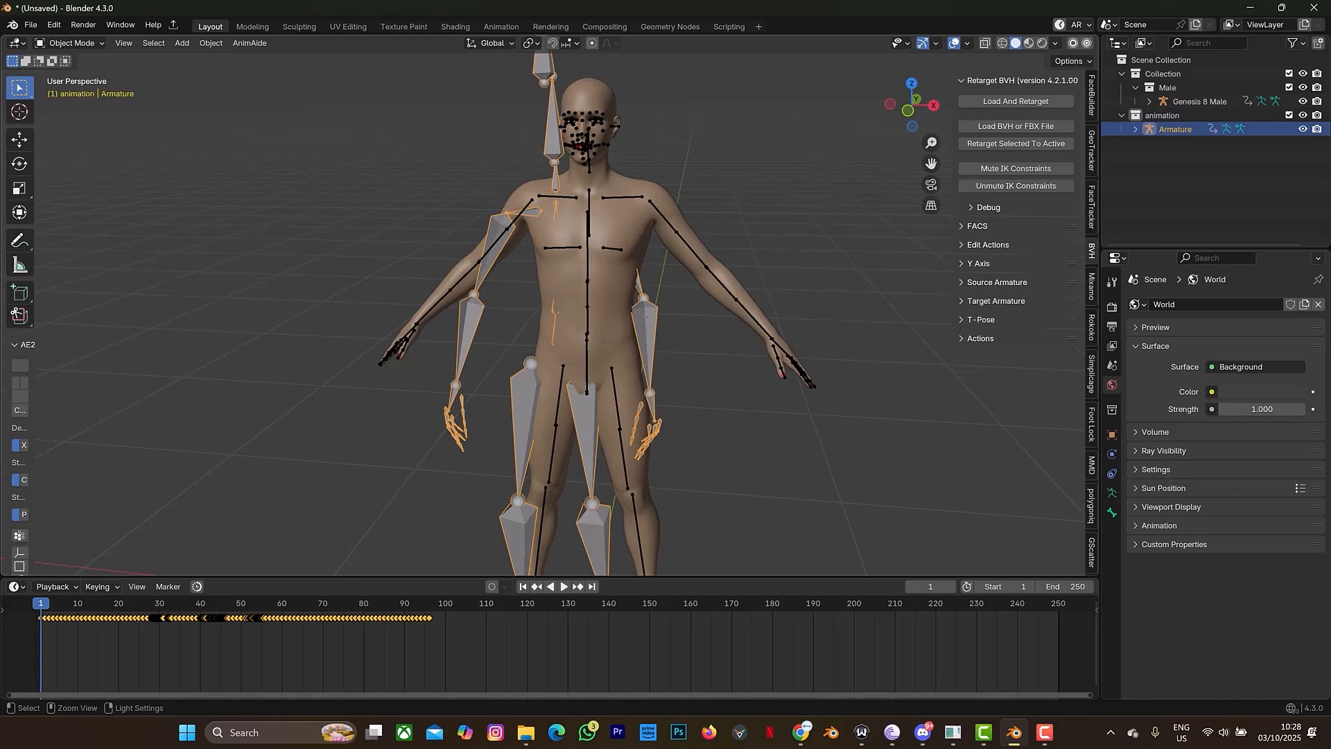
key(ctrl+a)
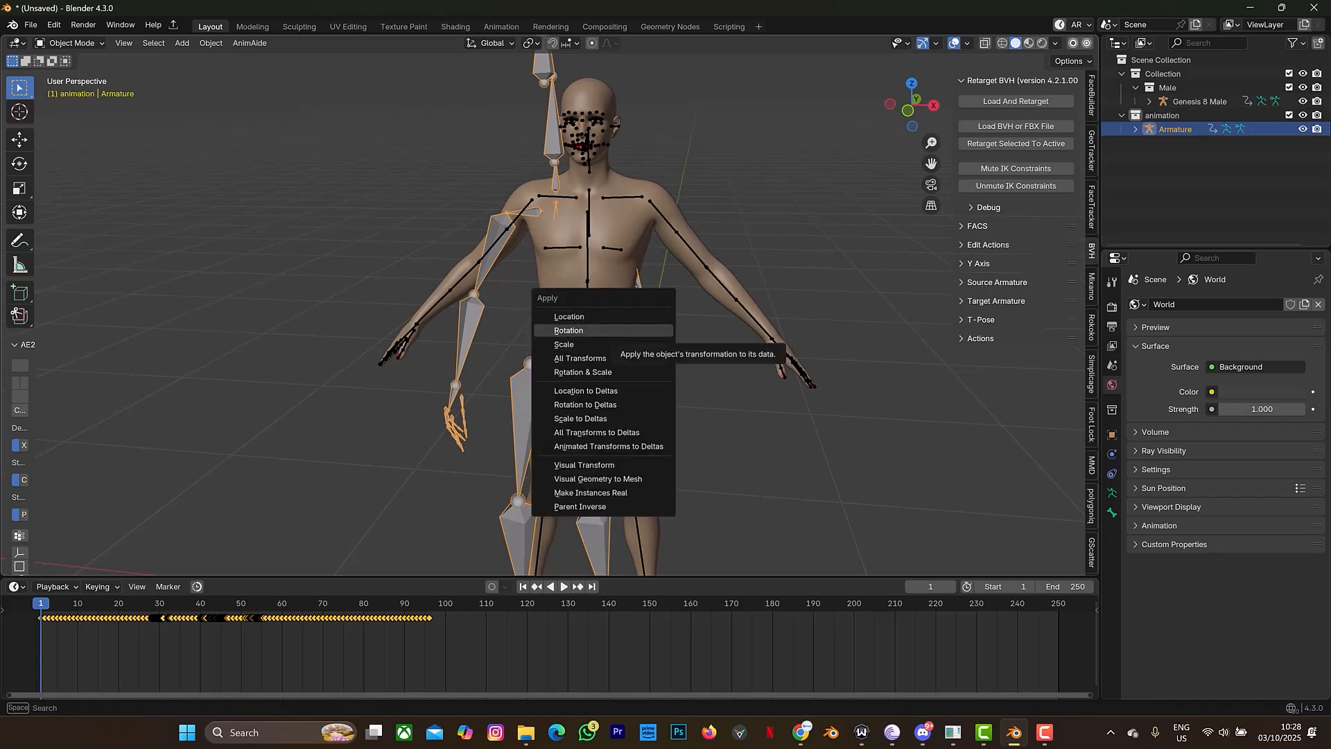
click(626, 333)
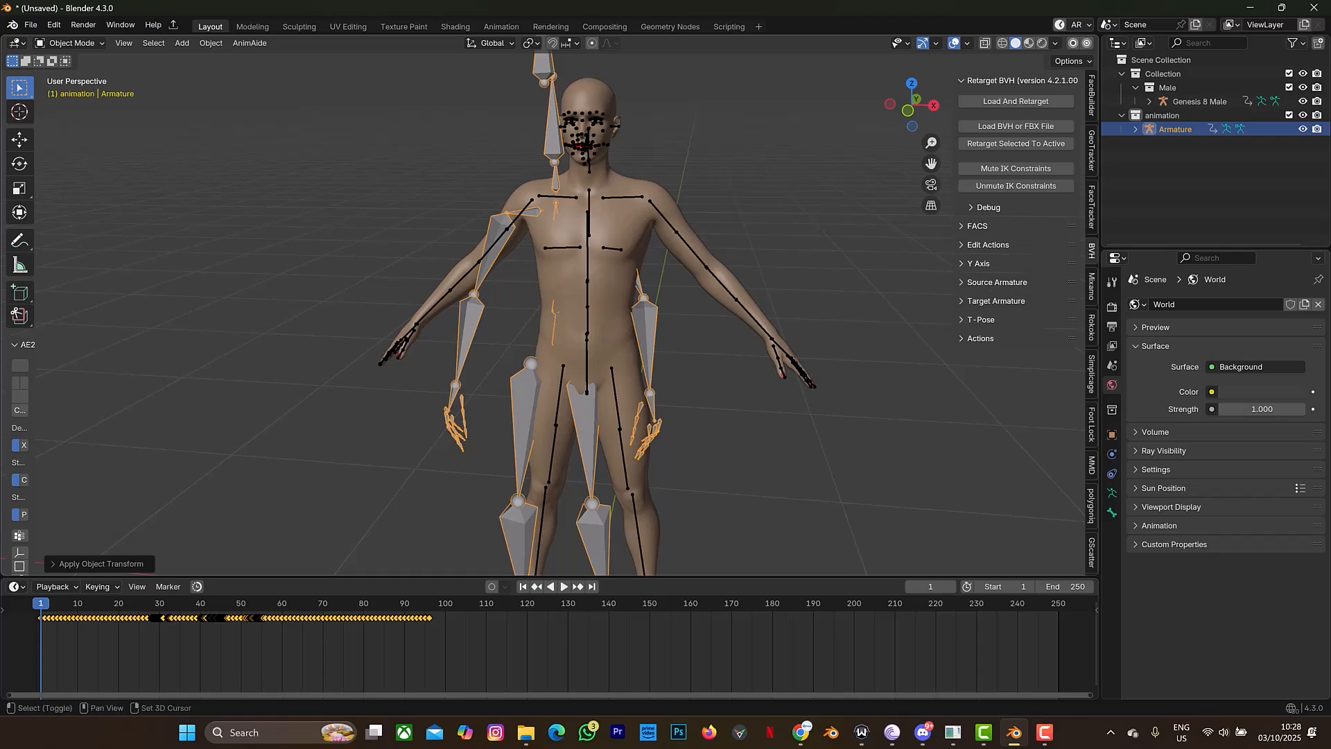
- Retarget the Mixamo armature's animation to the Genesis 8 Male rig and play back the result
shift+click(632, 199)
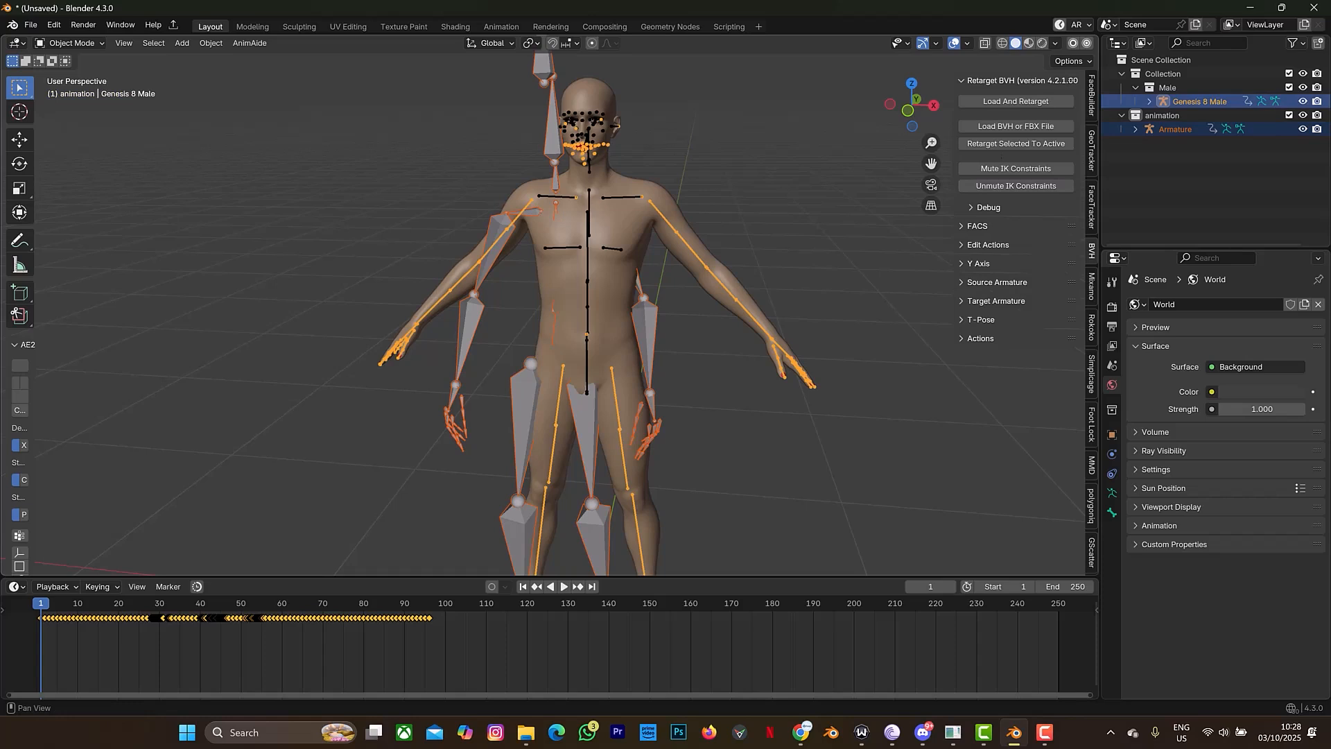
click(1016, 143)
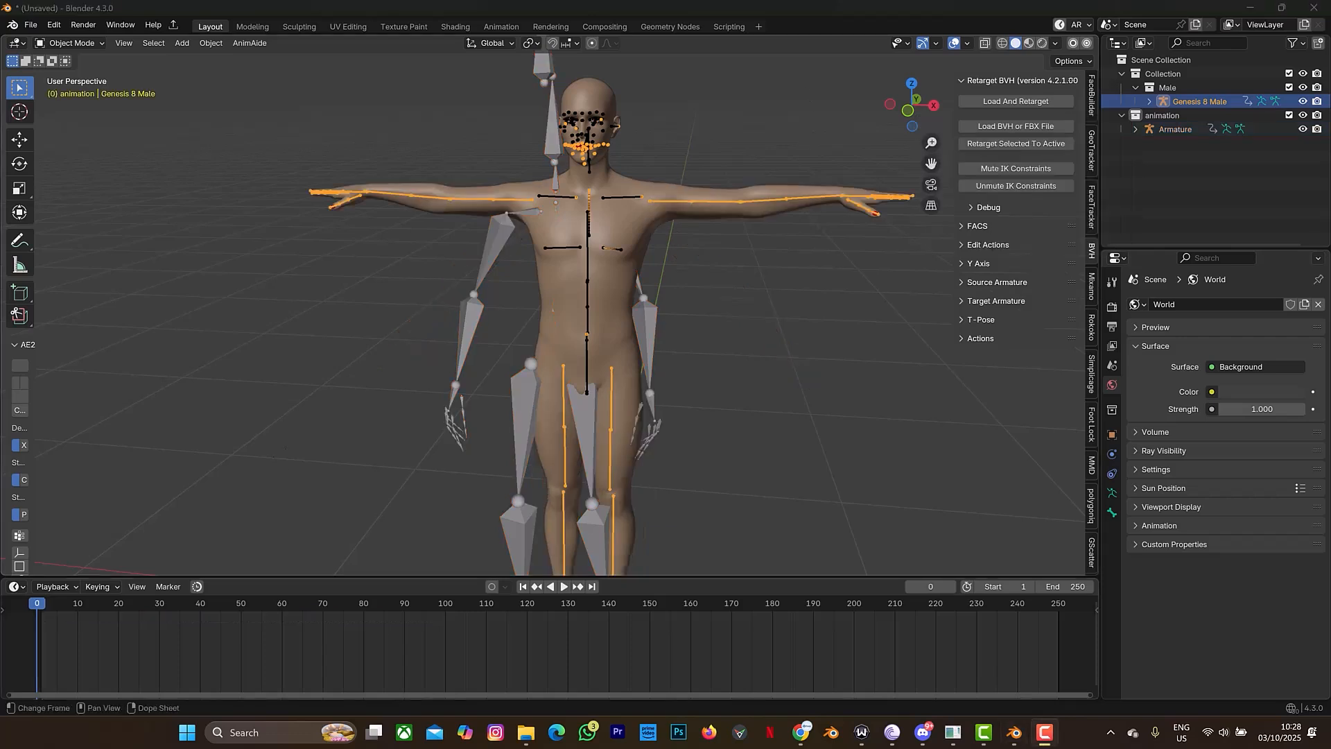
key(space)
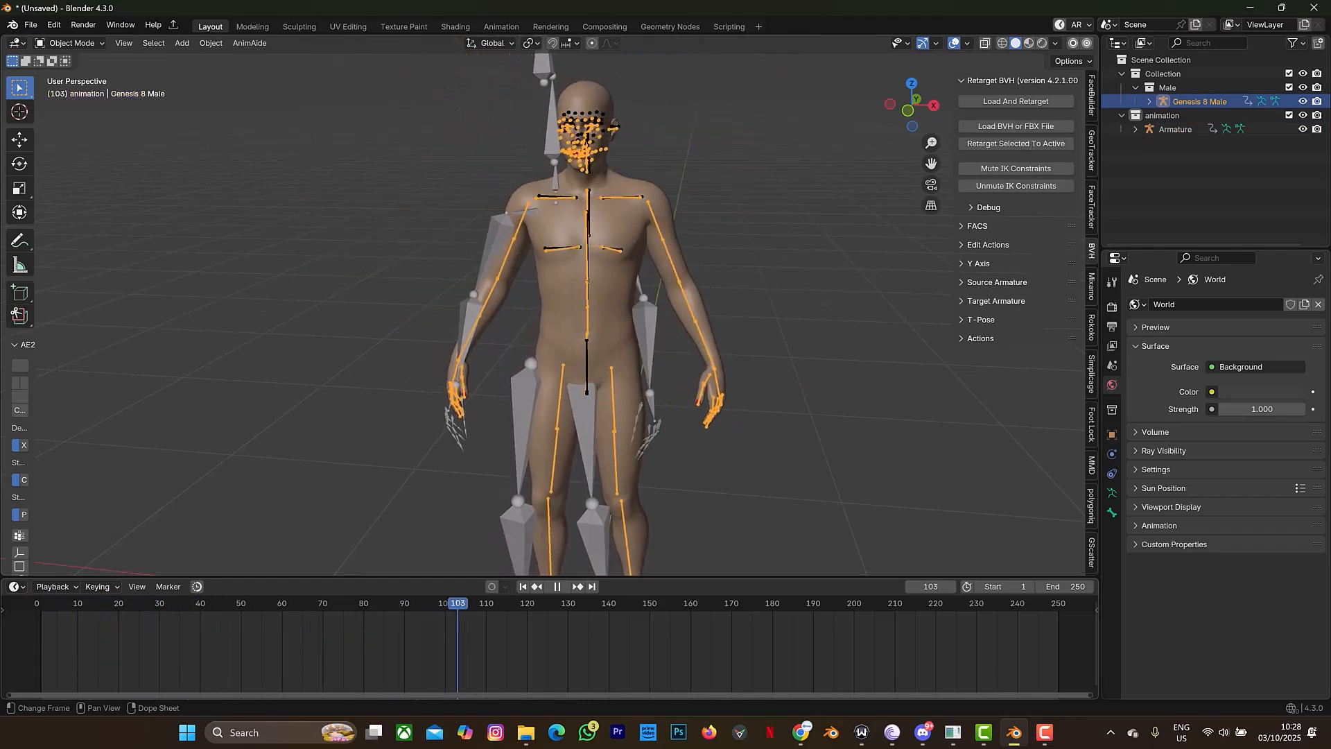
drag(539, 602, 477, 602)
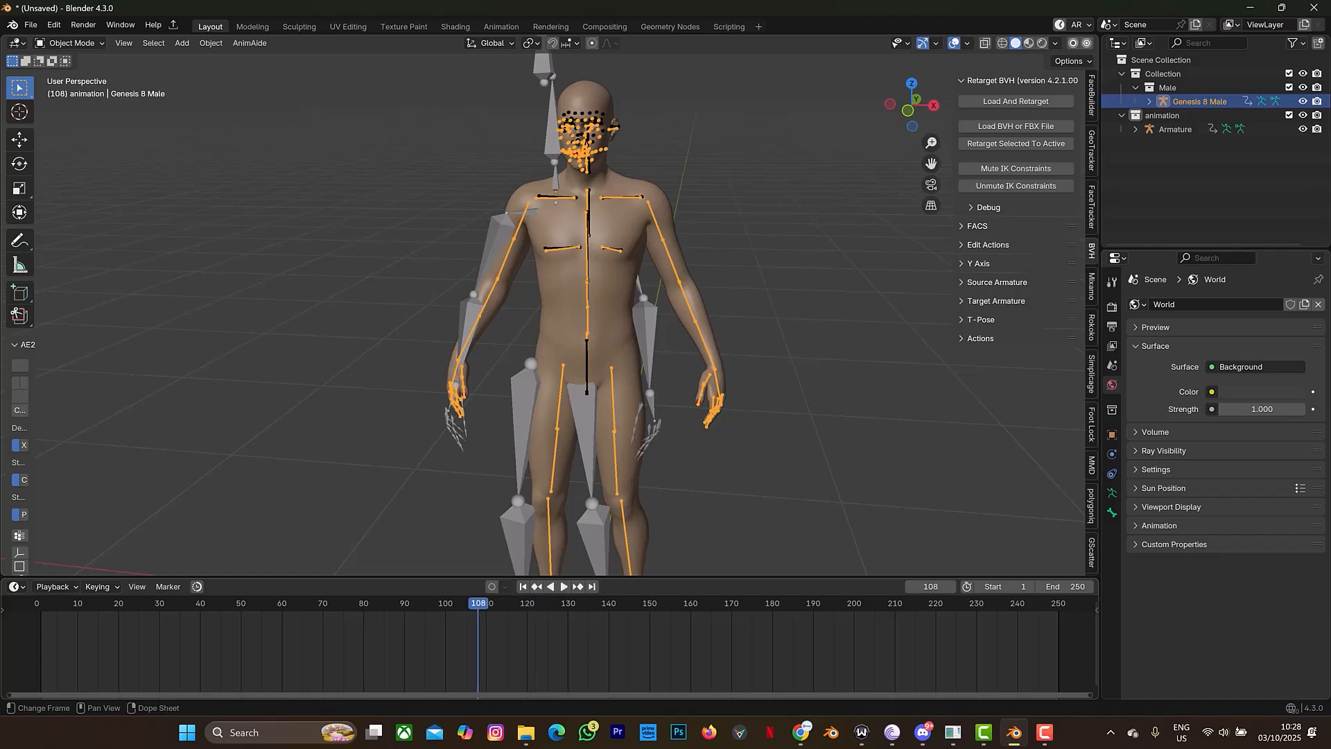
- Set the end frame of the scene's playback range to 100
click(1065, 586)
text(95)
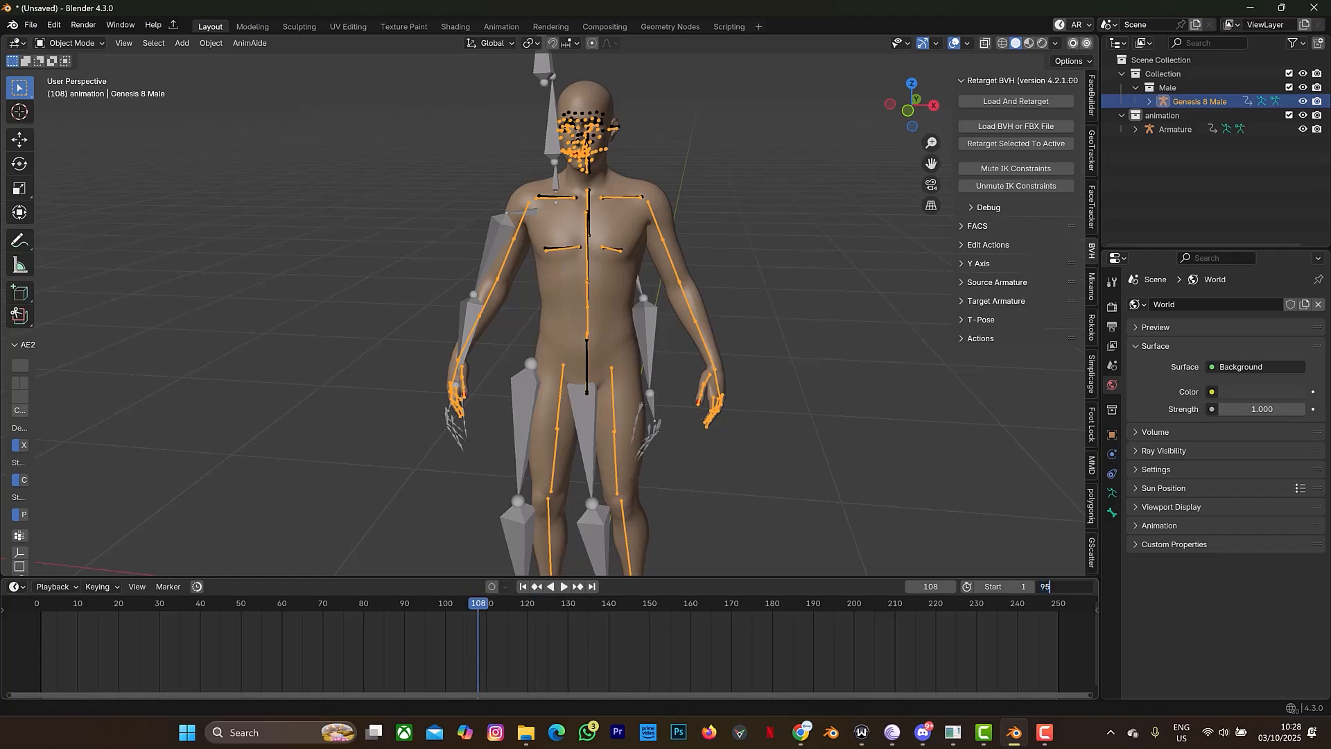
key(BackSpace)
text(100)
key(Return)
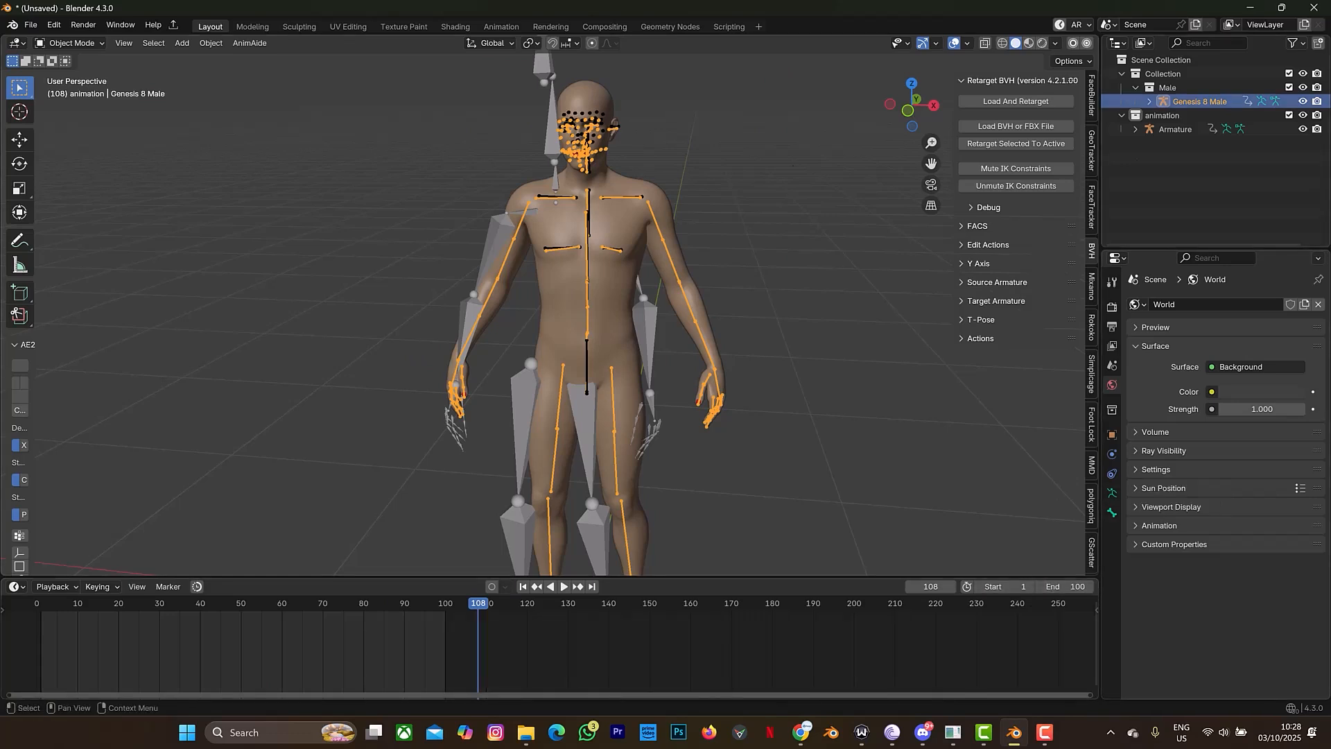
- Hide the imported Mixamo armature in the viewport and disable it in renders
click(649, 333)
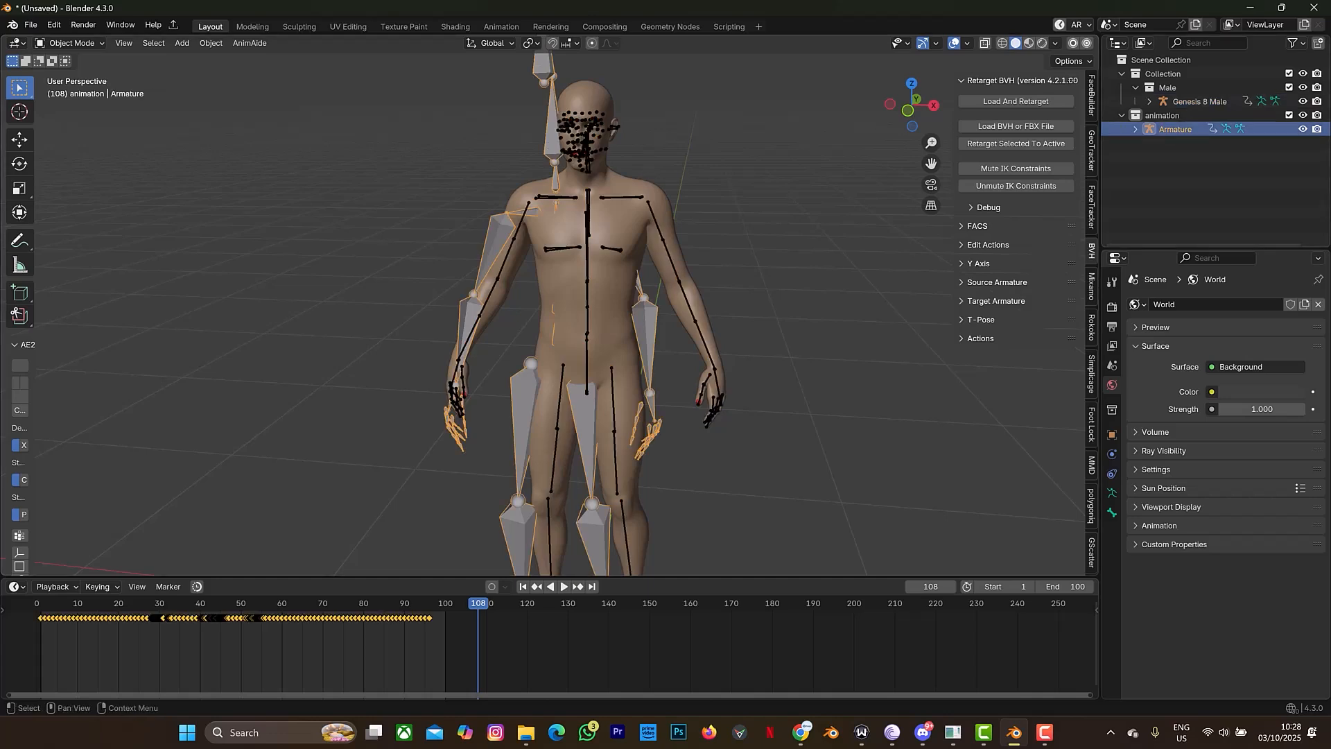
click(1301, 129)
click(1316, 129)
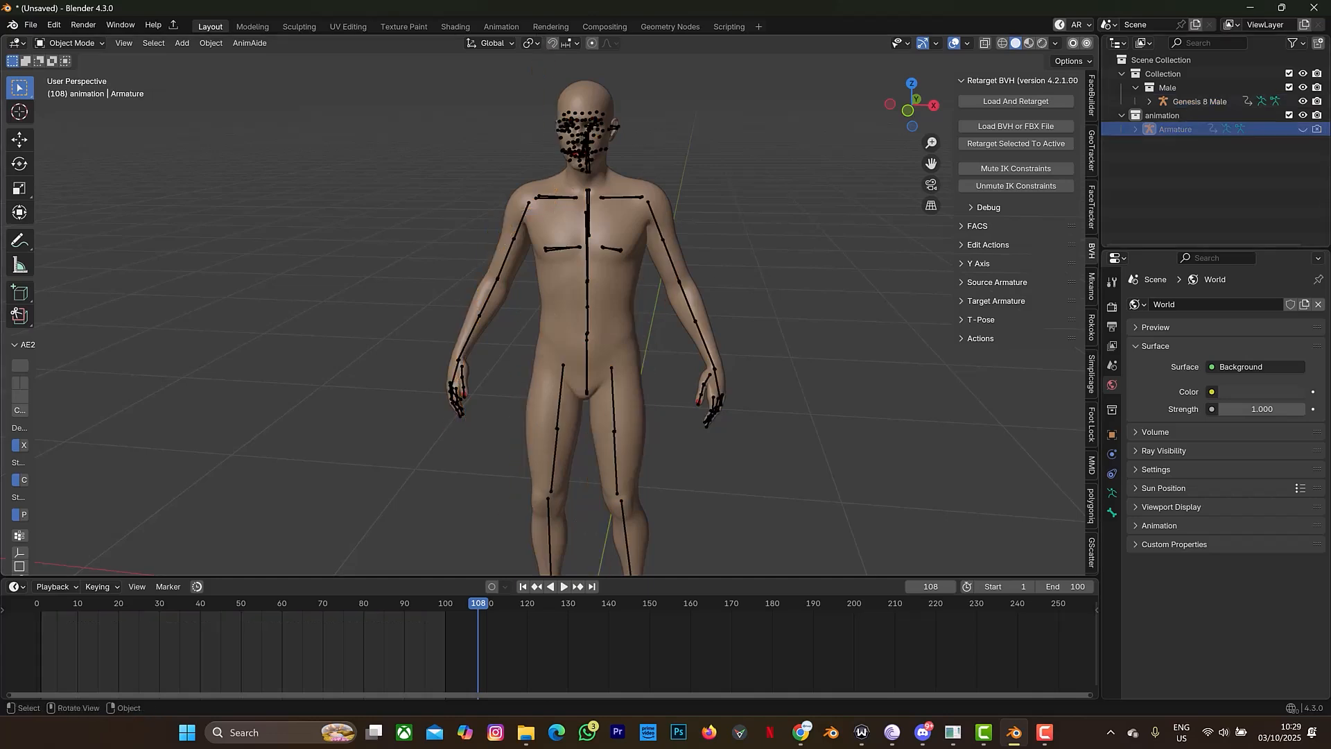
- Switch the Genesis 8 Male rig to Pose Mode and select all its bones to show their keyframes
click(556, 196)
drag(912, 105, 889, 109)
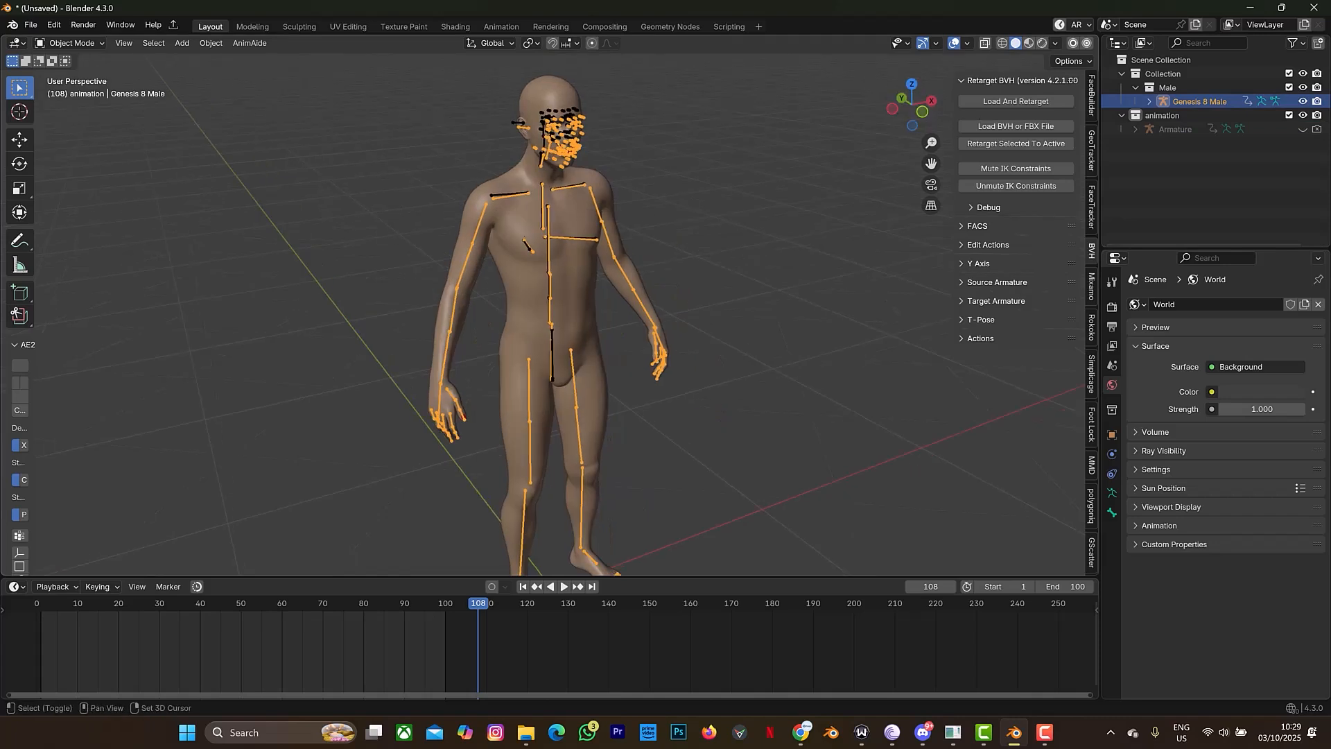
key(ctrl+Tab)
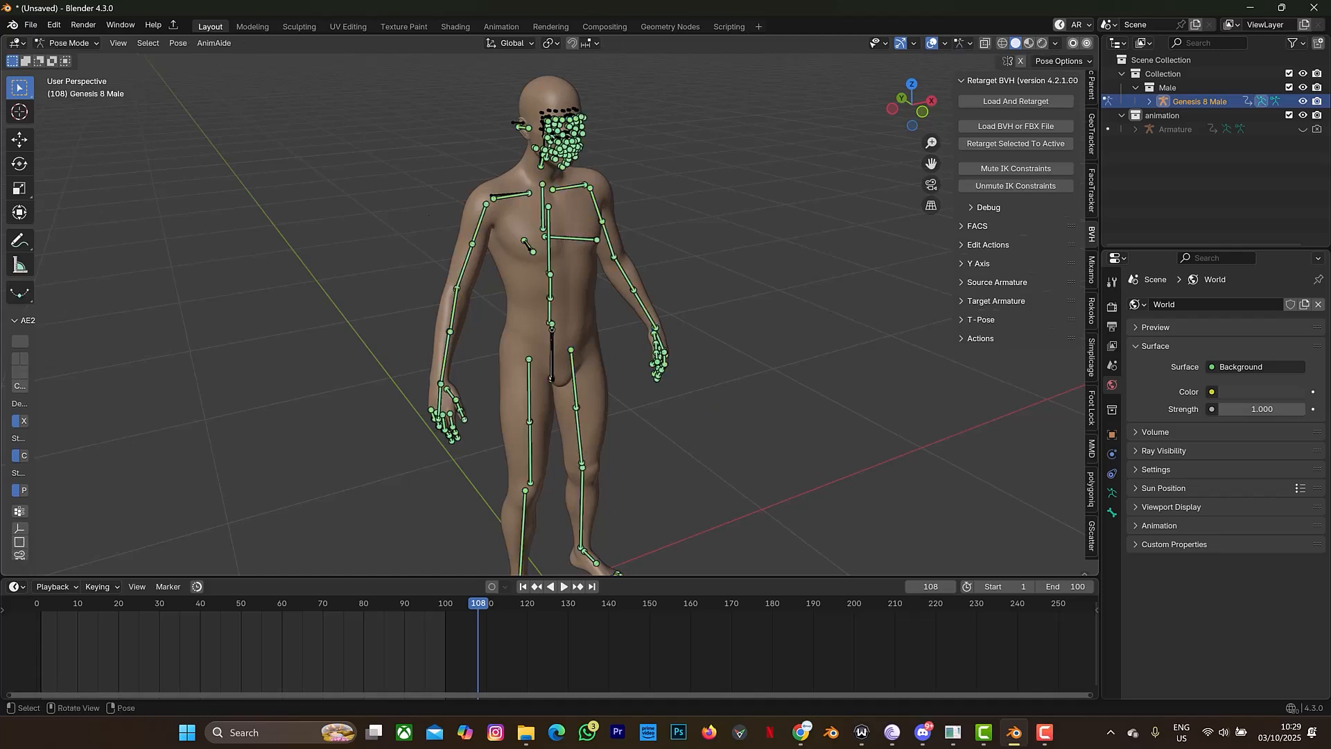
key(a)
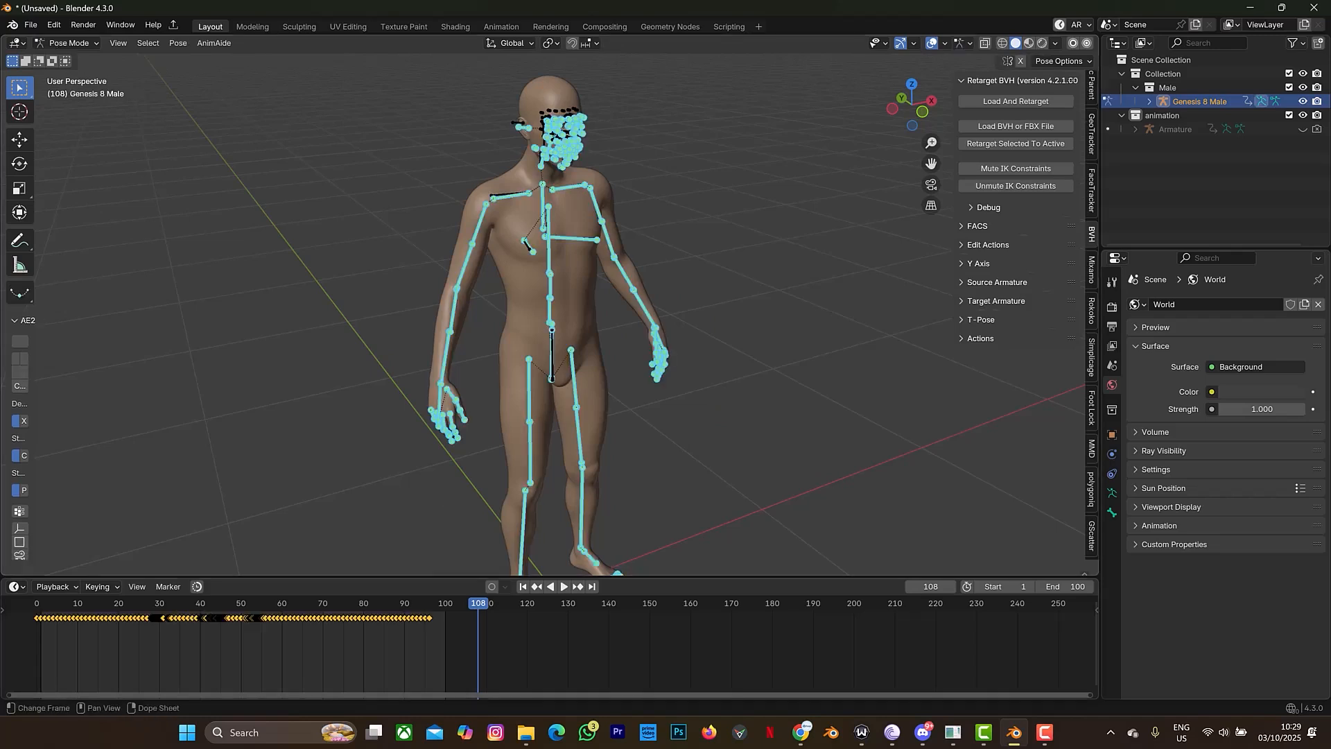
- Set the end frame of the scene's playback range to 120
click(1065, 586)
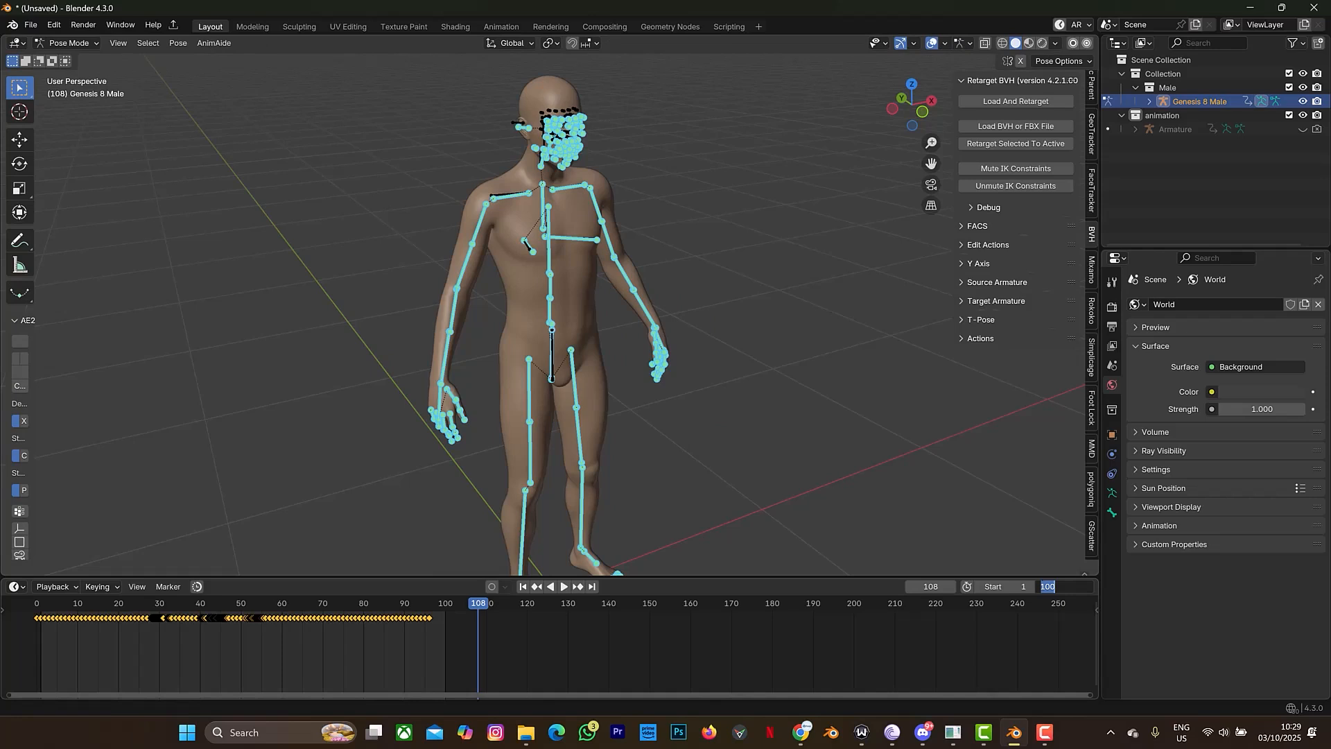
text(120)
key(Return)
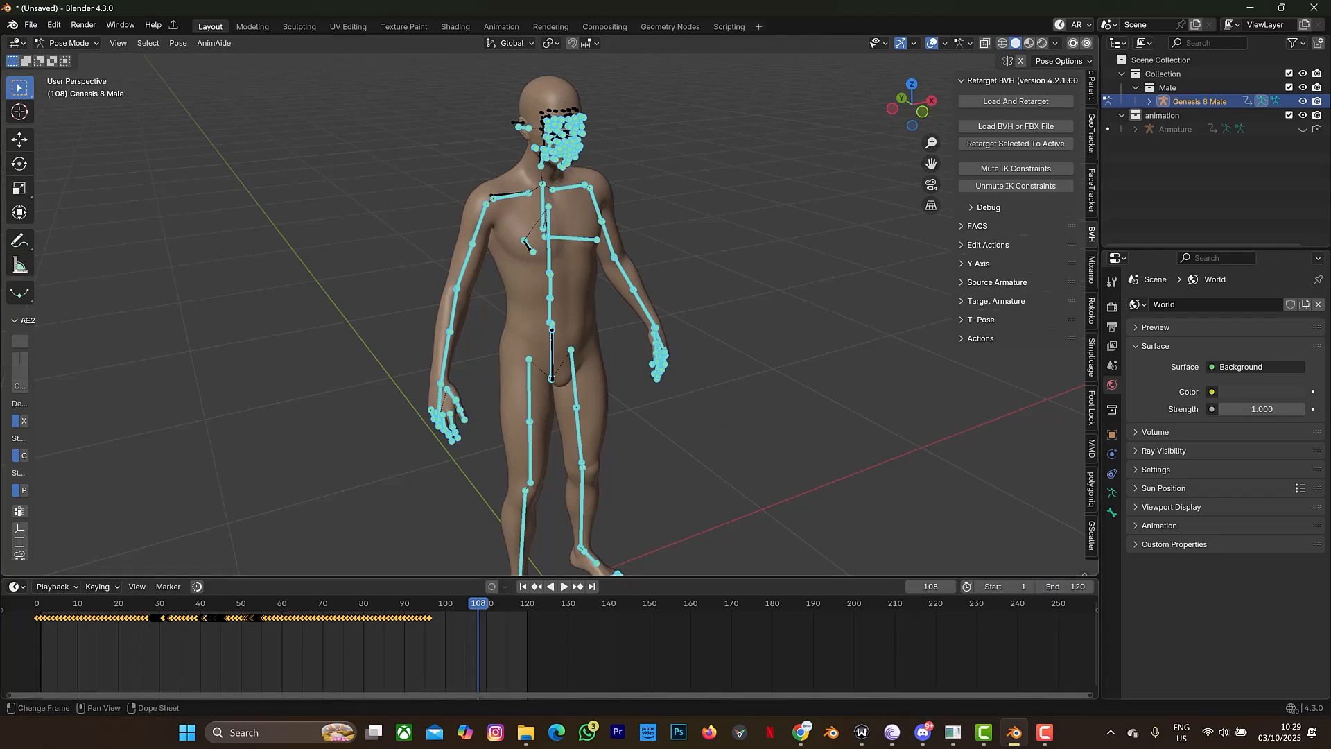
- Go to frame 0 and delete the Genesis 8 Male rig's T-pose keyframes there
drag(477, 602, 40, 602)
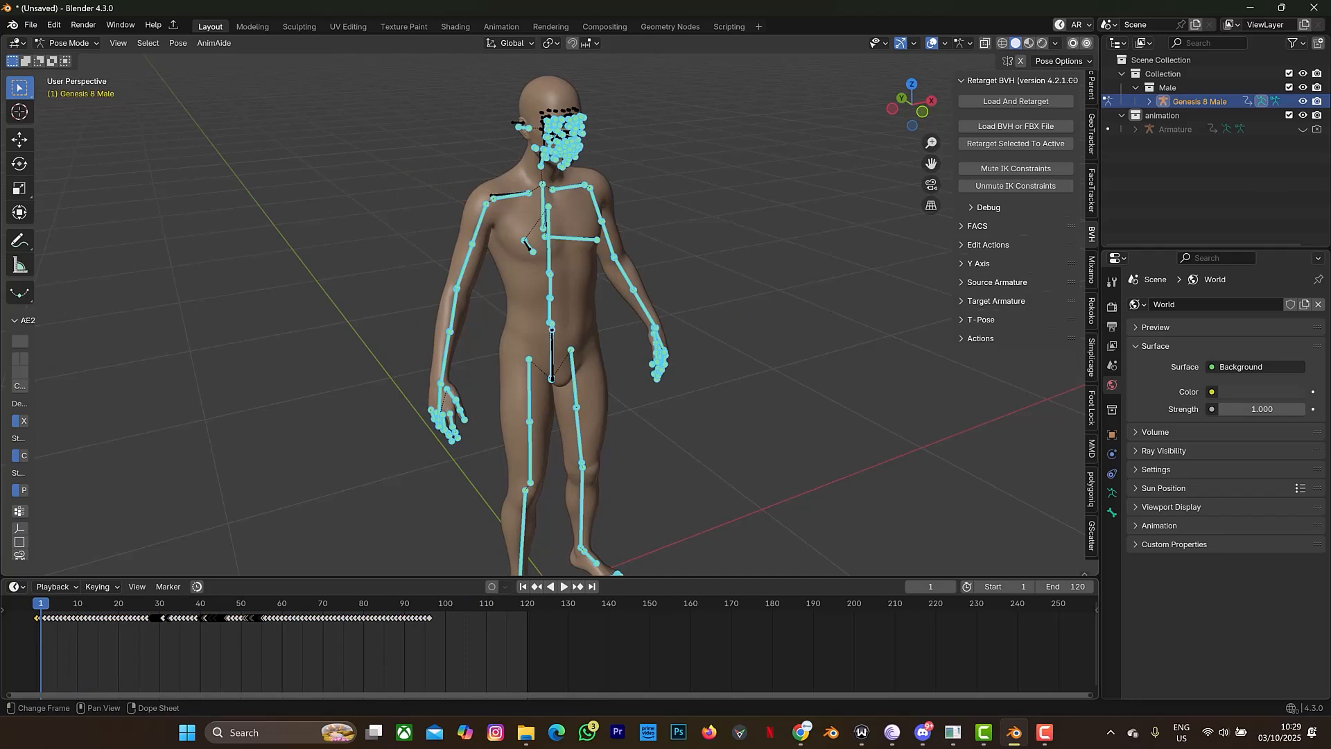
drag(41, 603, 37, 603)
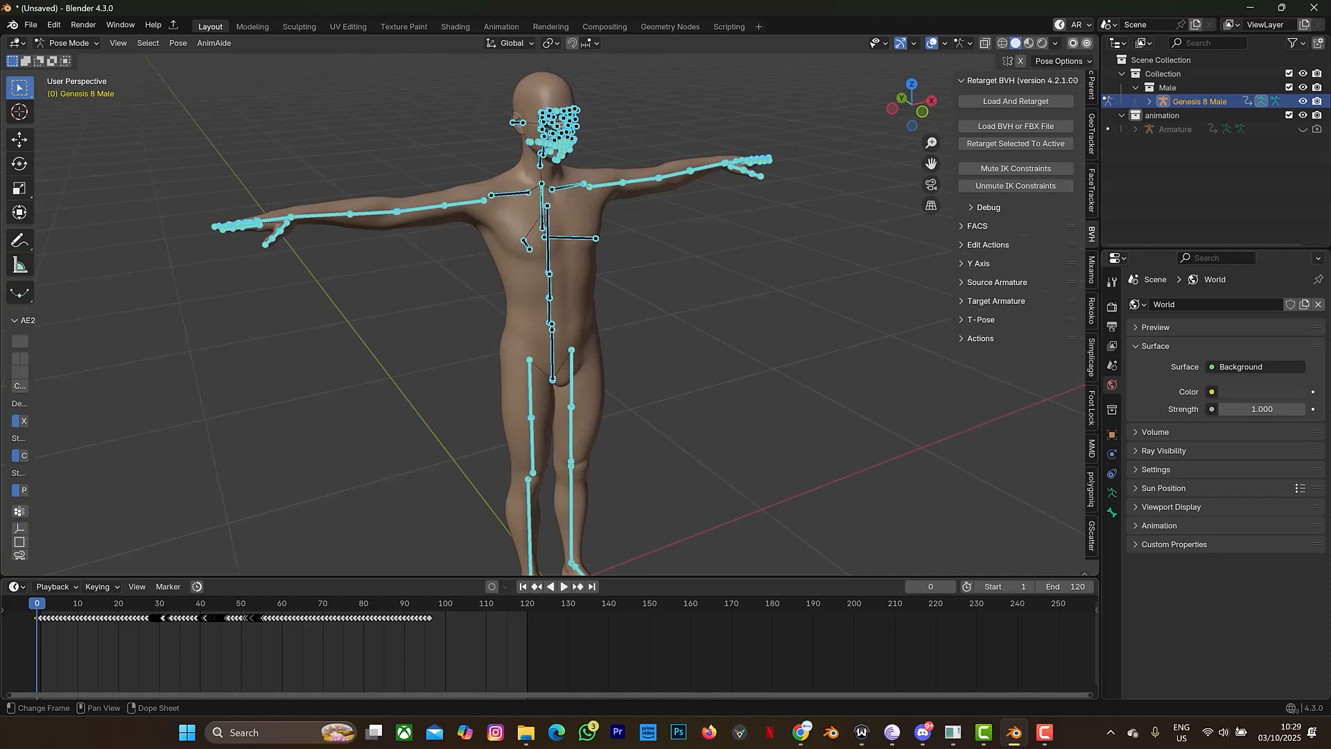
key(Delete)
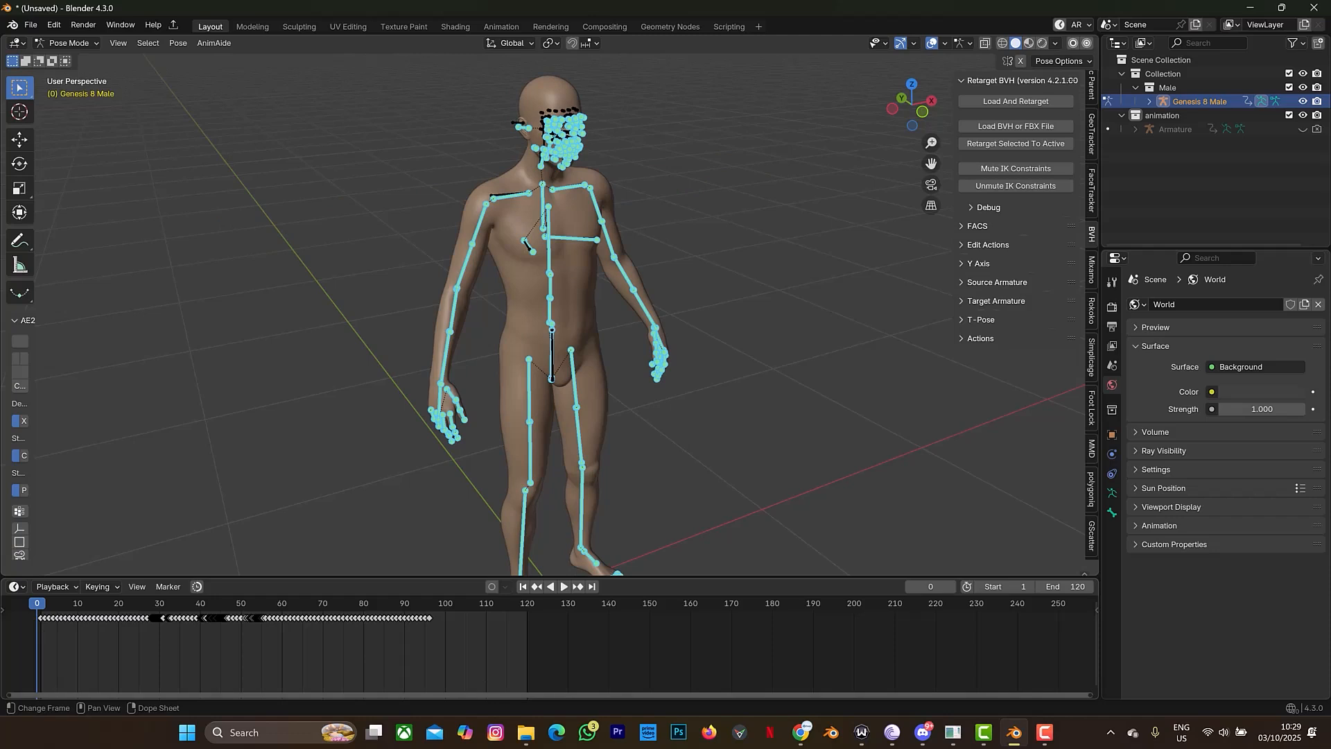
- Shift all remaining keyframes 29 frames later so they start at frame 30, and set the scene's end frame to 125
scroll(547, 645, up, 3)
scroll(548, 645, up, 2)
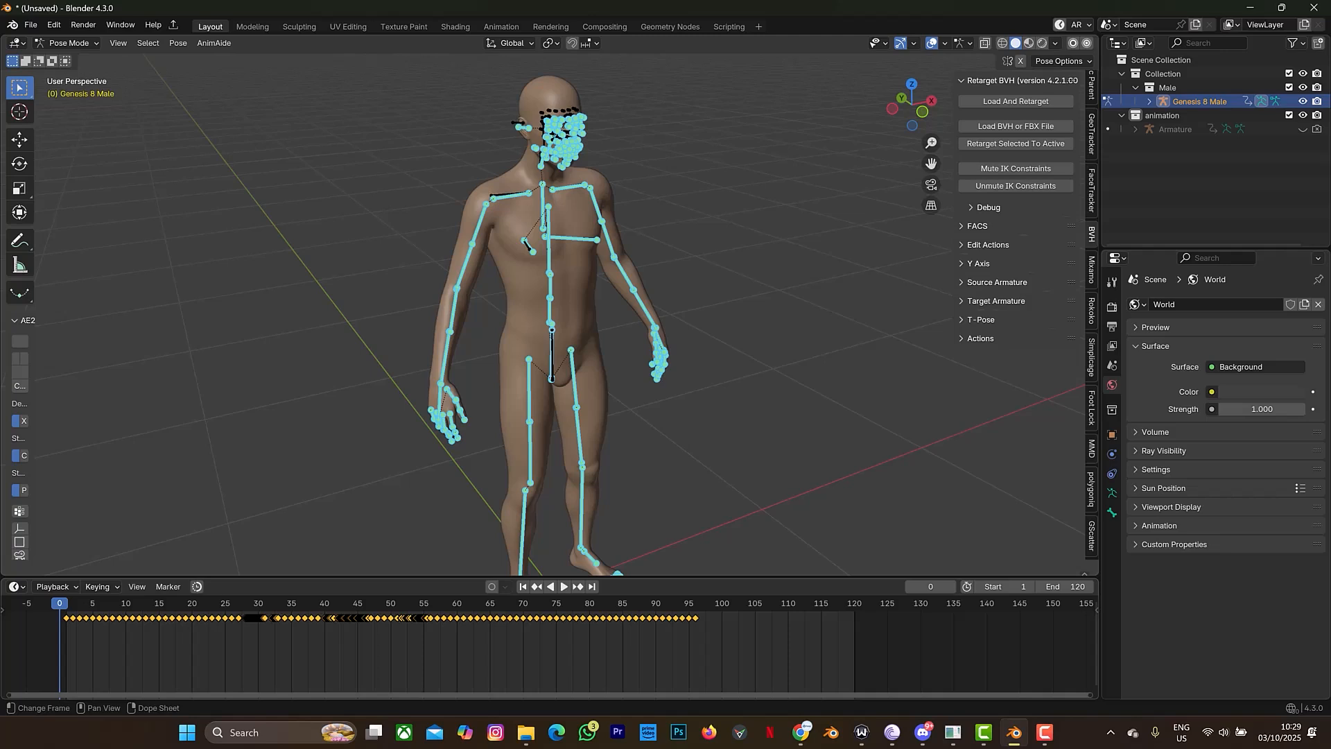
key(g)
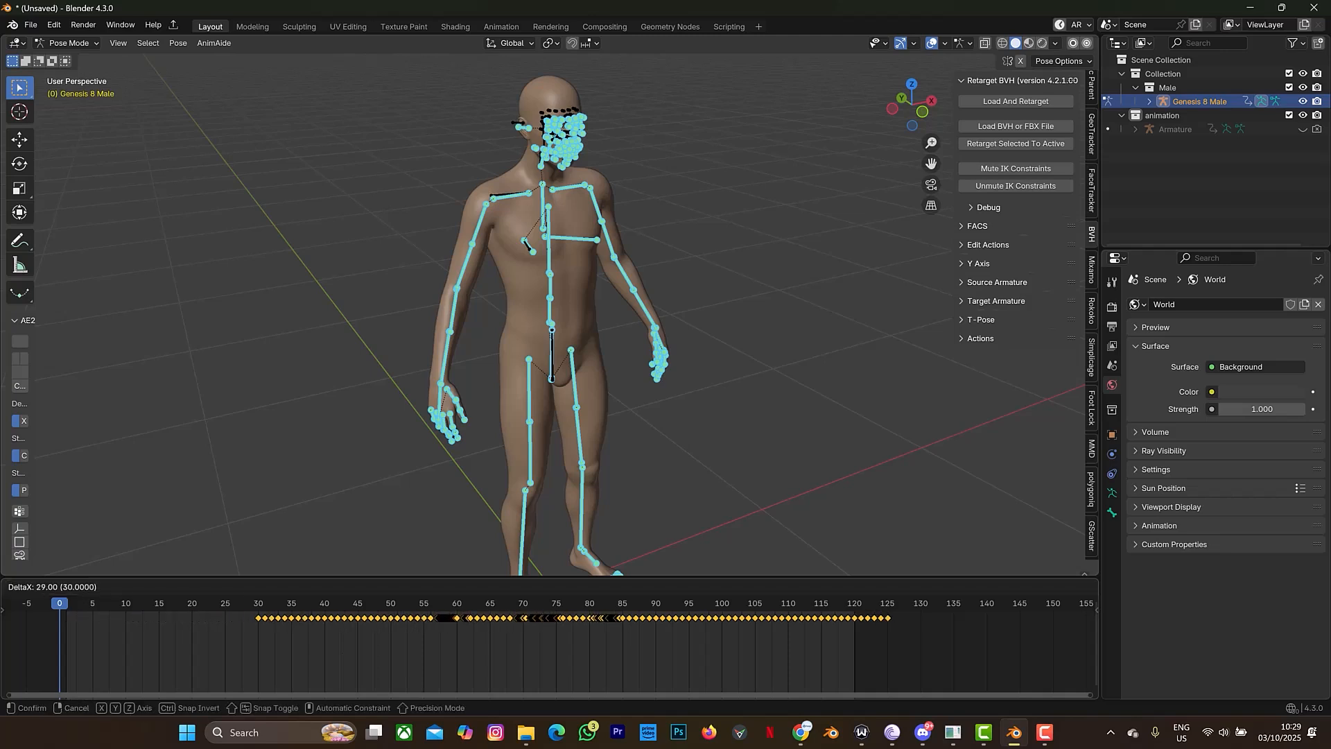
click(344, 652)
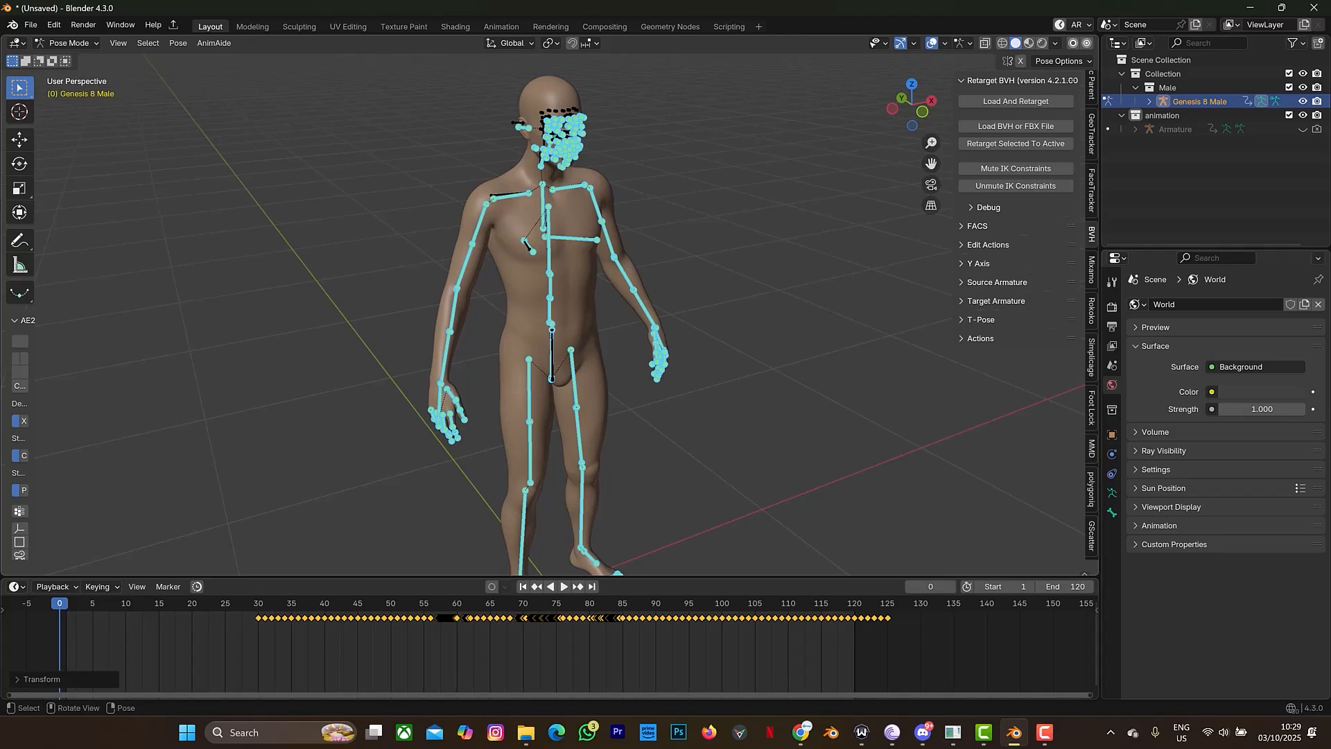
click(1064, 586)
text(125)
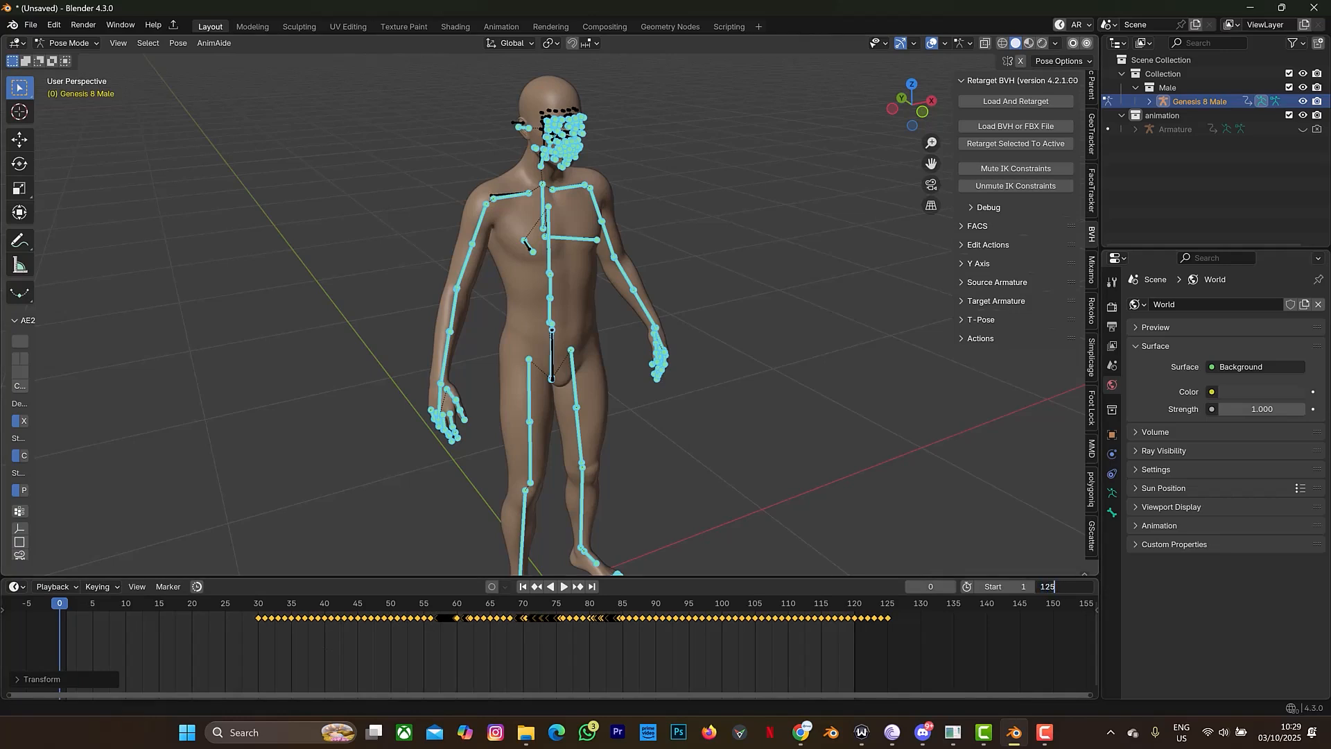
key(Return)
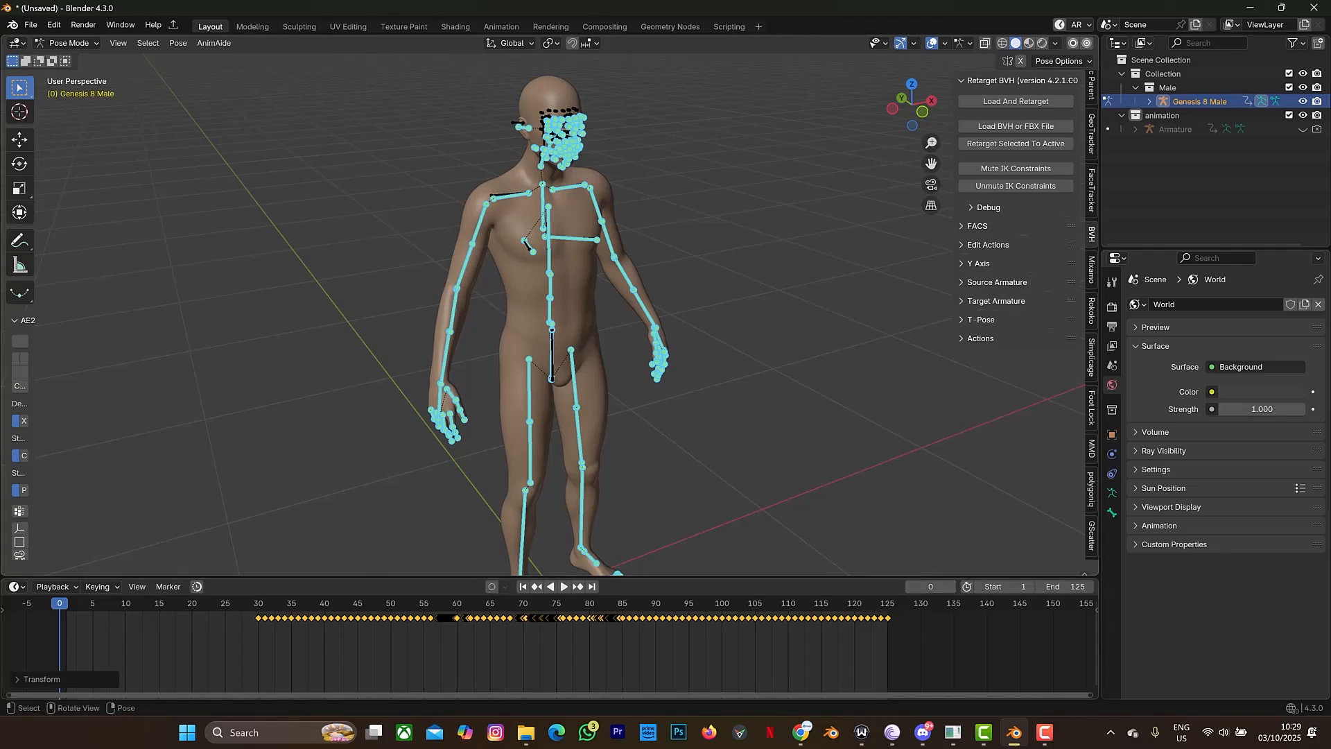
- At frame 1, clear all pose transforms on the selected bones and insert keyframes for the rest pose
key(Right)
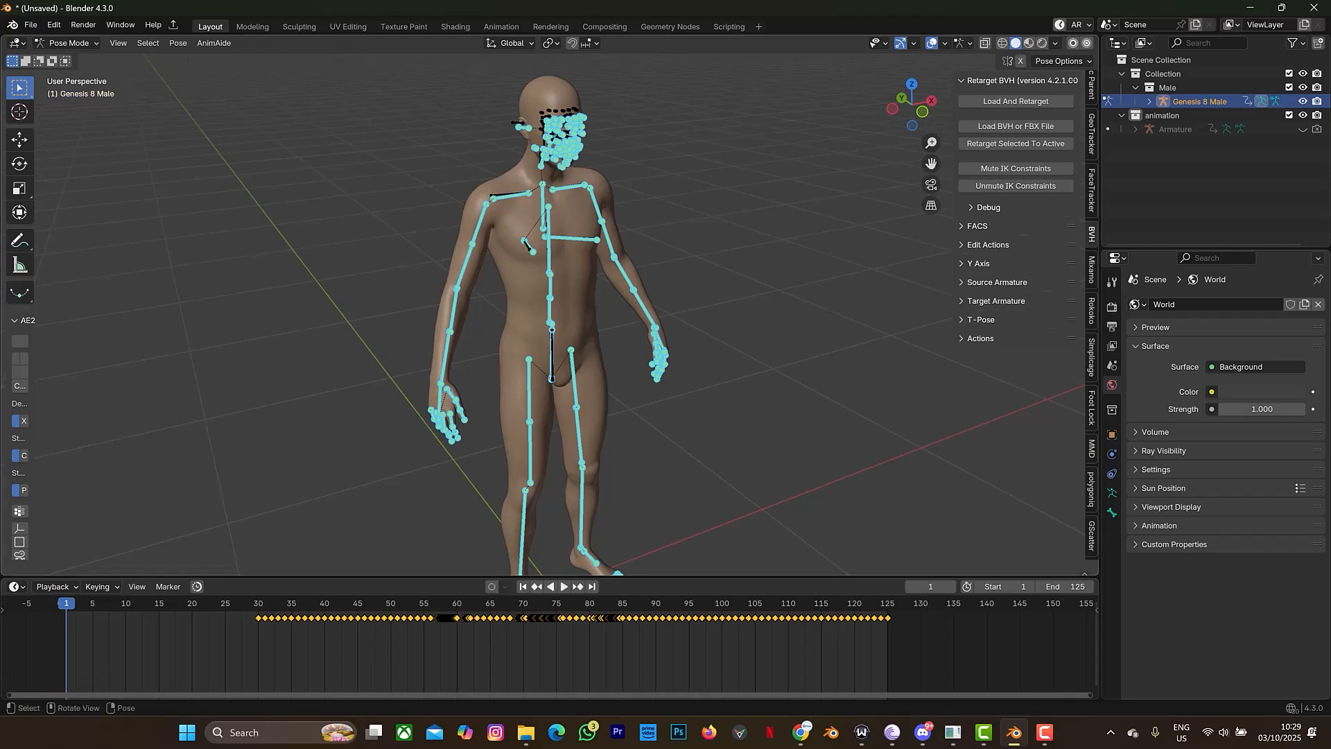
click(179, 43)
mouse_move(236, 73)
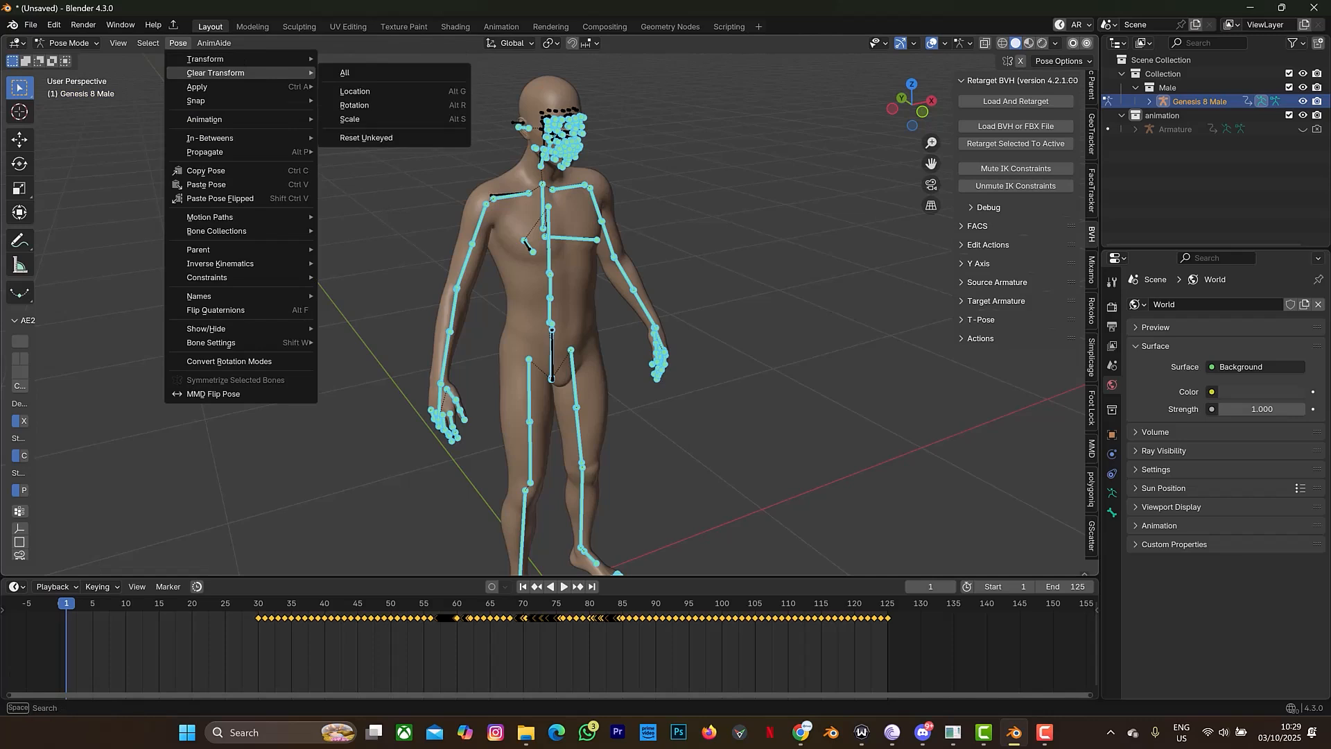
click(347, 73)
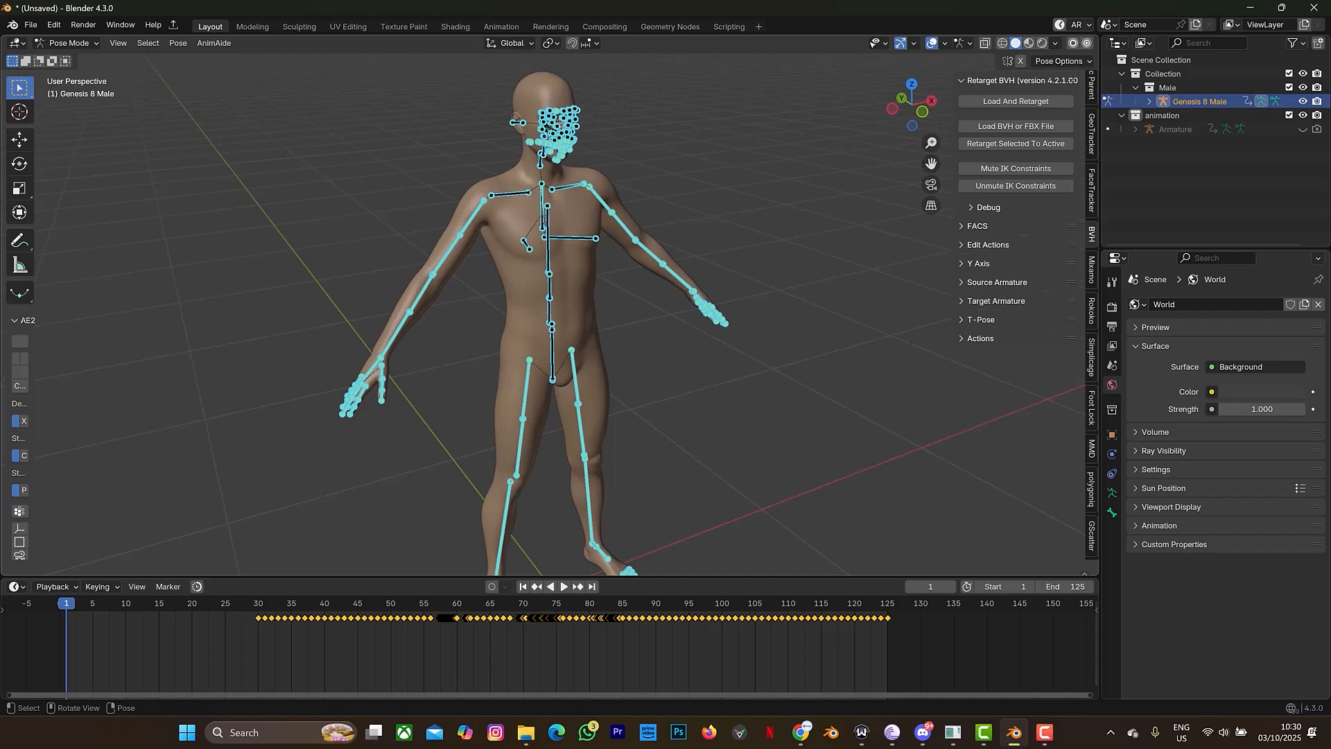
key(i)
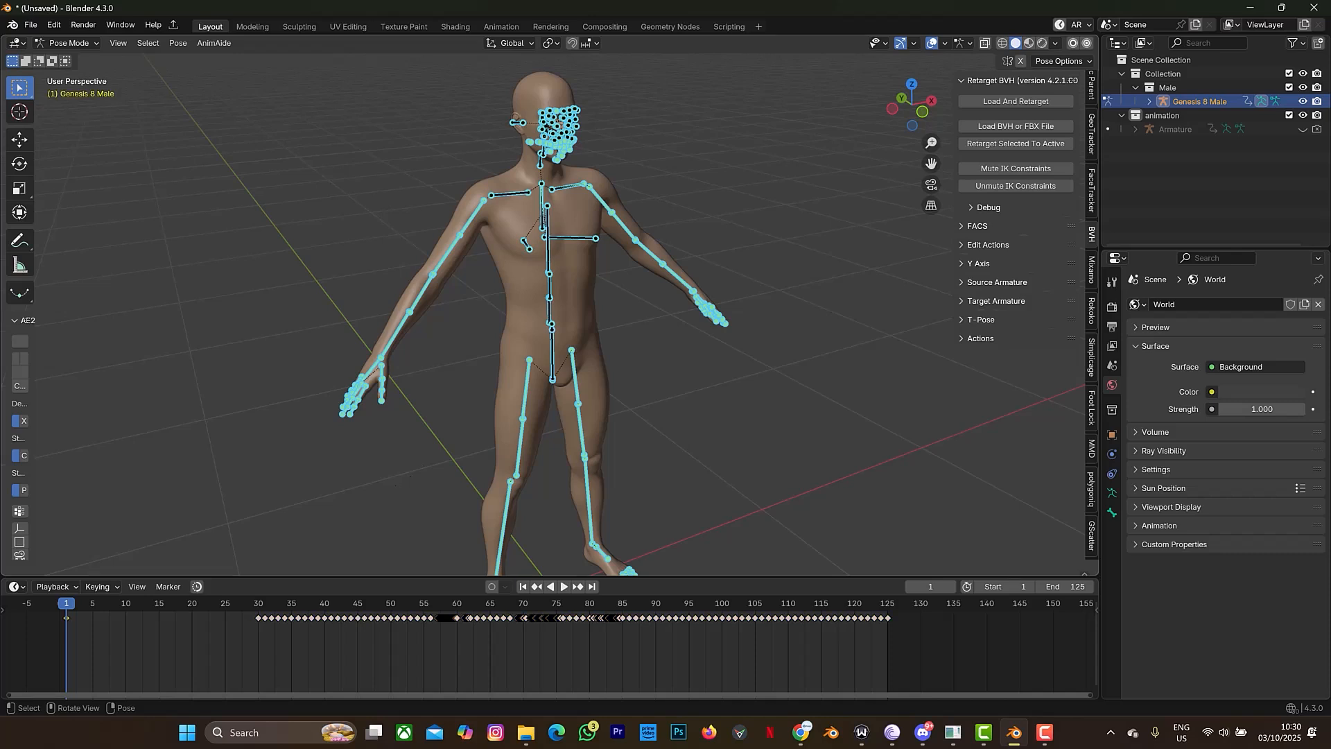
- Play back the animation to check the transition from the rest pose, and return to frame 1
key(space)
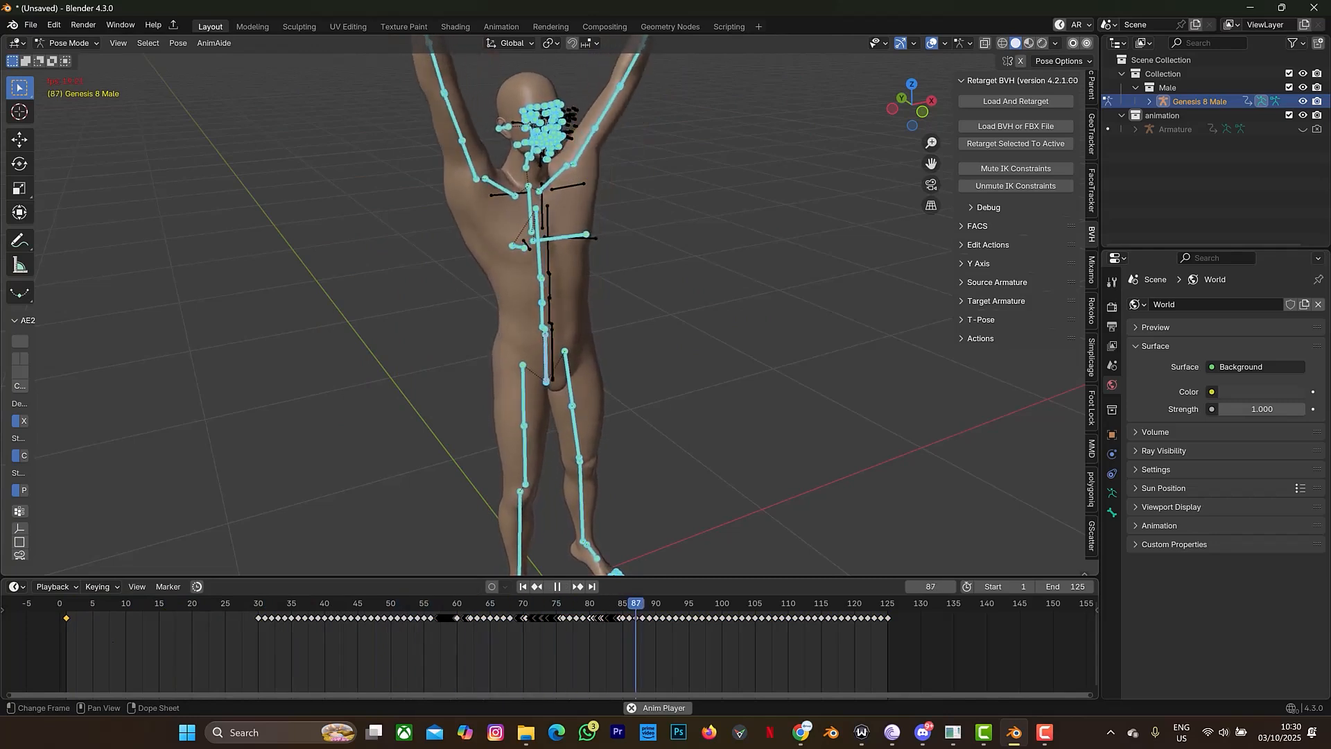
key(space)
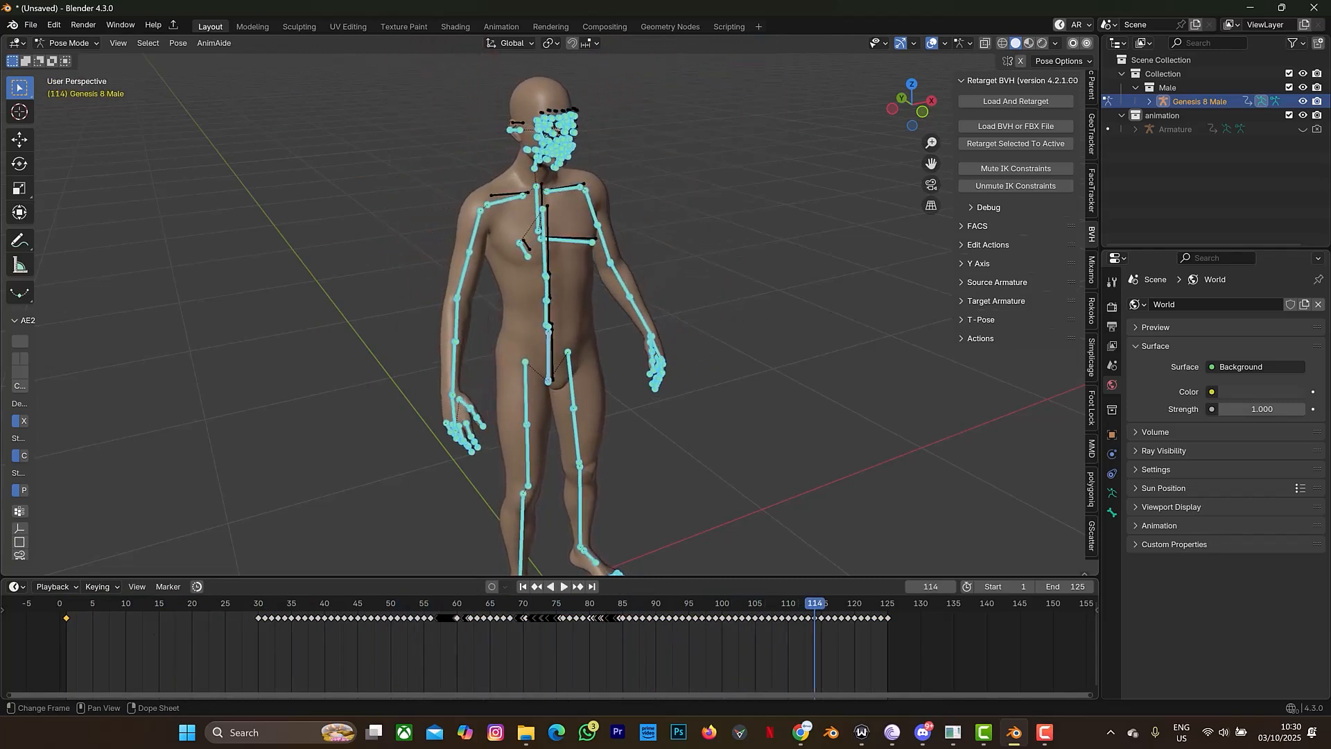
drag(815, 604, 67, 603)
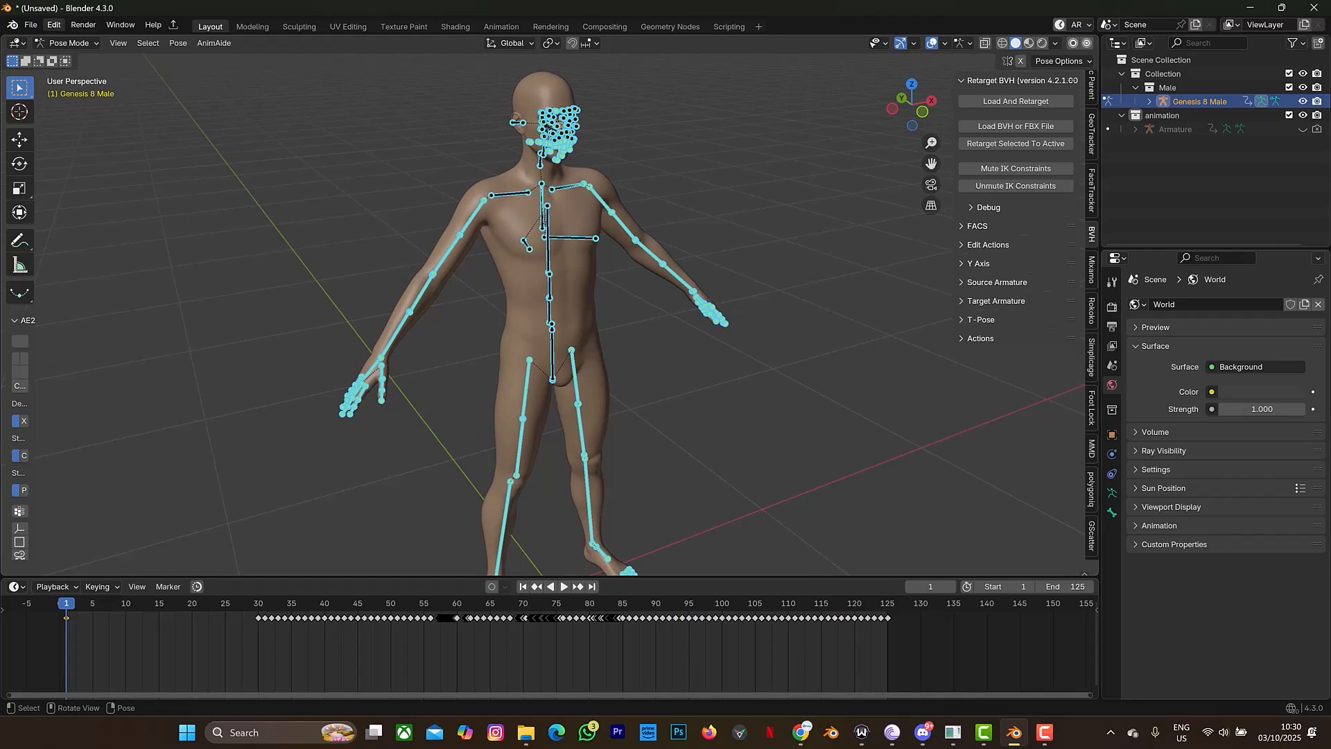
- Deselect all bones and switch the Genesis 8 Male rig to Object Mode
click(30, 24)
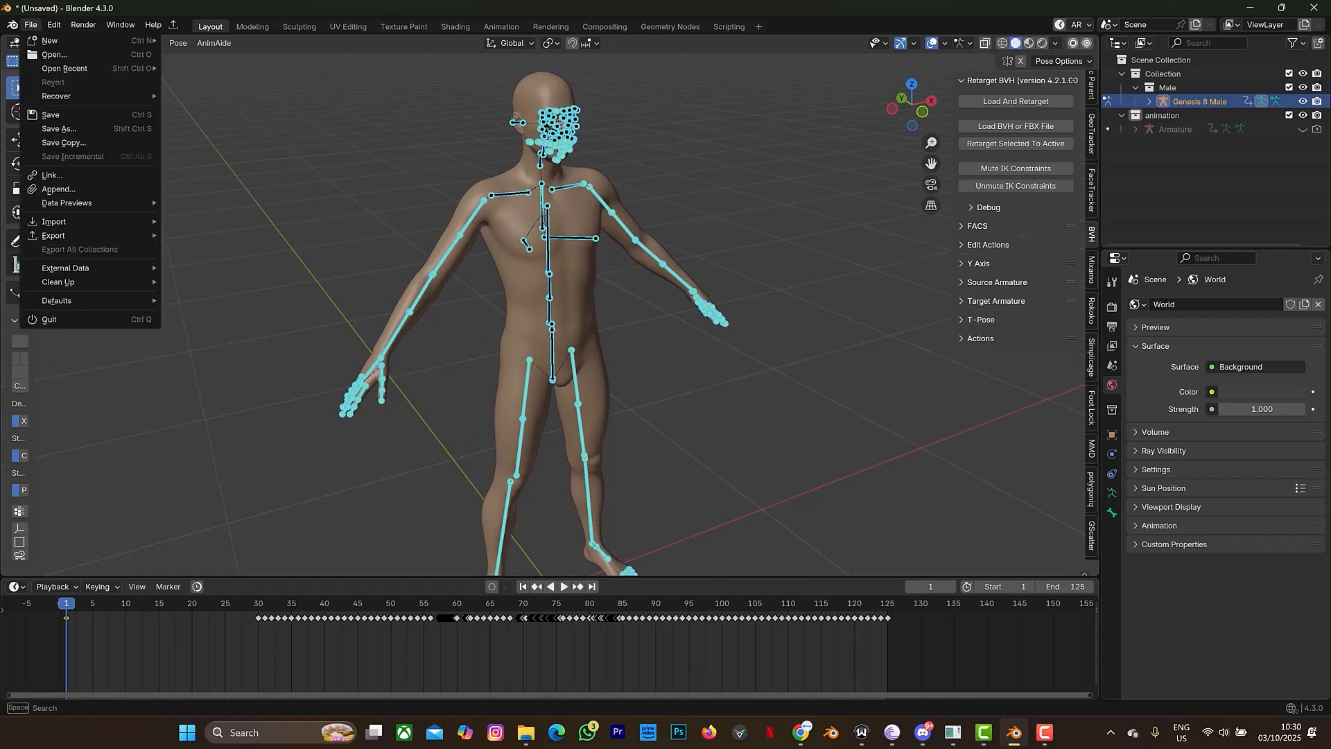
key(alt+a)
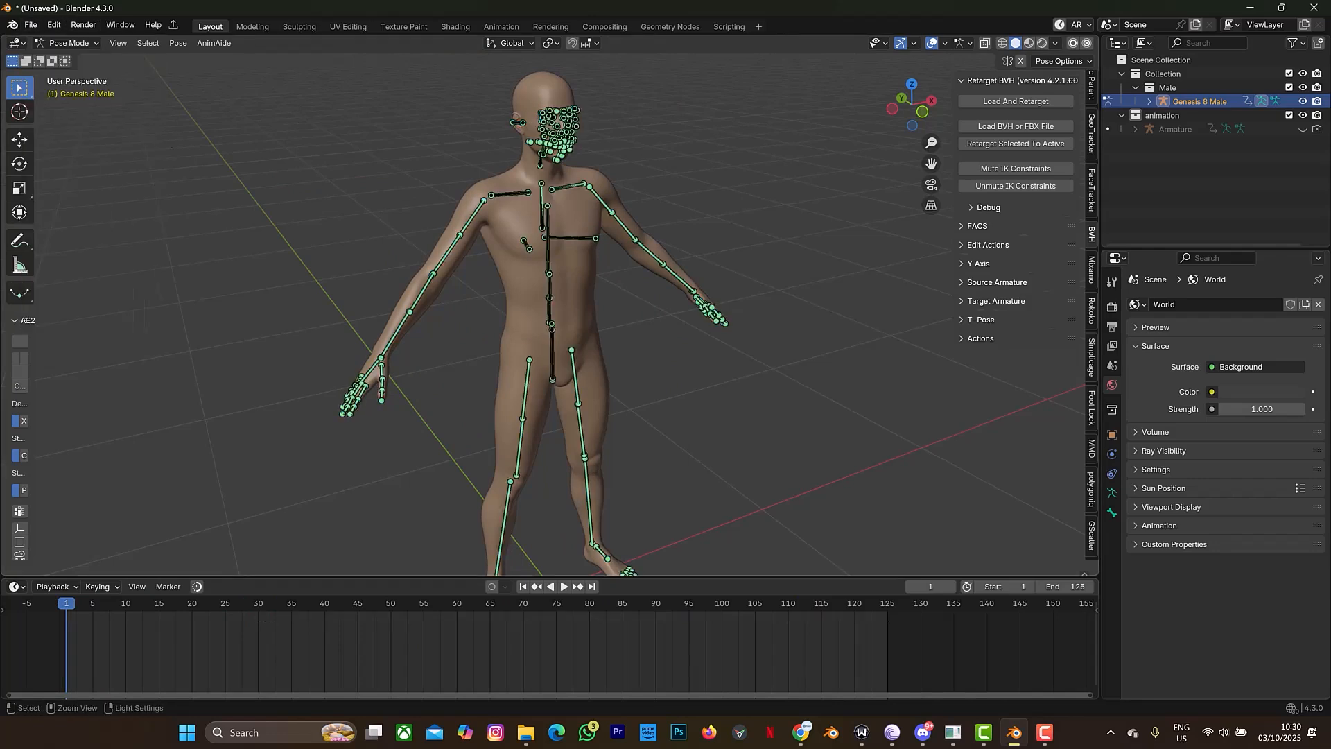
key(ctrl+Tab)
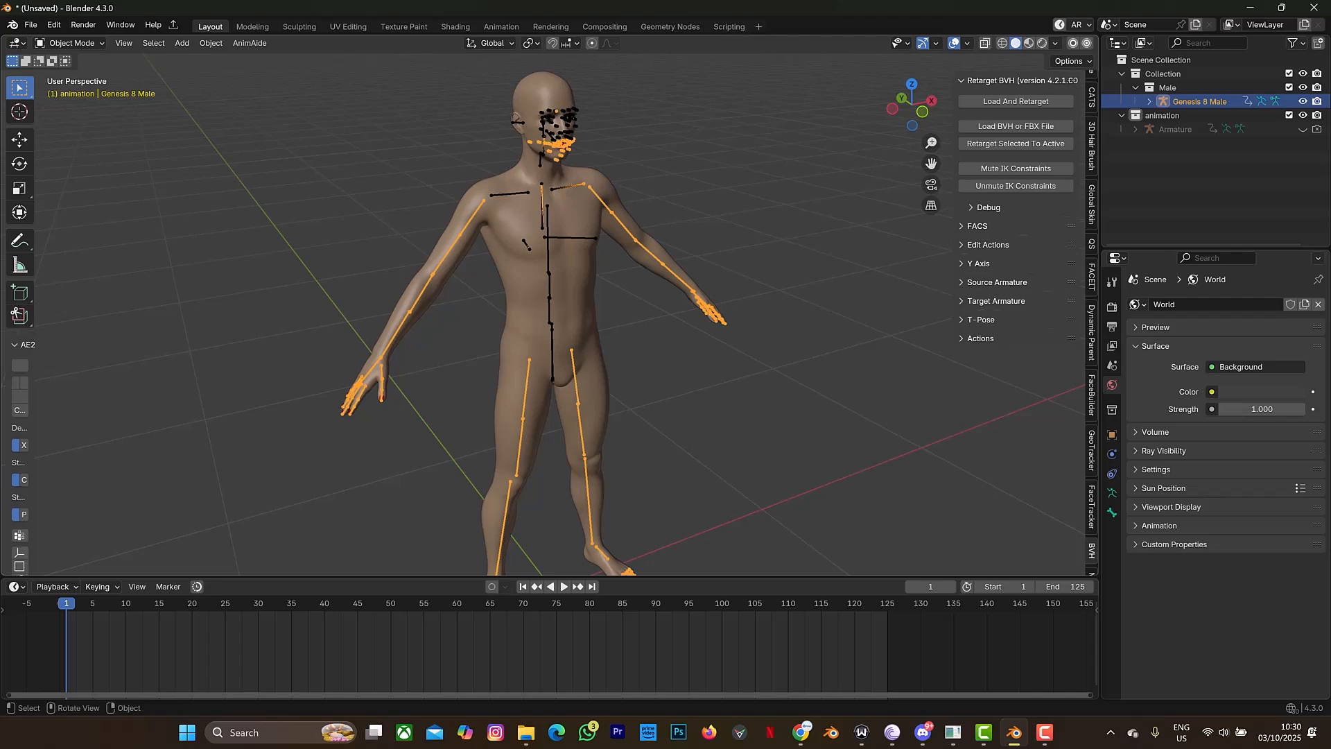
- Expand the Genesis 8 Male hierarchy and select the rig together with the Genesis 8 Male Eyelashes and Genesis 8 Male Mesh objects
click(1150, 101)
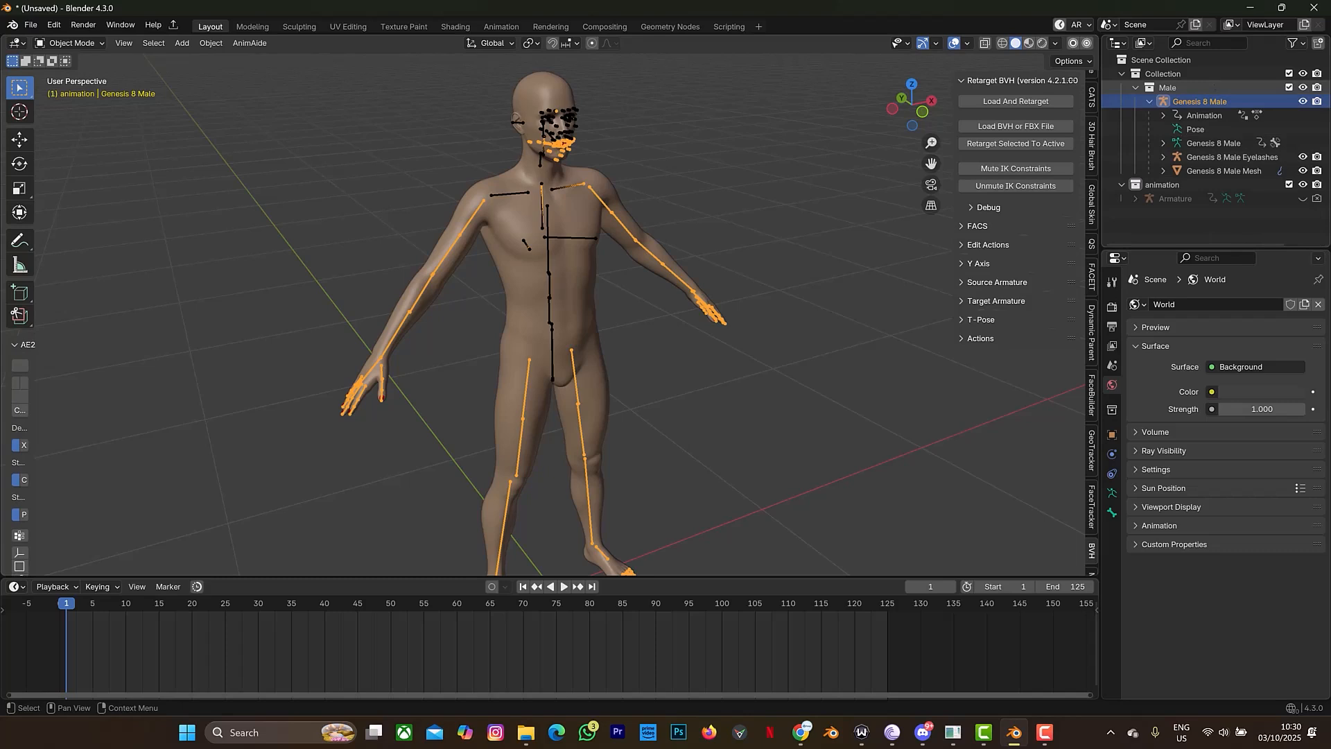
click(1223, 171)
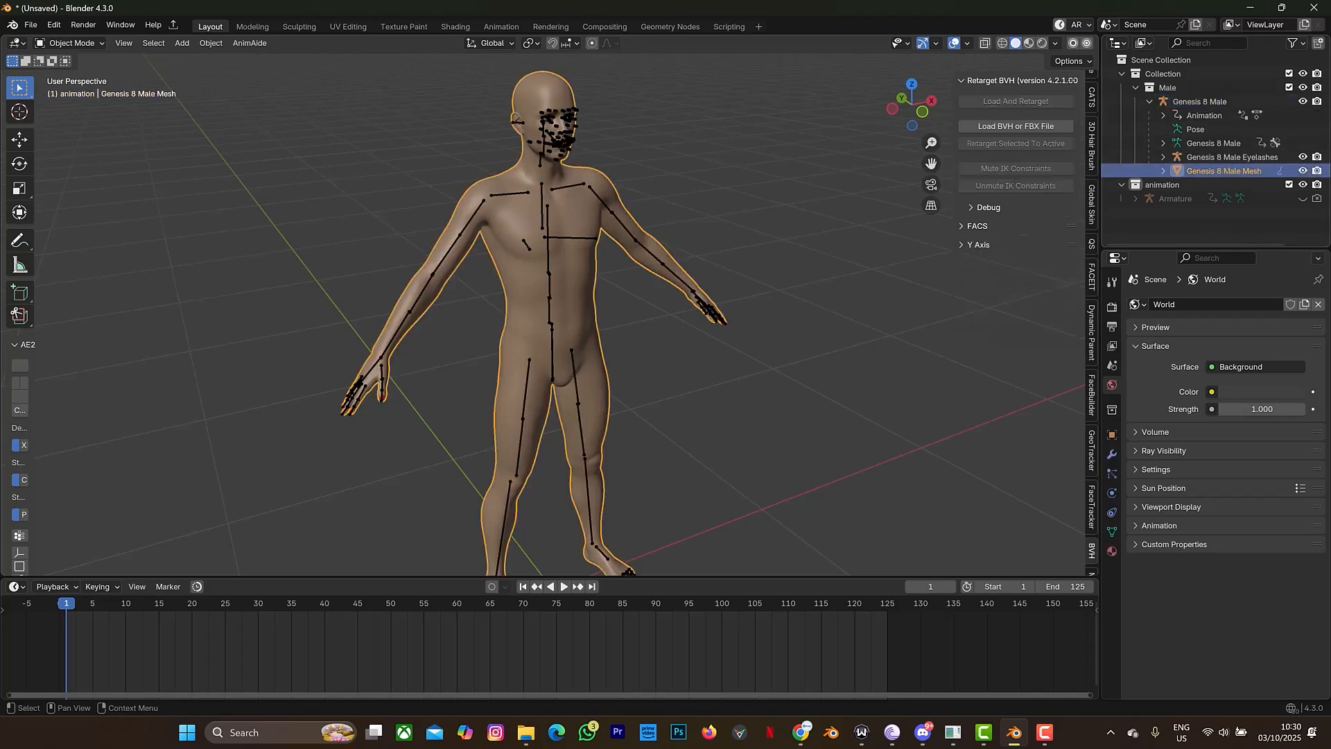
click(1232, 157)
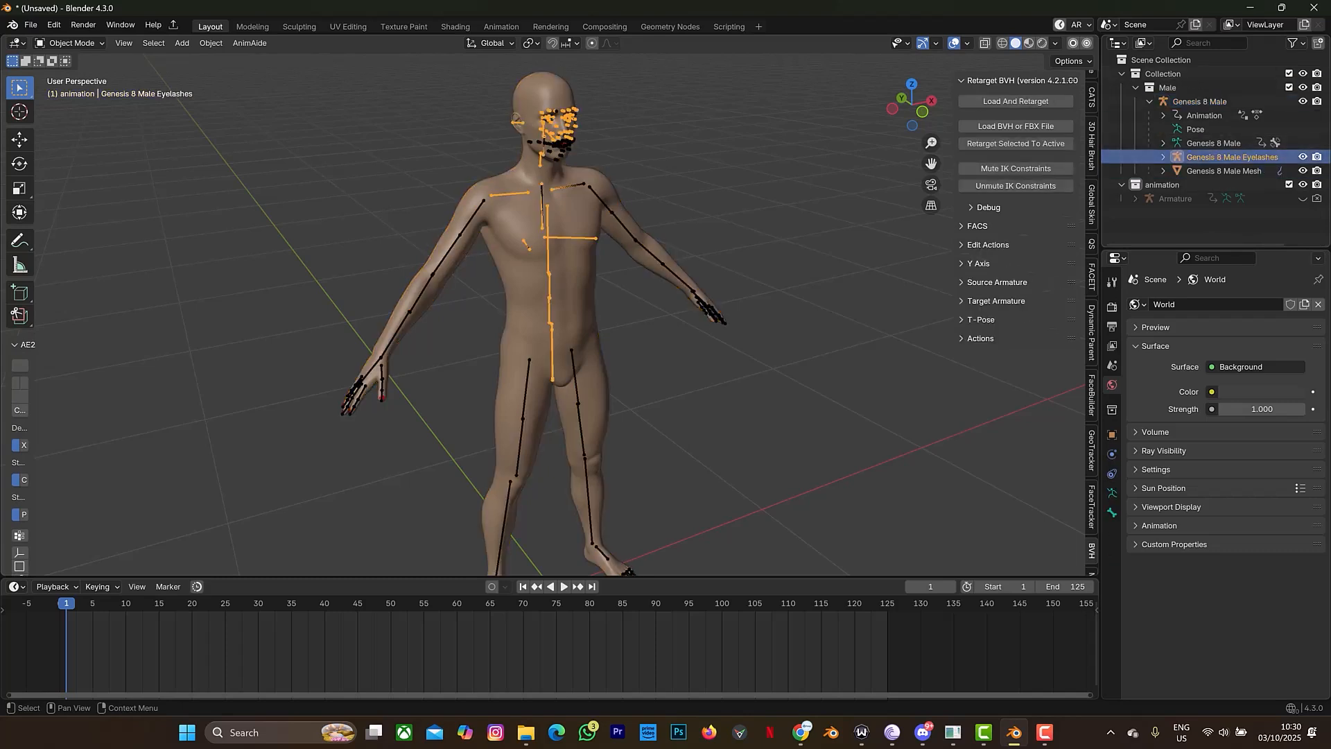
click(1199, 101)
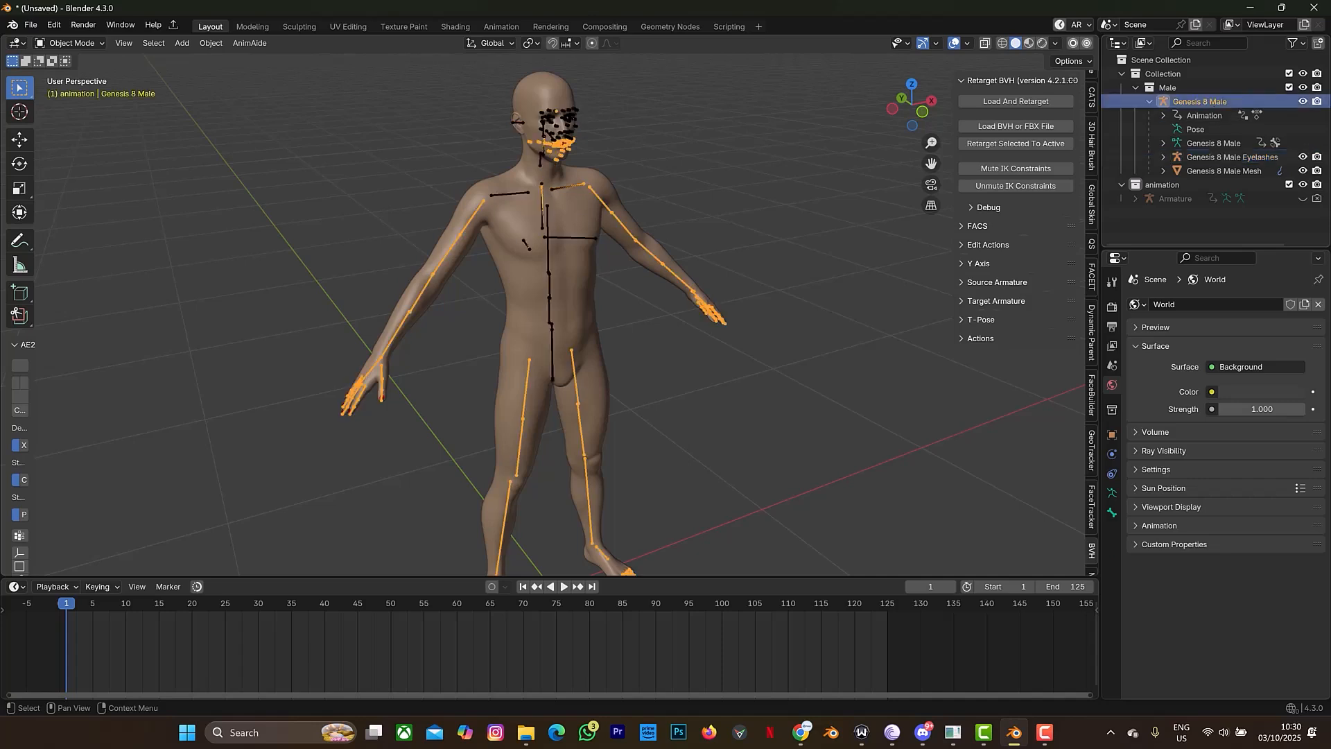
shift+click(1223, 171)
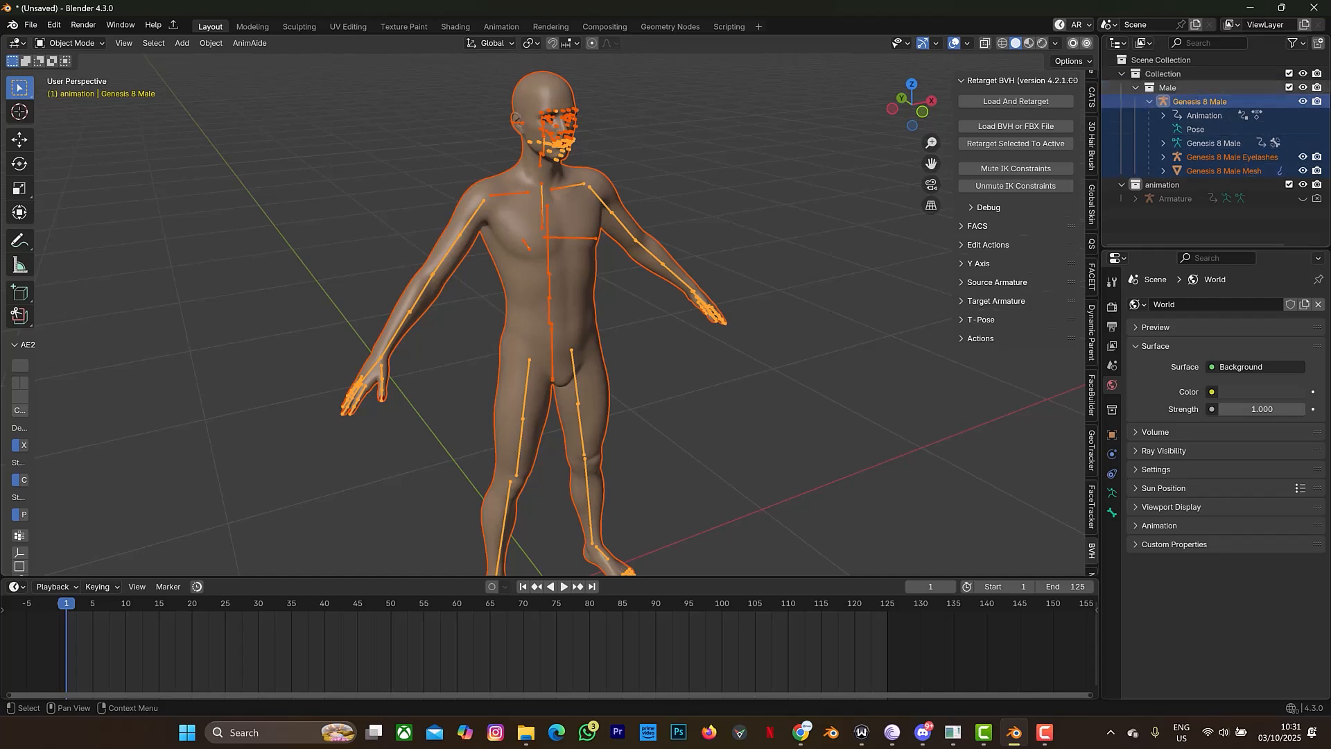
- Export only the selected objects as a Wavefront OBJ named male.obj in the Downloads folder
click(30, 24)
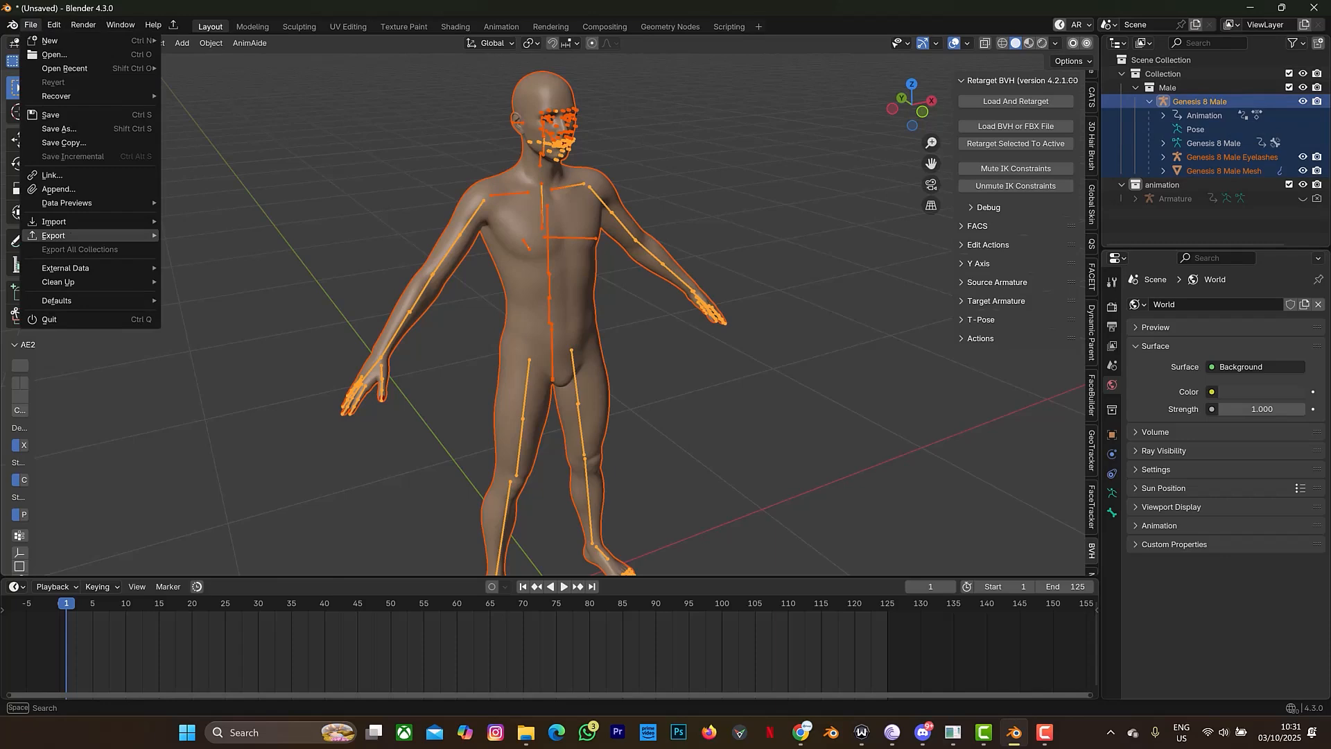
mouse_move(69, 236)
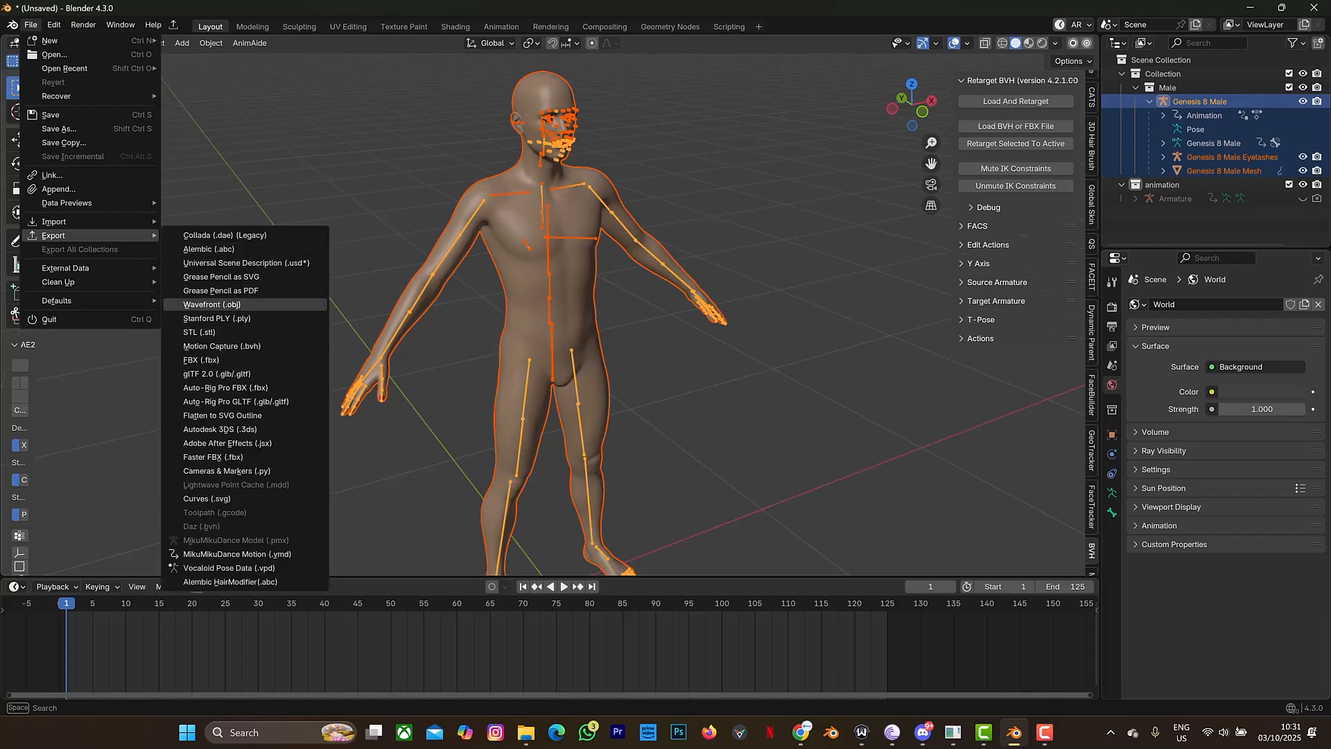
click(208, 304)
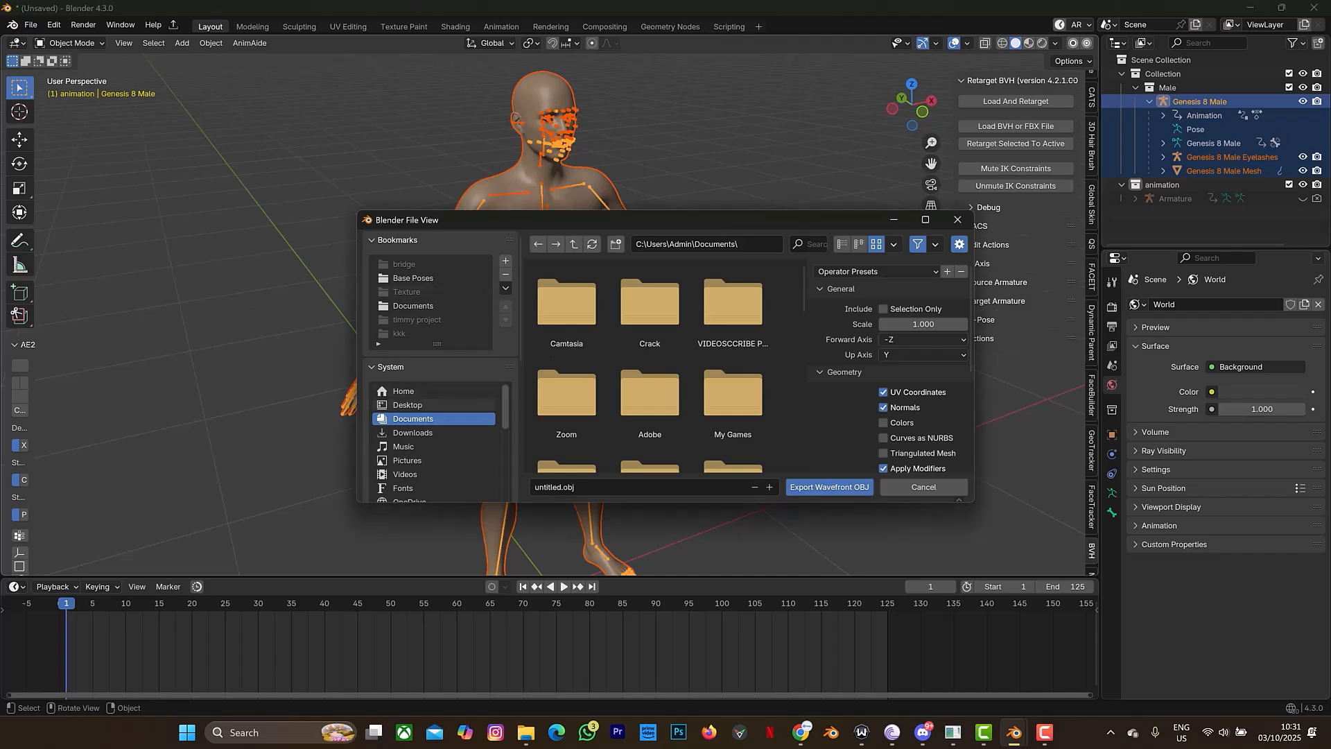
click(412, 432)
scroll(650, 443, down, 2)
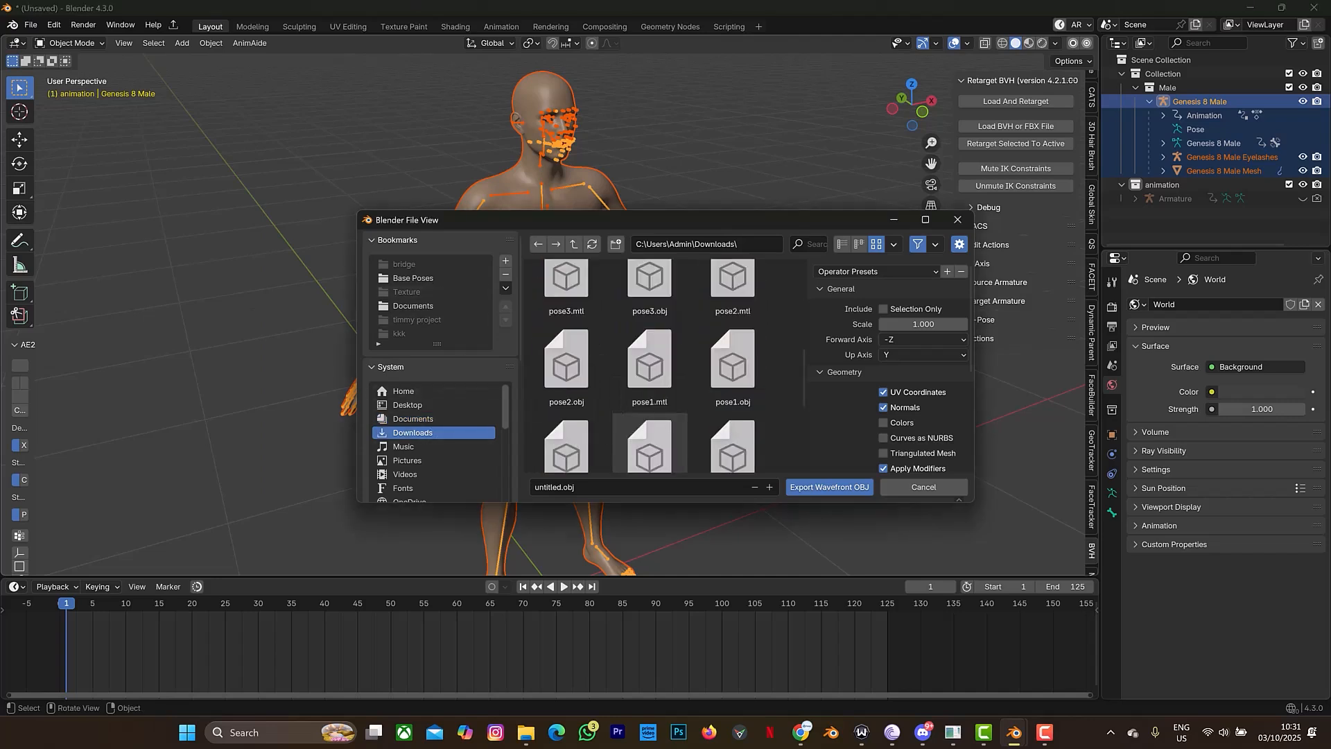
scroll(650, 444, down, 3)
click(883, 308)
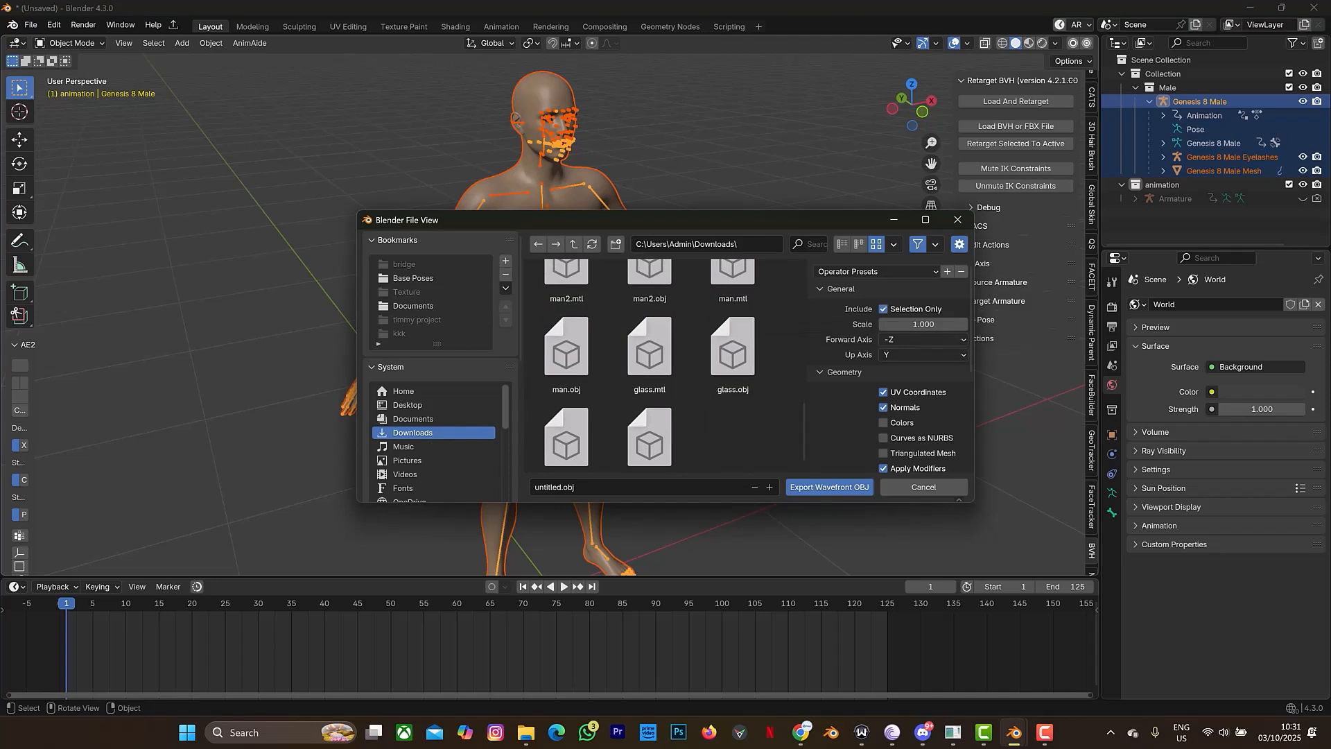
click(573, 486)
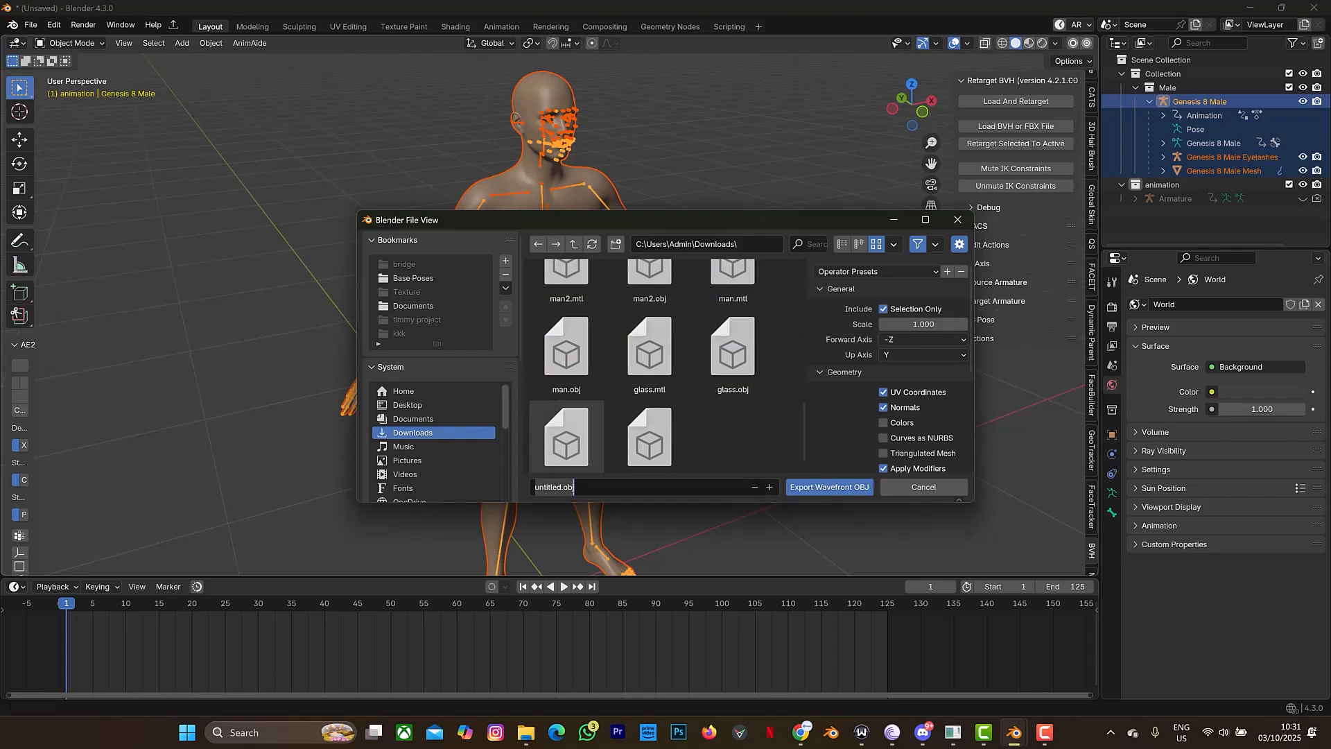
text(male)
key(Return)
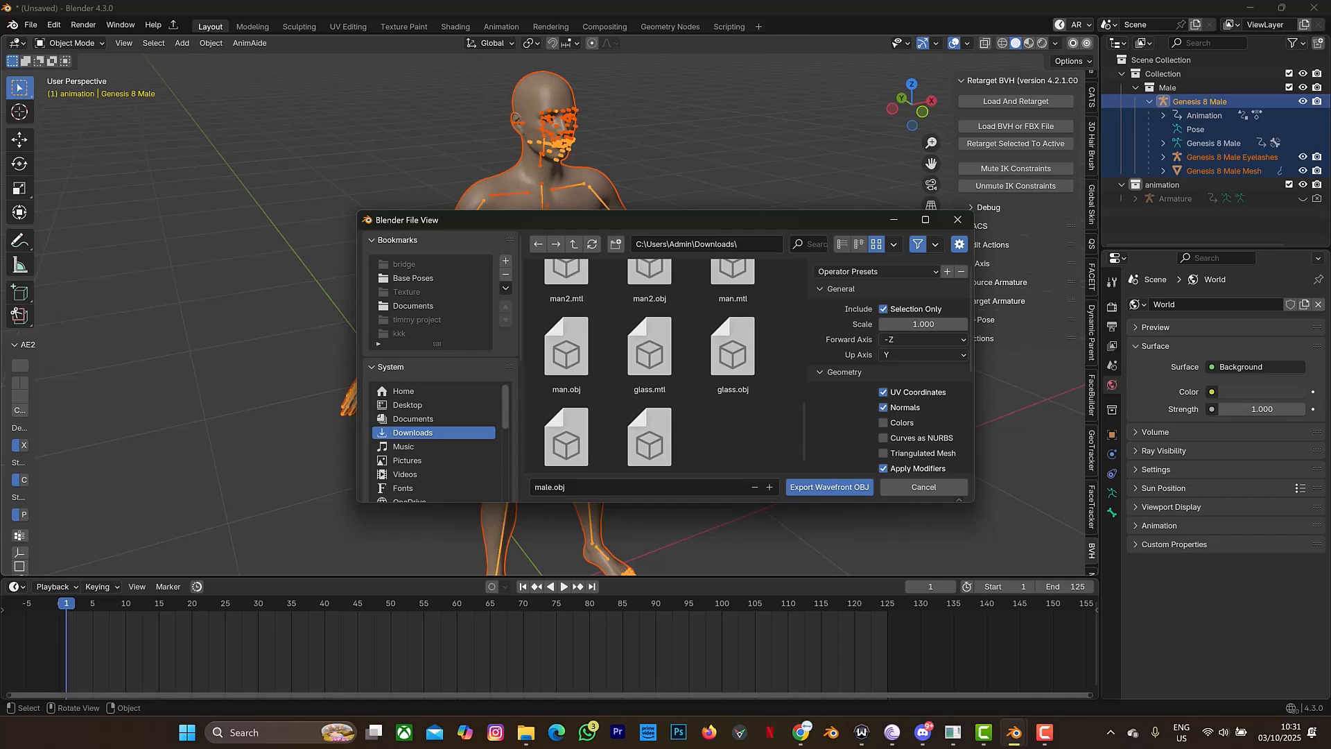
click(829, 487)
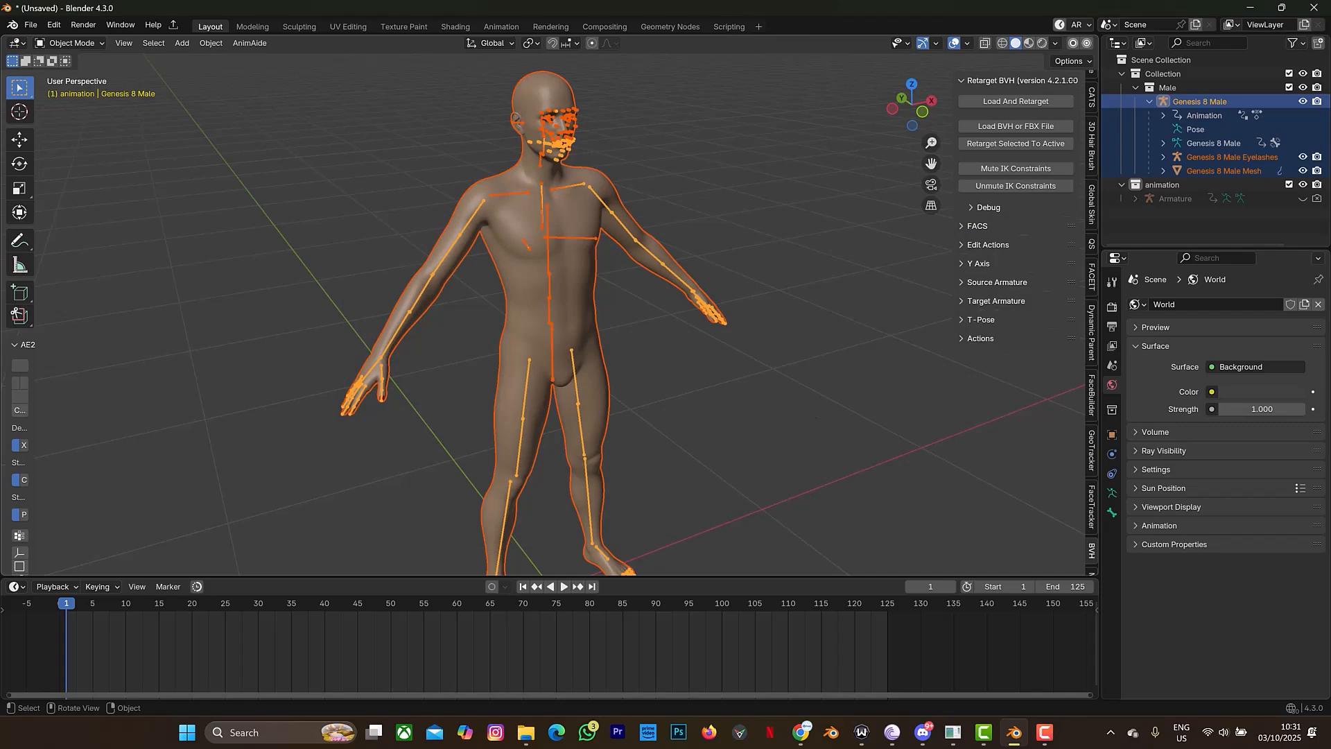
- Export only the selected objects as an Alembic file named male.abc in the Downloads folder
click(30, 25)
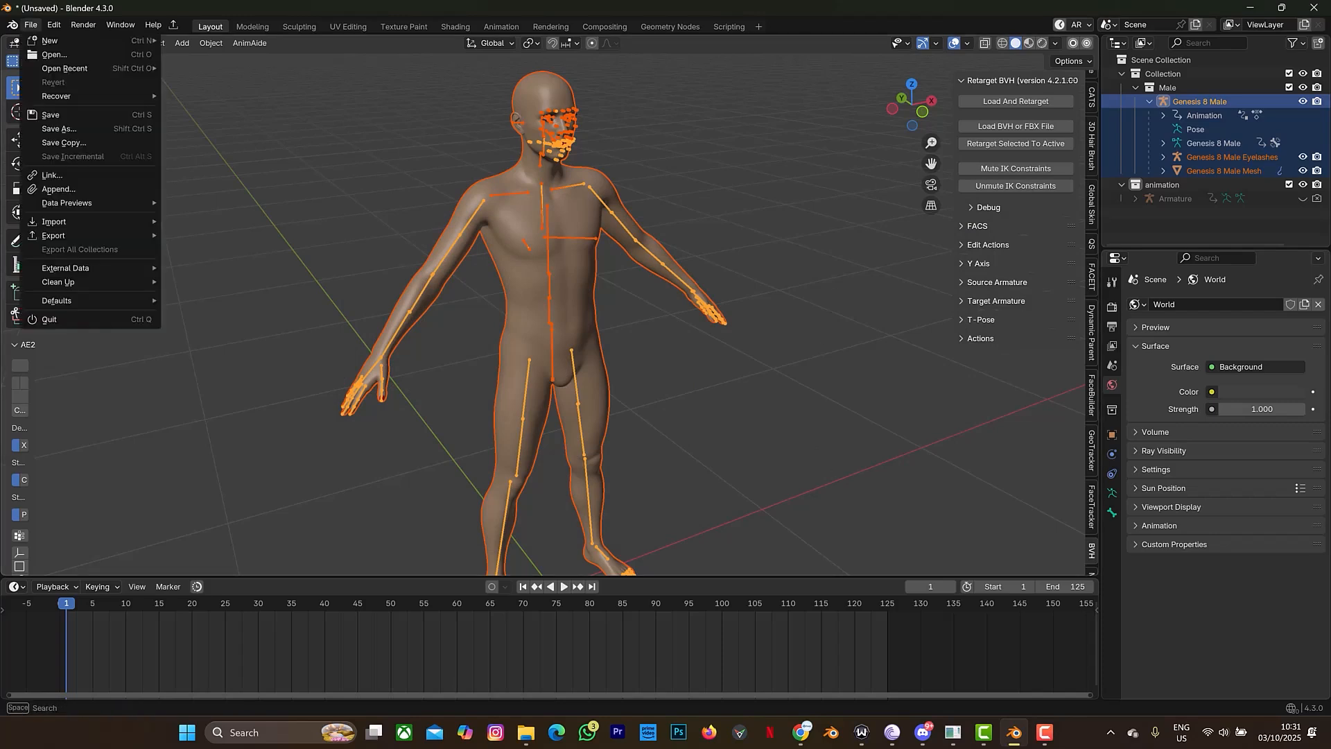
mouse_move(69, 222)
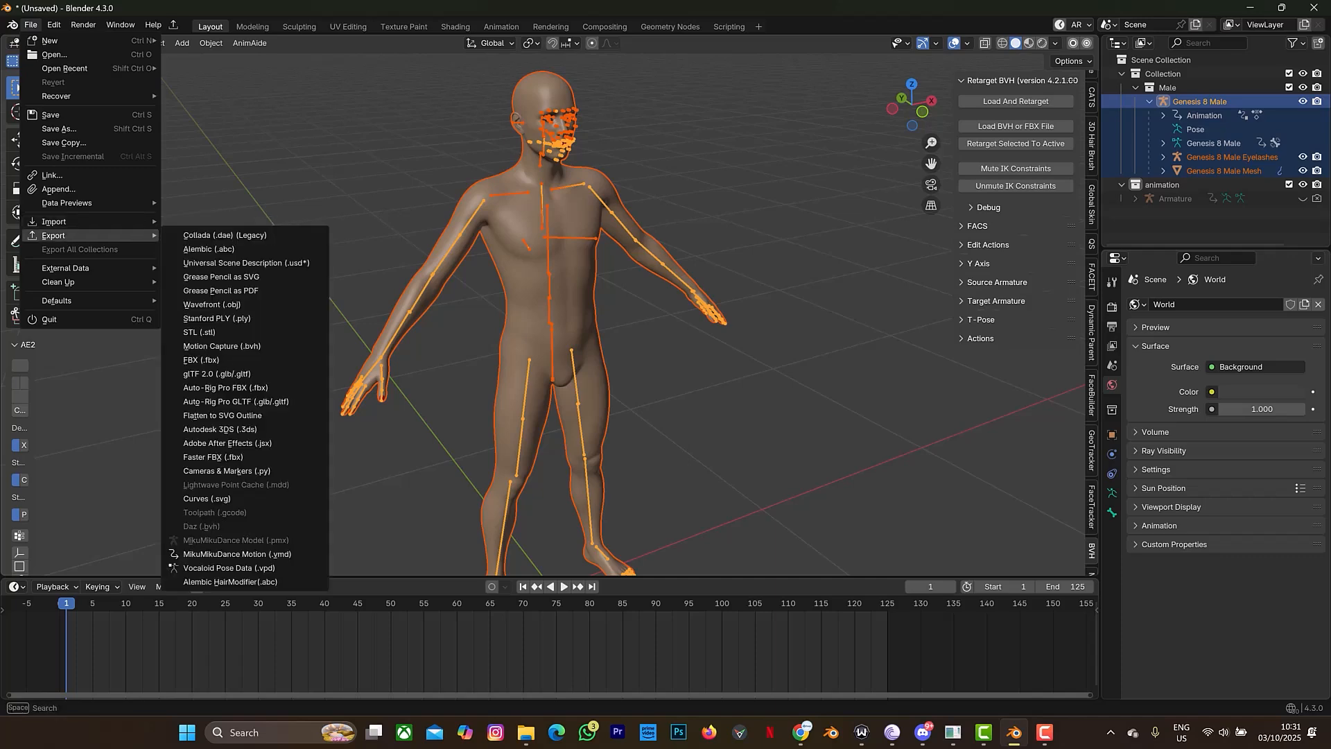
click(208, 249)
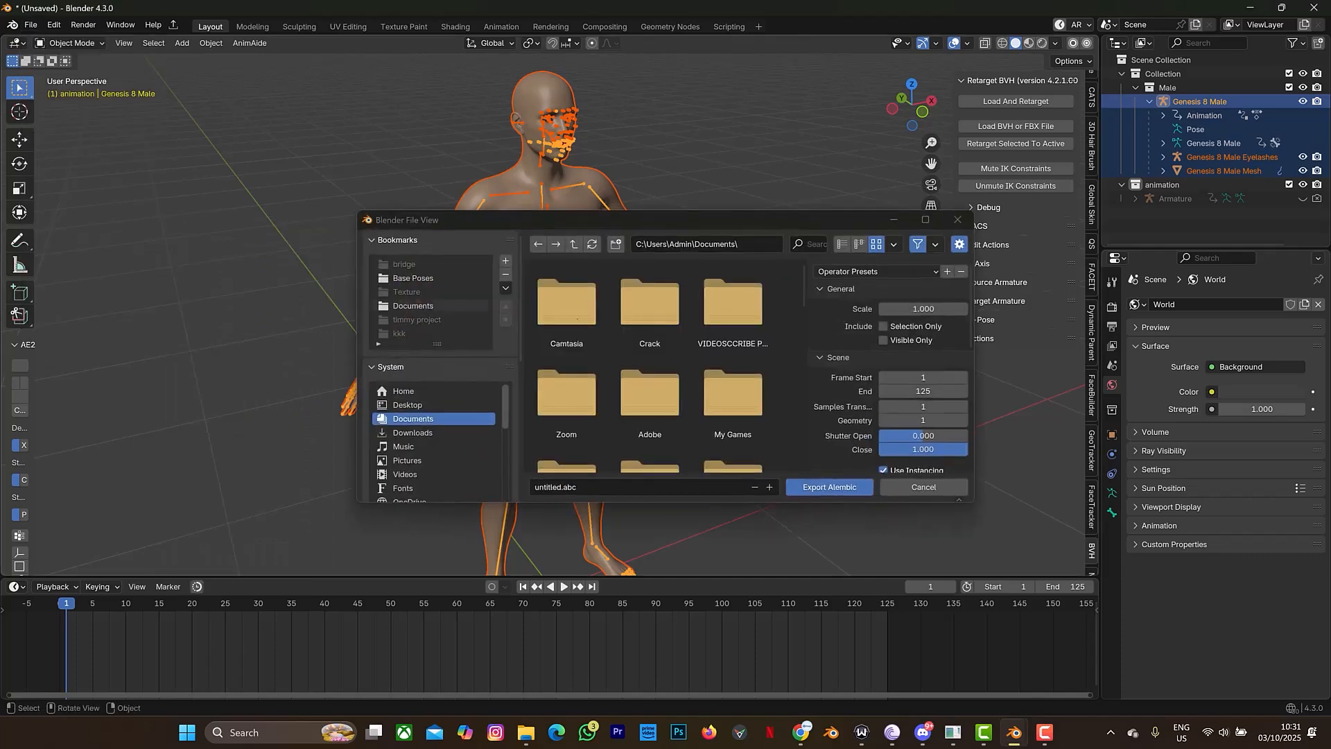
click(413, 433)
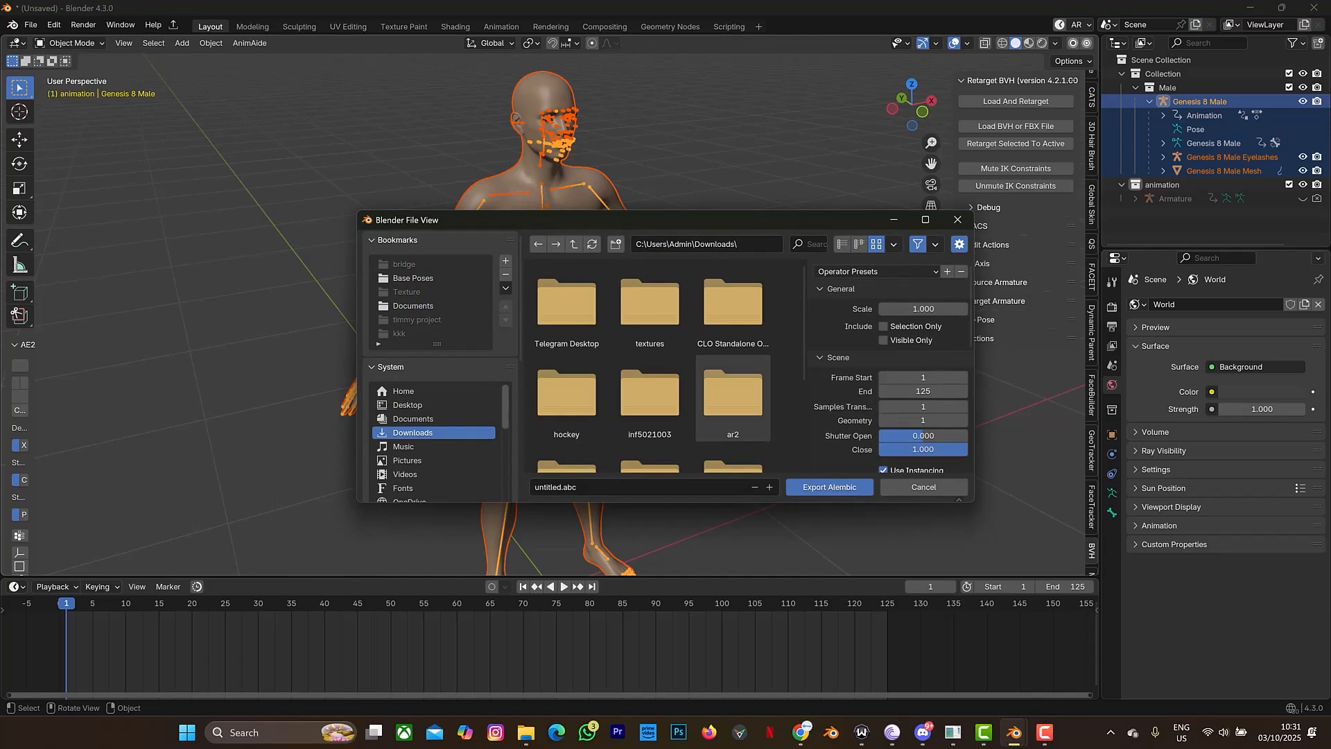
click(639, 486)
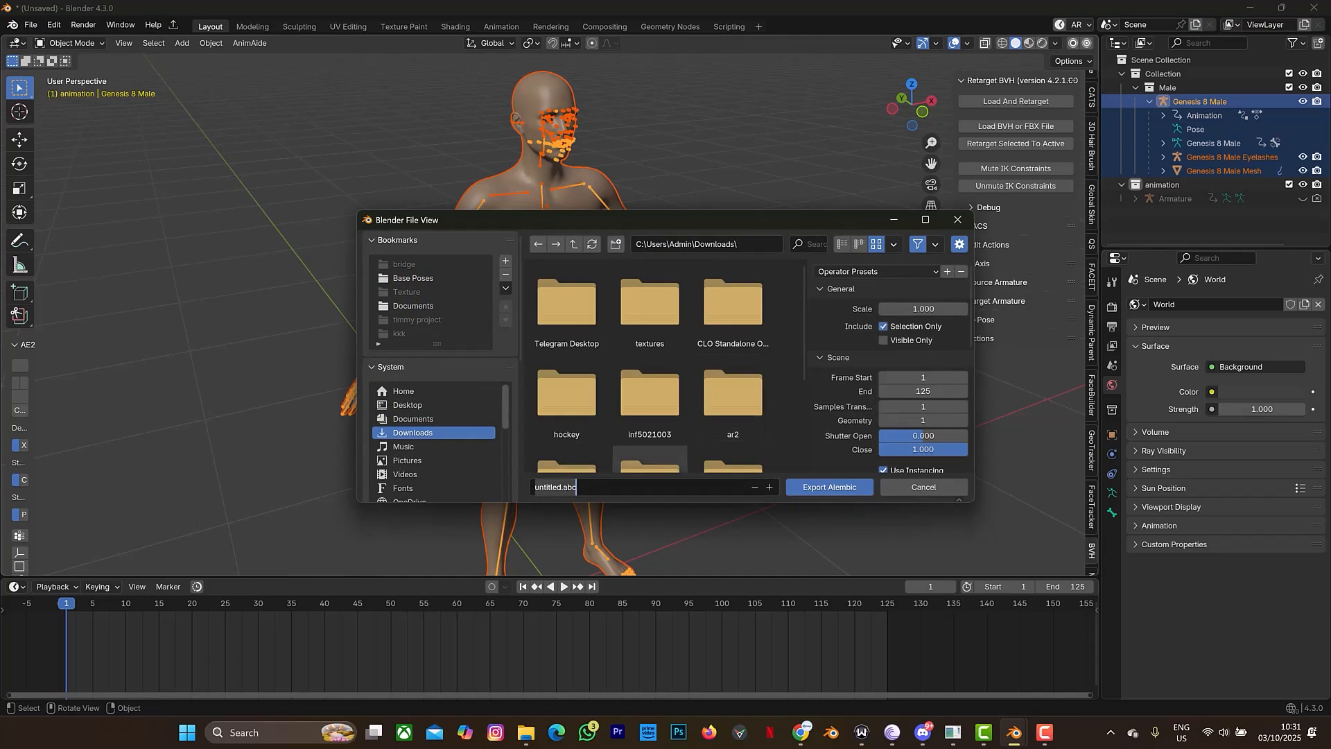
text(male)
key(Return)
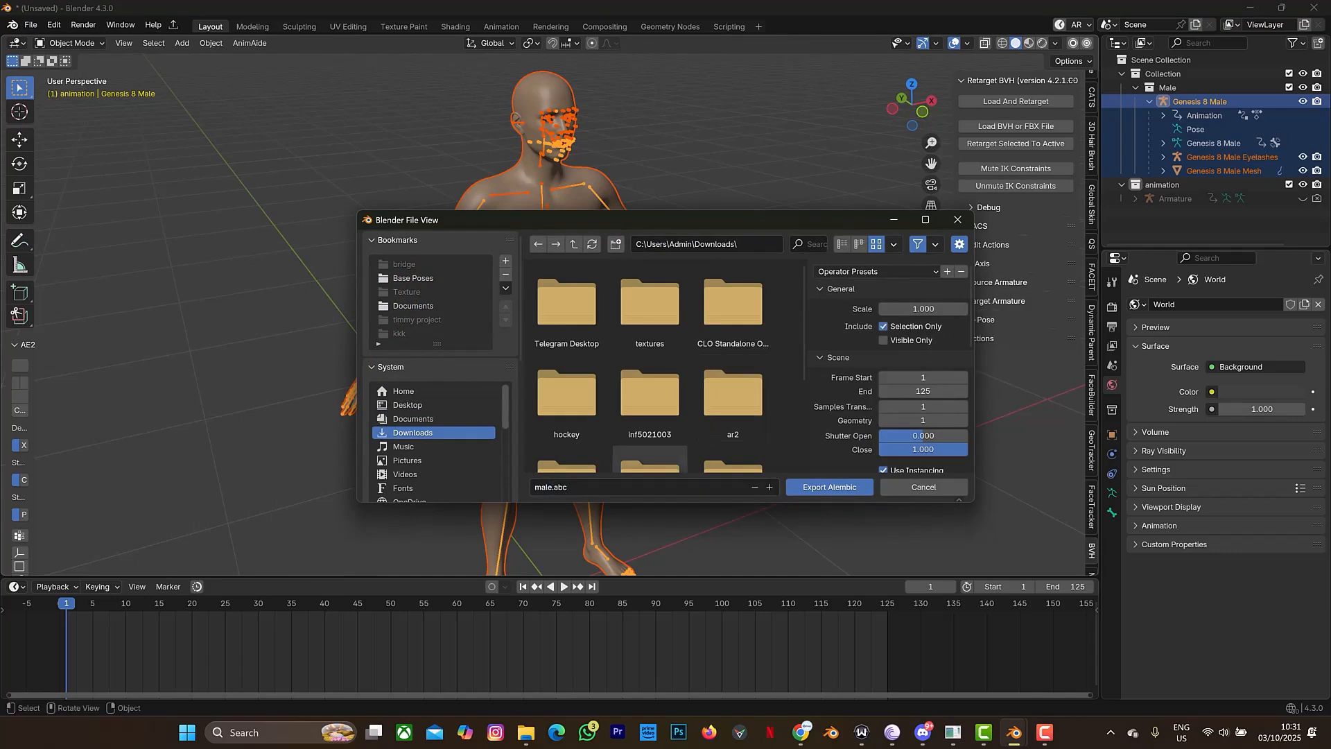
click(829, 486)
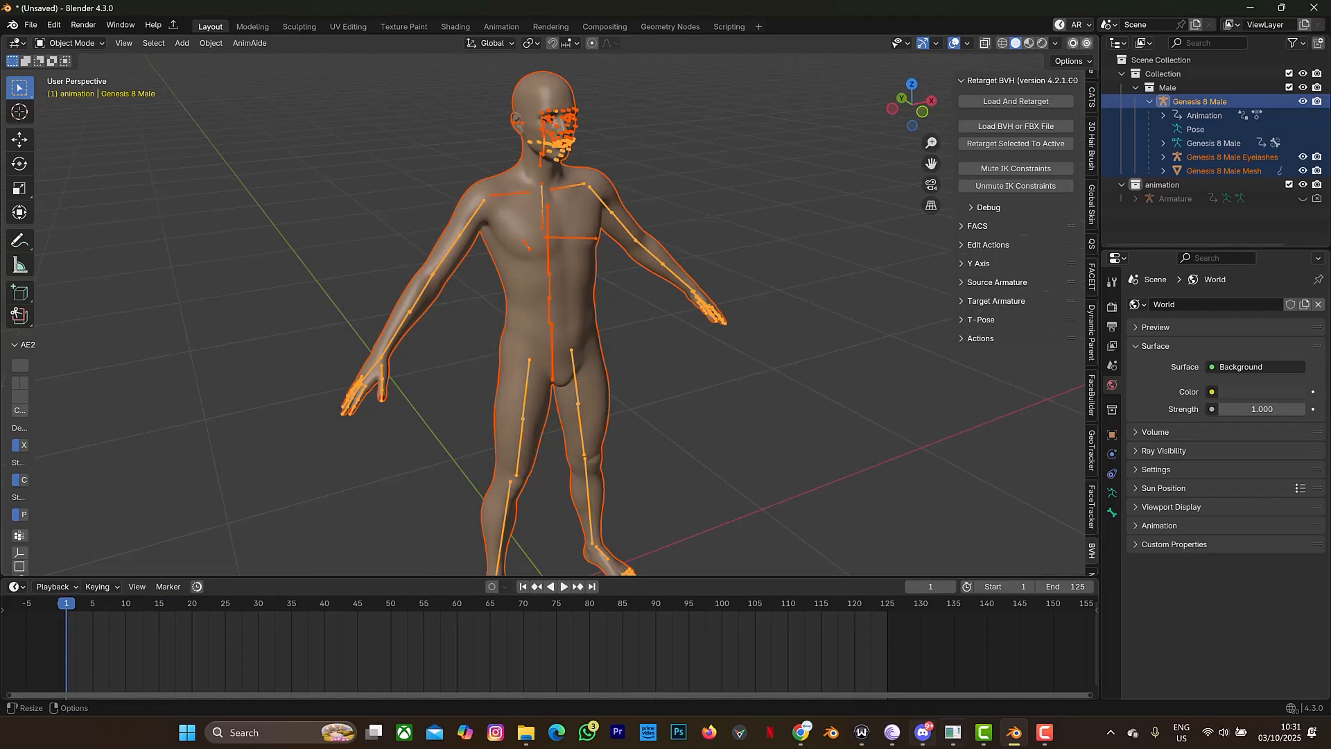
- Switch to CLO and import male.obj from Downloads with load type Add, object type Avatar and metres as the unit
click(953, 732)
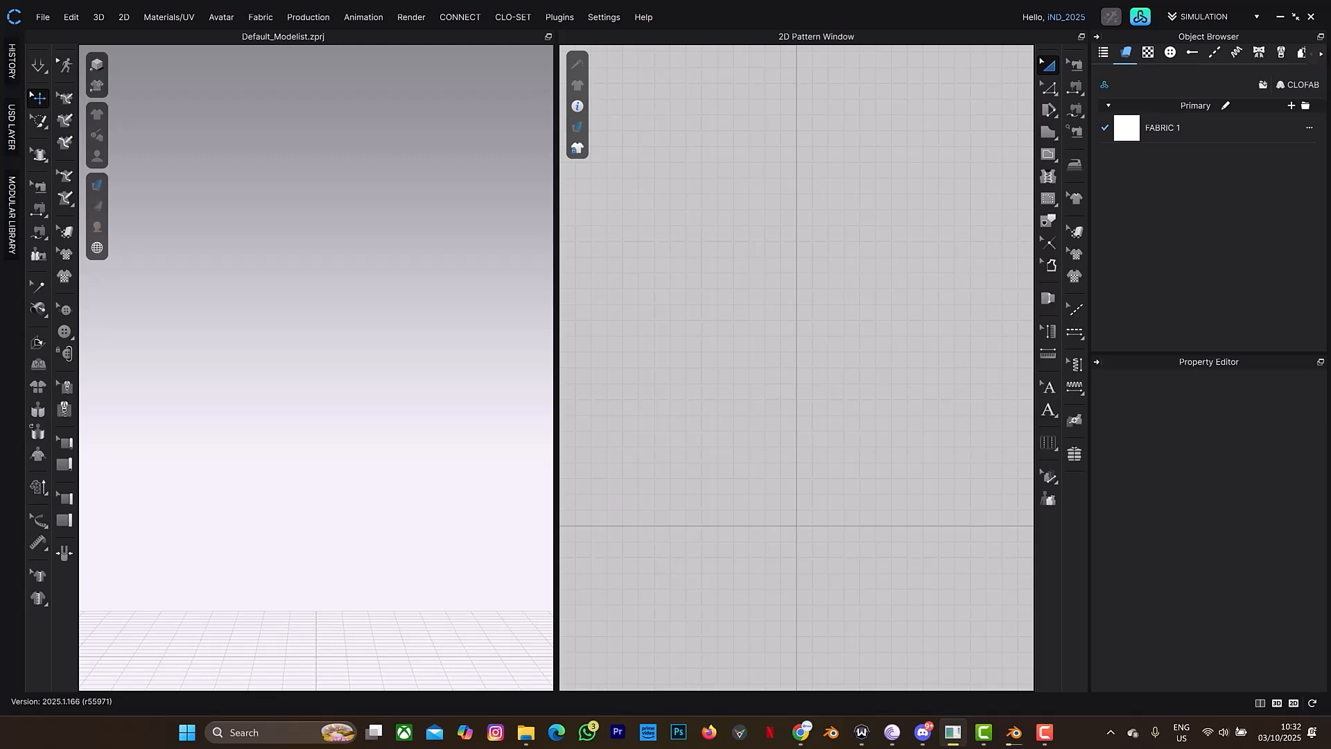
click(42, 16)
mouse_move(50, 116)
click(198, 166)
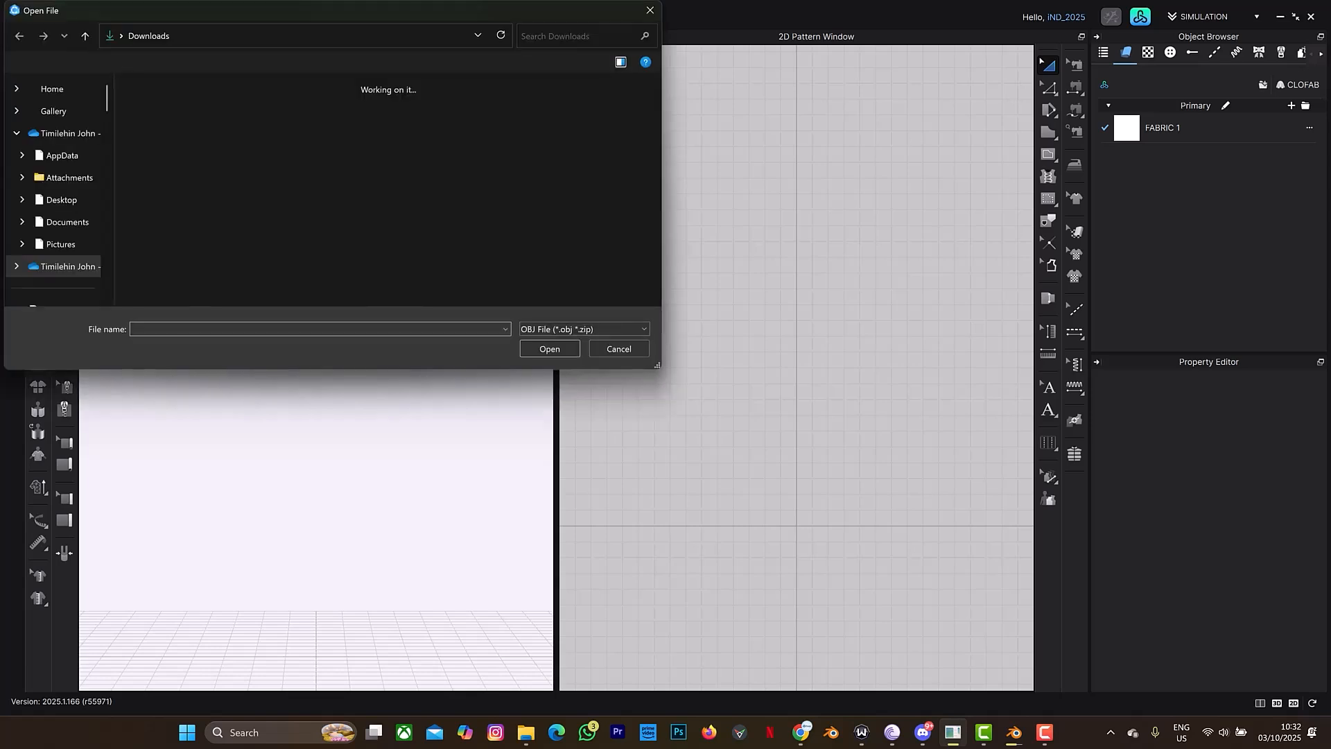
click(161, 135)
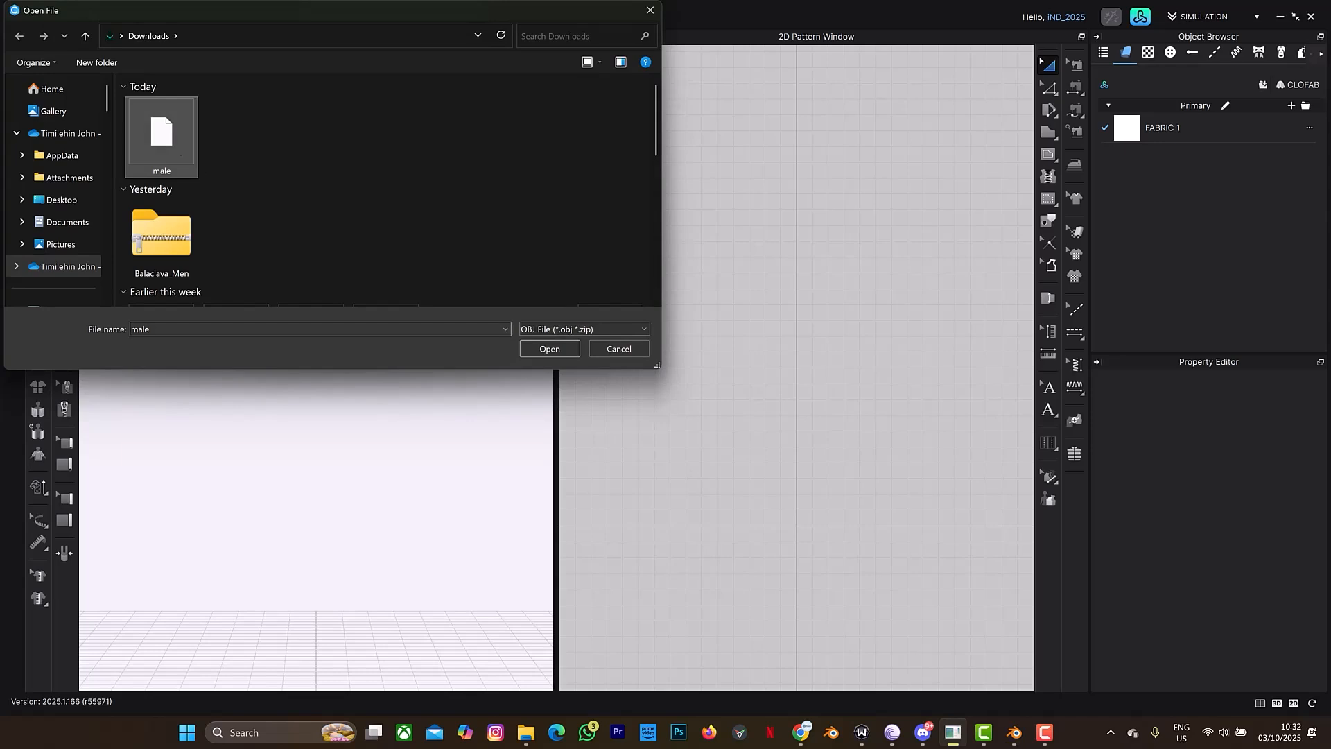
click(547, 349)
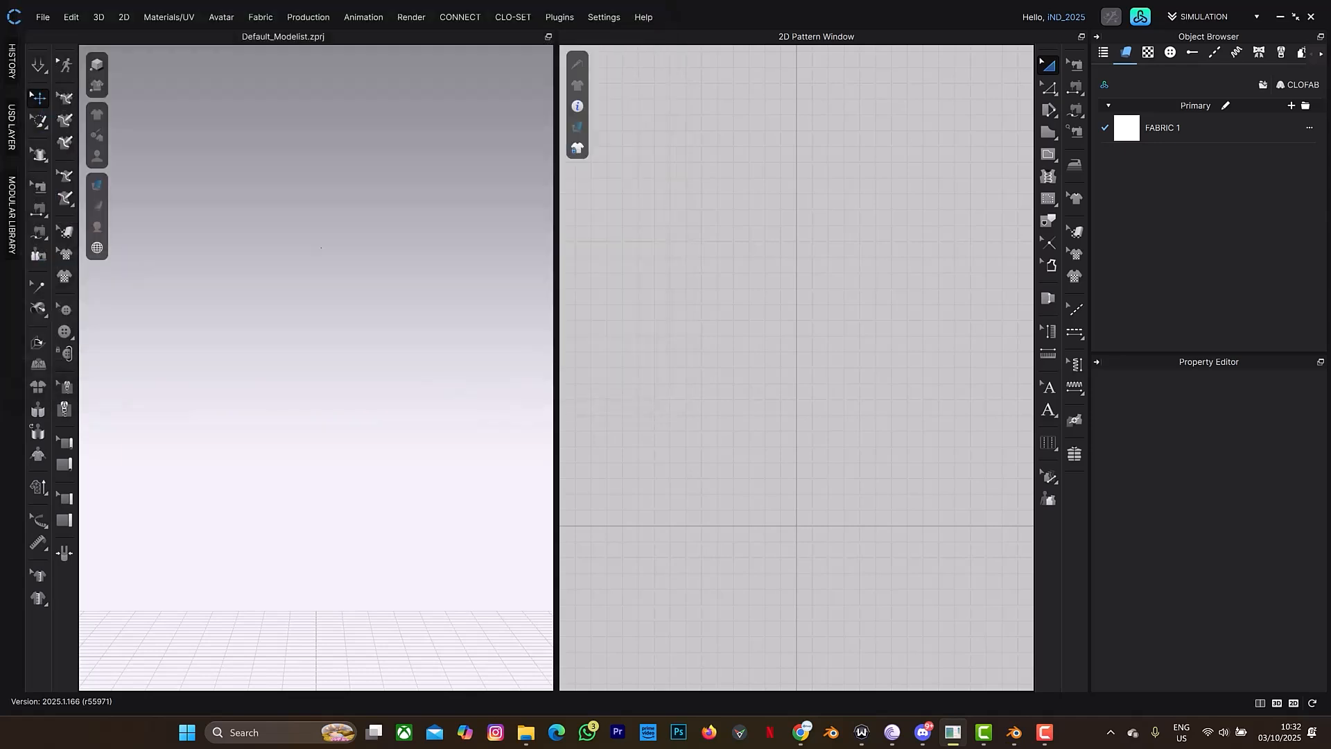
click(693, 246)
click(691, 273)
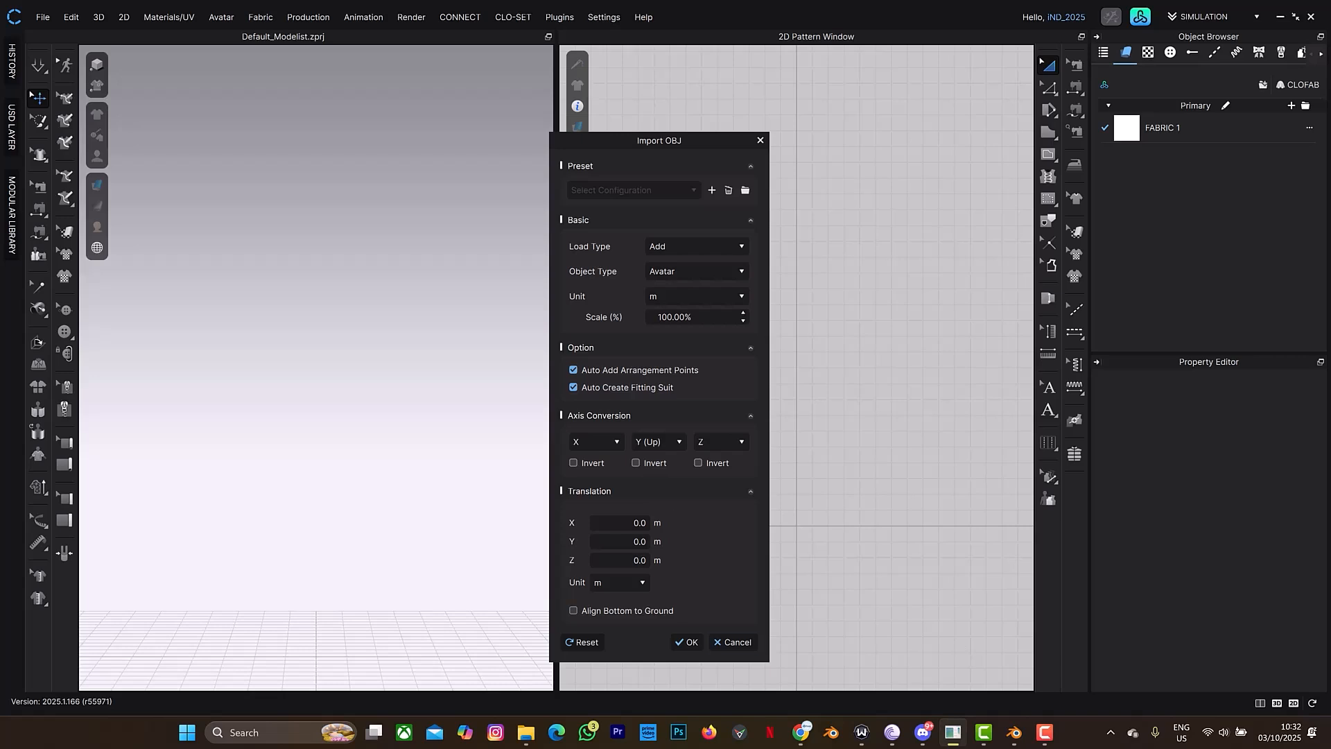
click(687, 642)
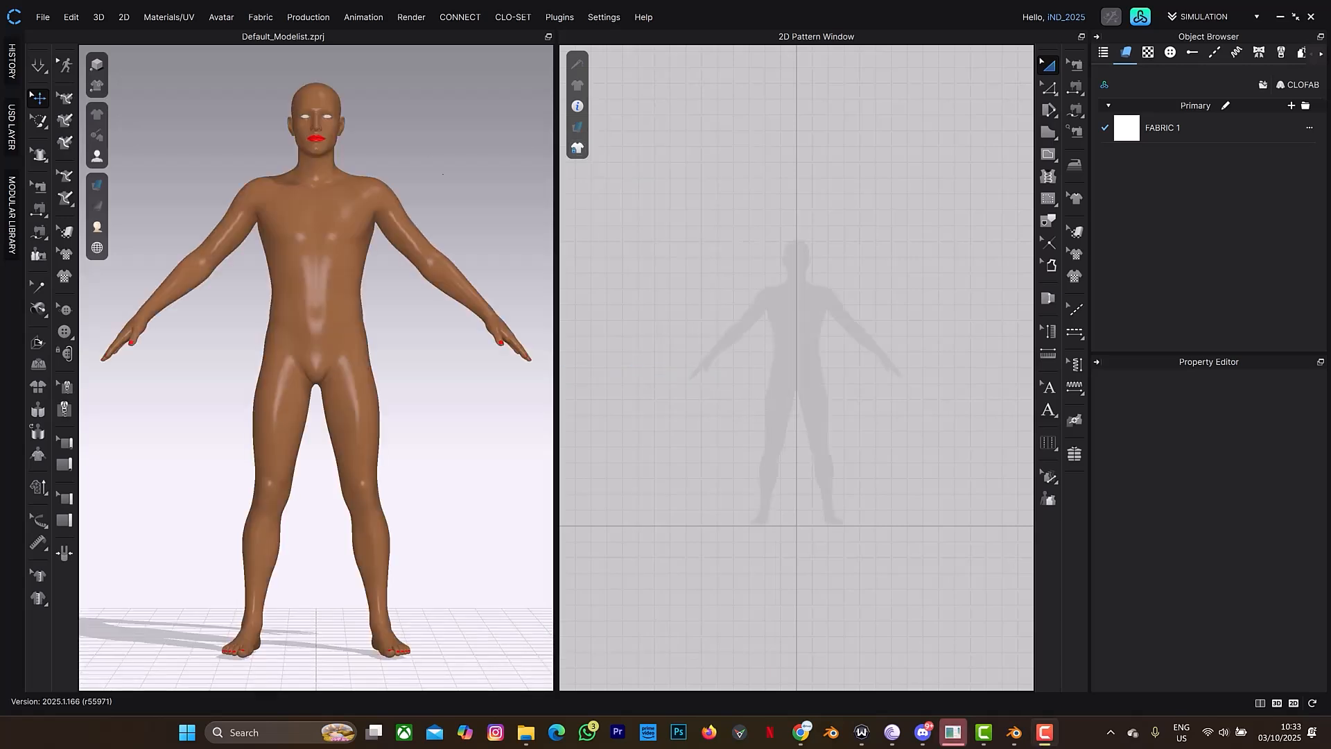
- Add the MV2_Climbing Shorts.zpac garment from the Mock up folder of My Library to the scene
right_drag(407, 237, 416, 262)
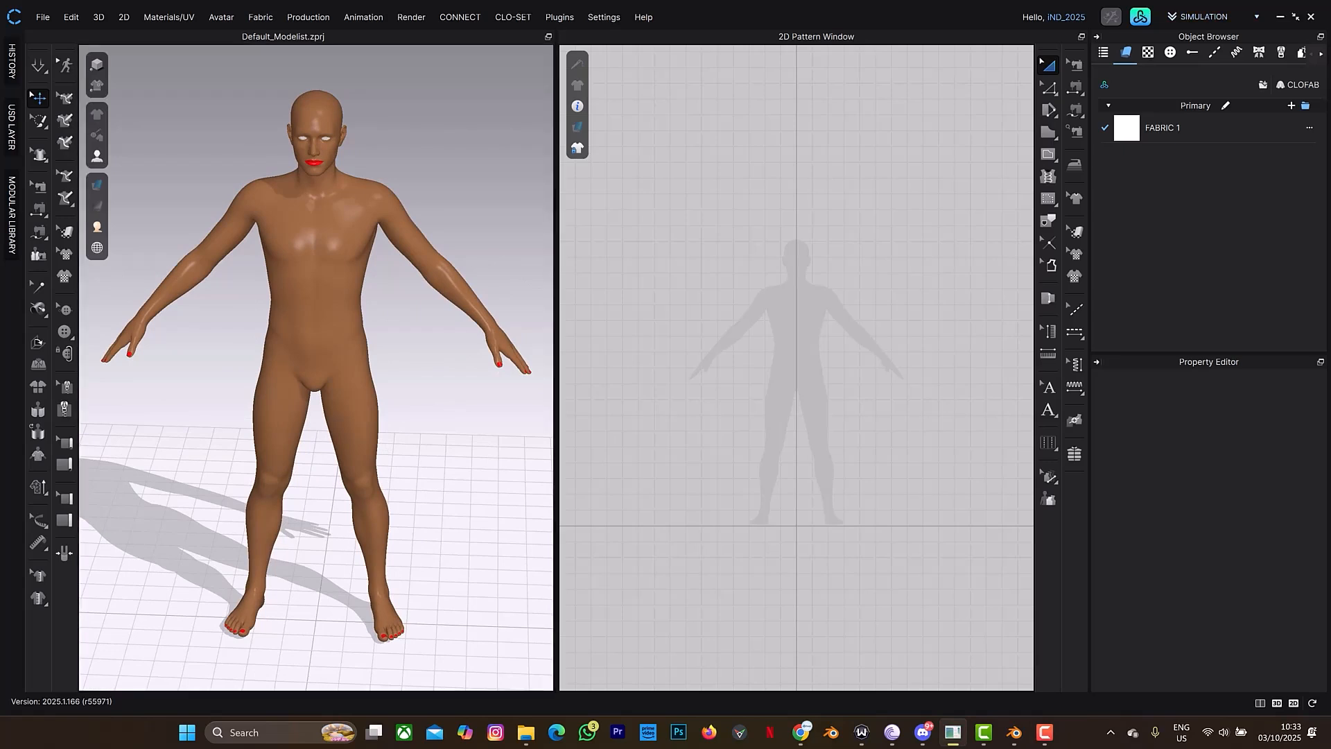
click(1305, 106)
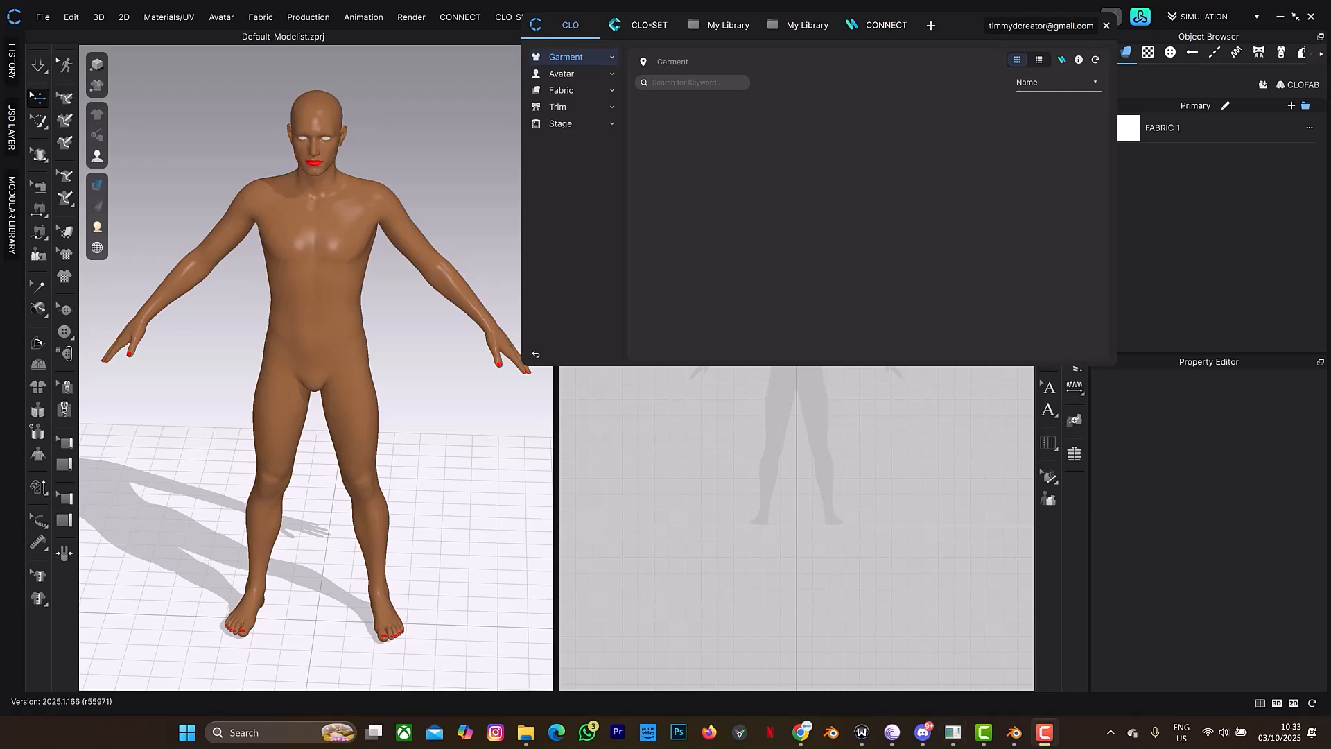
click(727, 25)
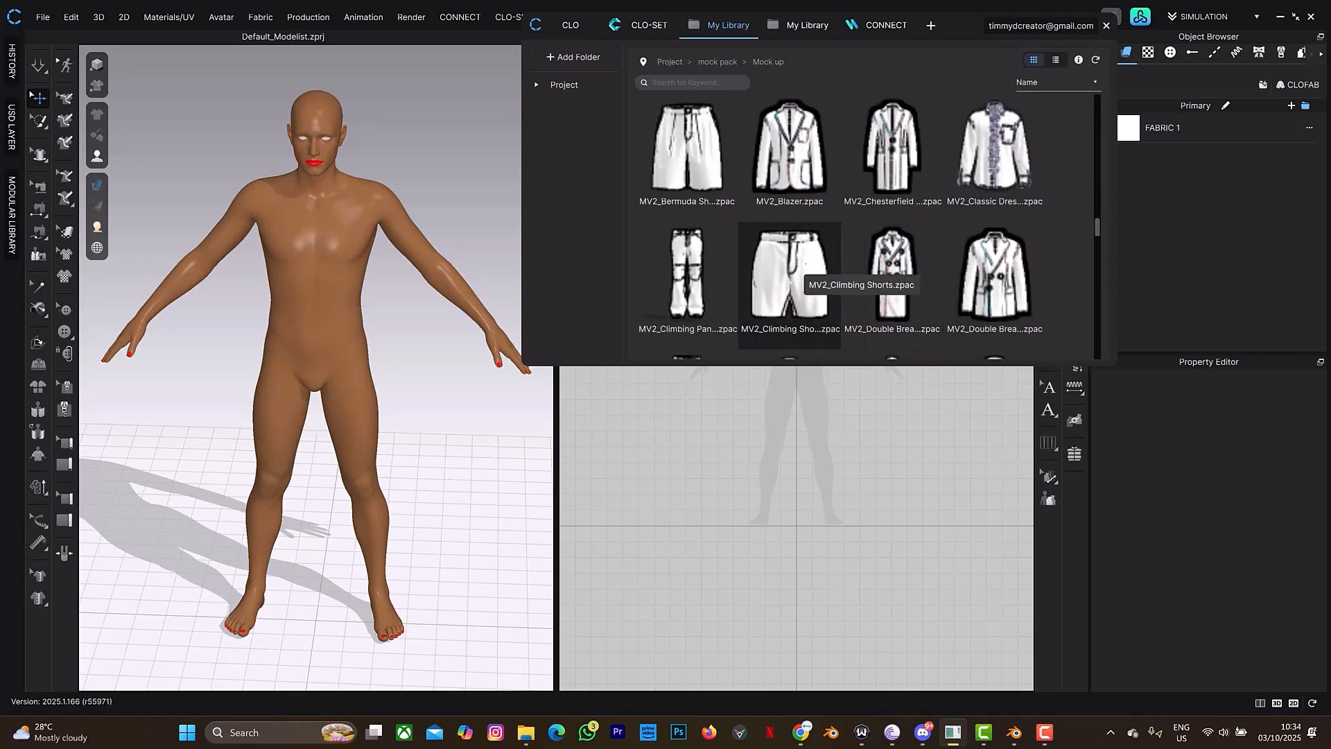
double_click(806, 264)
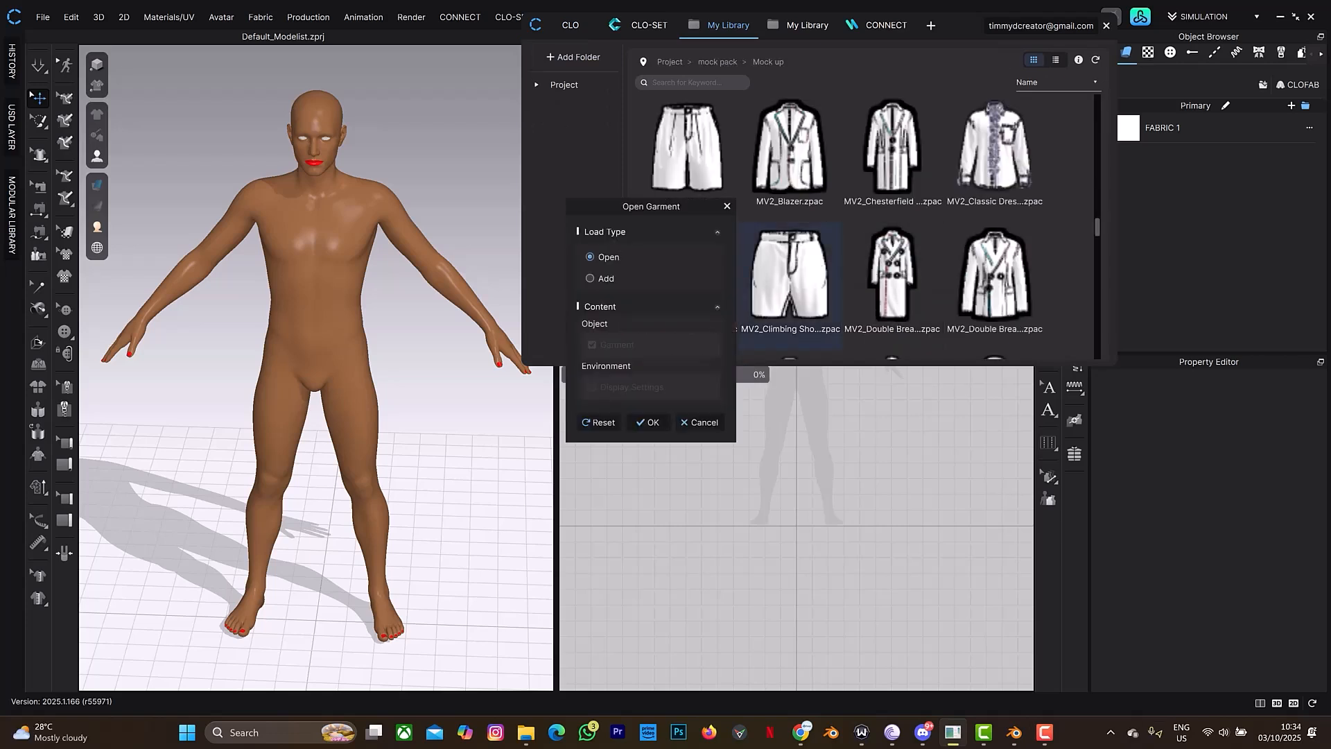
click(590, 278)
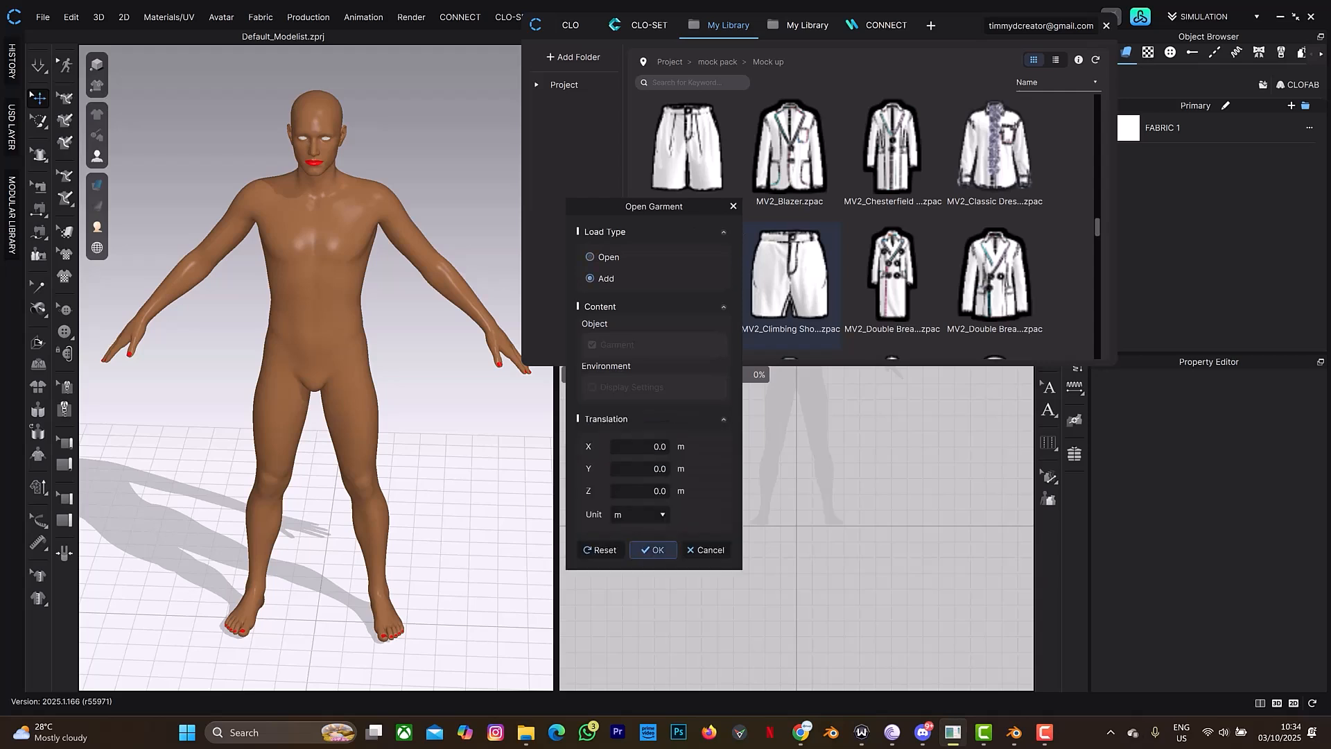
click(653, 550)
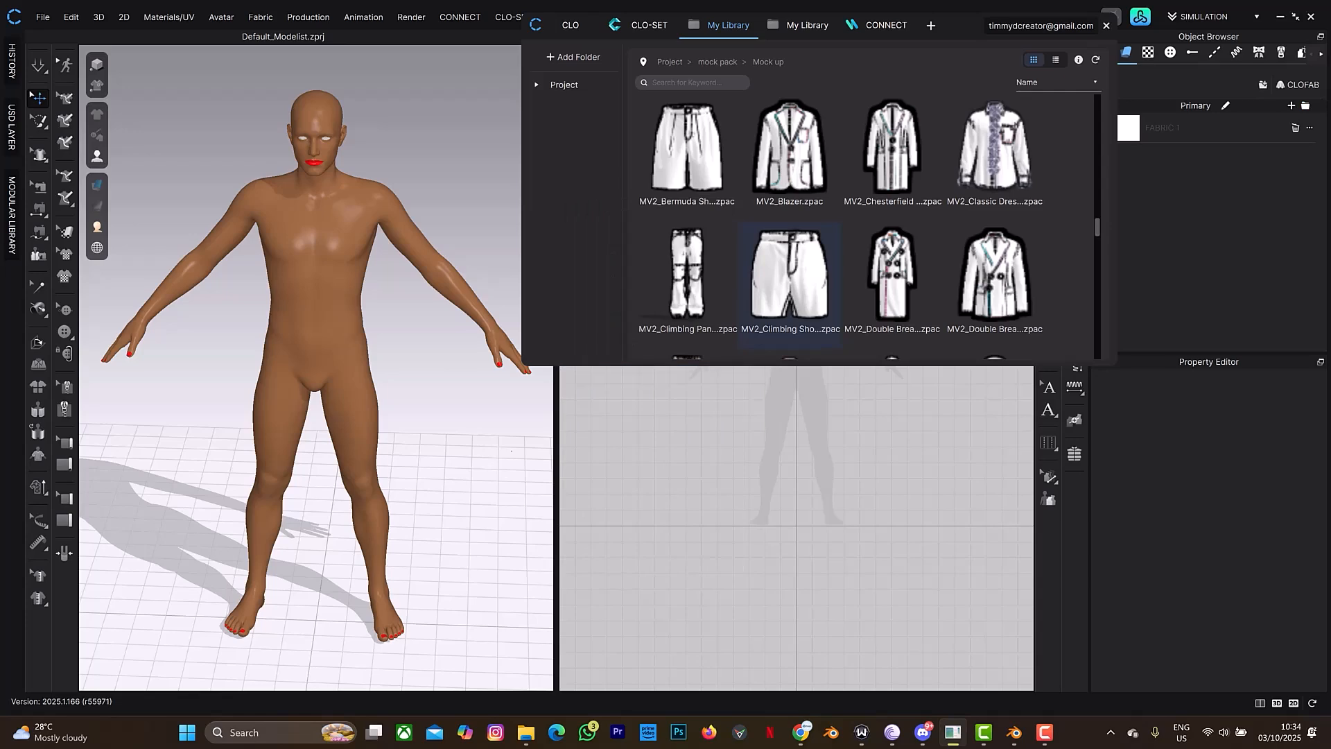
- Simulate the shorts and pull the fabric at the back and front so it settles on the avatar, leaving nothing selected
mouse_move(404, 311)
right_down()
mouse_move(367, 303)
mouse_move(446, 293)
mouse_move(402, 318)
right_up()
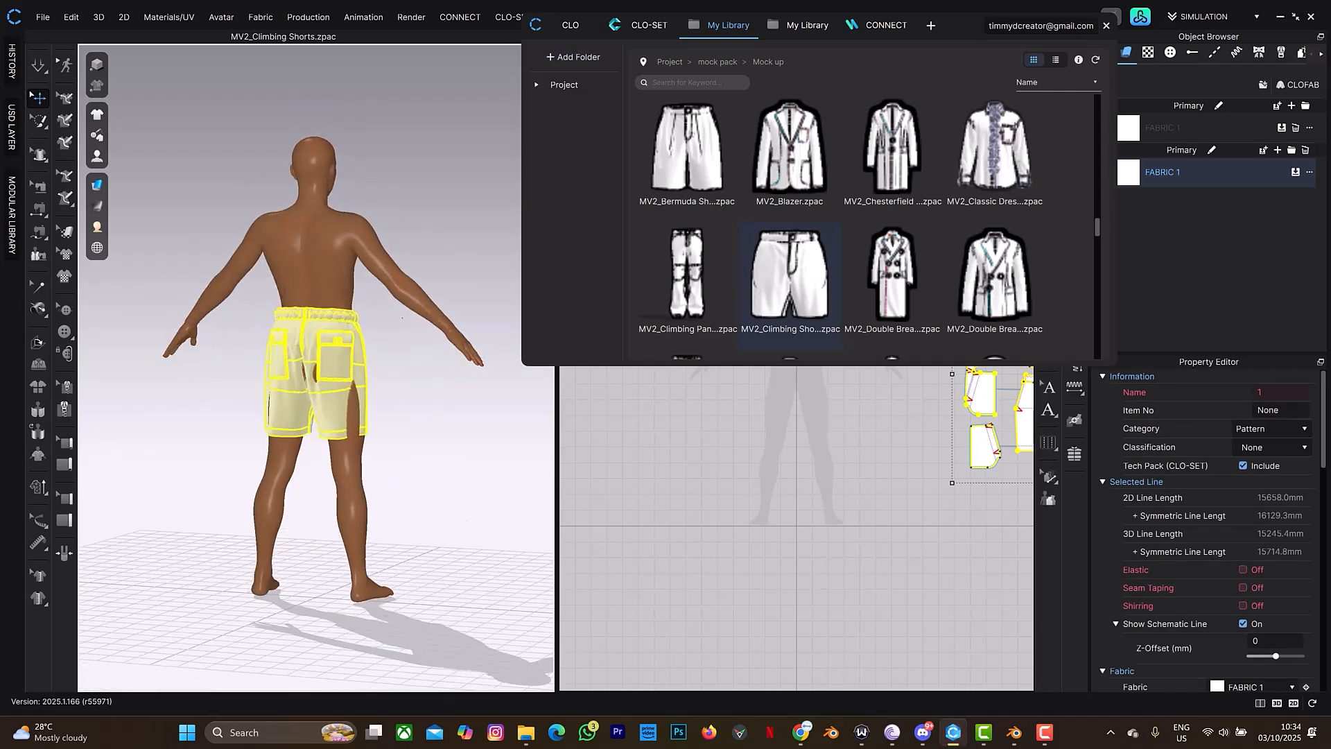
key(space)
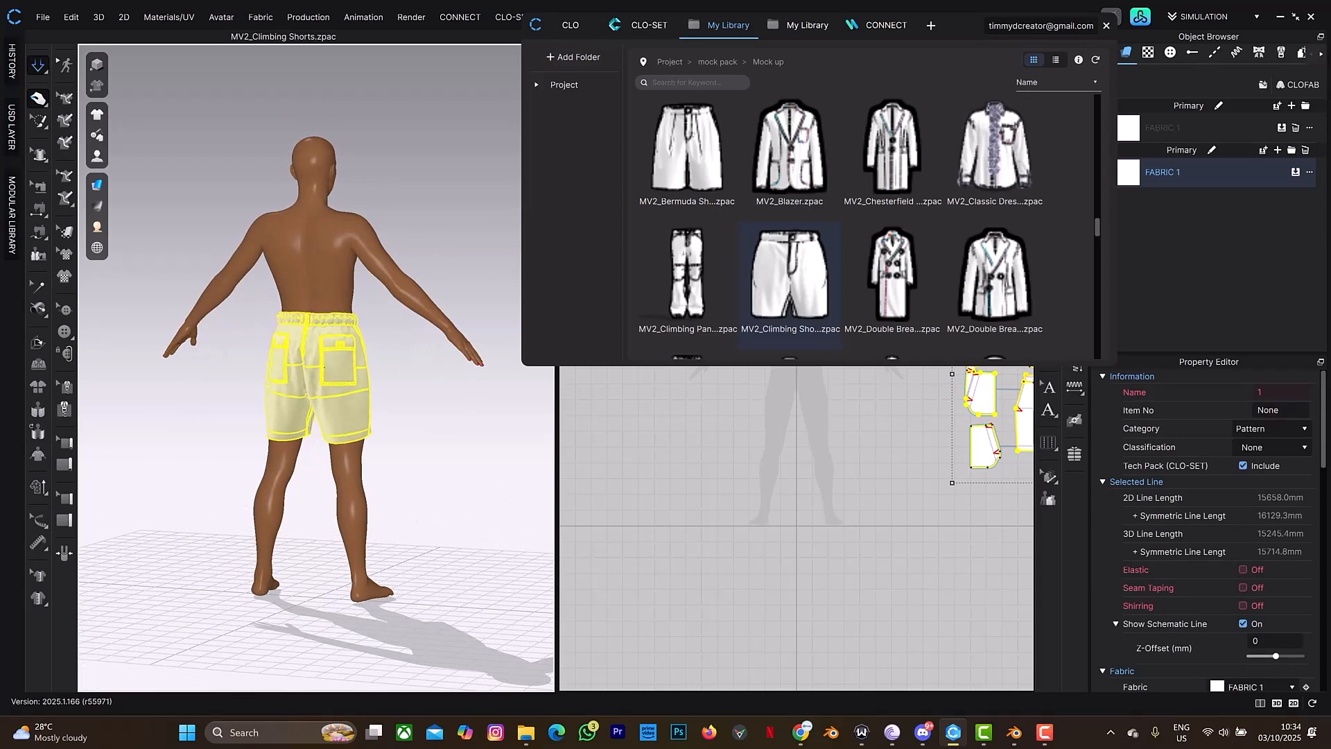
drag(283, 367, 281, 379)
drag(346, 414, 357, 438)
right_drag(388, 436, 305, 437)
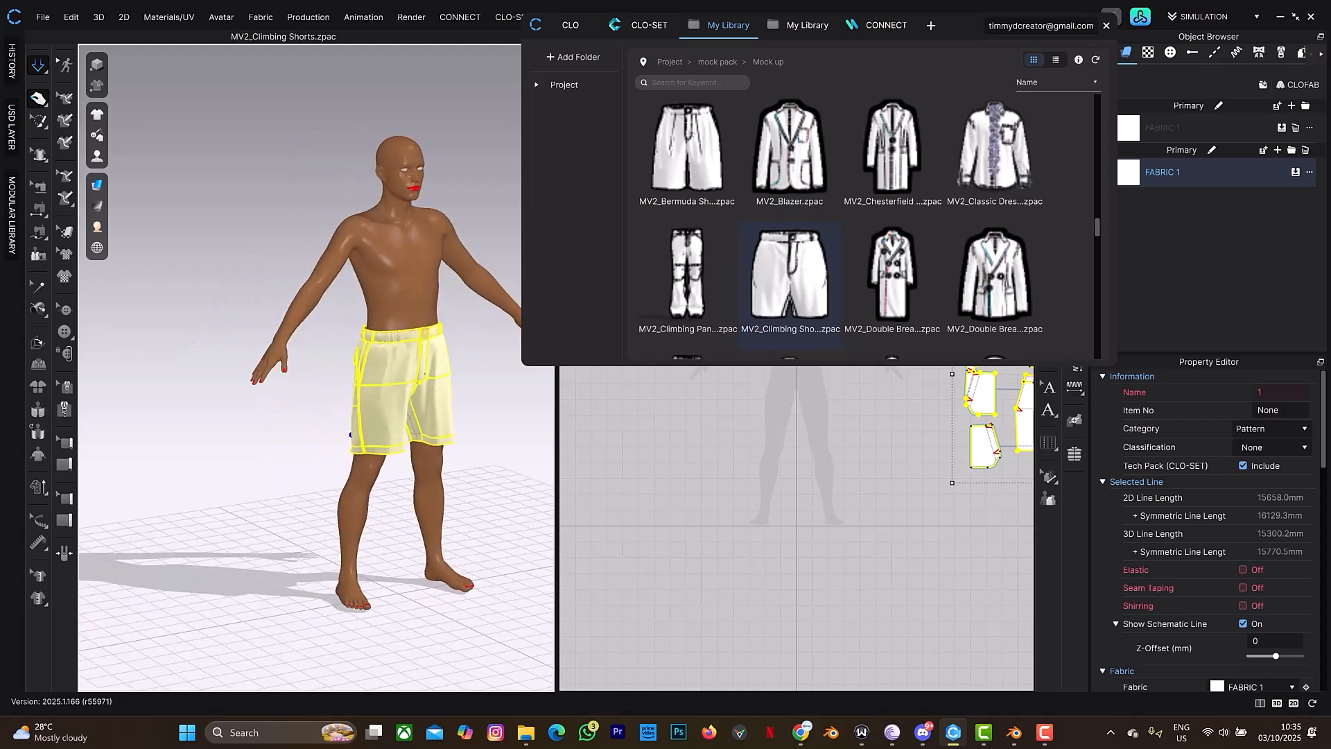
drag(419, 384, 420, 395)
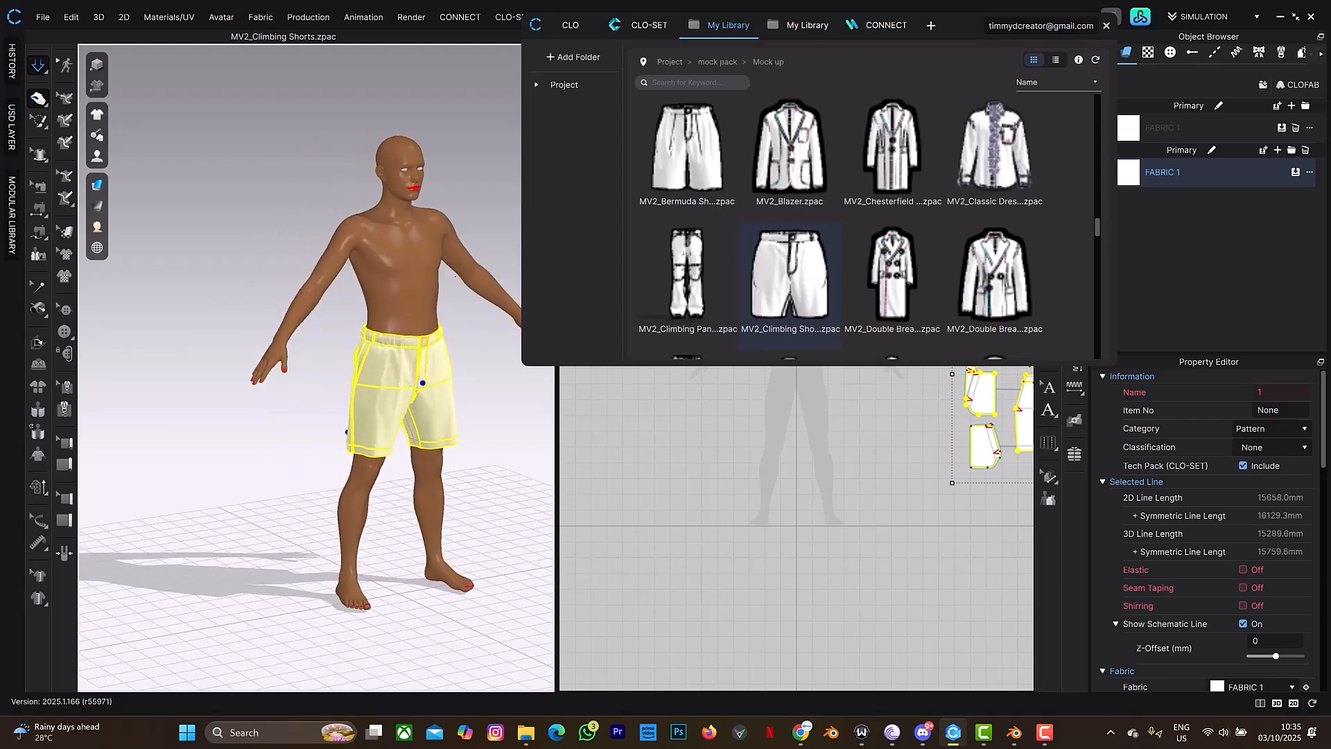
click(482, 263)
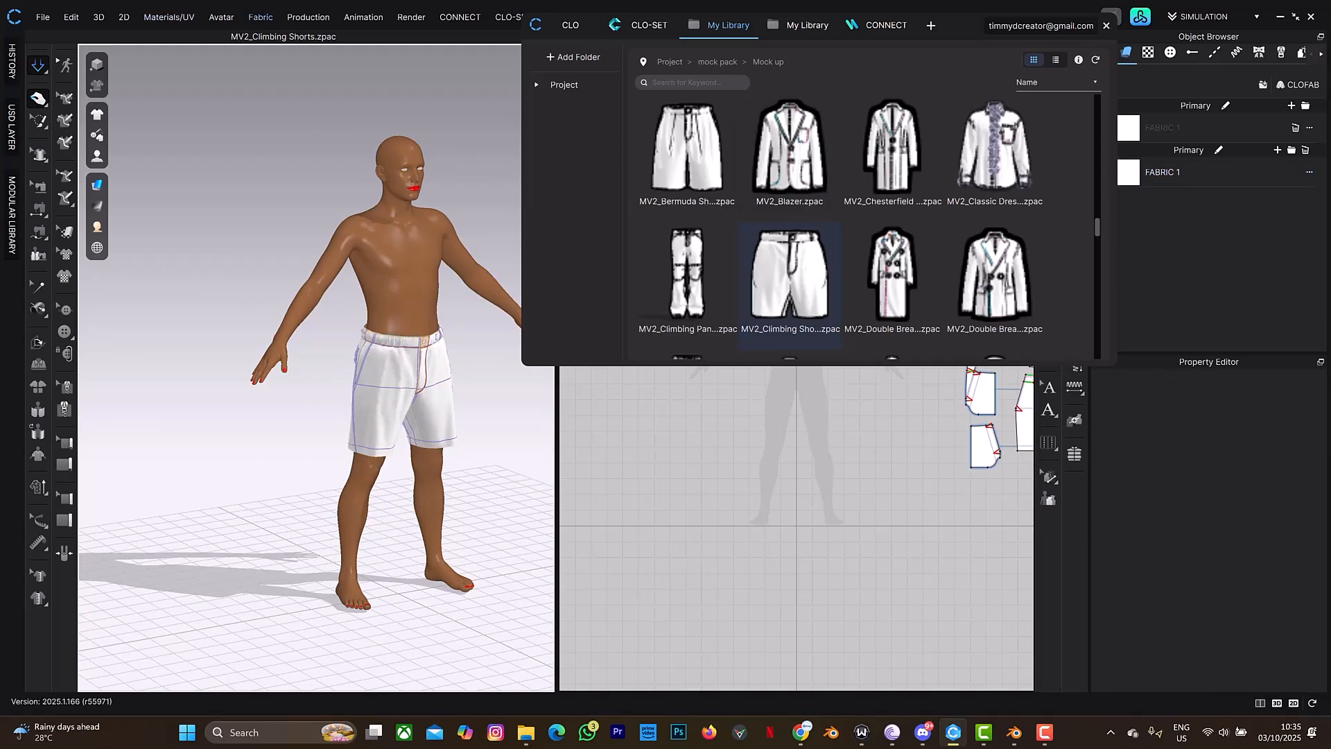
- Show the UV Editor with the shorts' pieces and move the library window clear of it
click(168, 17)
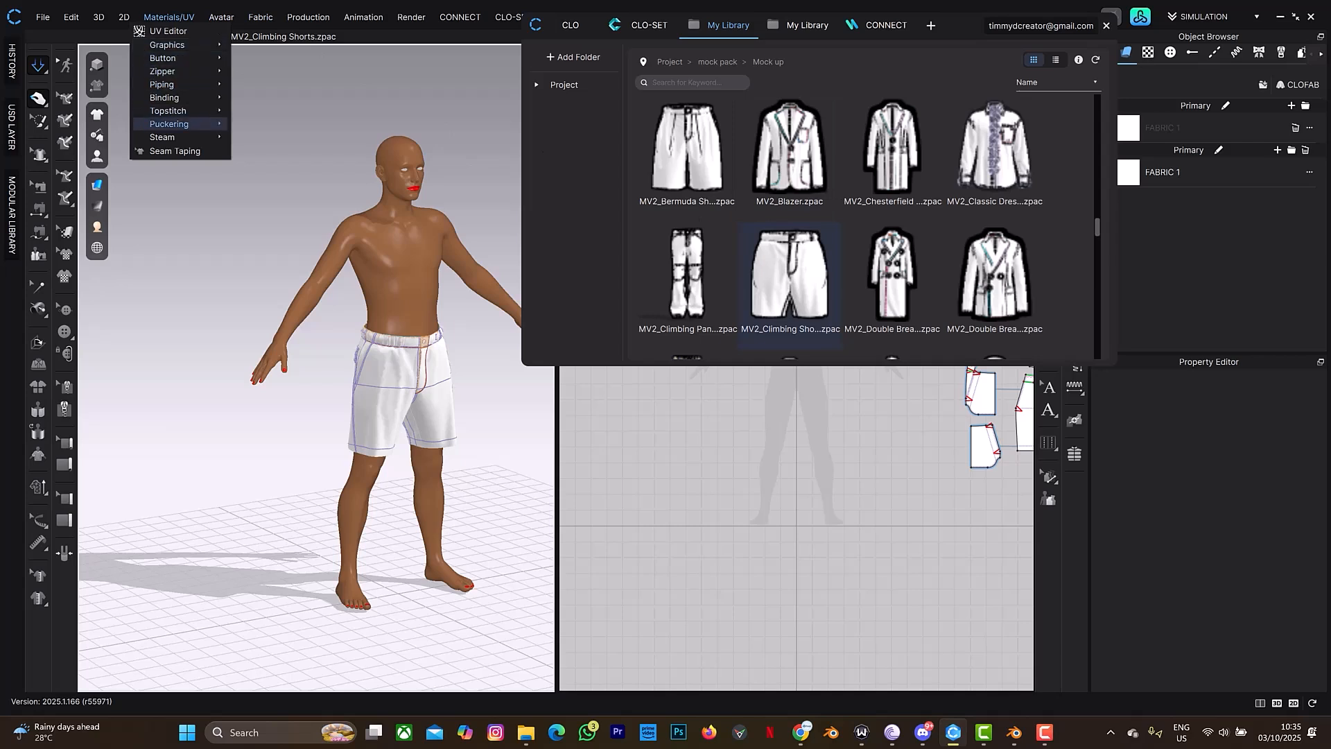
click(168, 30)
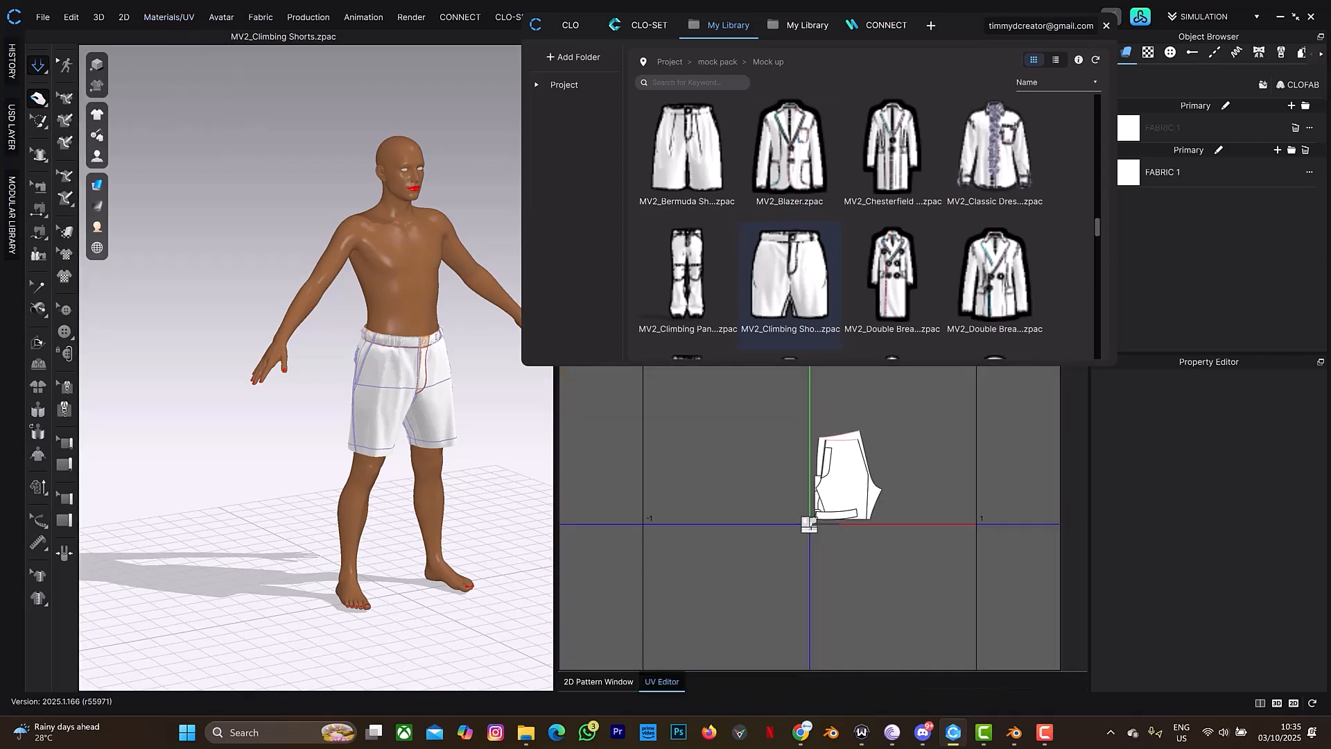
drag(782, 418, 932, 567)
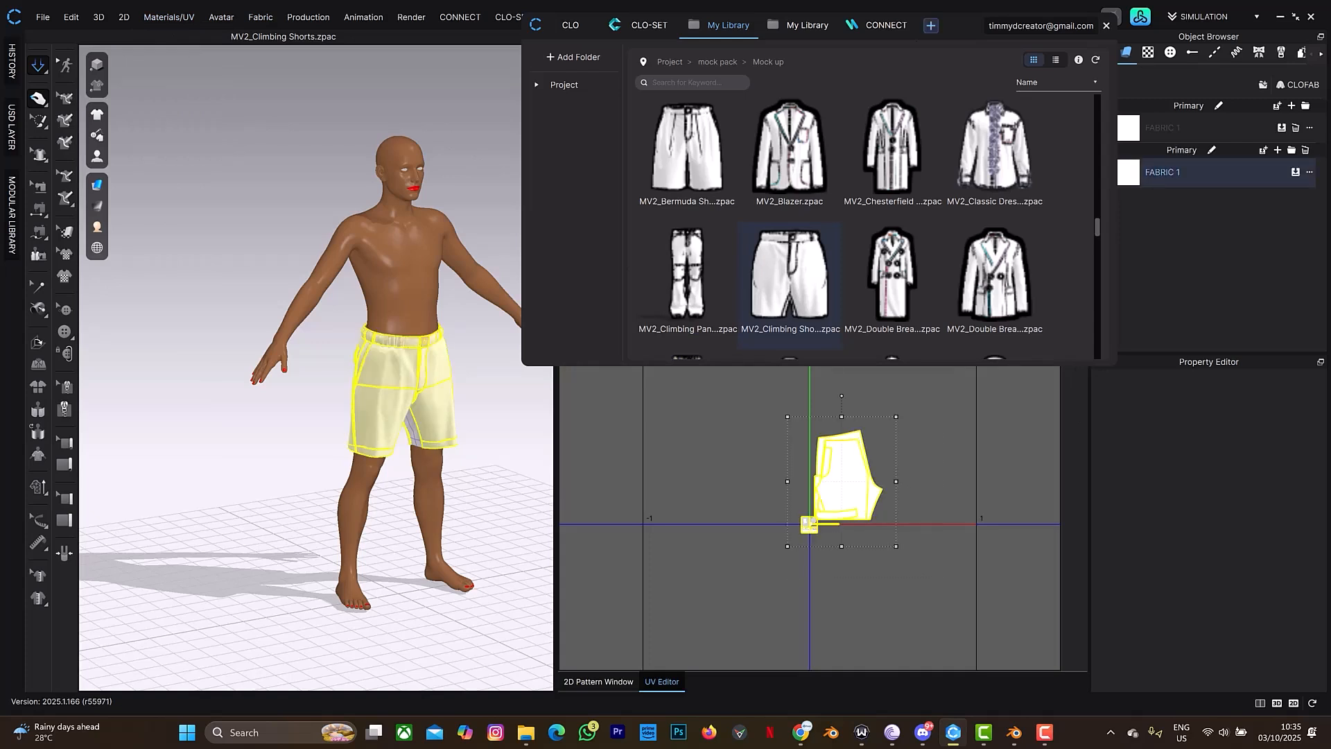
drag(956, 24, 558, 87)
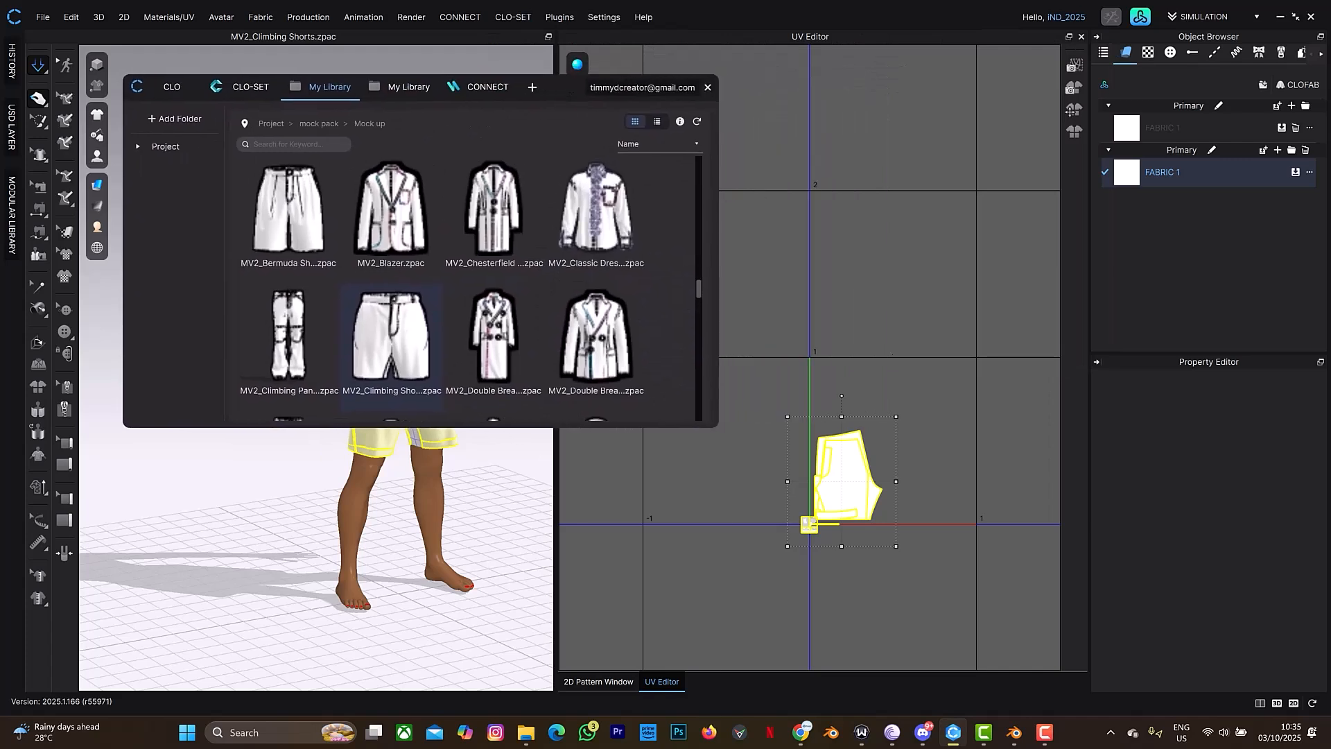
- Select all the shorts' UV pieces and pack them into the selected tile U 2, V 1 with Fix Scale Ratio kept on
middle_drag(952, 387, 869, 341)
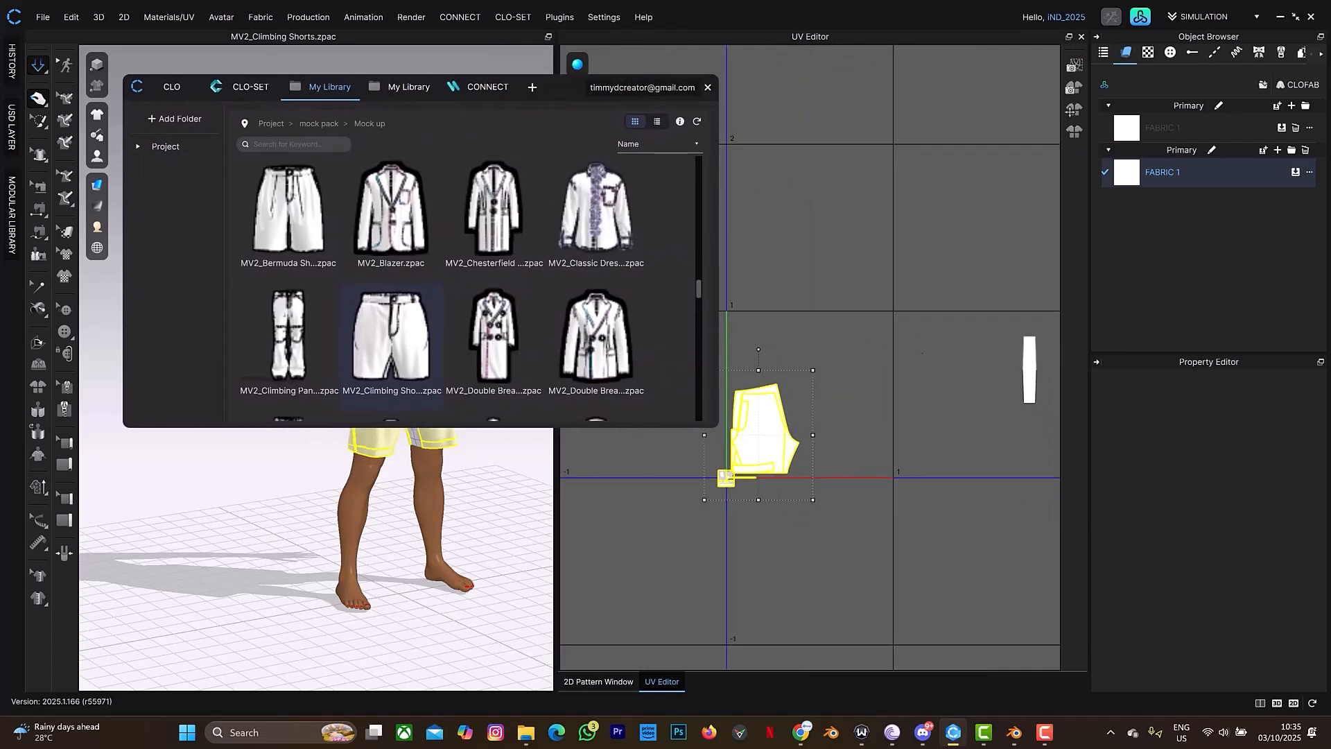
scroll(922, 353, down, 4)
key(Escape)
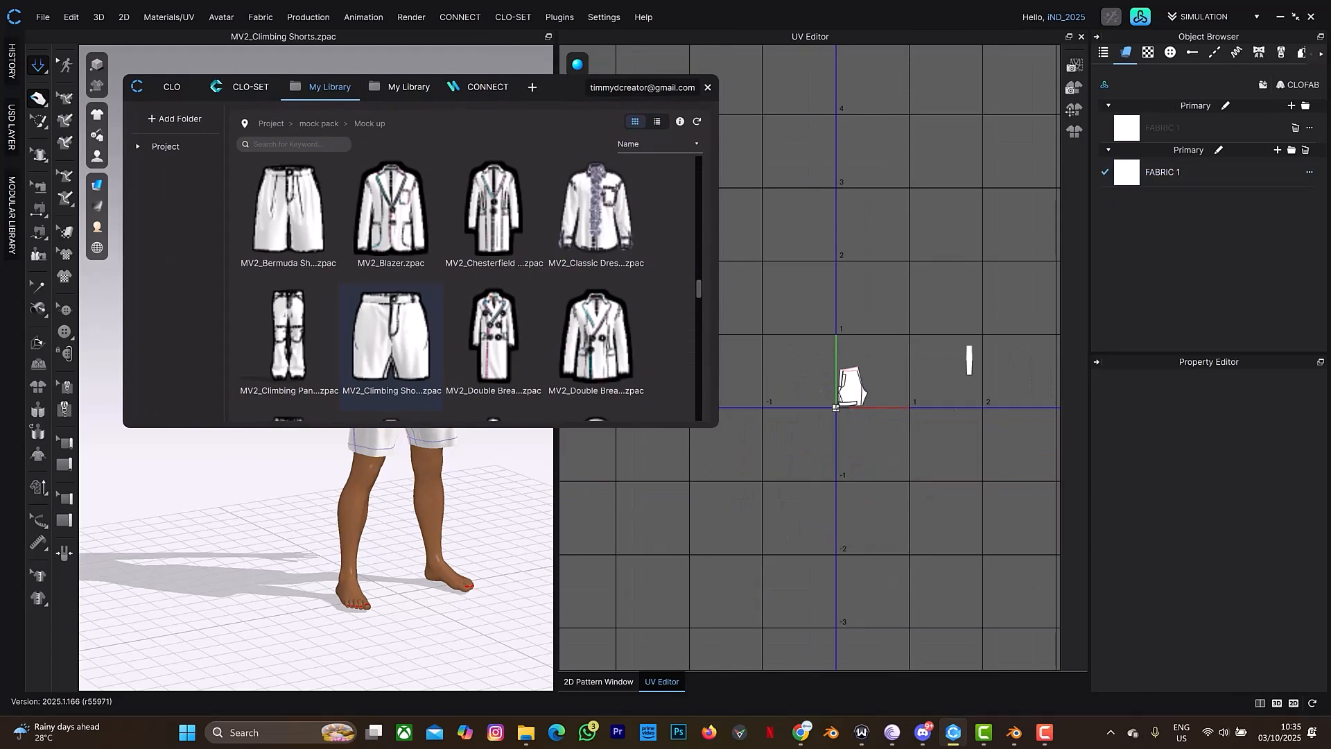
key(ctrl+a)
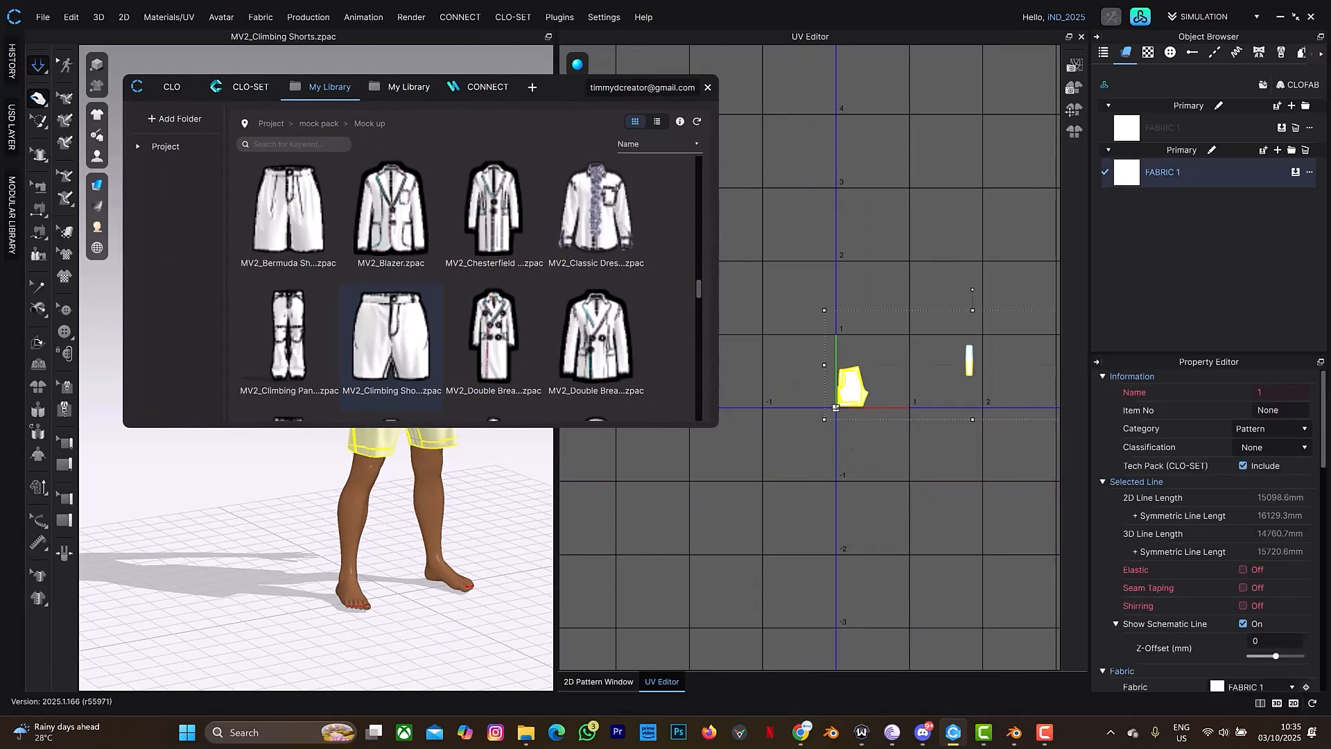
drag(810, 297, 1022, 454)
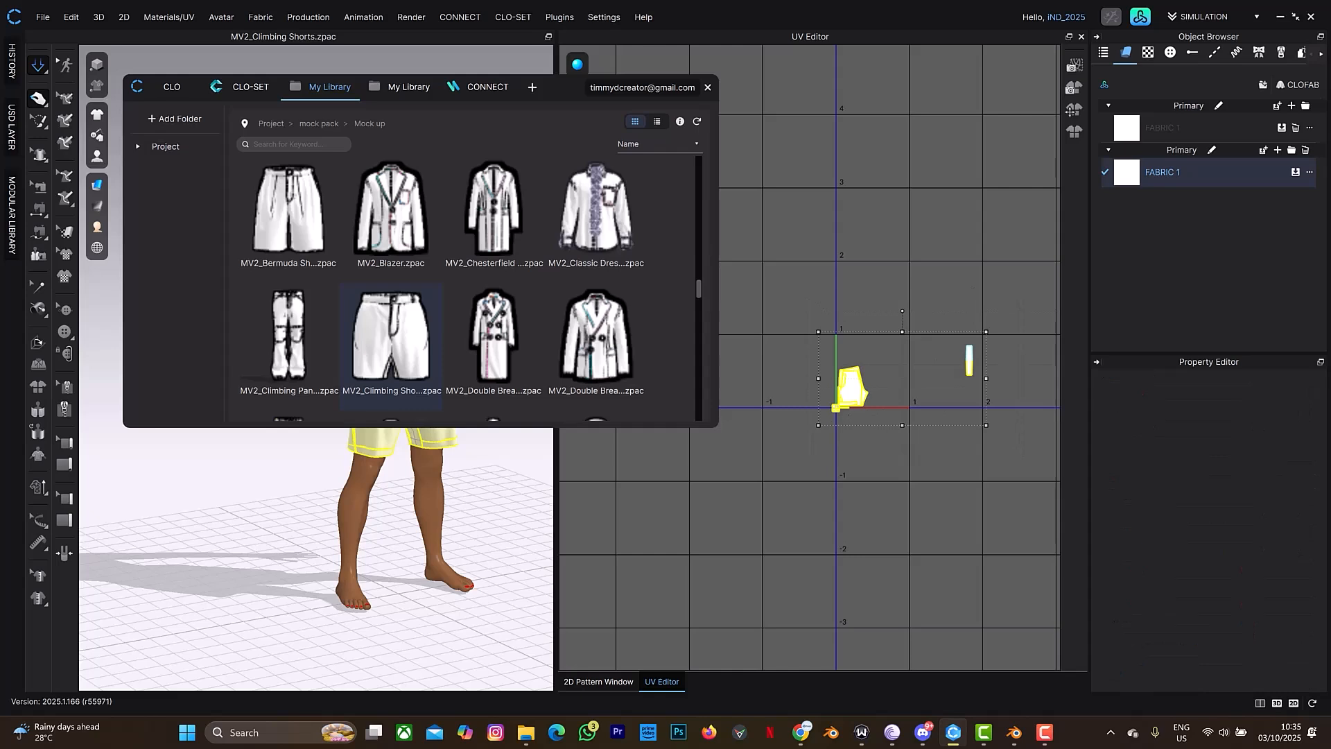
scroll(849, 413, up, 5)
scroll(814, 401, up, 5)
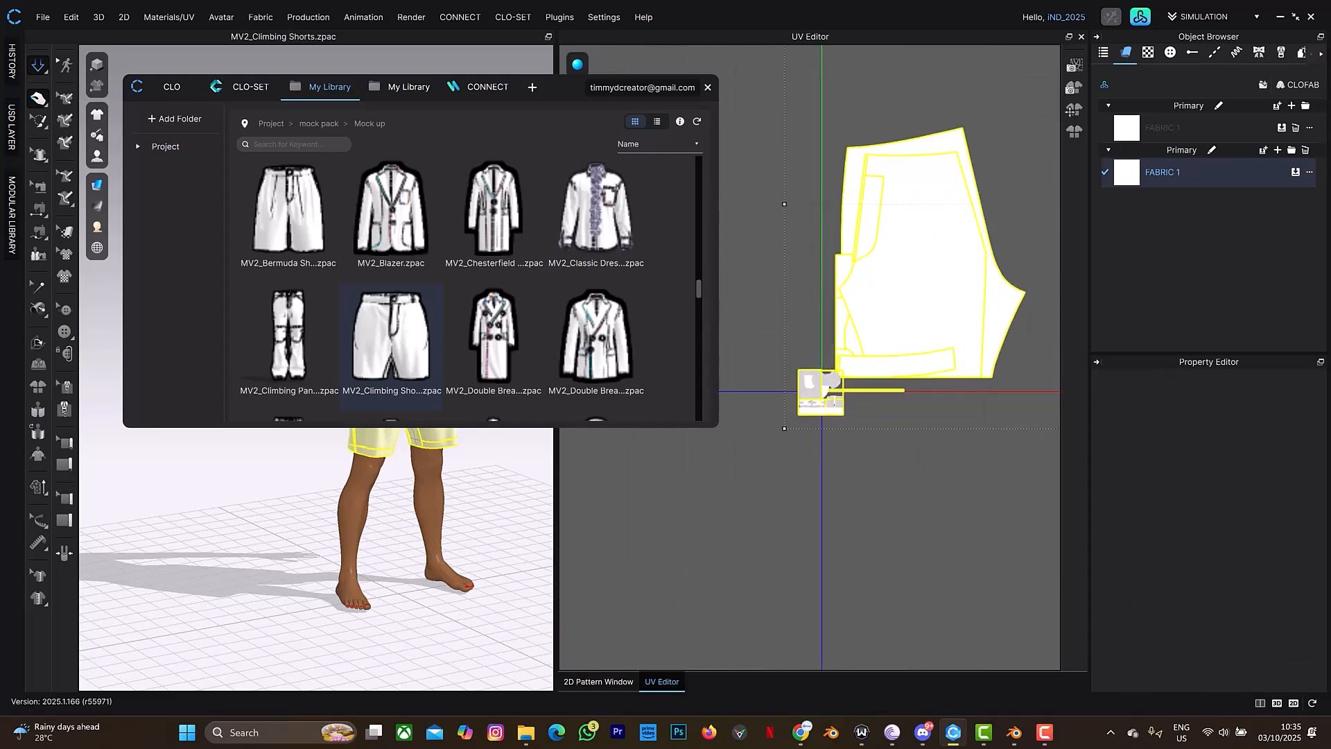
scroll(823, 393, down, 6)
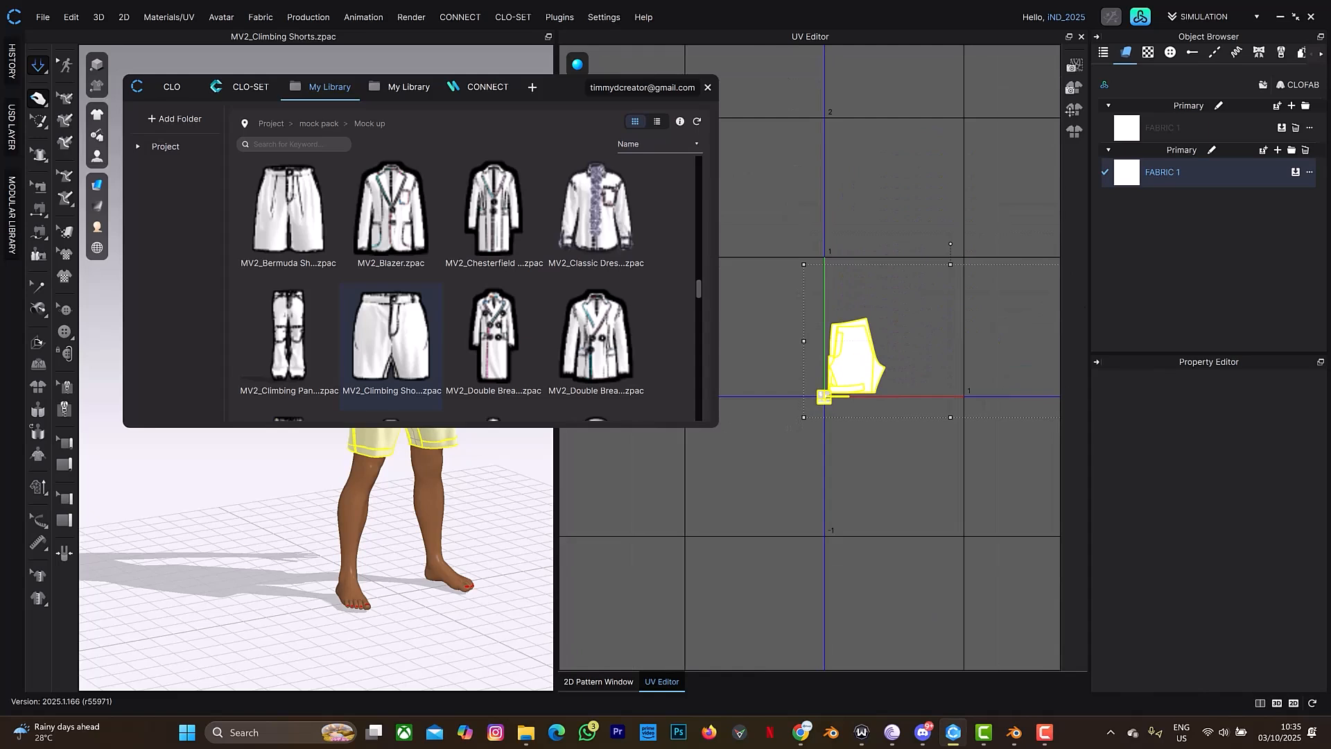
click(1075, 132)
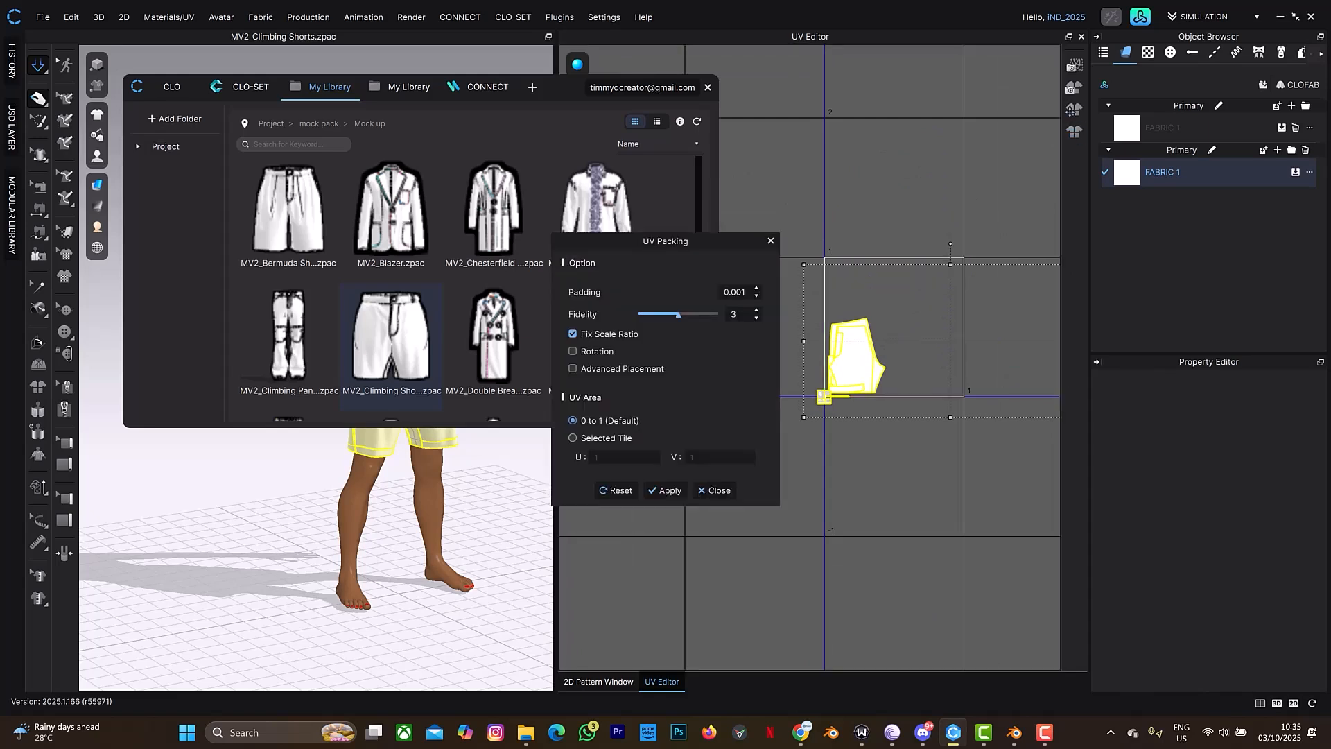
click(573, 438)
click(597, 457)
text(2)
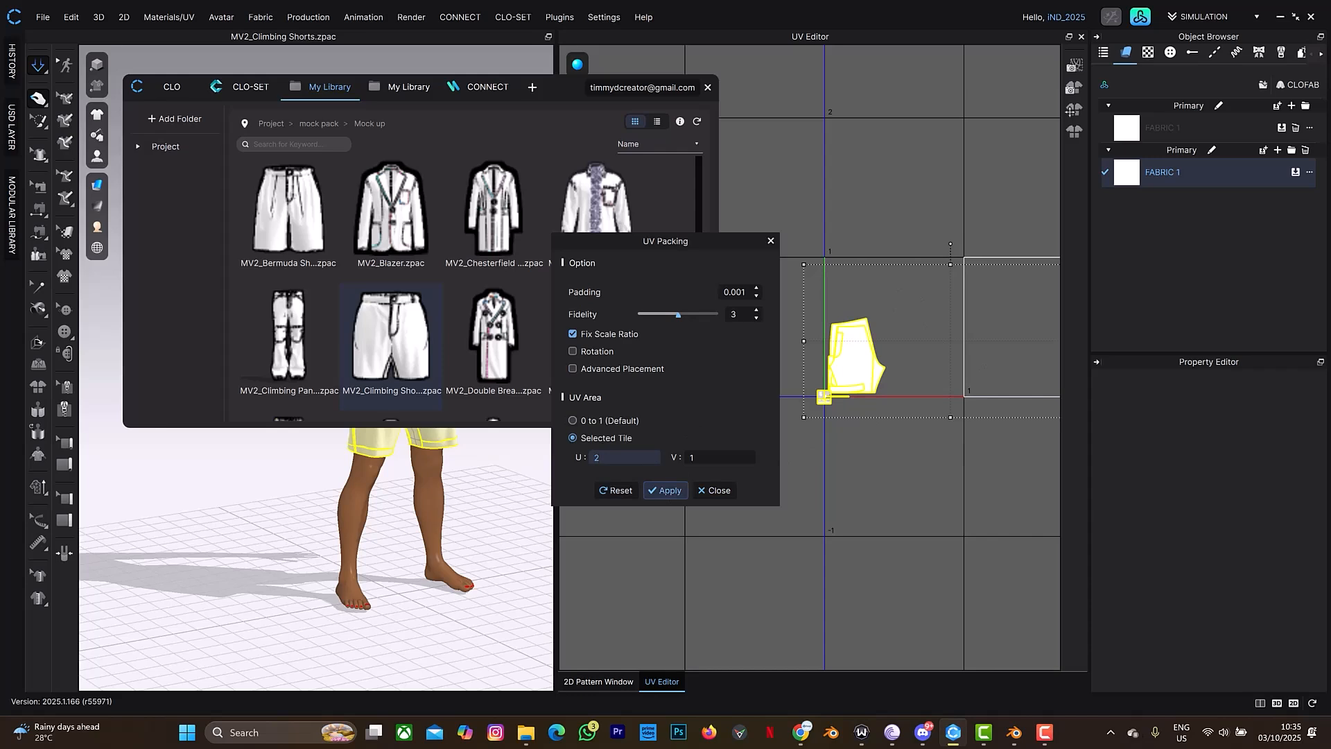
click(665, 490)
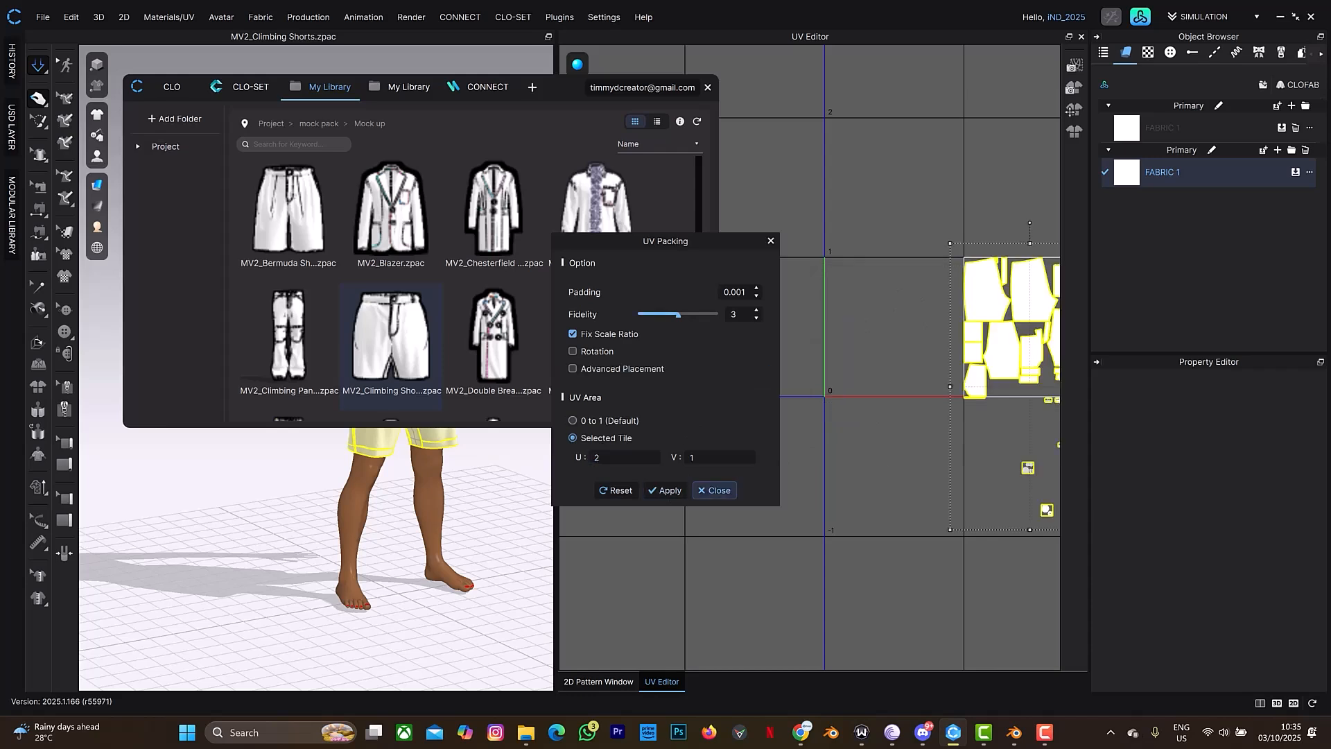
click(714, 490)
middle_drag(971, 443, 829, 436)
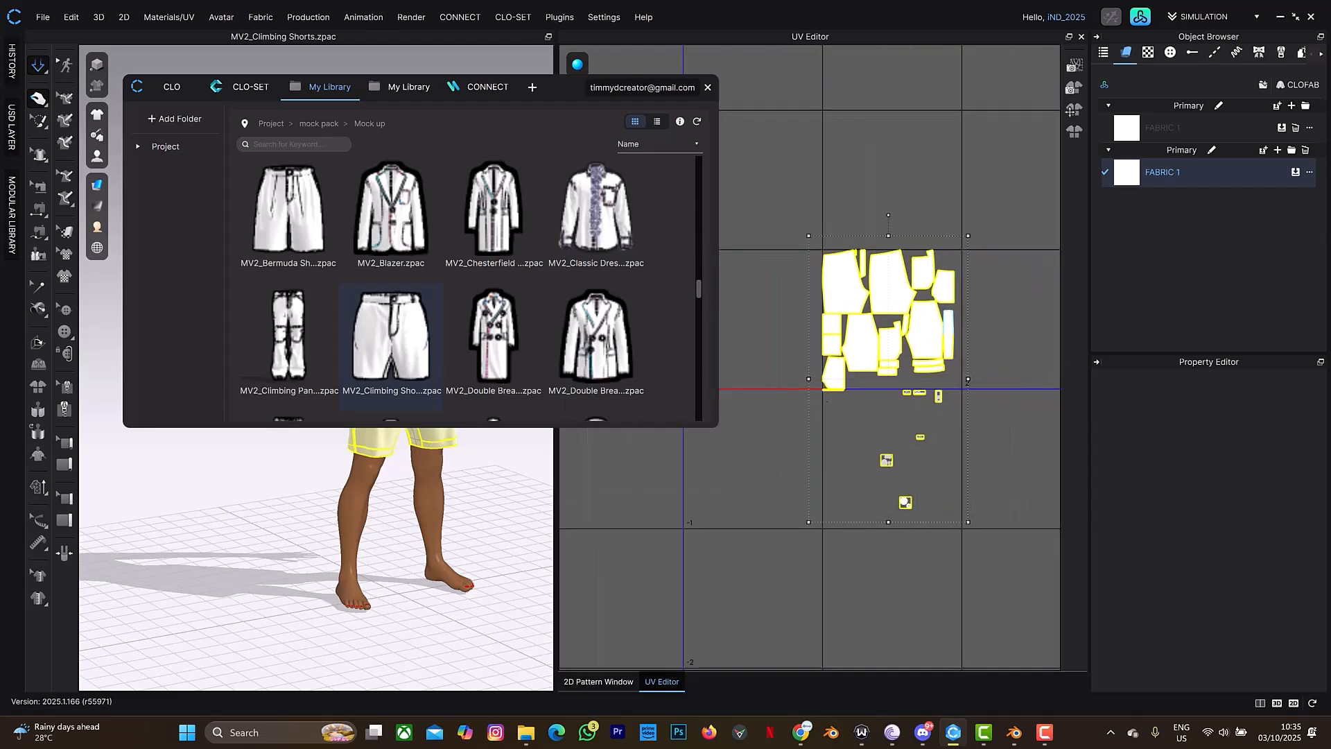
click(1017, 479)
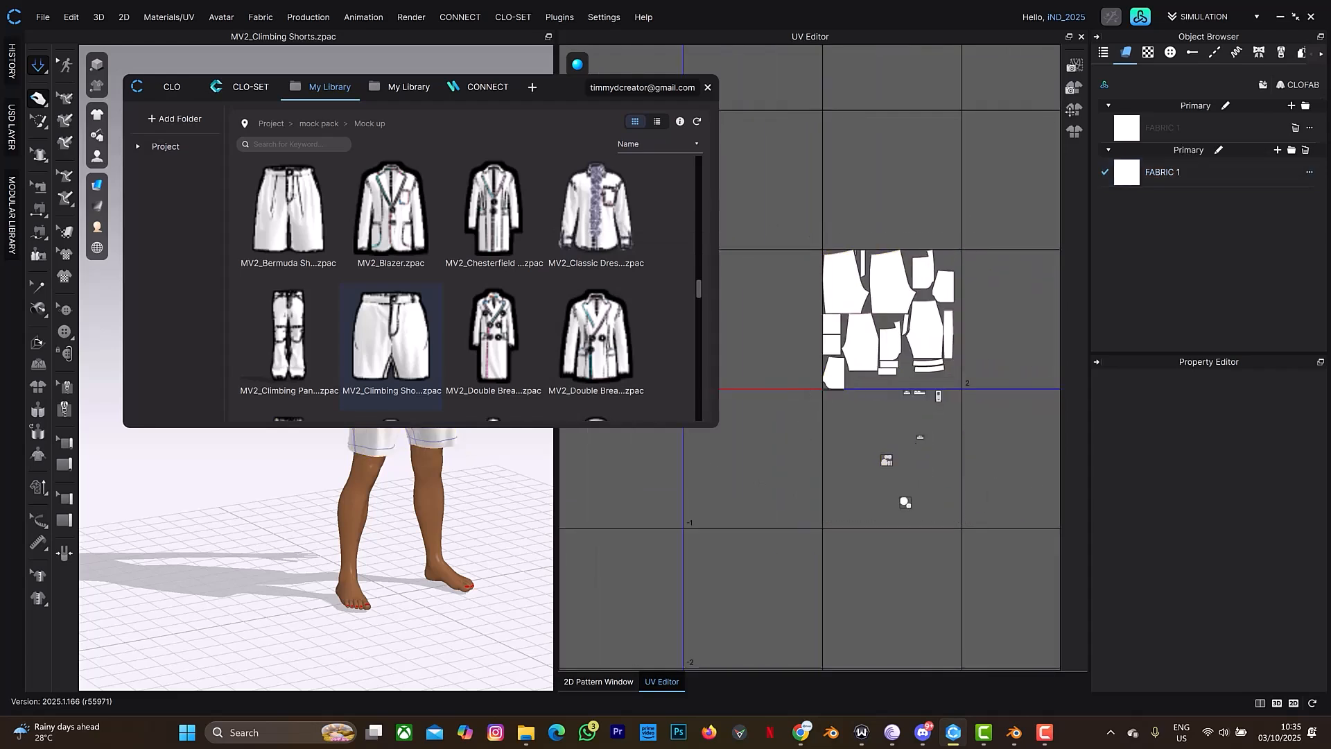
- Move the small trim pieces lying just below the packed tile up into its lower gap, leaving nothing selected
scroll(915, 441, down, 3)
drag(955, 362, 975, 325)
click(921, 355)
drag(920, 335, 923, 332)
mouse_move(815, 419)
mouse_down()
mouse_move(867, 430)
mouse_move(957, 586)
mouse_up()
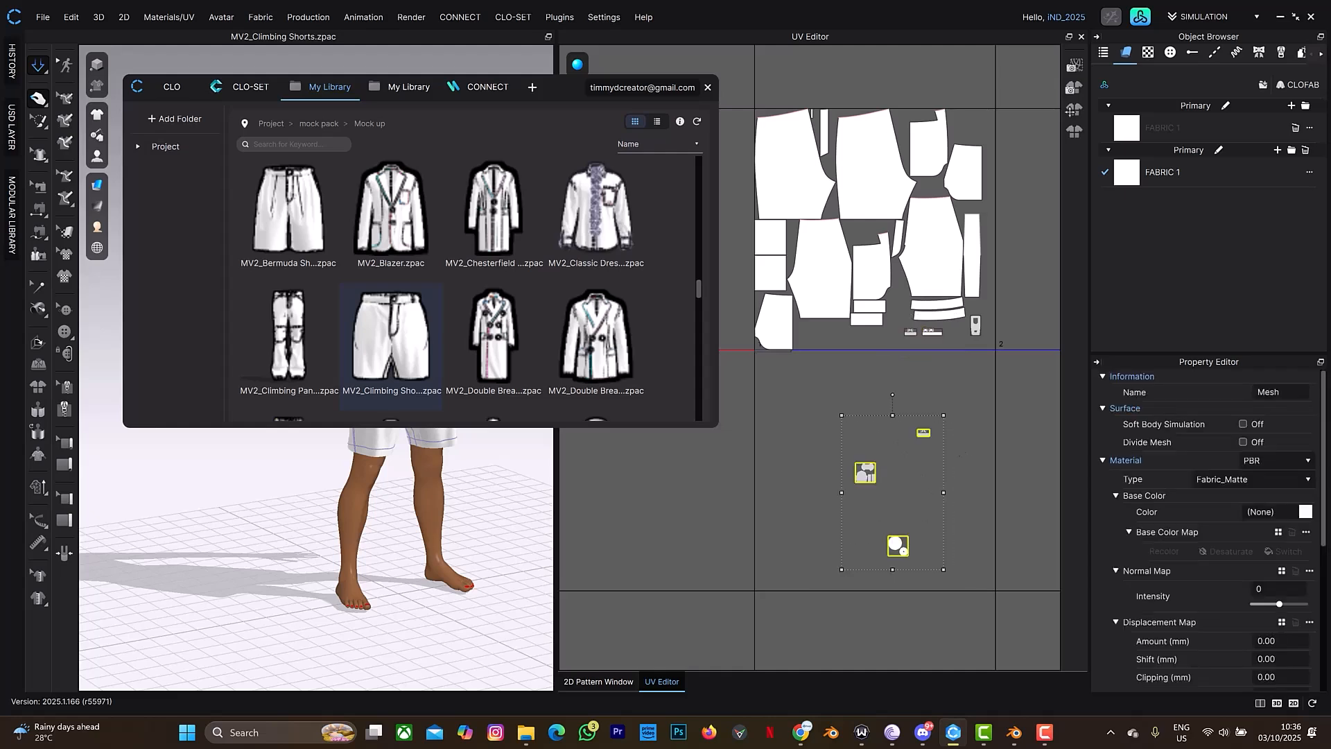
click(977, 495)
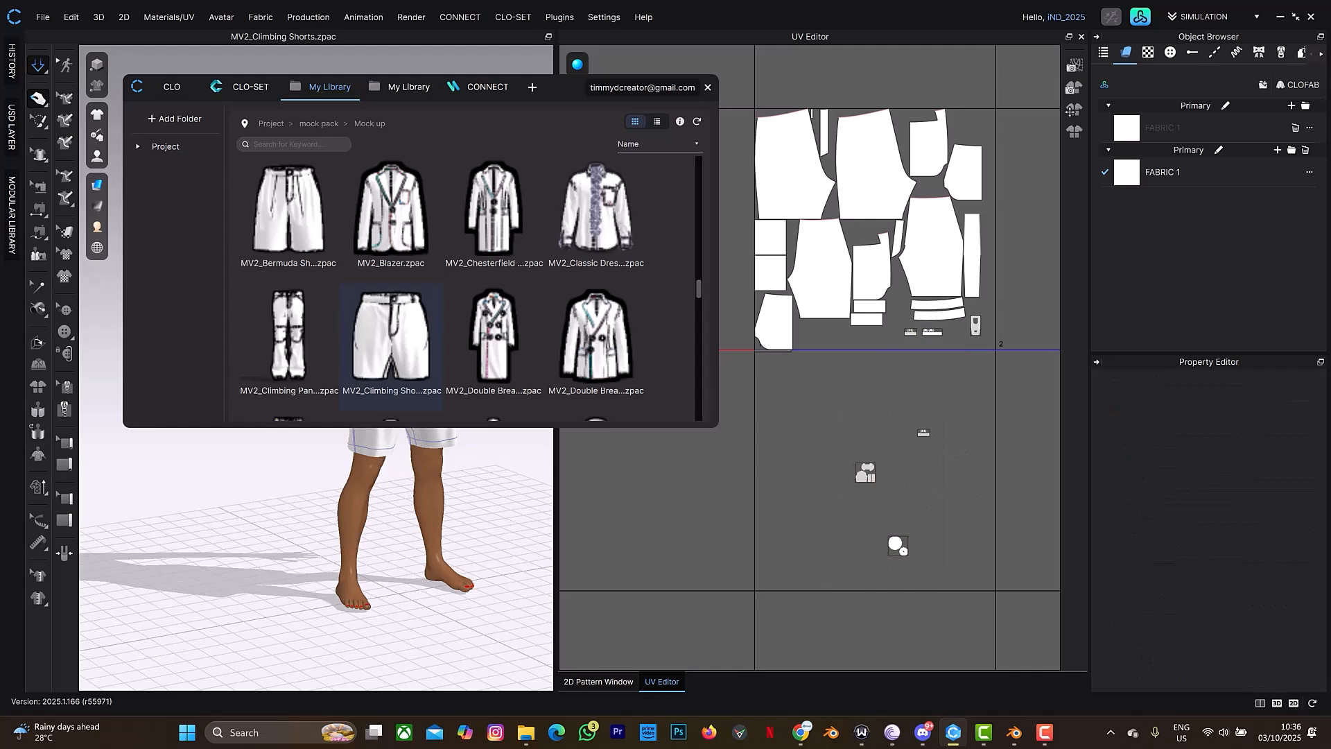
- Move the remaining trim pieces farther below the tile into the free space along its lower edge, beside the packed pieces
click(865, 472)
drag(866, 472, 820, 336)
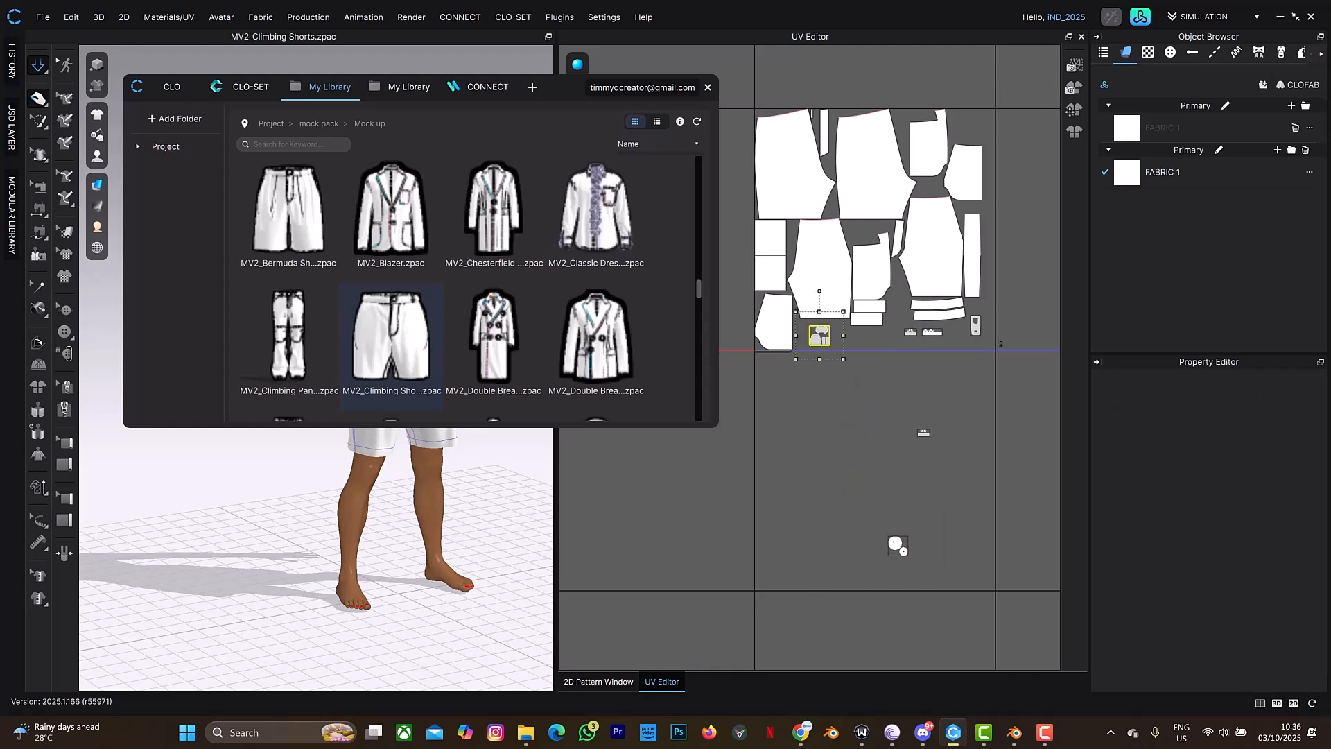
drag(898, 545, 847, 350)
scroll(854, 339, up, 4)
drag(1010, 552, 895, 330)
scroll(884, 459, down, 3)
scroll(736, 445, up, 4)
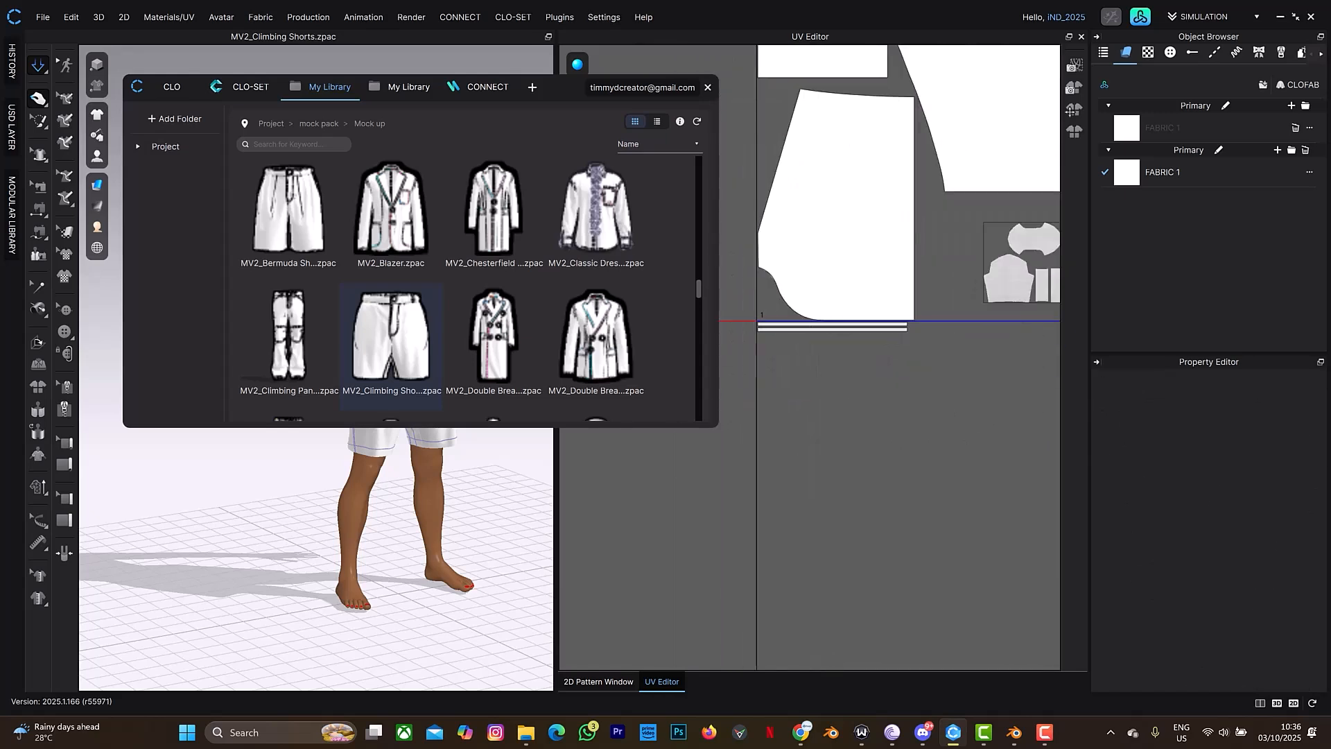
- Move the zipper chain strips from below the tile into the free space near the small trims and close the UV Editor
drag(738, 313, 957, 386)
drag(739, 313, 957, 386)
scroll(840, 370, down, 3)
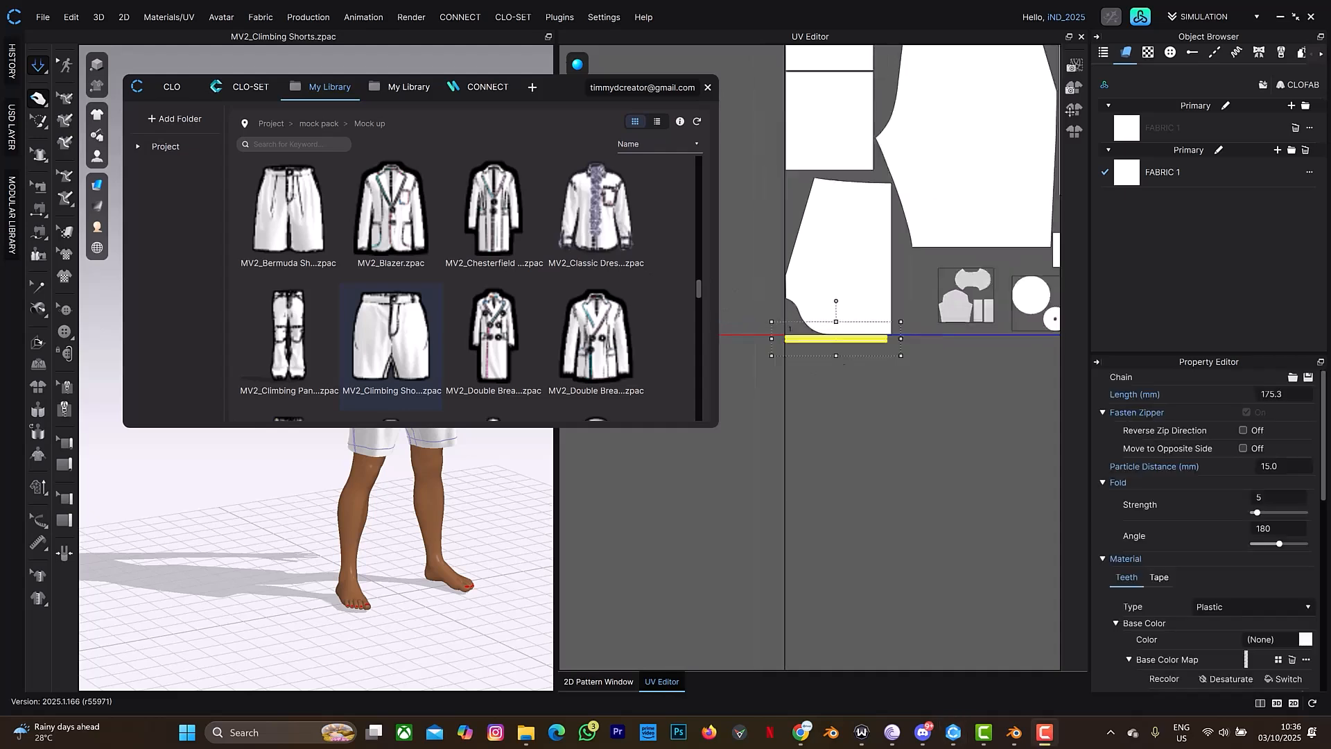
middle_drag(840, 371, 738, 370)
drag(760, 346, 1012, 331)
click(911, 431)
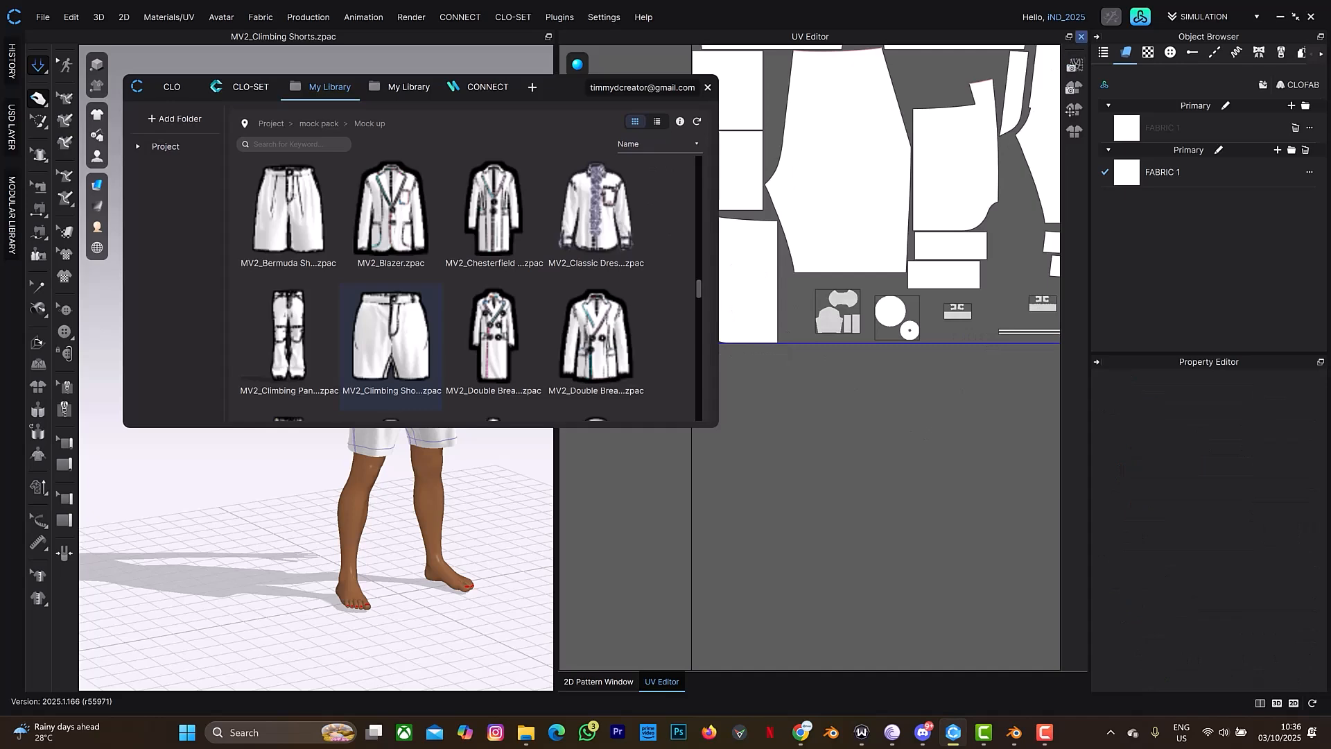
click(1081, 37)
- Add MV2_Loose Fit Crewneck Sleeveless T-Shirts.zpac from the library with load type Add, without saving the current file, and close the library
scroll(494, 332, down, 3)
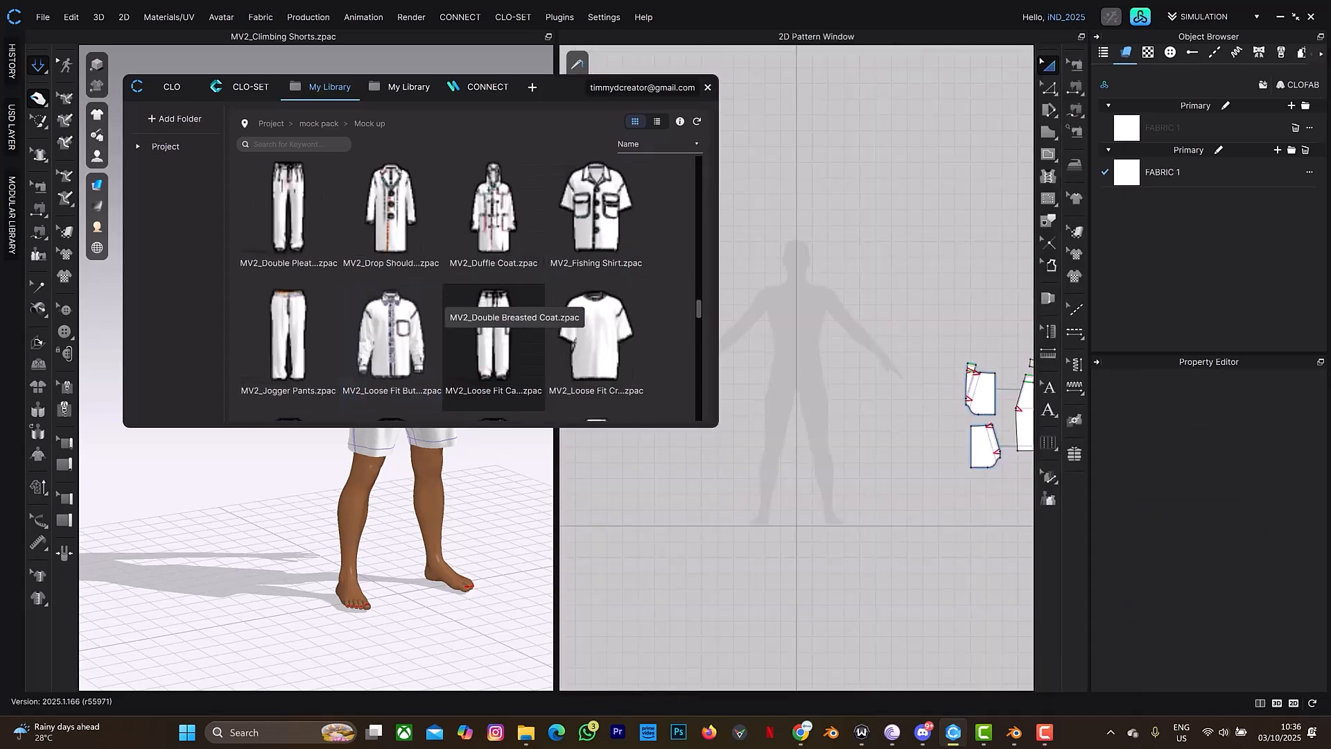
scroll(493, 333, down, 3)
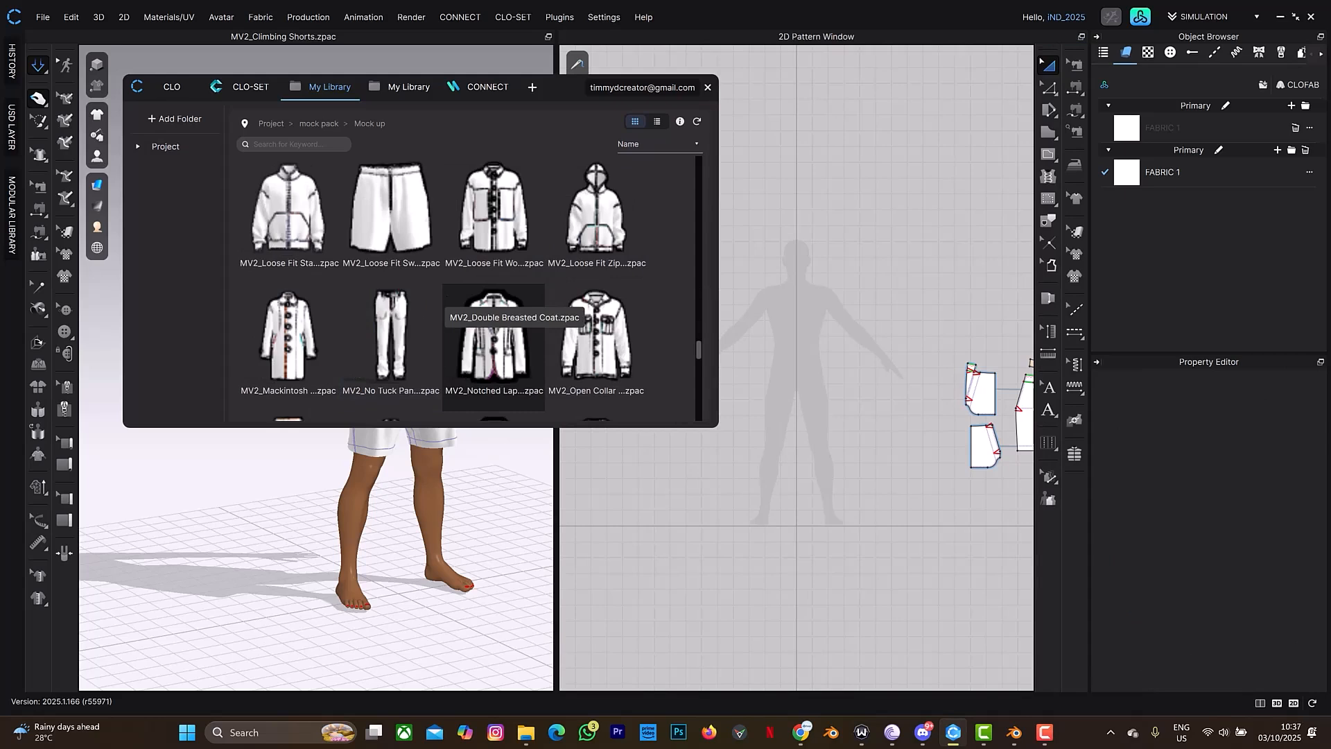
scroll(447, 299, up, 3)
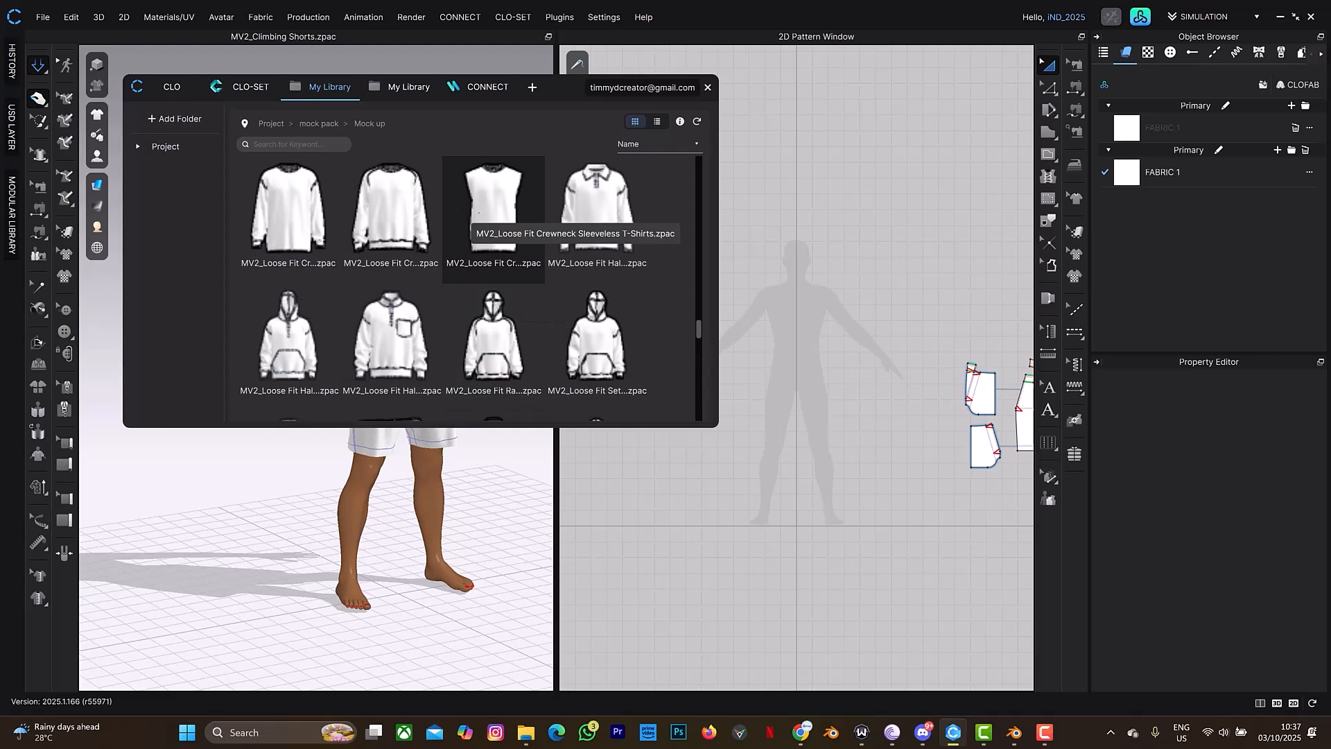
click(479, 213)
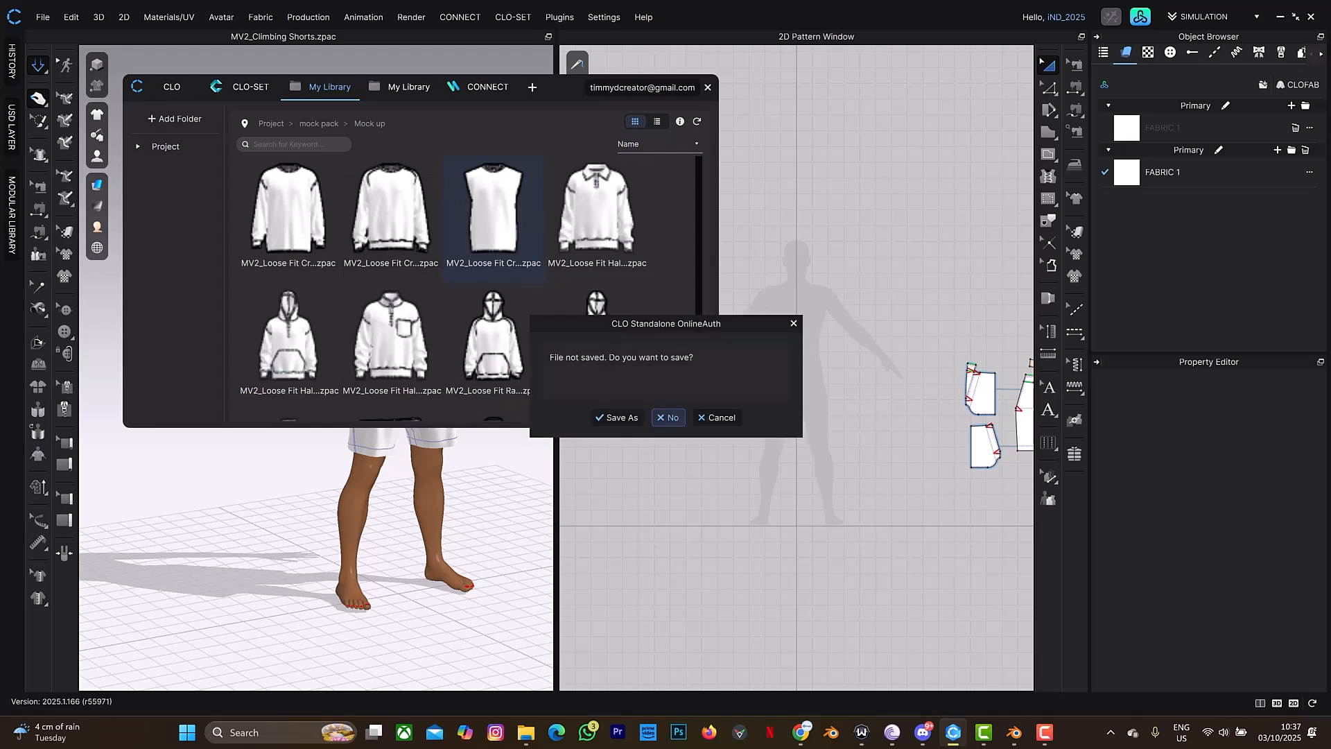
click(668, 417)
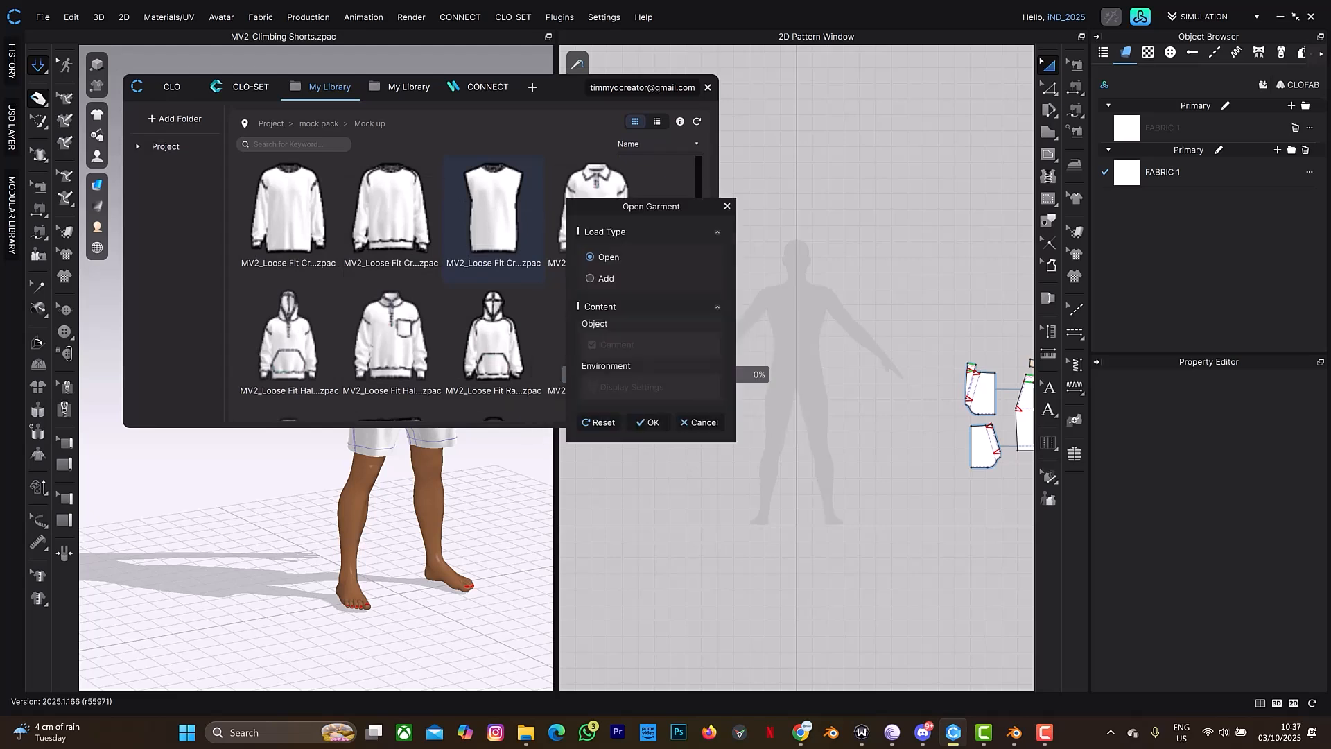
click(605, 278)
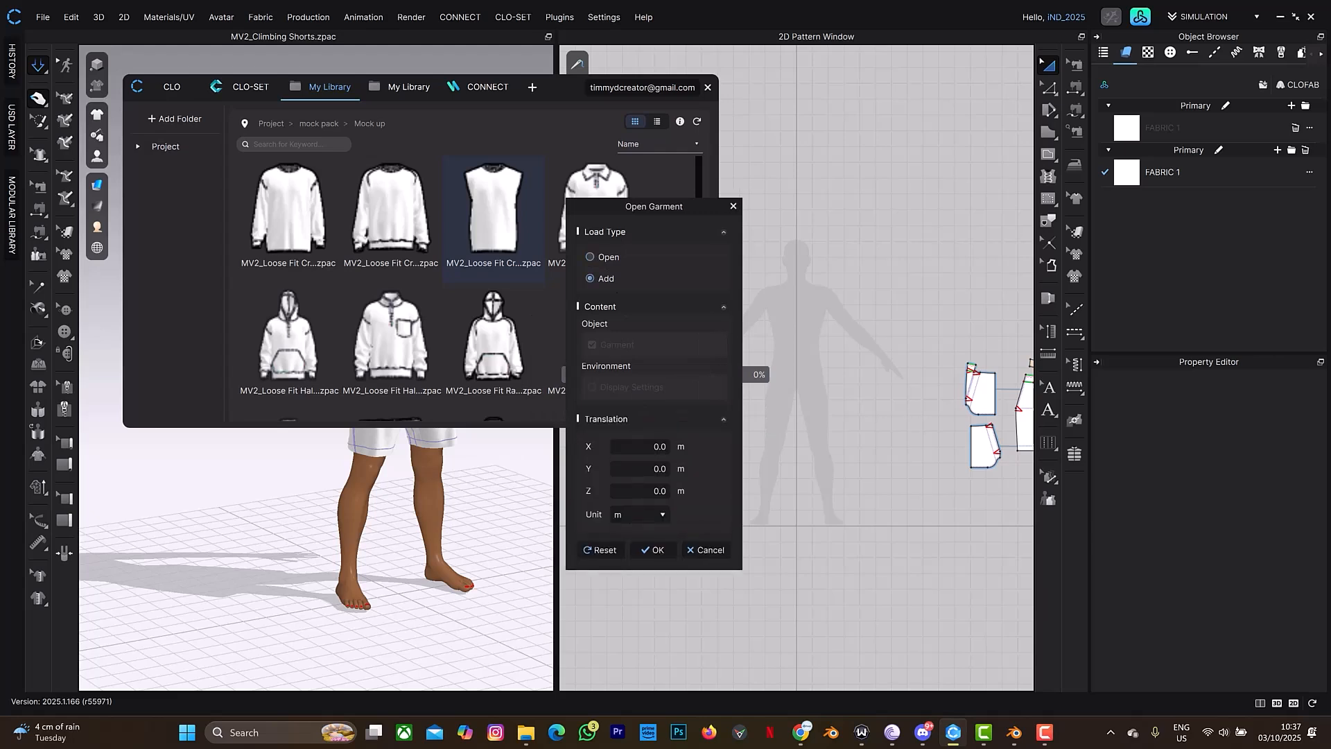
click(652, 550)
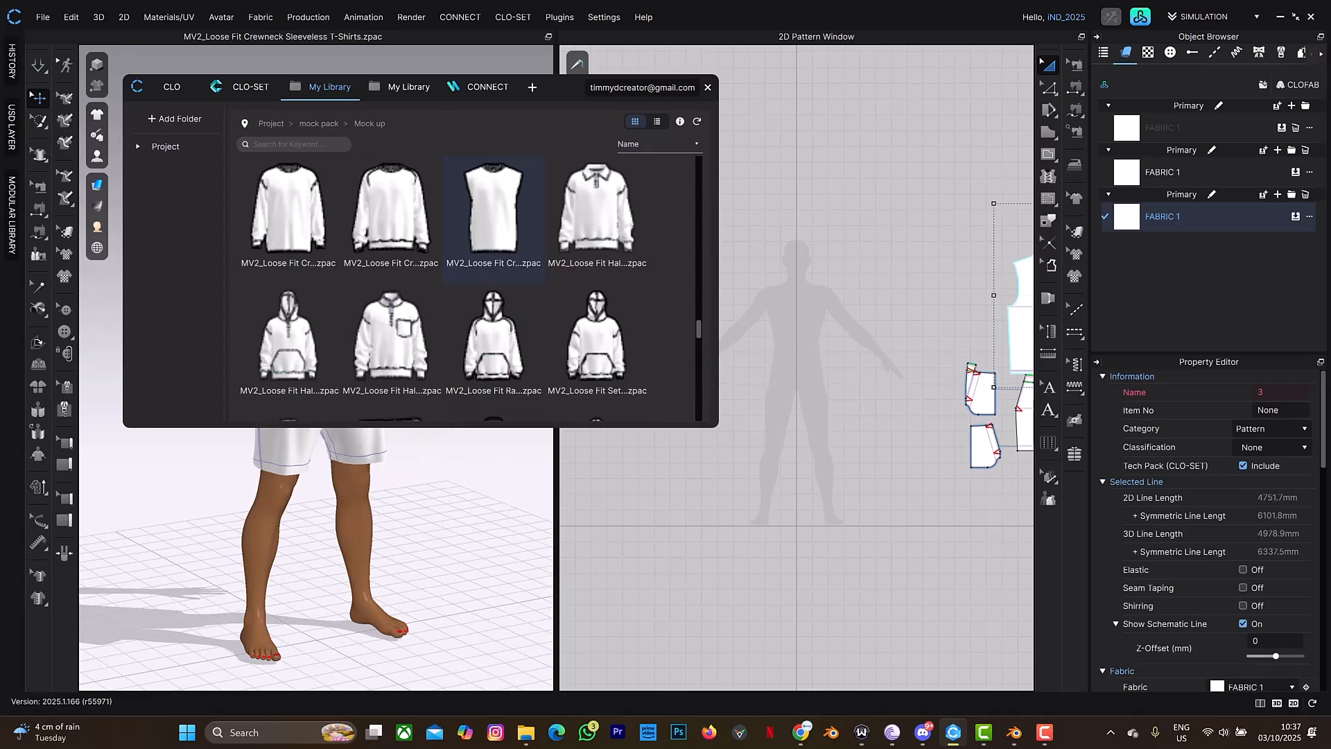
click(707, 87)
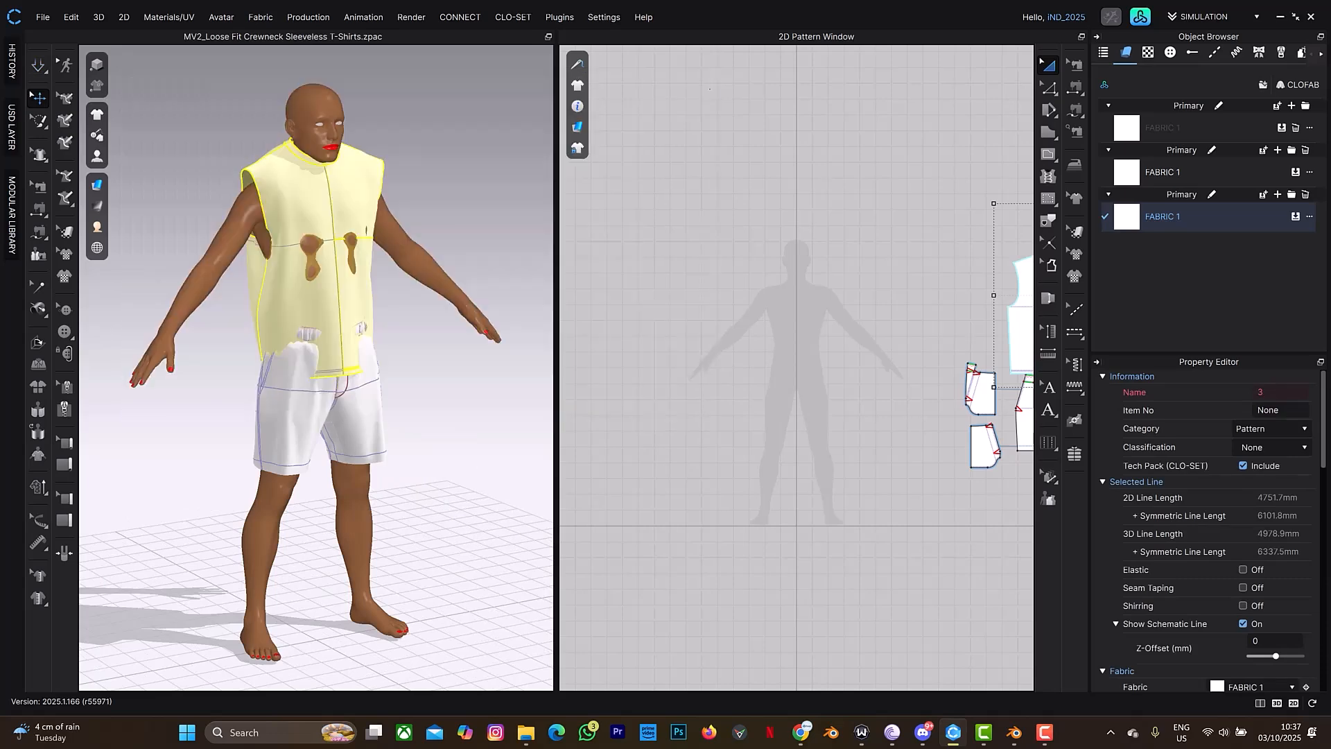
- Lower the T-shirt slightly on the avatar and move its 2D patterns clear above the shorts' patterns
right_drag(375, 347, 457, 346)
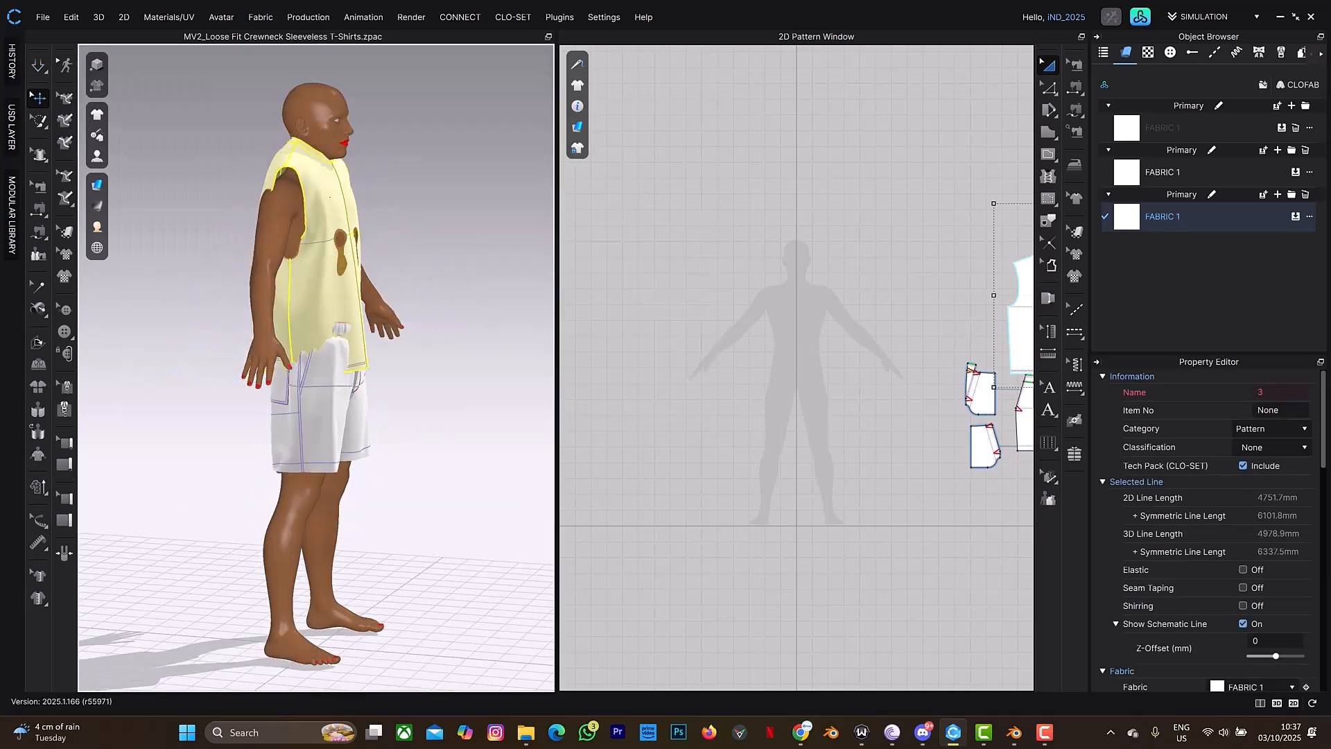
click(330, 207)
drag(330, 168, 330, 171)
right_drag(421, 277, 519, 345)
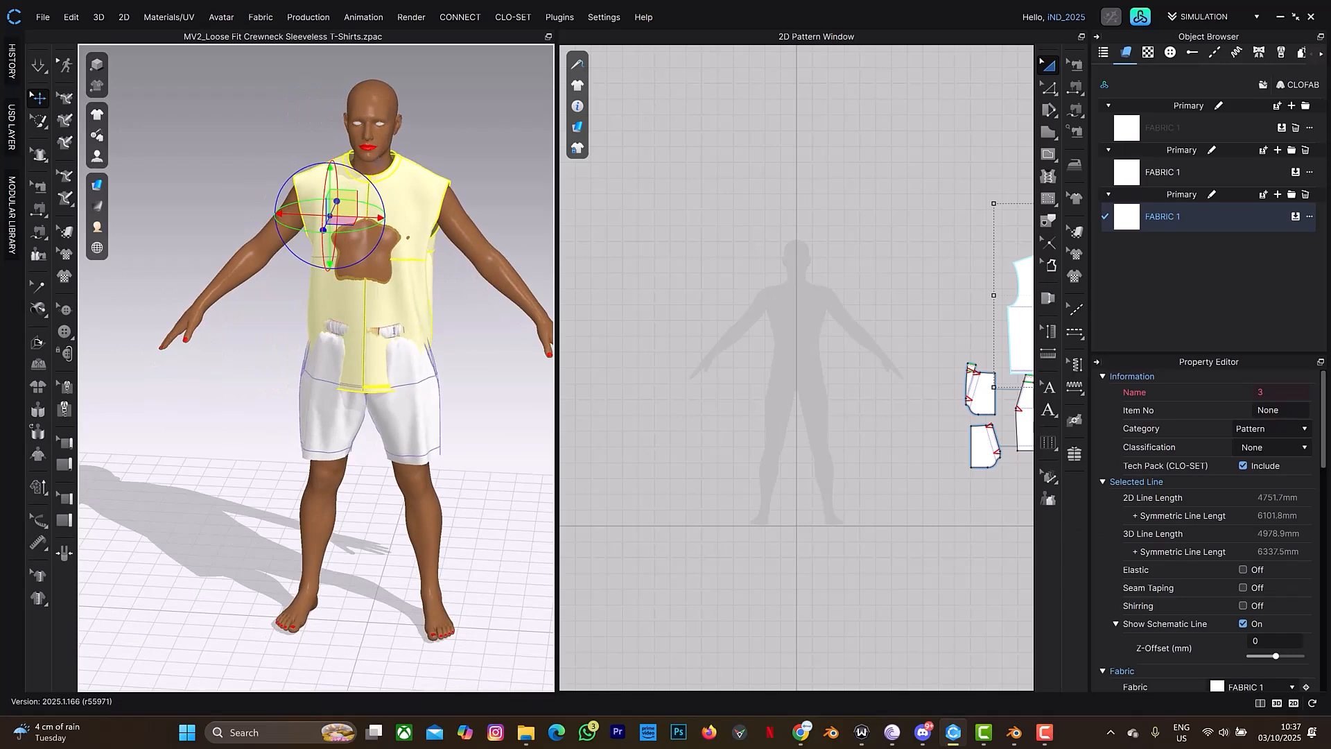
middle_drag(950, 341, 711, 374)
drag(945, 384, 940, 298)
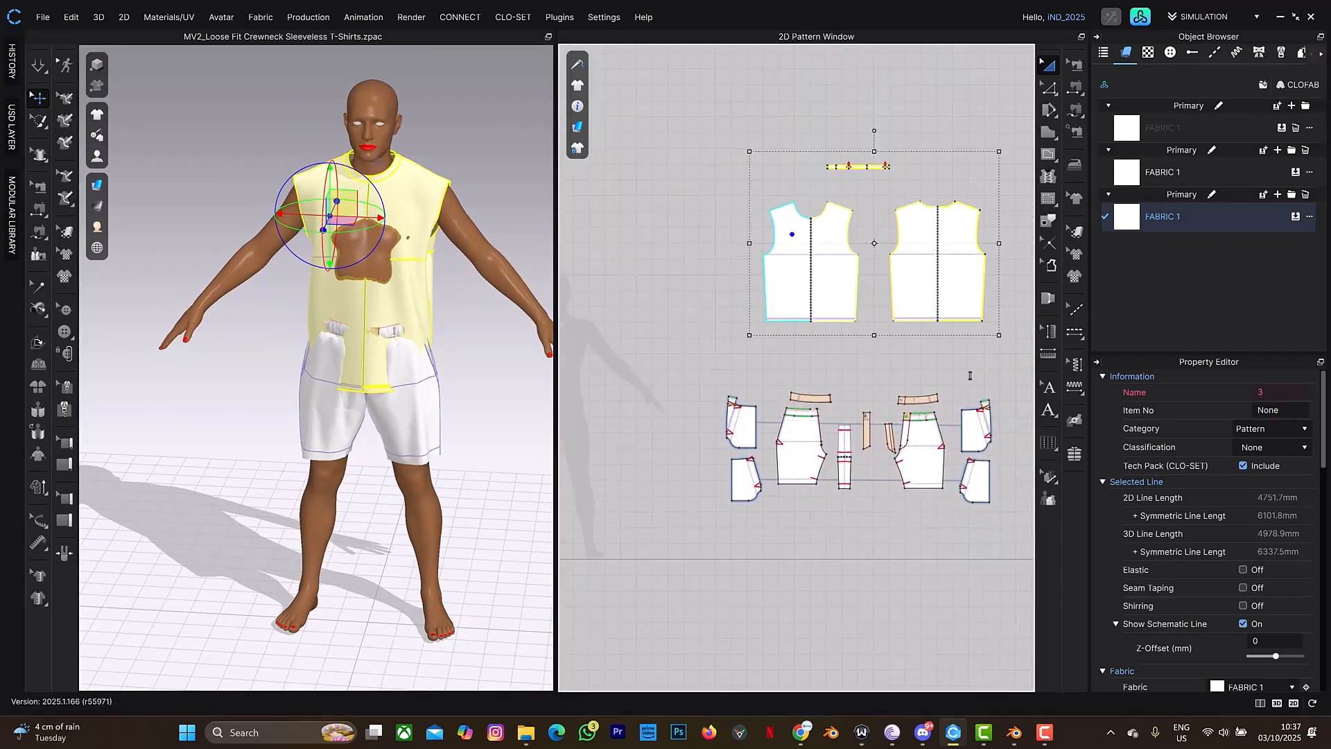
- Set the simulation layer of the selected T-shirt patterns to 2
scroll(1209, 527, down, 3)
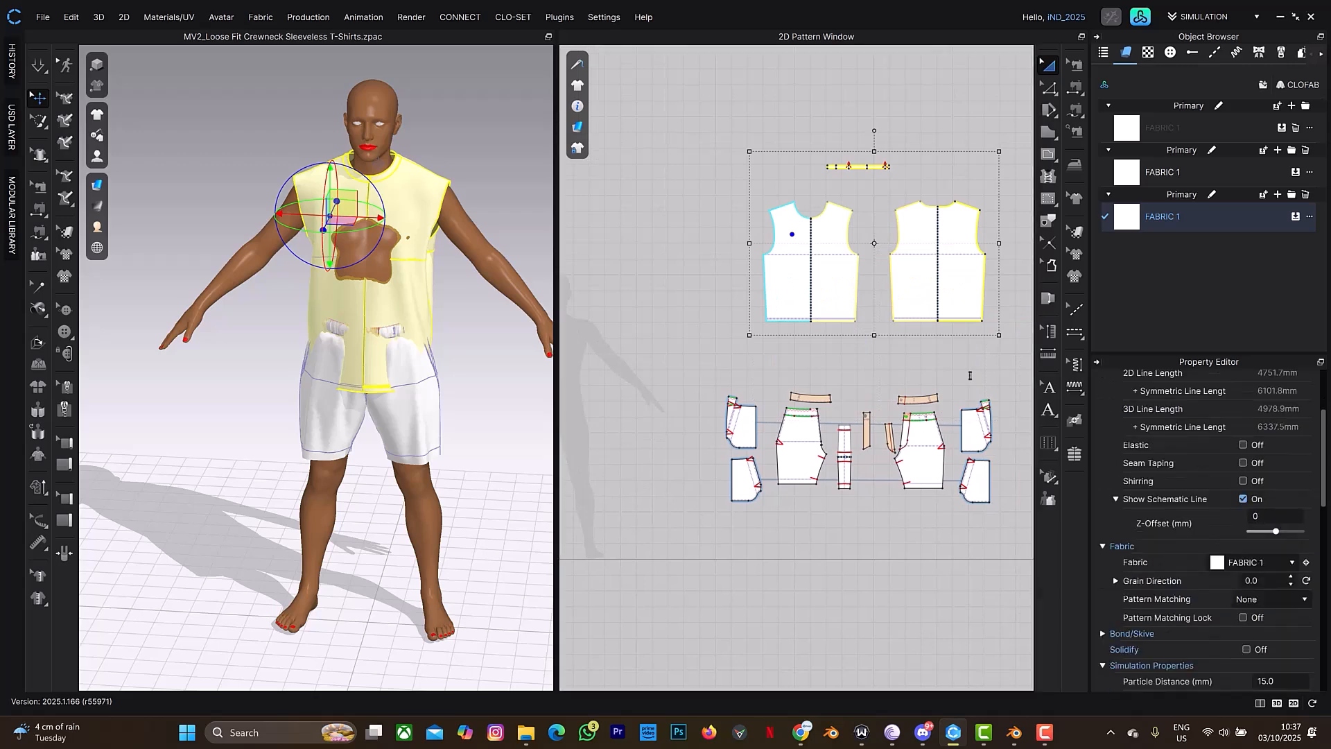
scroll(1208, 527, down, 4)
click(1274, 533)
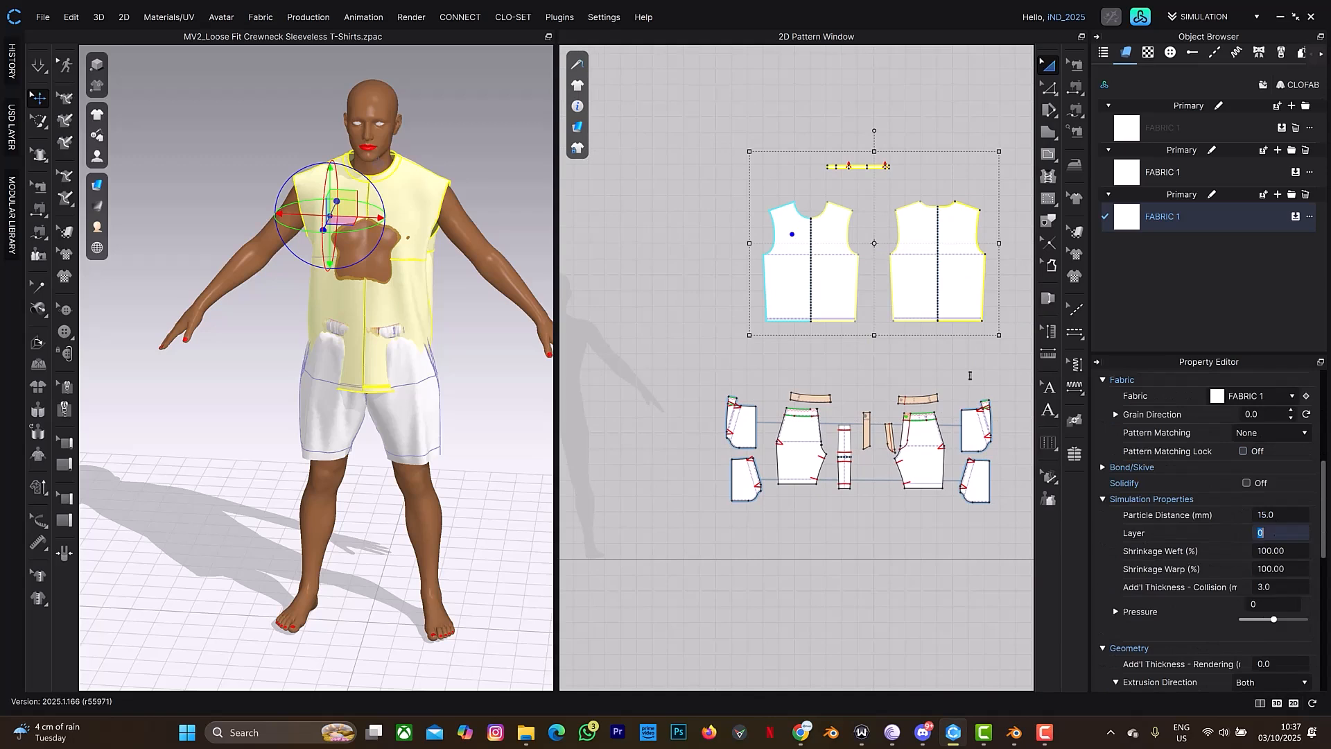
text(2)
key(Return)
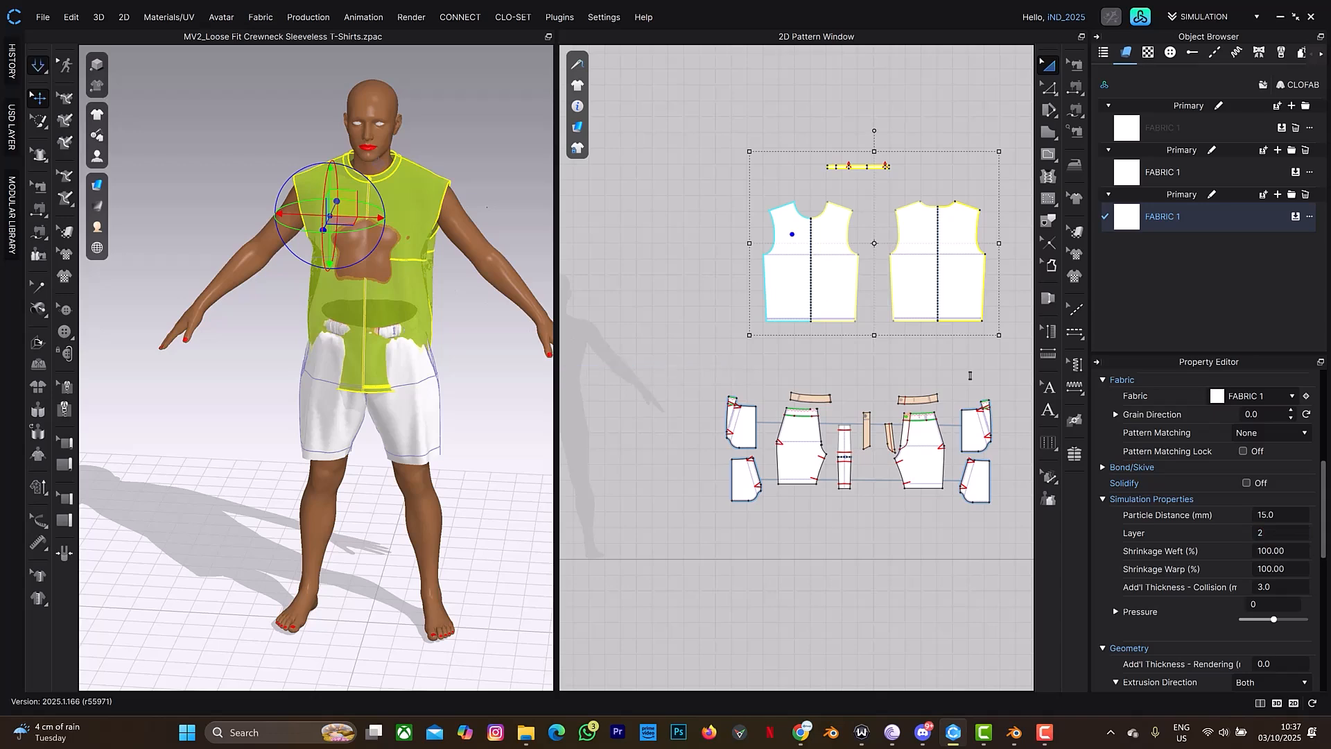
- Simulate the T-shirt and pull its lower hem outward at the front, back and side so it drapes over the shorts
key(space)
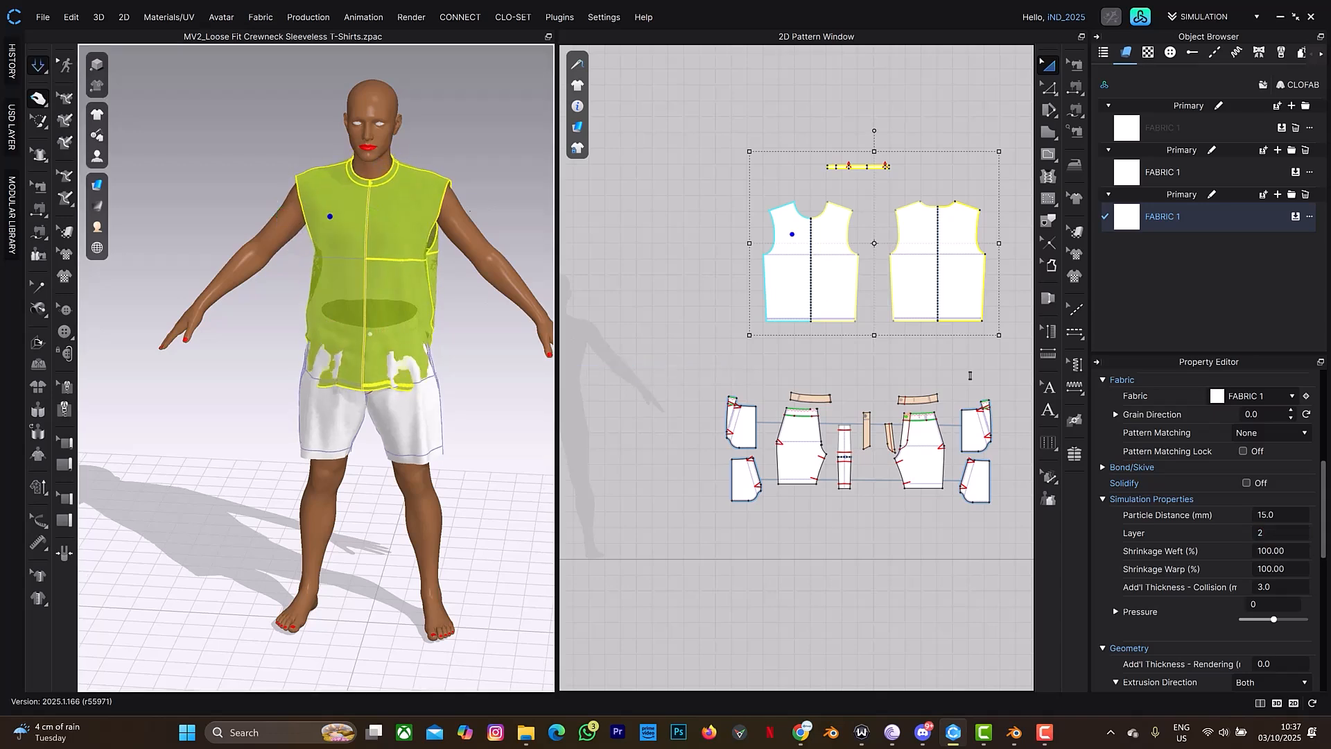
right_drag(461, 287, 425, 386)
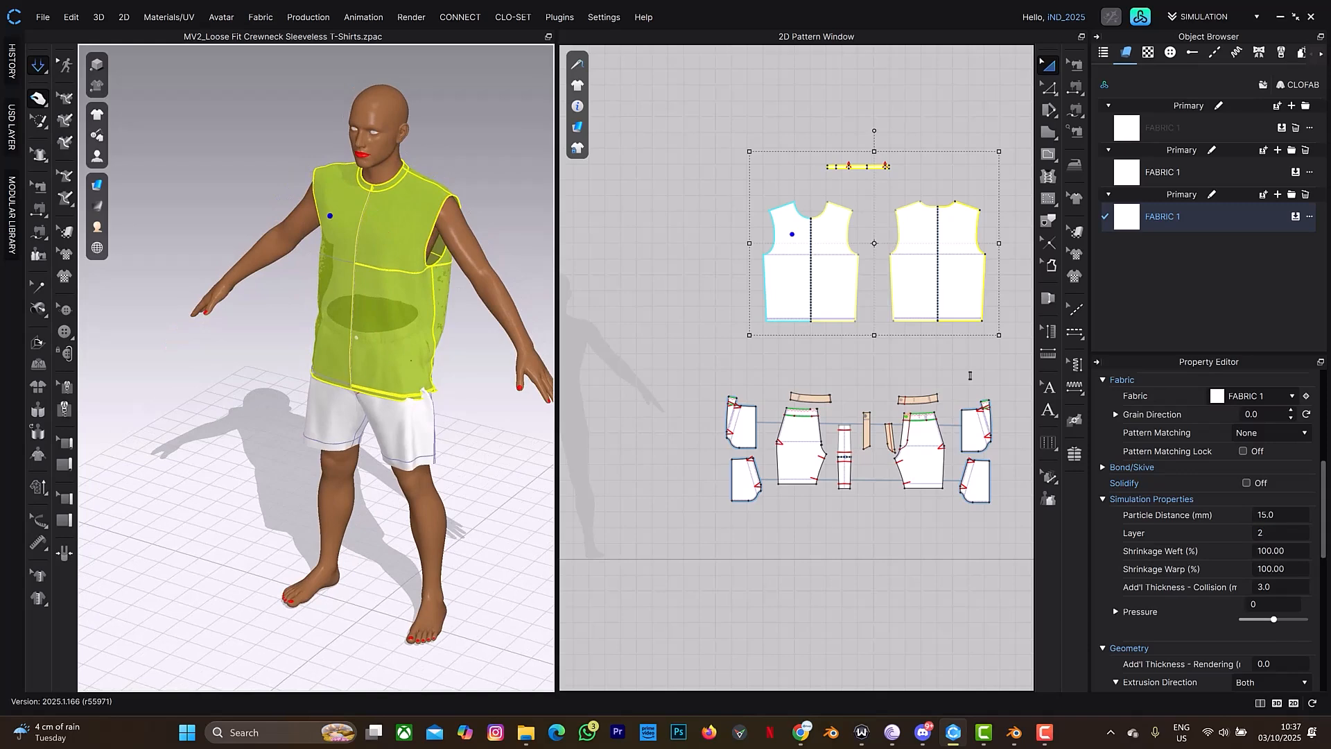
drag(435, 389, 542, 353)
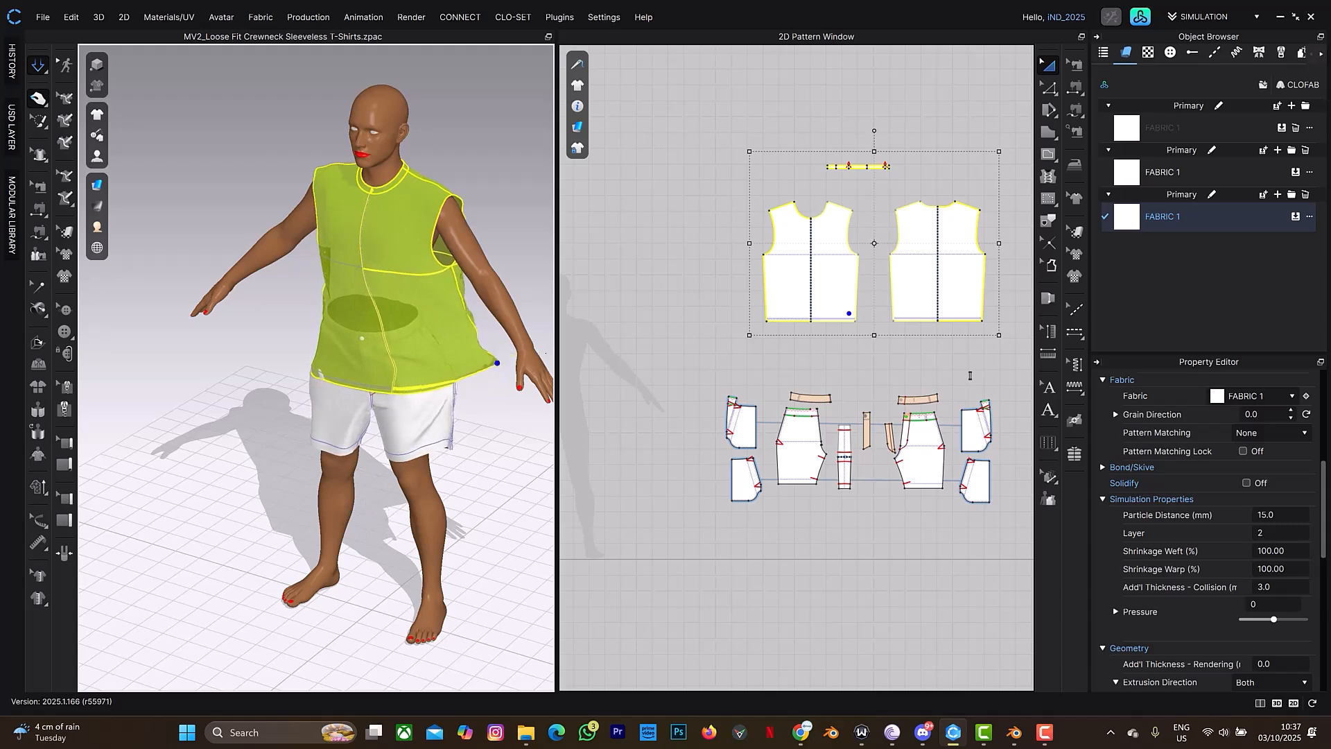
right_drag(454, 378, 480, 362)
drag(454, 376, 544, 362)
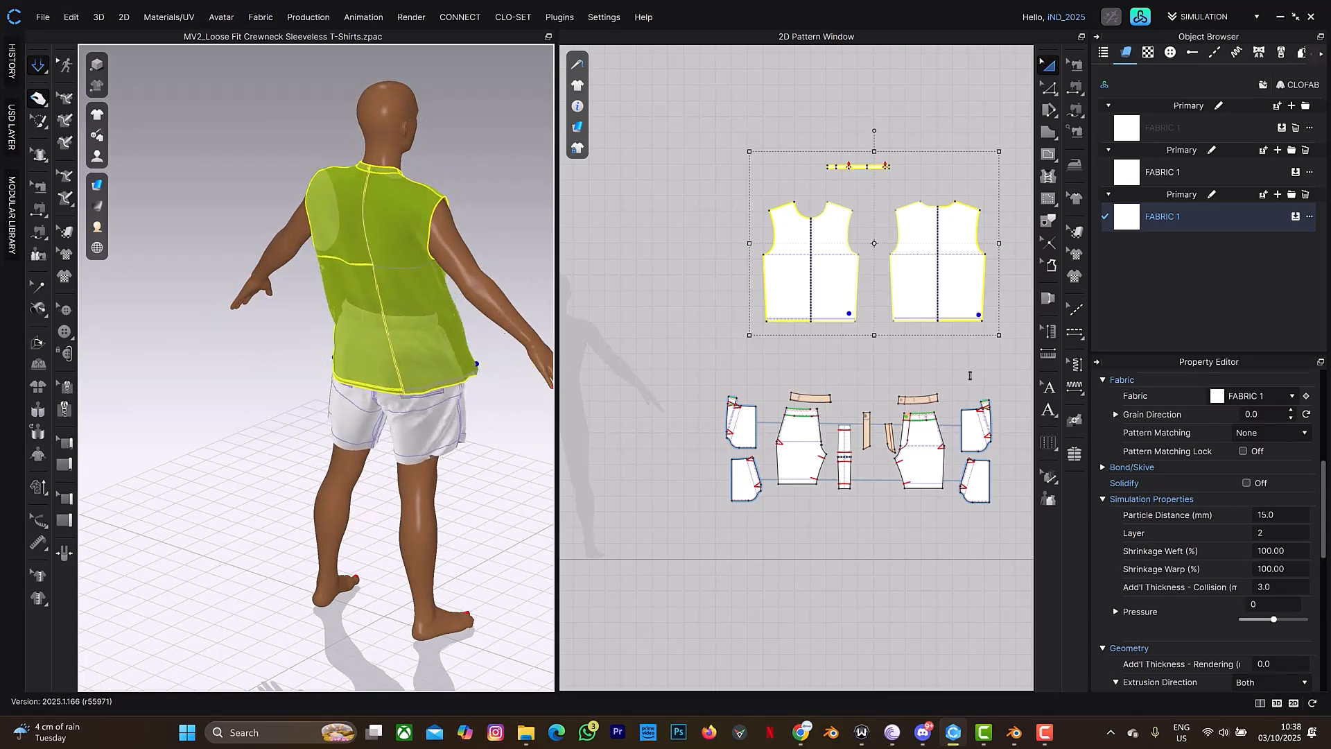
right_drag(527, 364, 392, 382)
middle_drag(392, 381, 322, 392)
right_drag(323, 392, 409, 364)
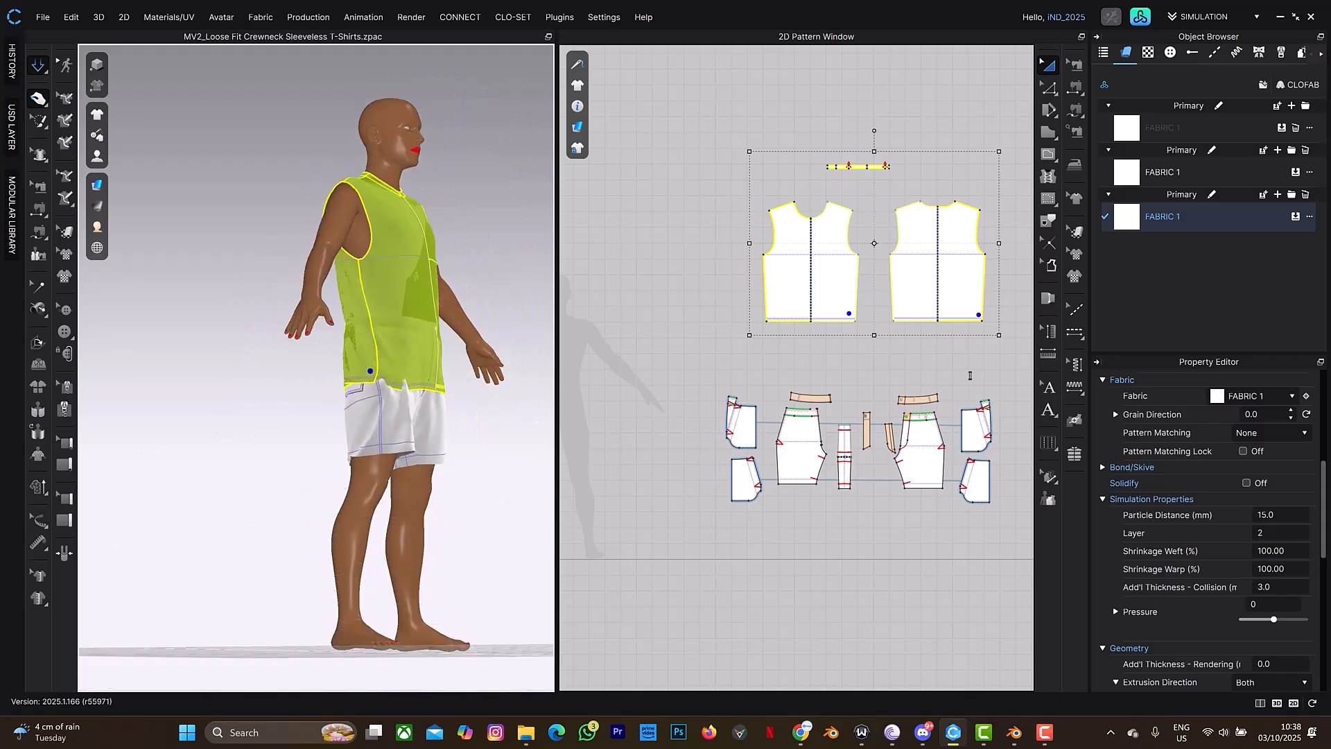
drag(524, 334, 546, 307)
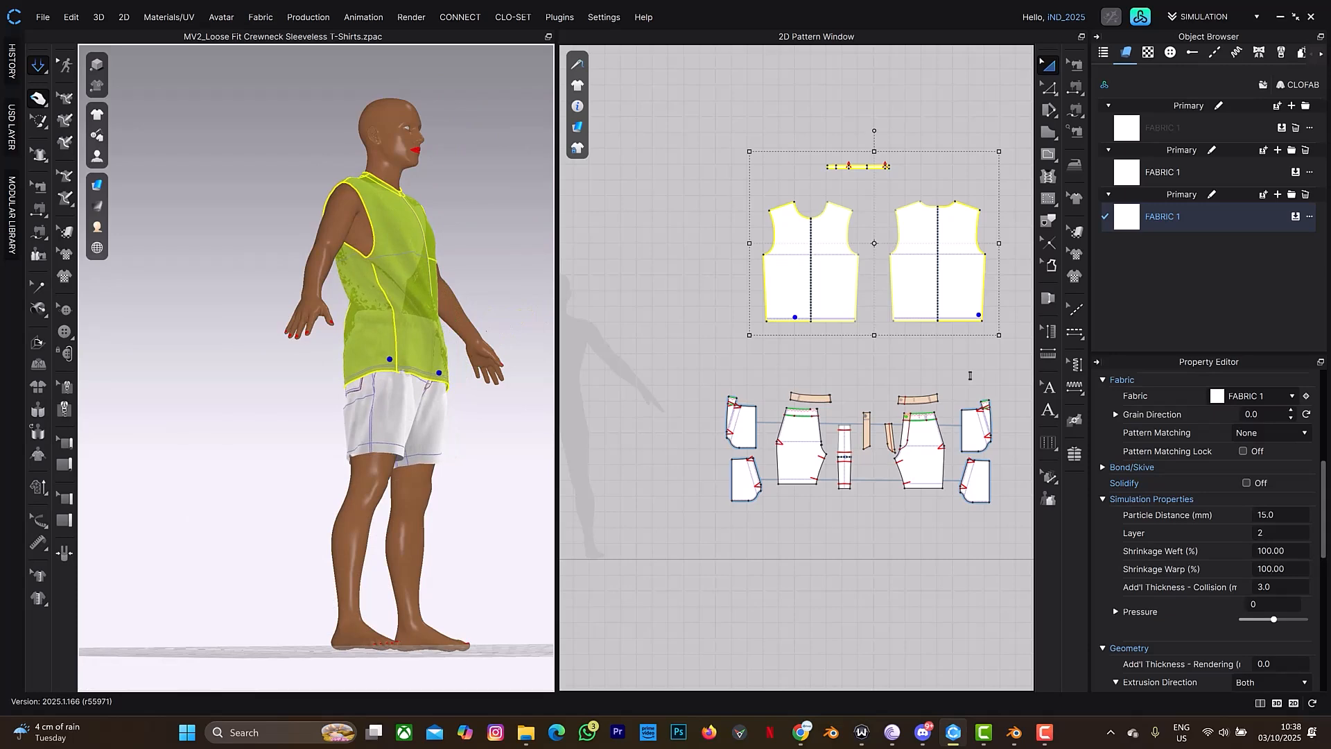
key(space)
- Set the simulation layer of the selected T-shirt patterns to 0 and simulate them on the avatar
right_drag(462, 352, 410, 296)
click(1270, 533)
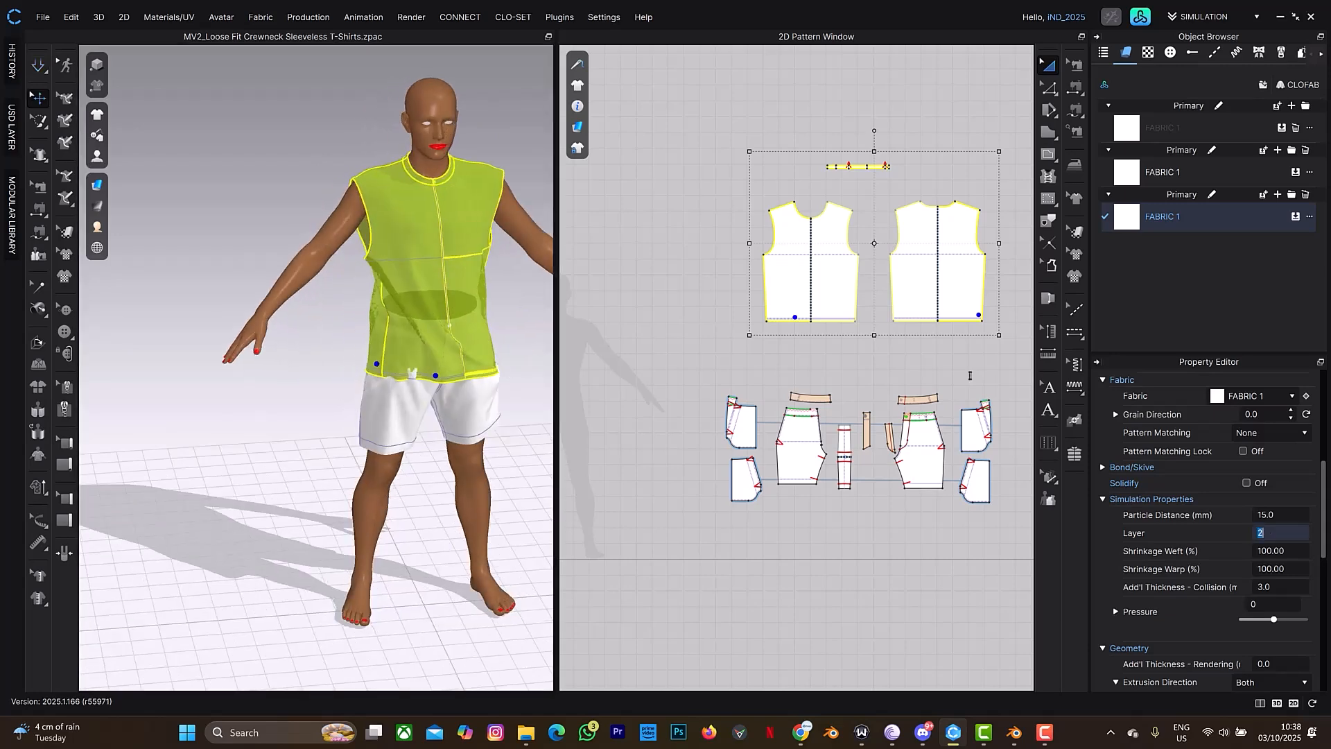
text(0)
key(Return)
key(space)
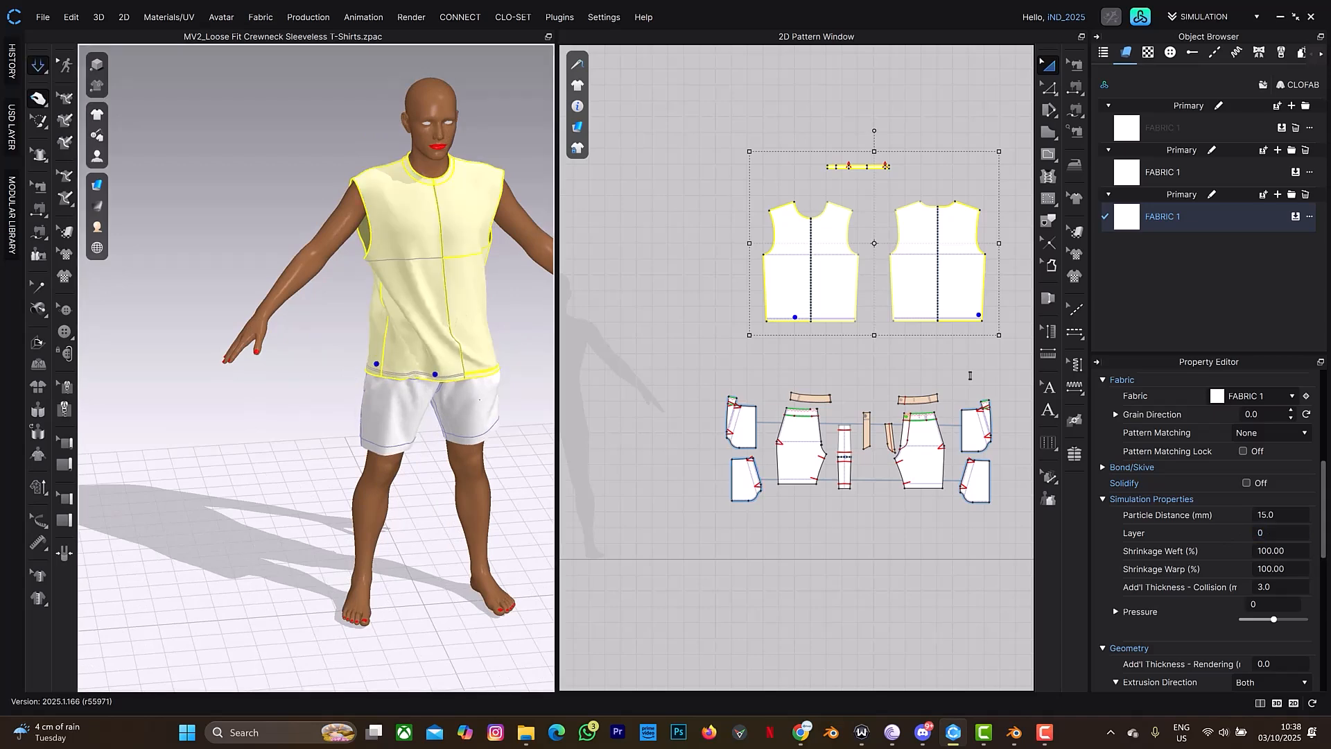
right_drag(457, 398, 333, 375)
scroll(333, 372, down, 3)
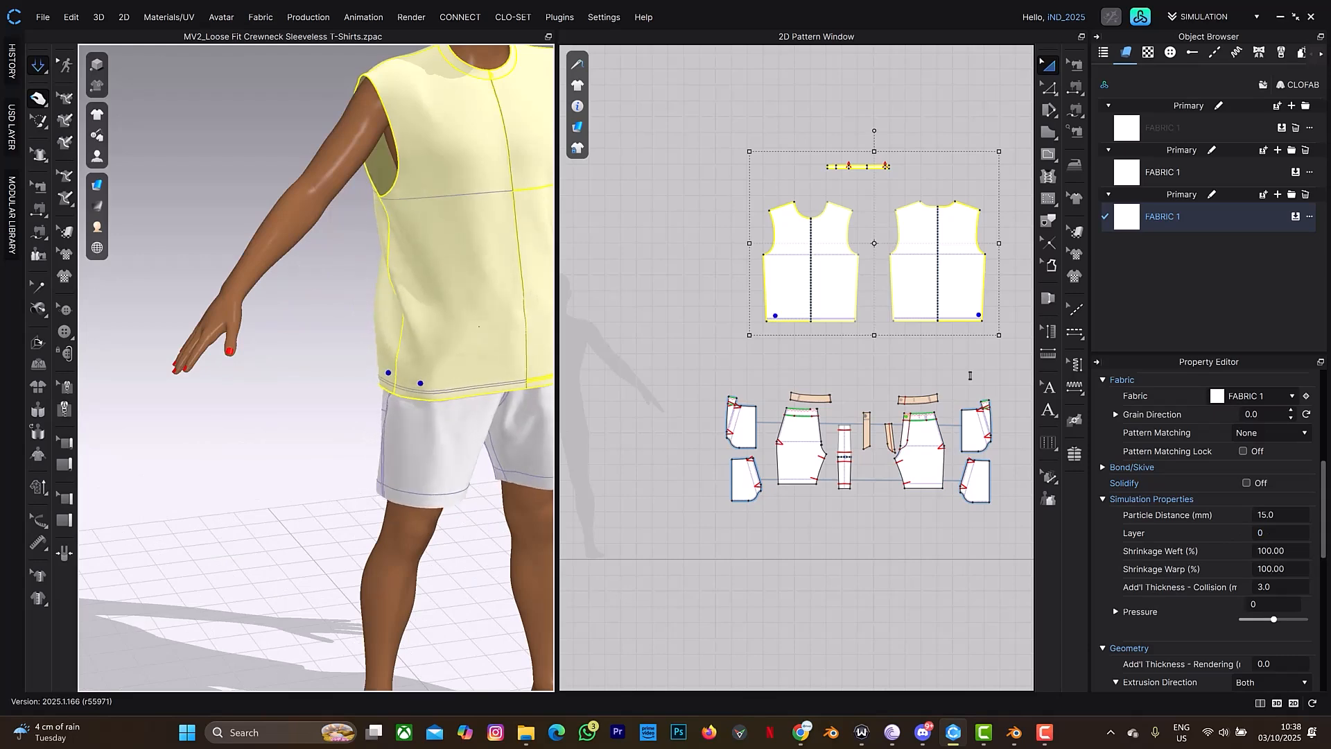
scroll(316, 370, up, 2)
right_drag(481, 321, 448, 323)
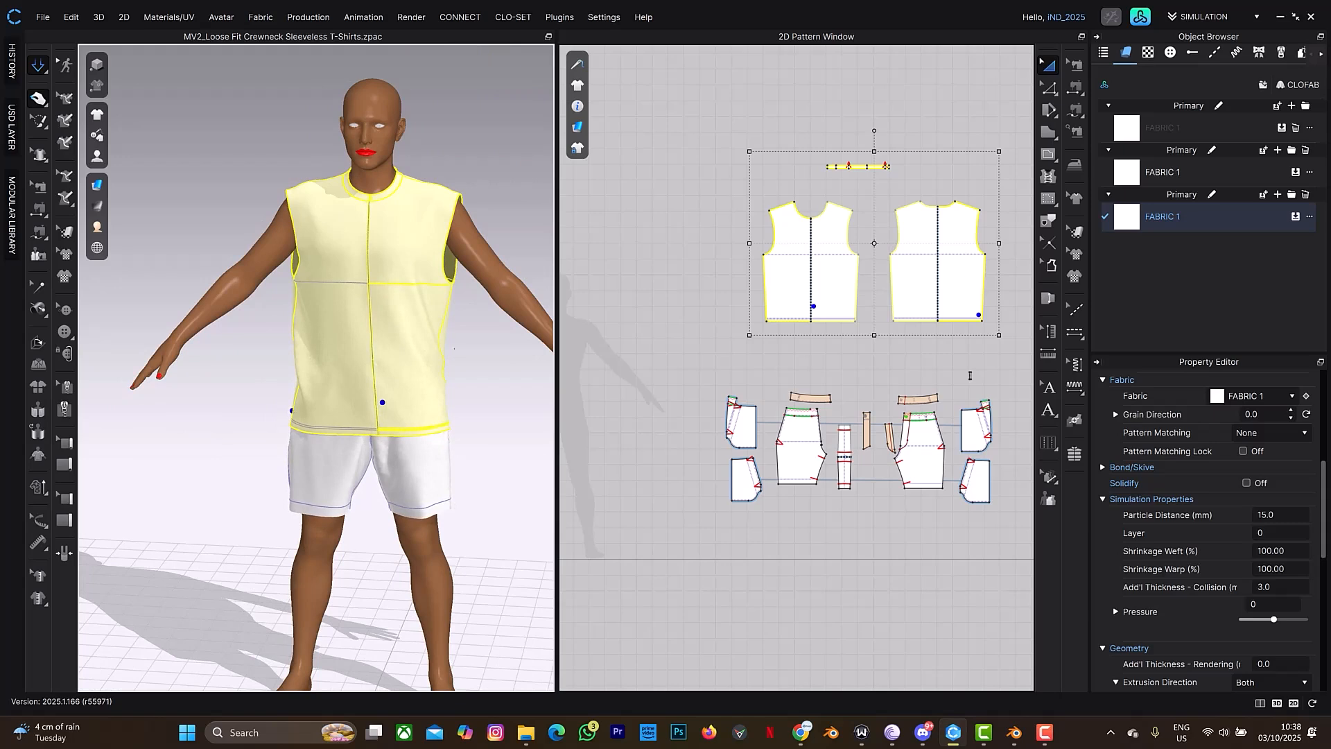
key(space)
- Search the library's CLO fabrics for "knit", apply Knit_Terry.zfab to the T-shirt patterns, and close the library
key(Tab)
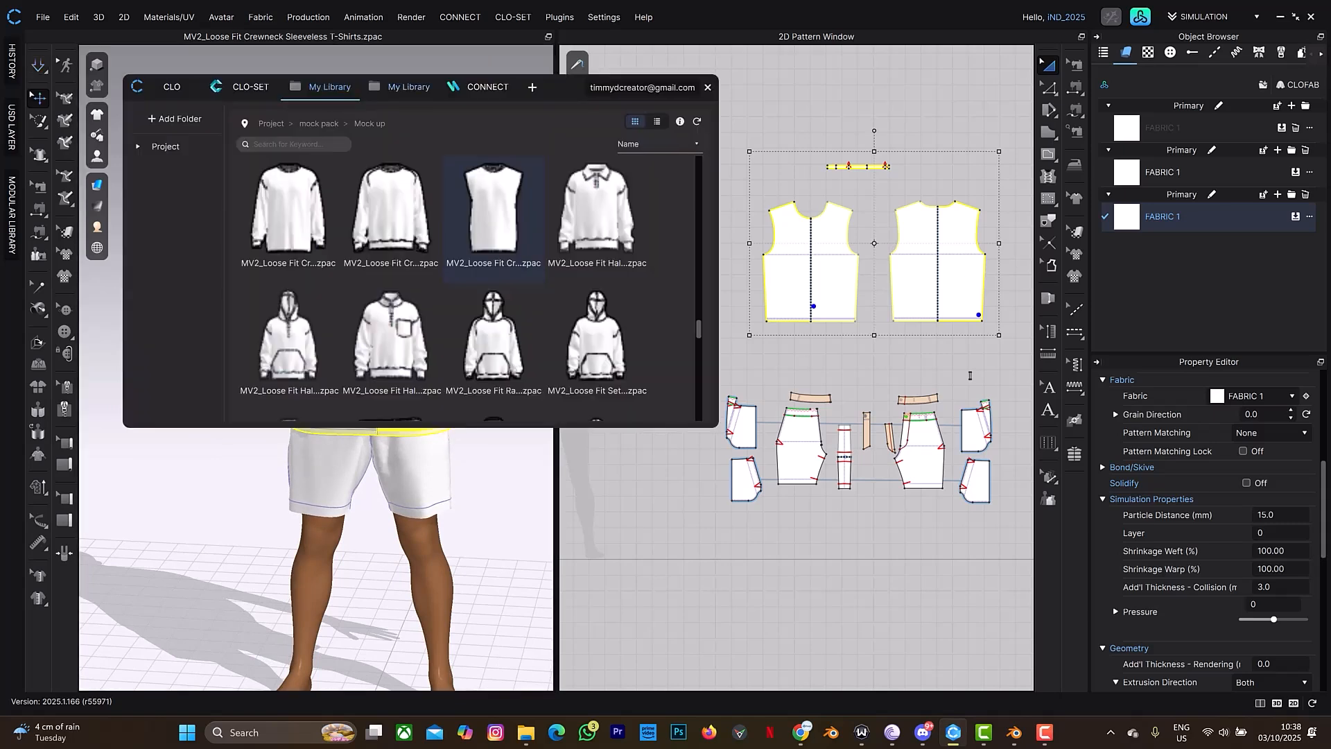
click(408, 87)
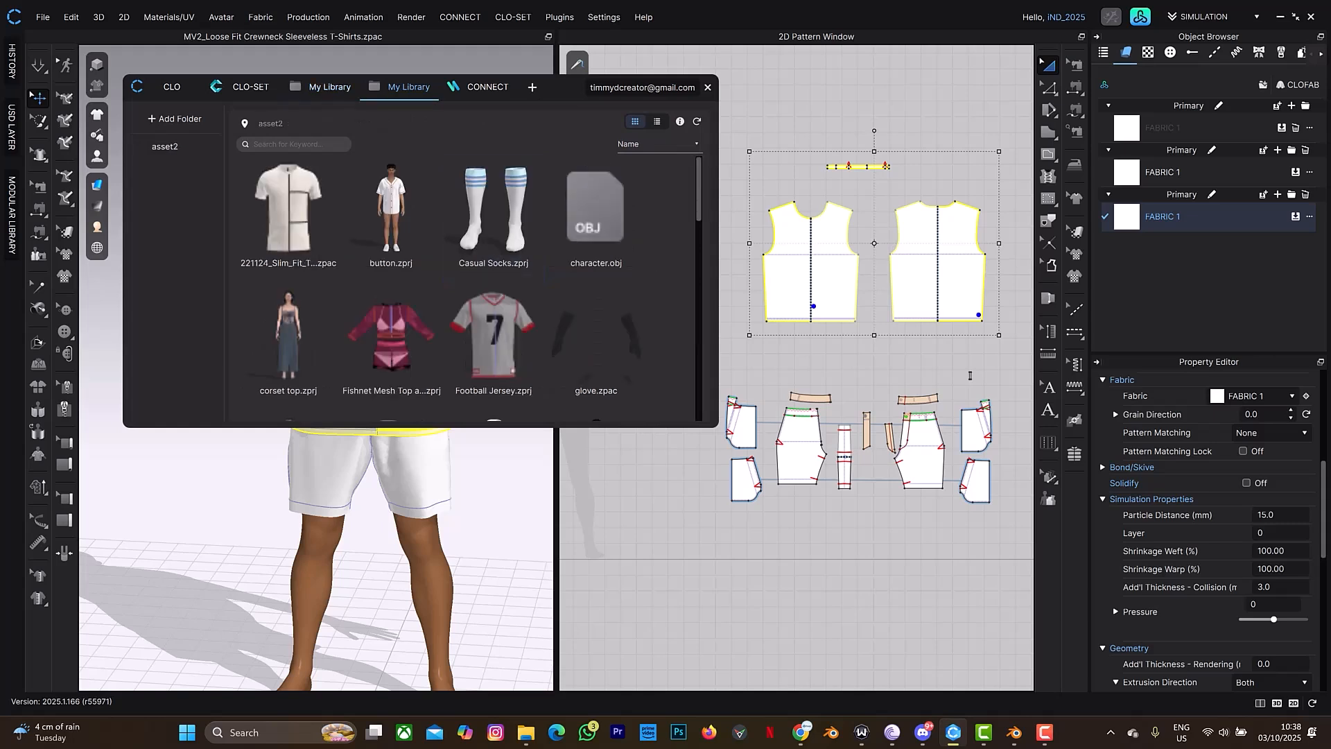
click(172, 86)
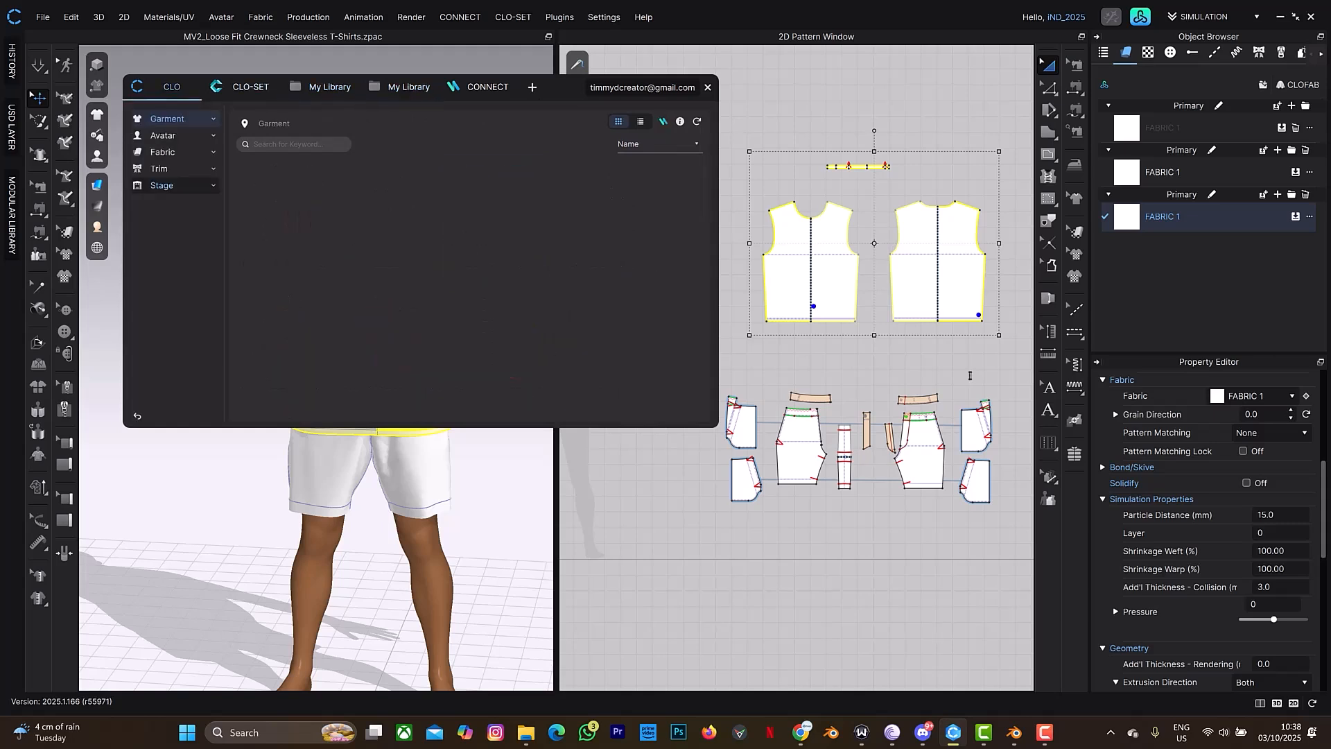
click(162, 152)
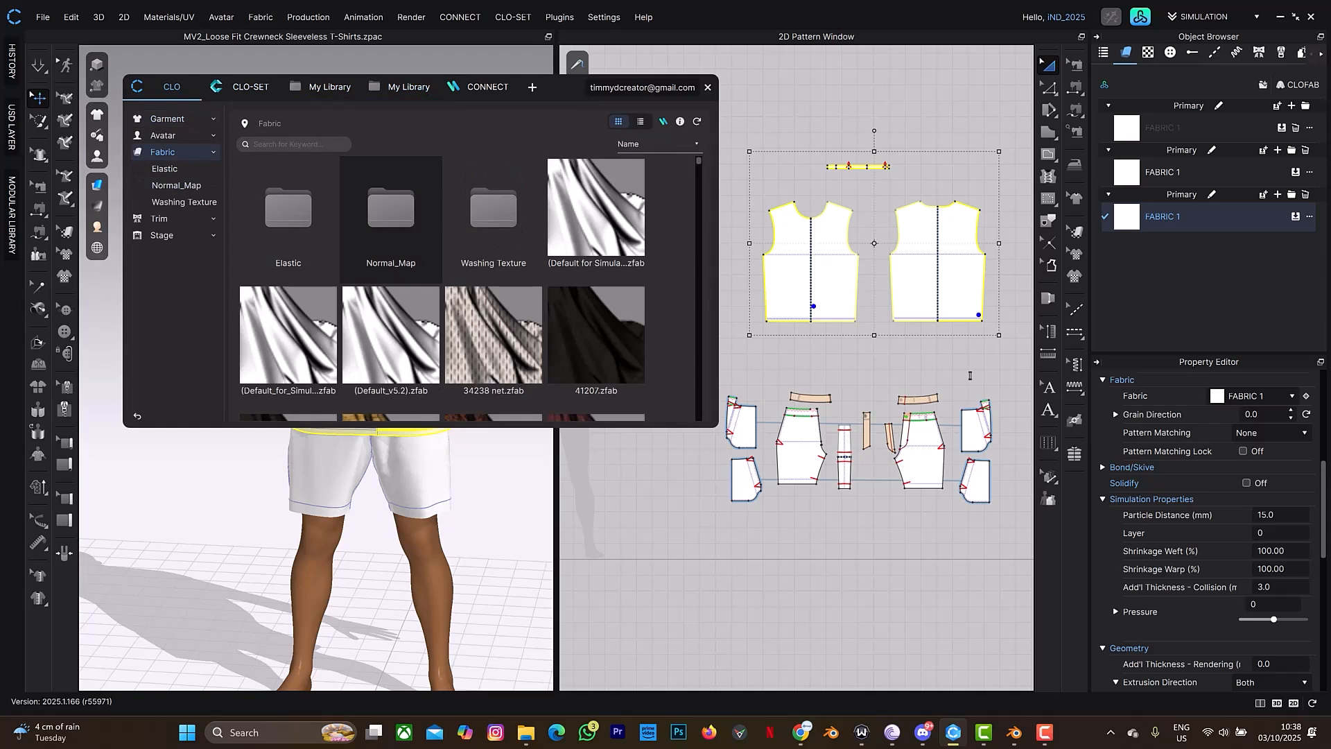
click(293, 143)
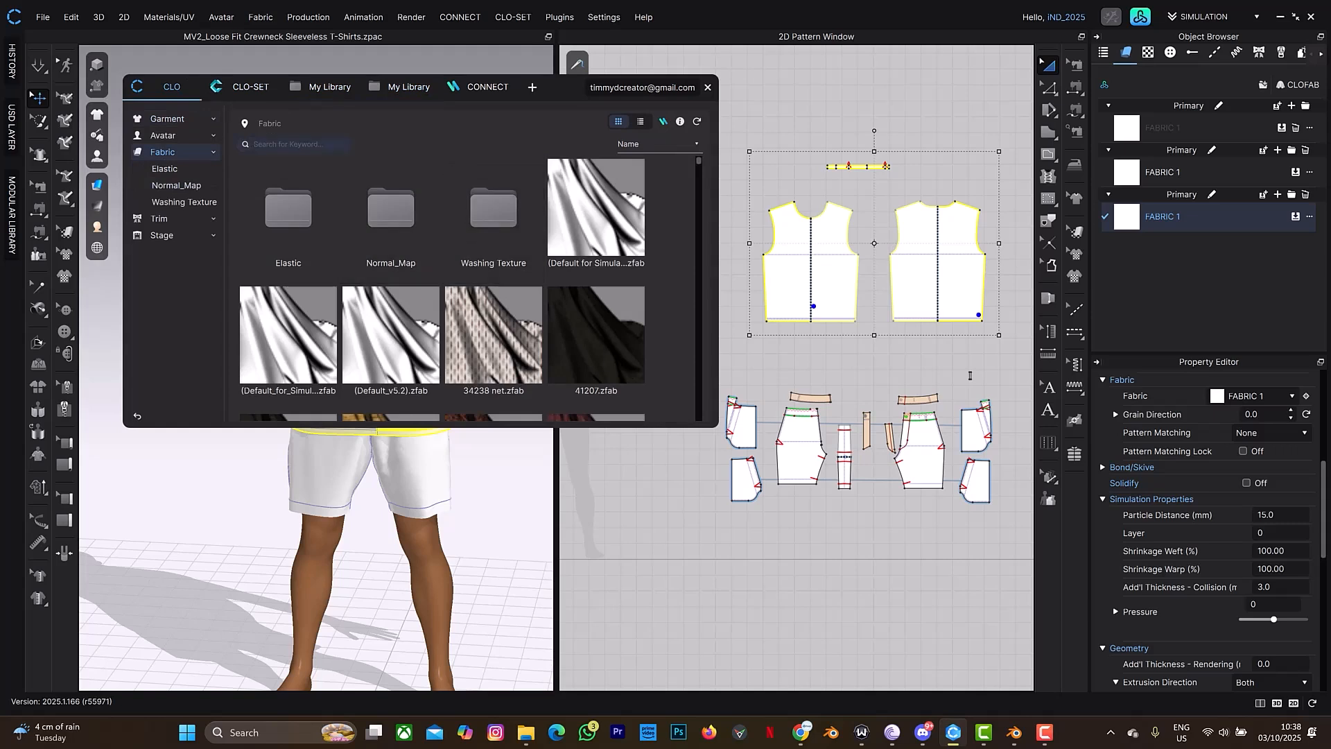
text(knit)
key(Return)
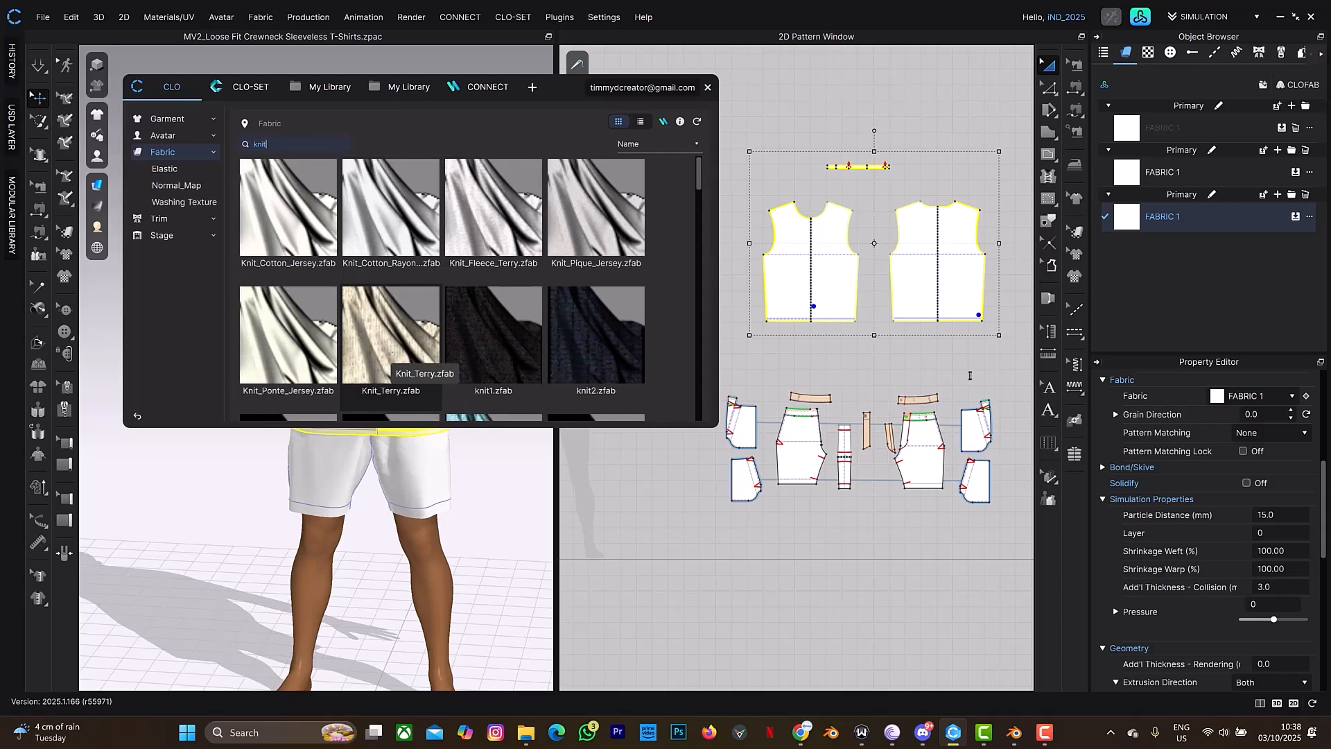
click(391, 347)
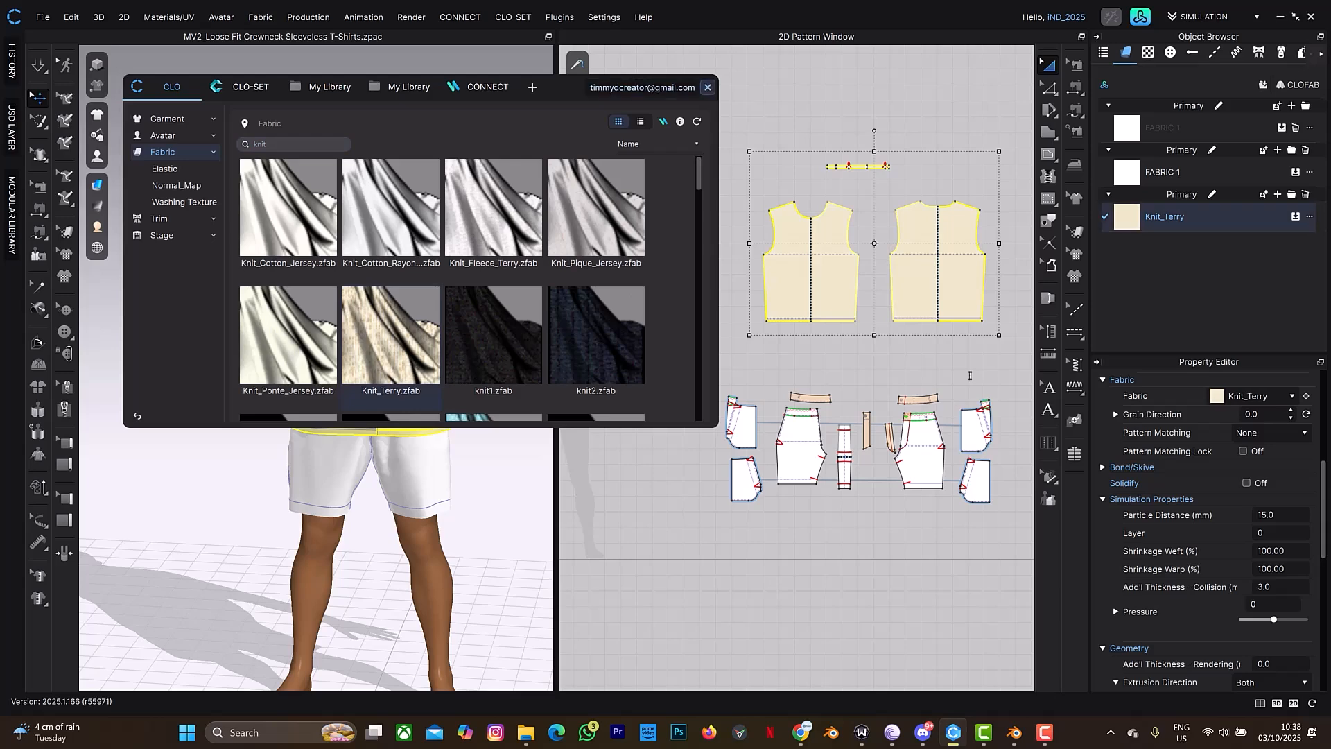
key(Escape)
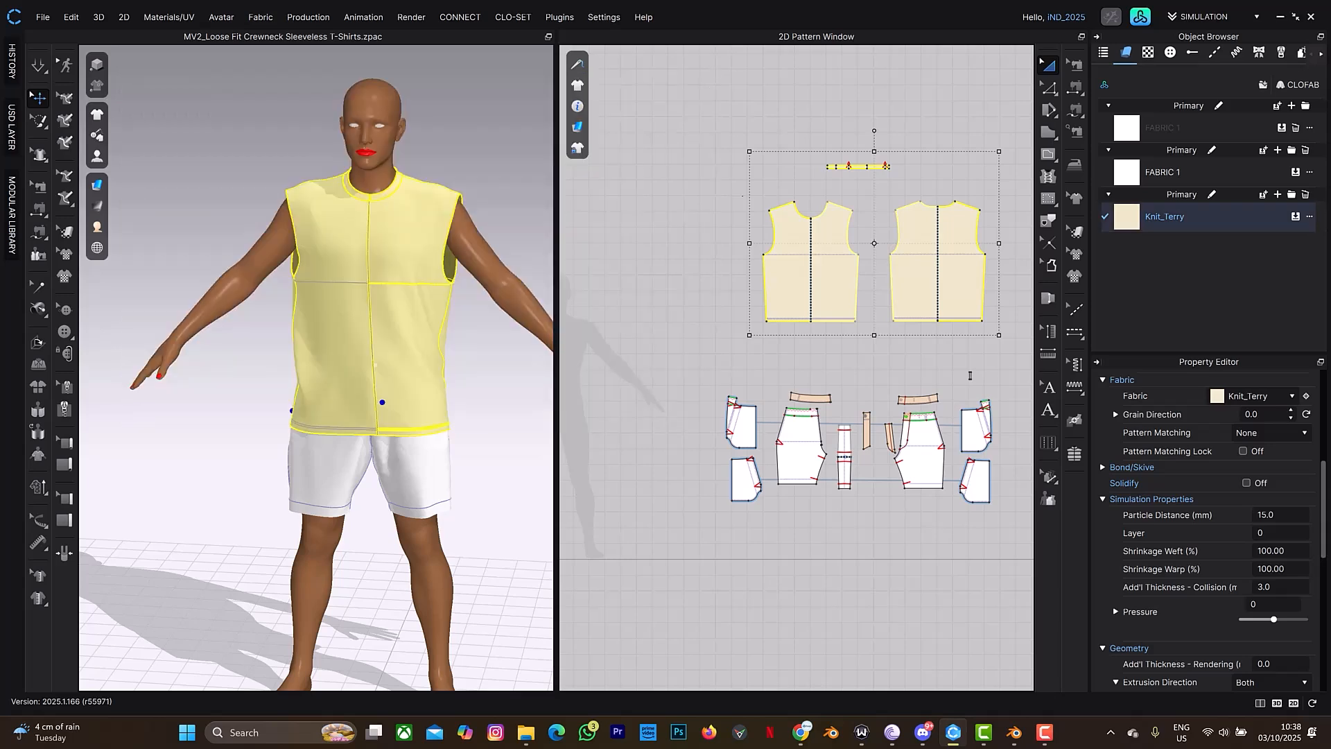
- Assign the Knit_Terry fabric to all T-shirt and shorts patterns
key(ctrl+a)
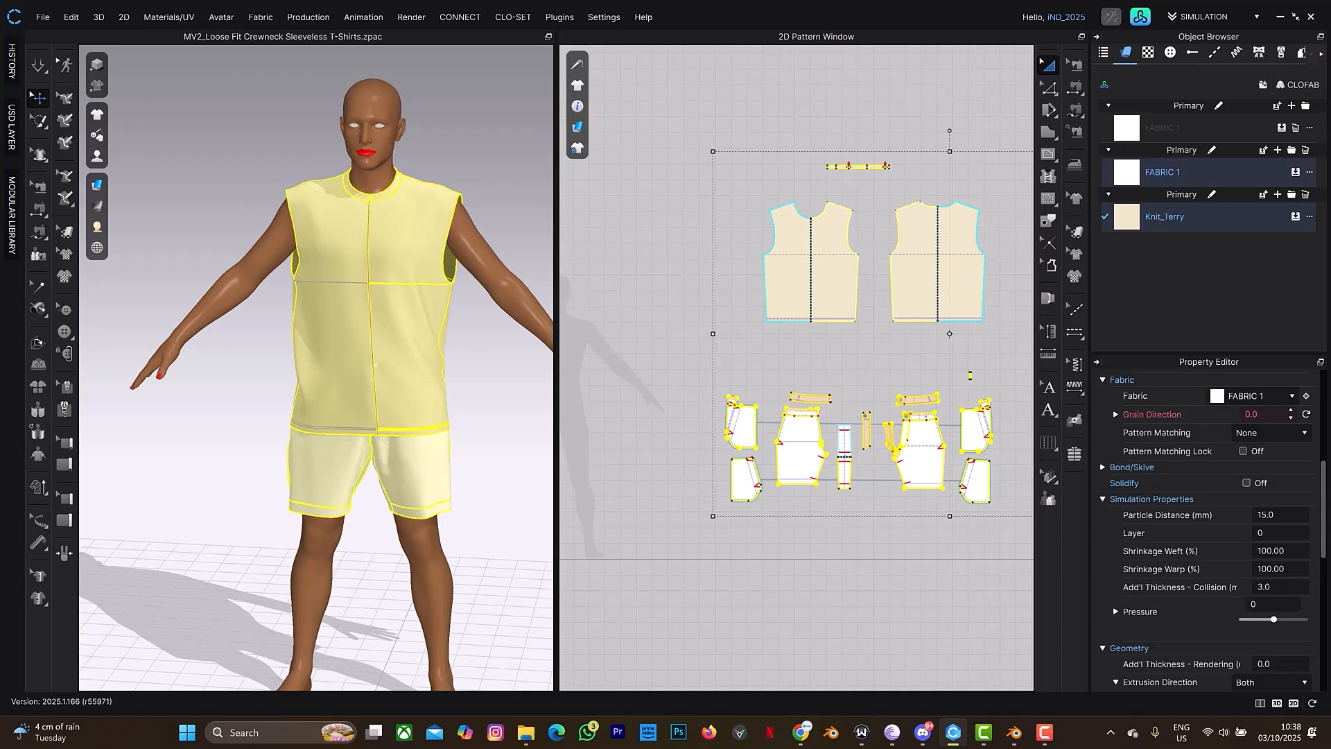
key(Delete)
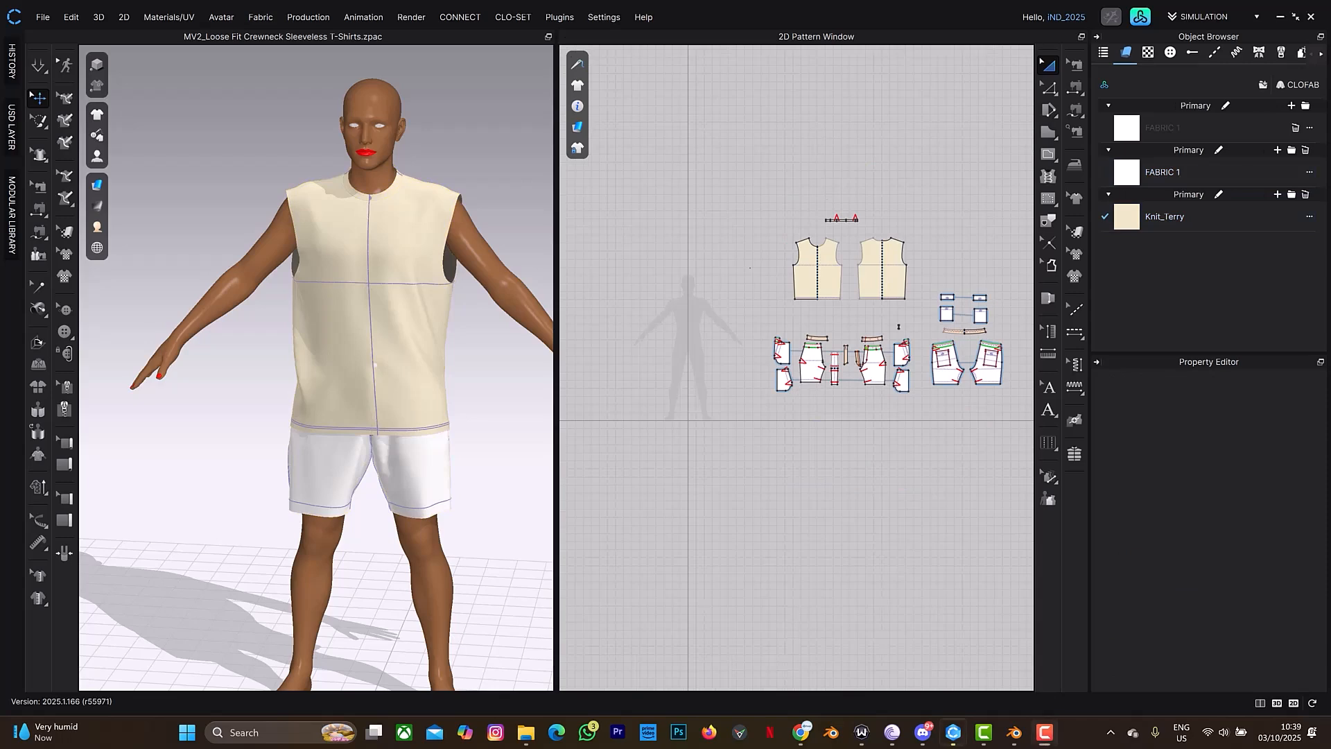
click(898, 326)
key(ctrl+a)
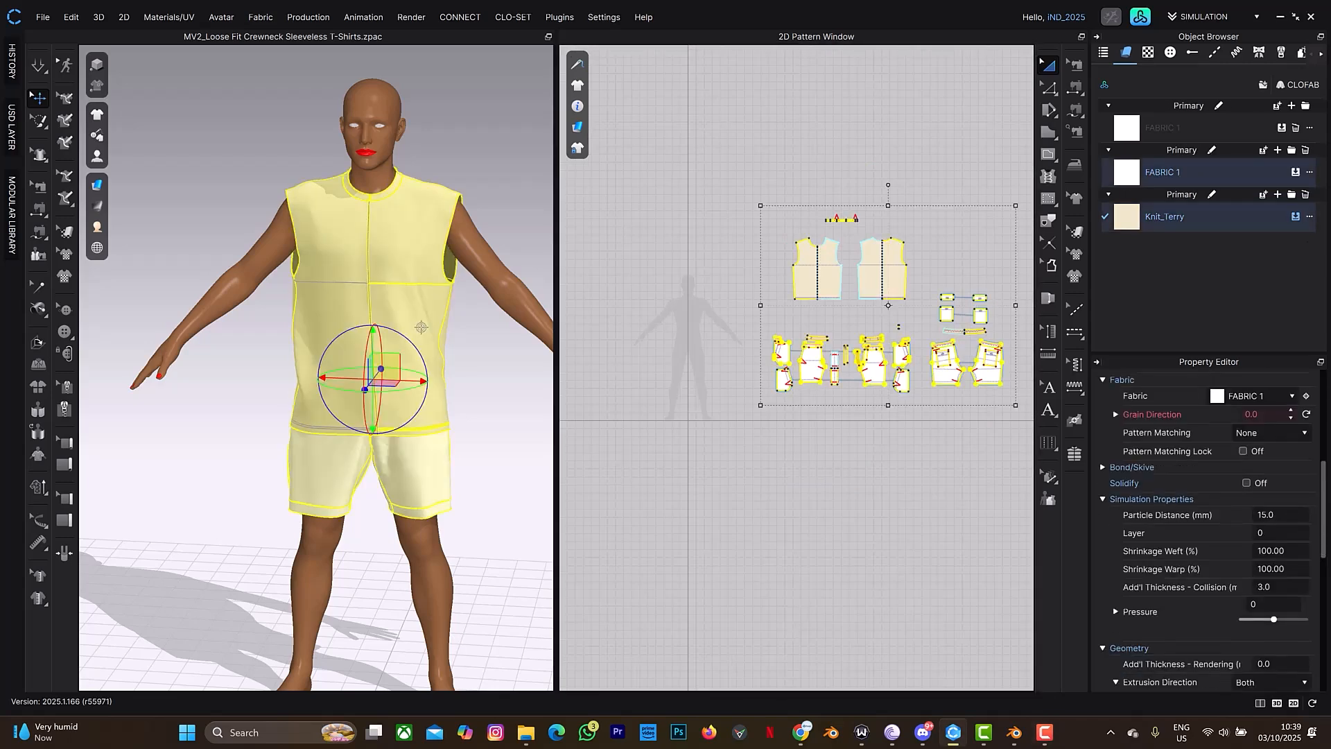
click(1295, 216)
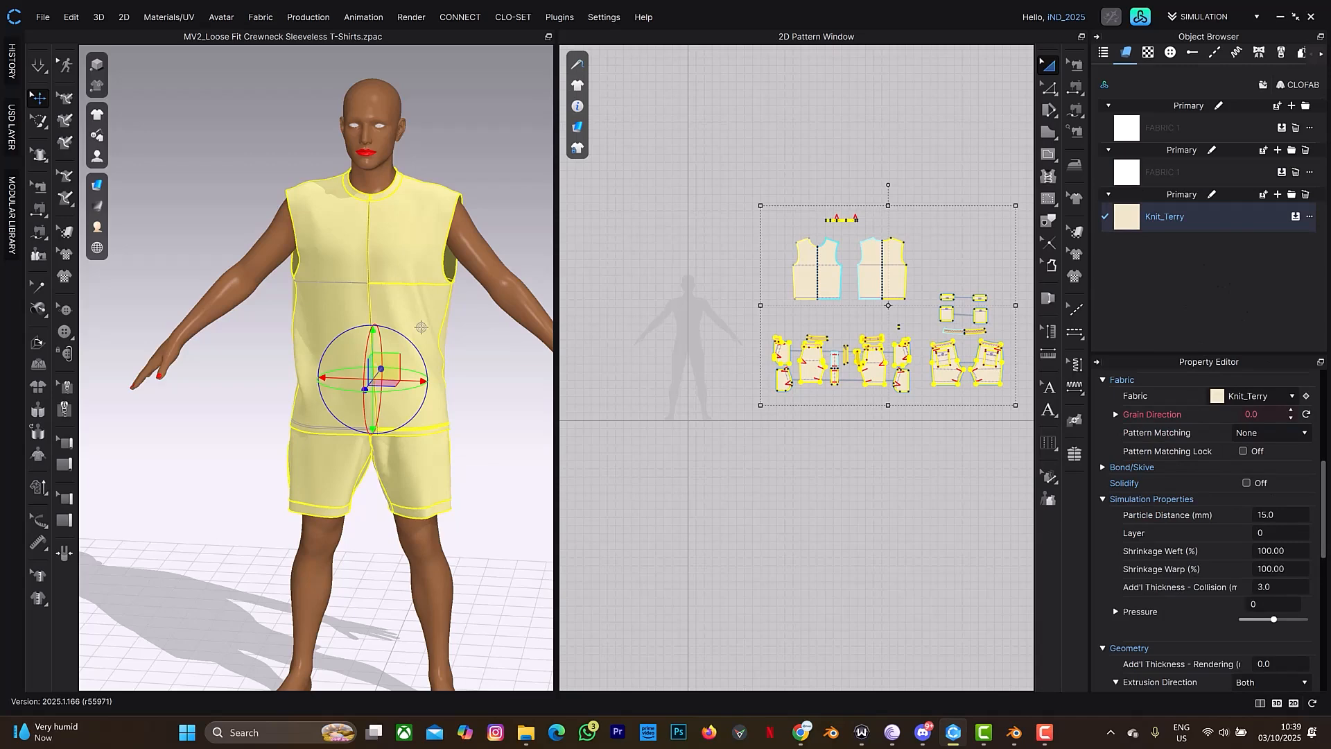
- Recolor the Knit_Terry fabric's base color map and set its base color to the dark red swatch Red 4 (#620000)
click(1164, 217)
scroll(1217, 530, down, 1)
scroll(1218, 531, up, 2)
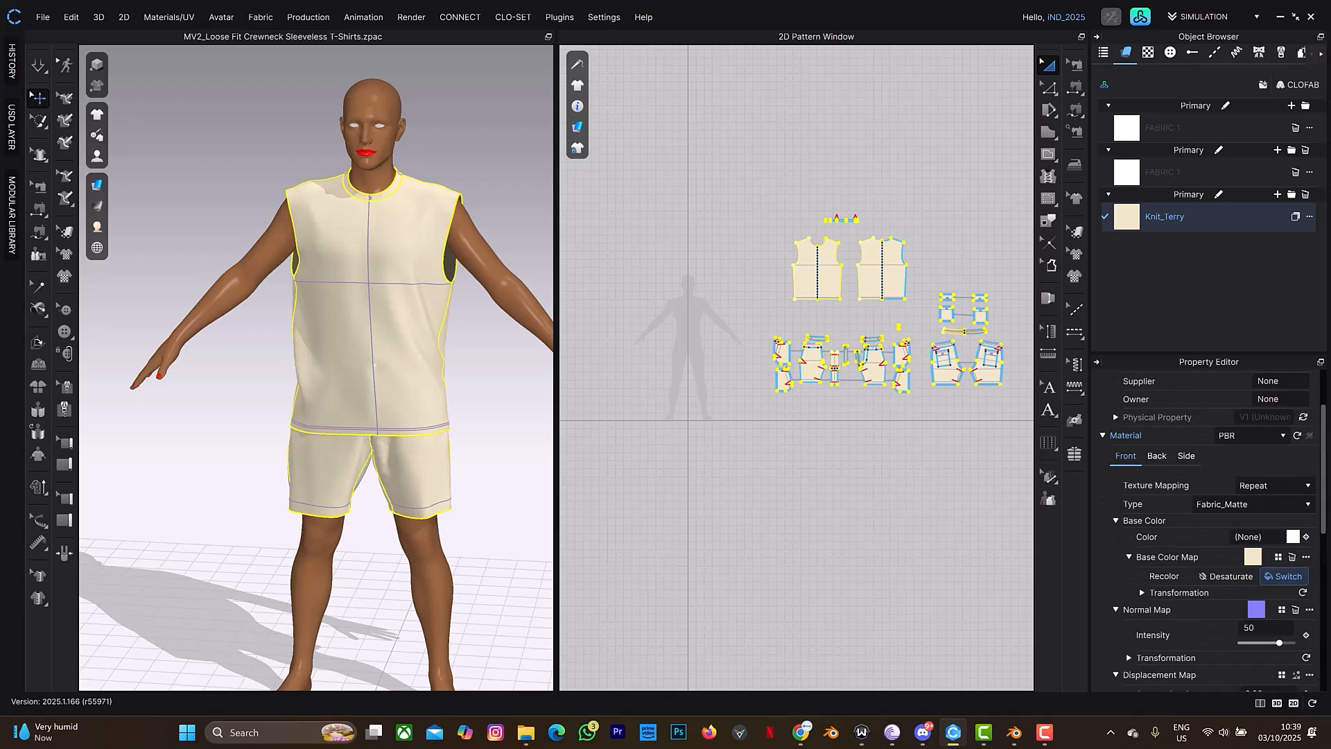
click(1283, 576)
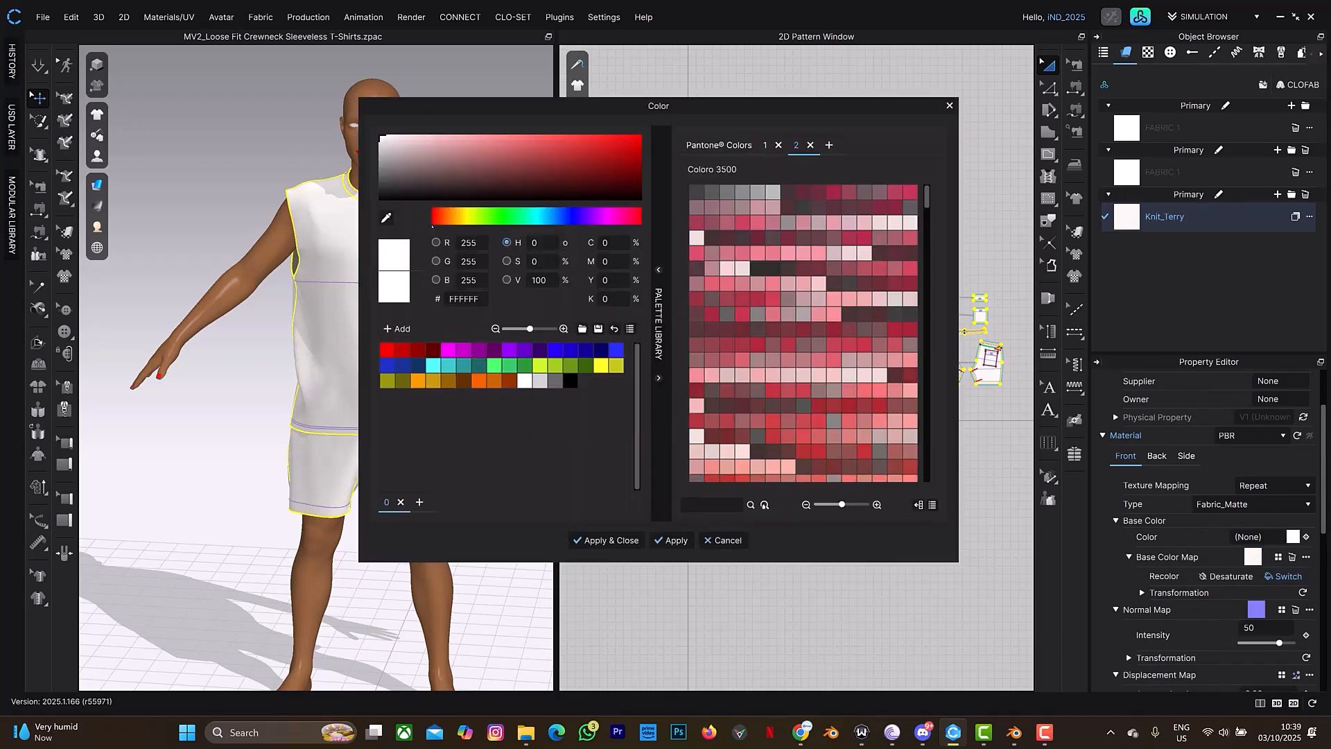
click(432, 350)
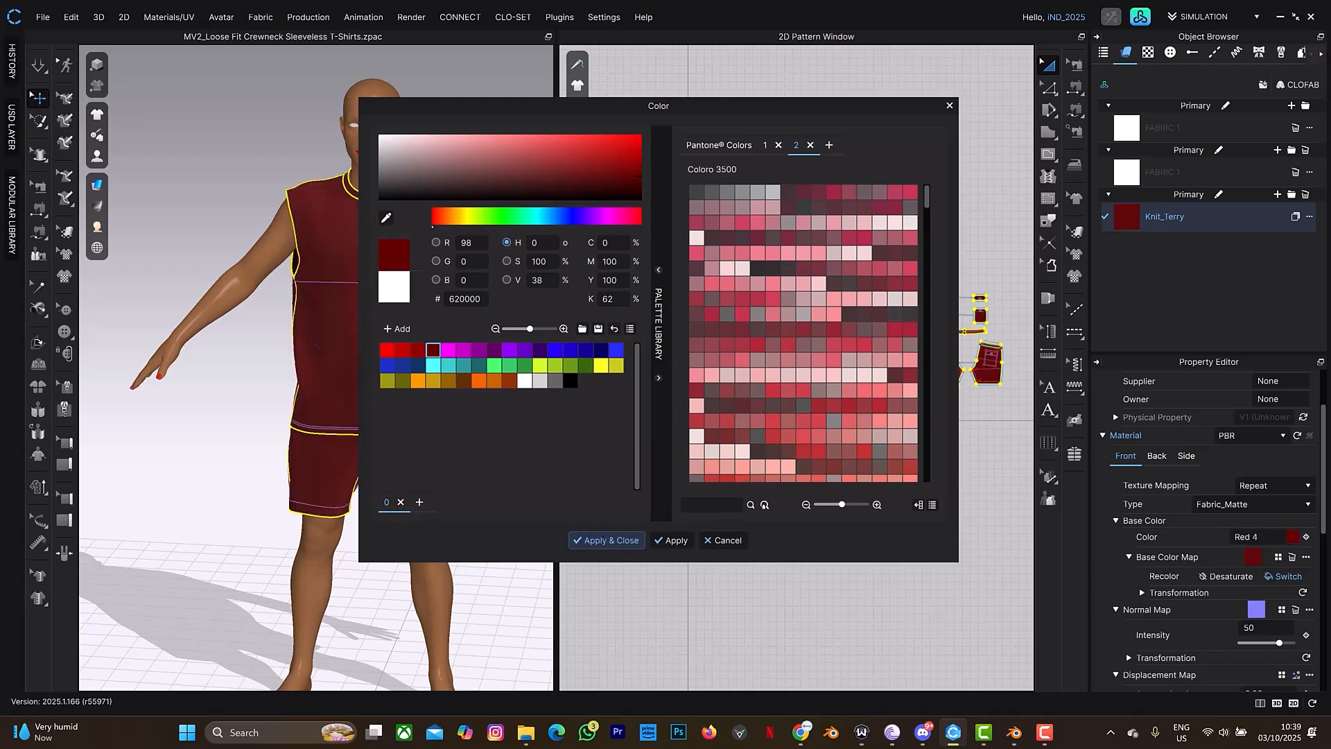
click(603, 539)
- Simulate the recolored T-shirt and shorts to settle them on the avatar
right_drag(318, 346, 381, 362)
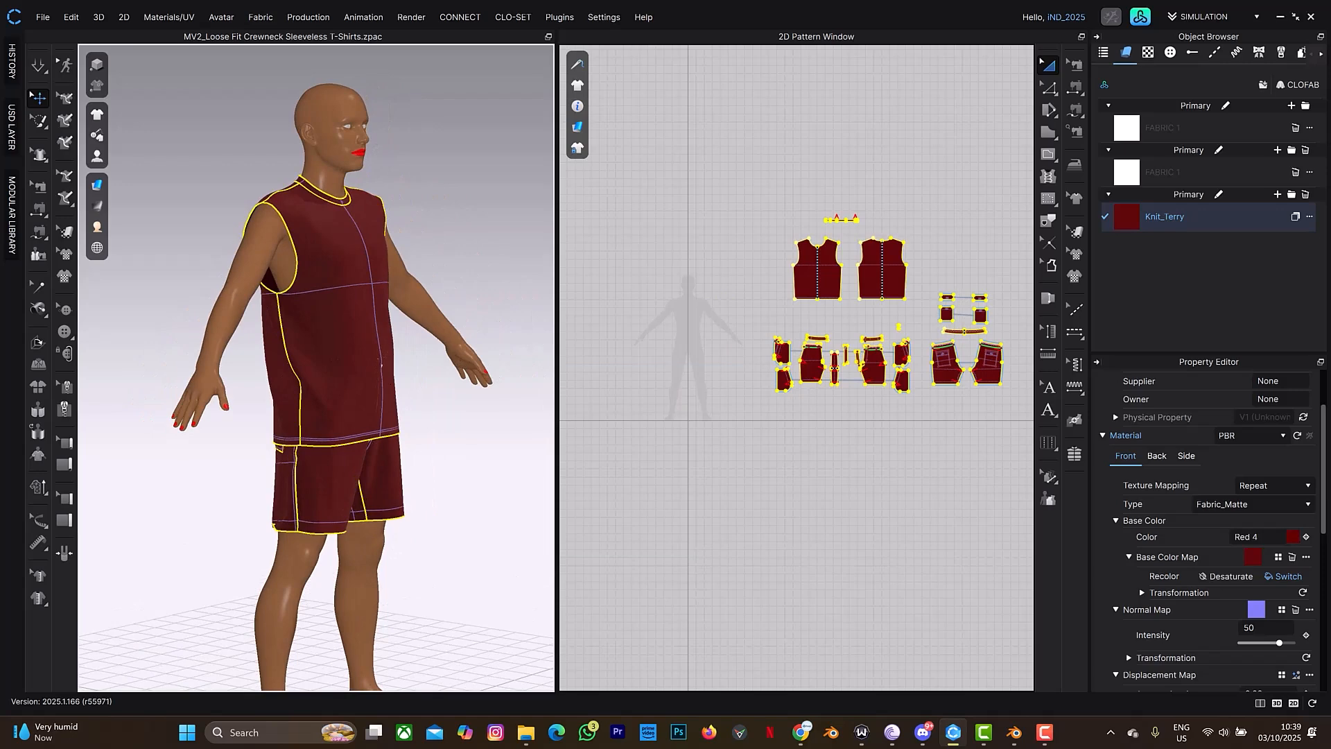
key(space)
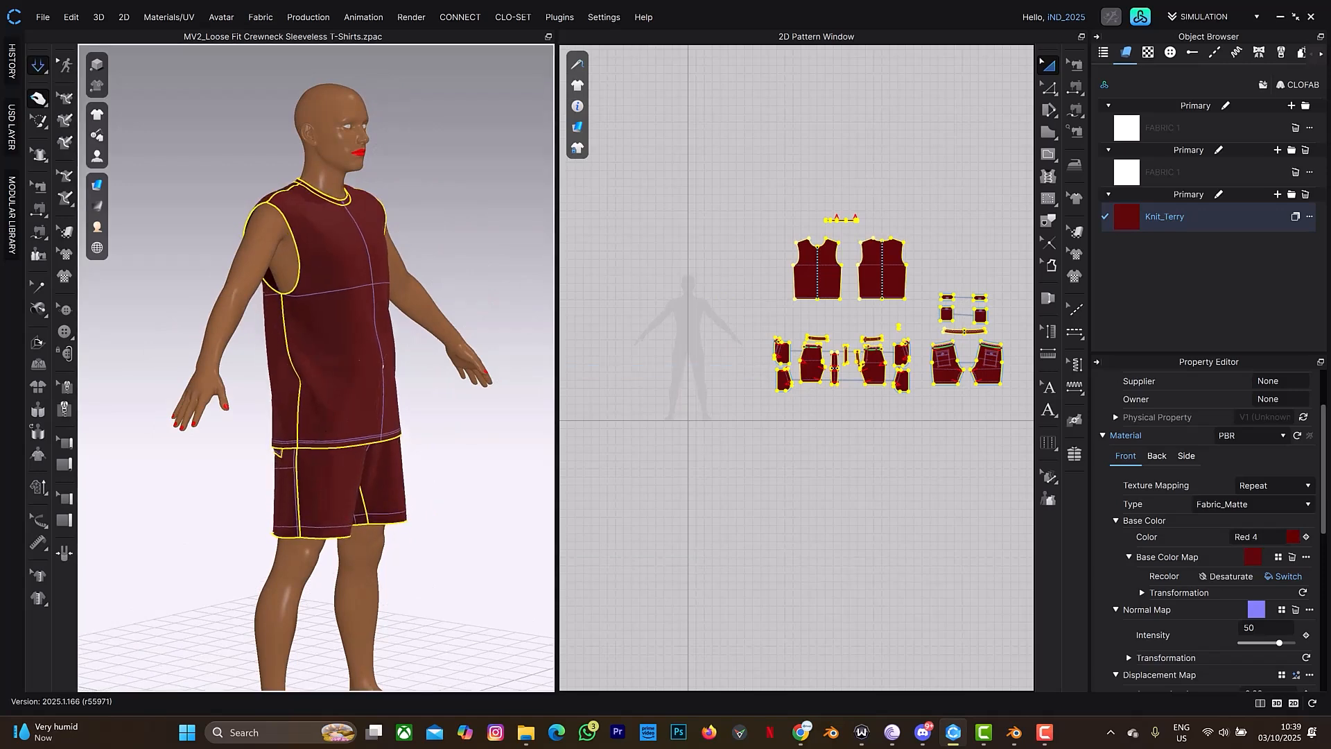
right_drag(381, 364, 376, 367)
key(space)
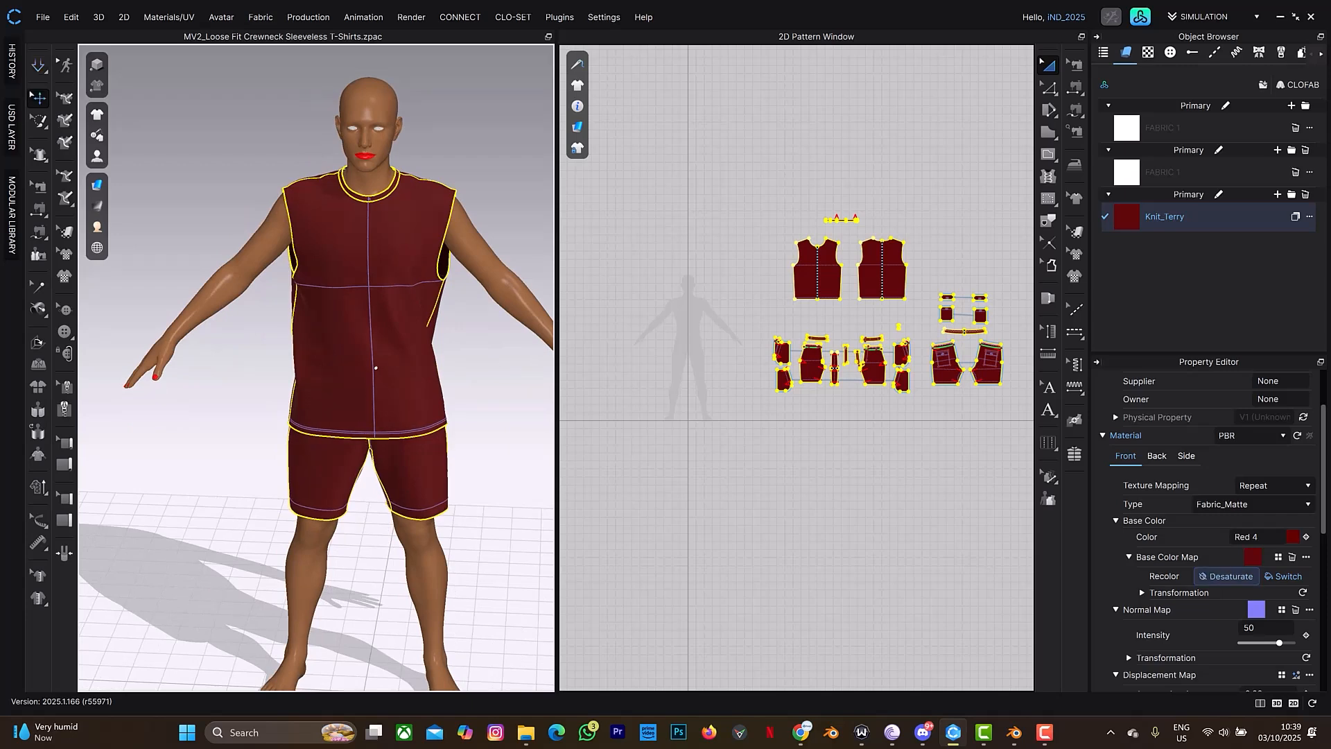
- Set the particle distance of all garment patterns to 10 mm and simulate the outfit
scroll(1227, 575, down, 3)
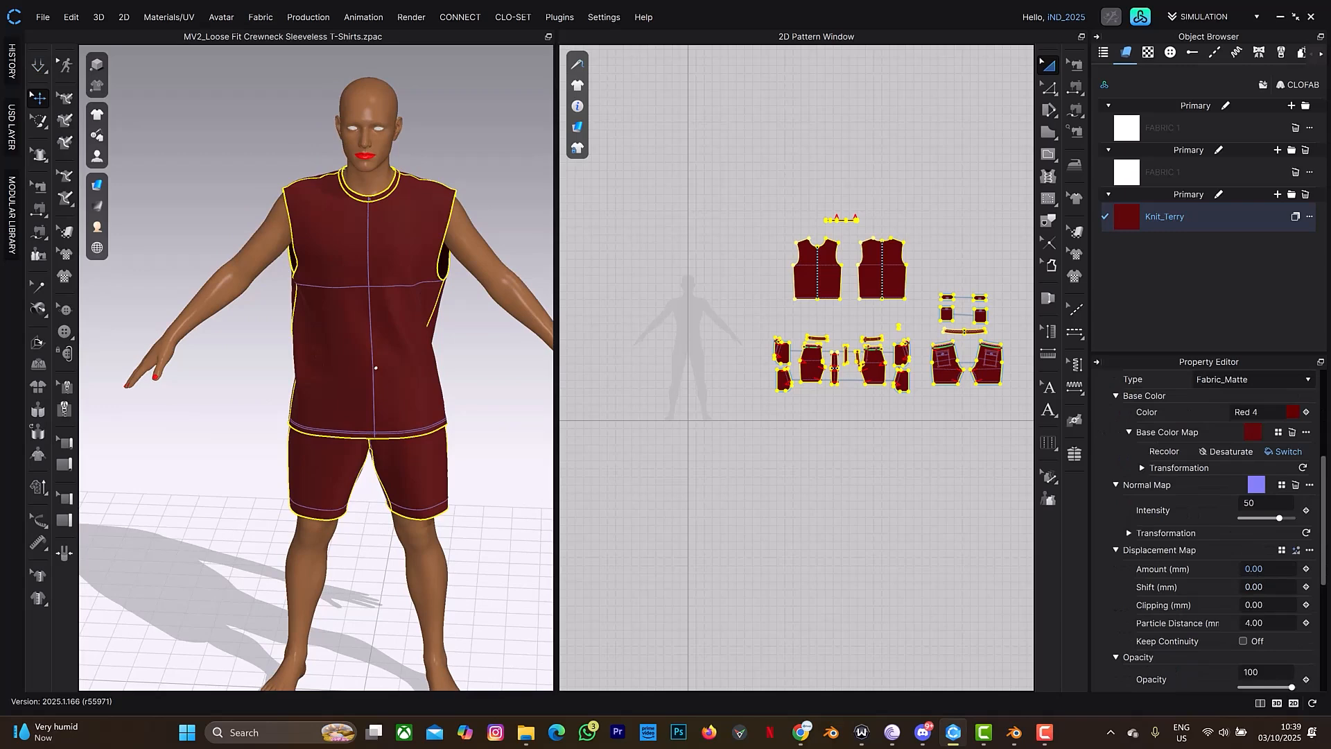
scroll(1253, 586, up, 3)
scroll(1213, 526, down, 2)
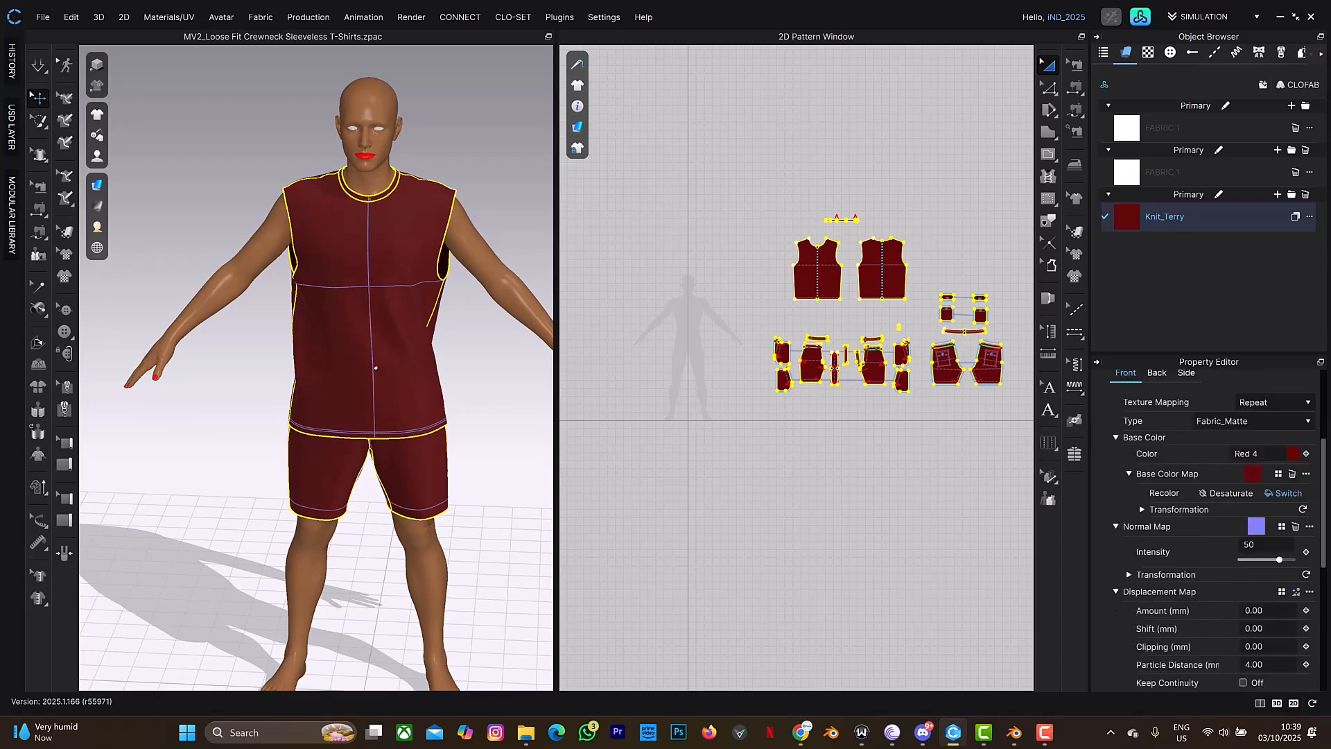
click(860, 495)
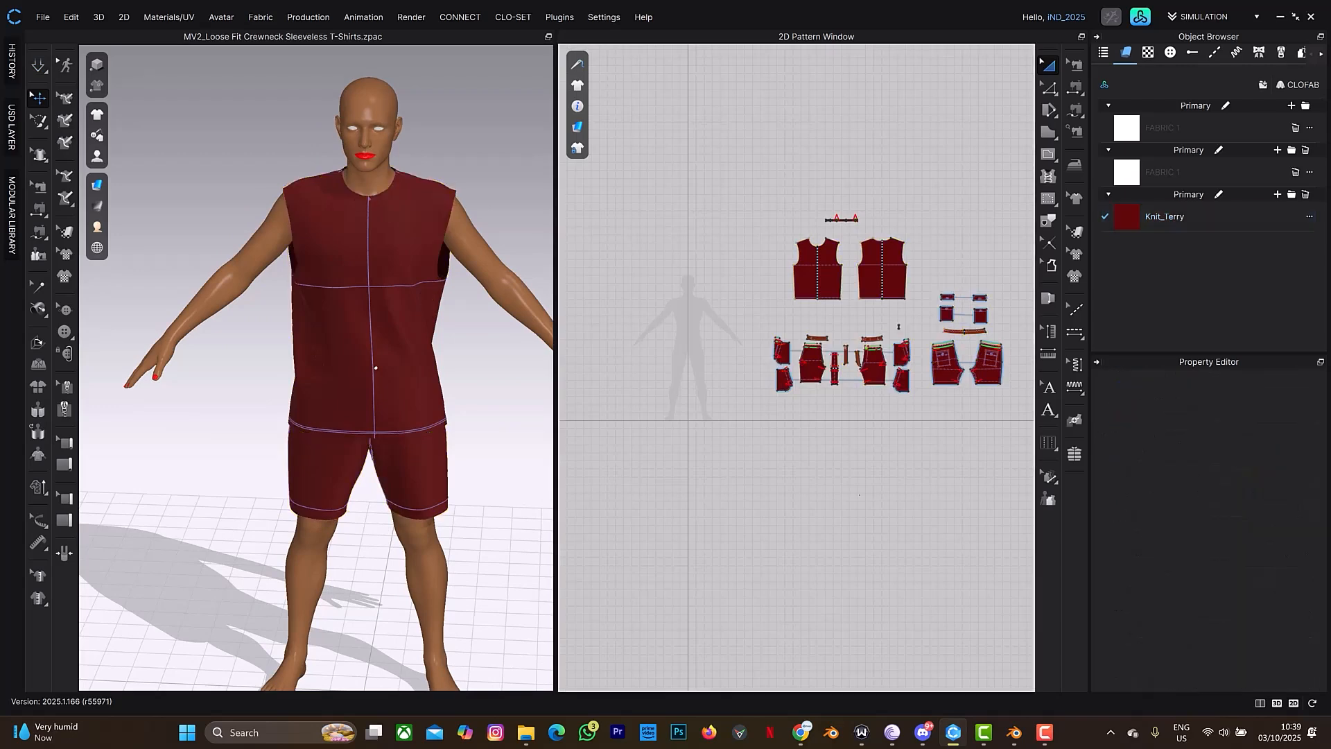
key(ctrl+a)
click(1274, 514)
text(10)
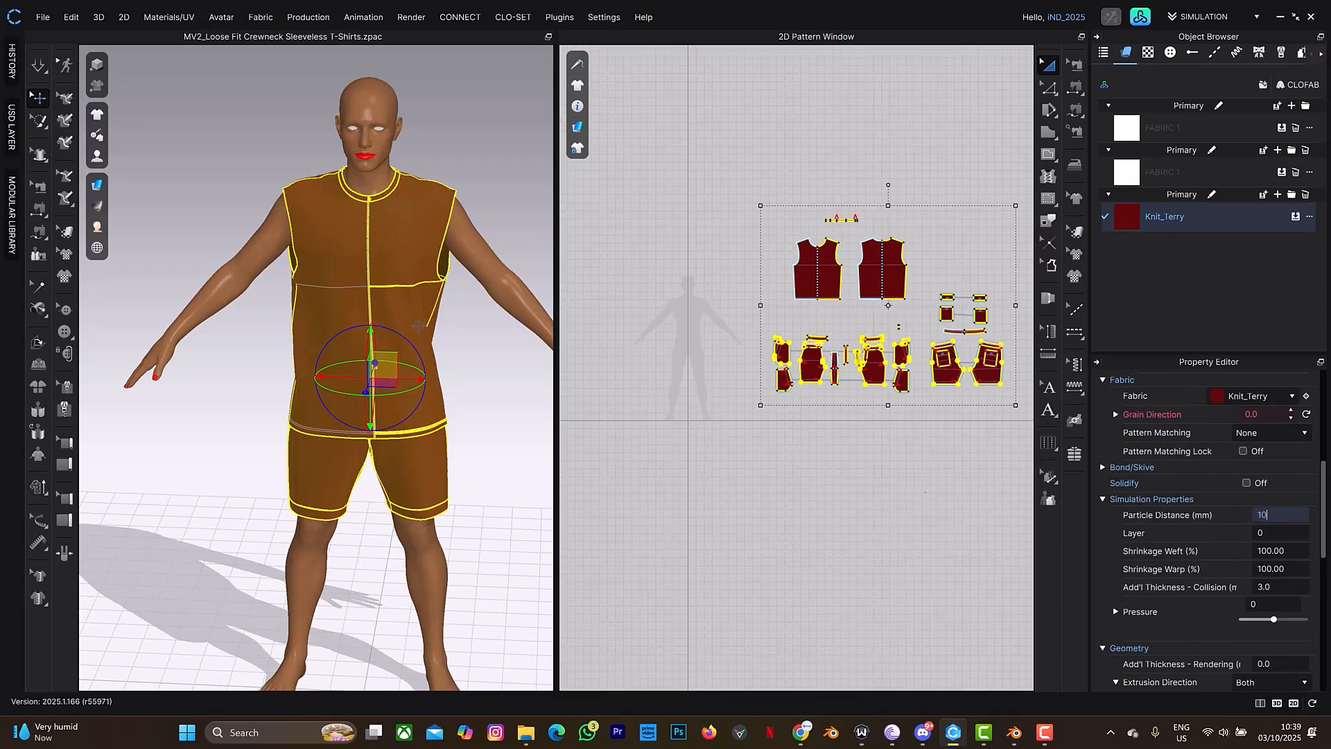
key(Return)
key(space)
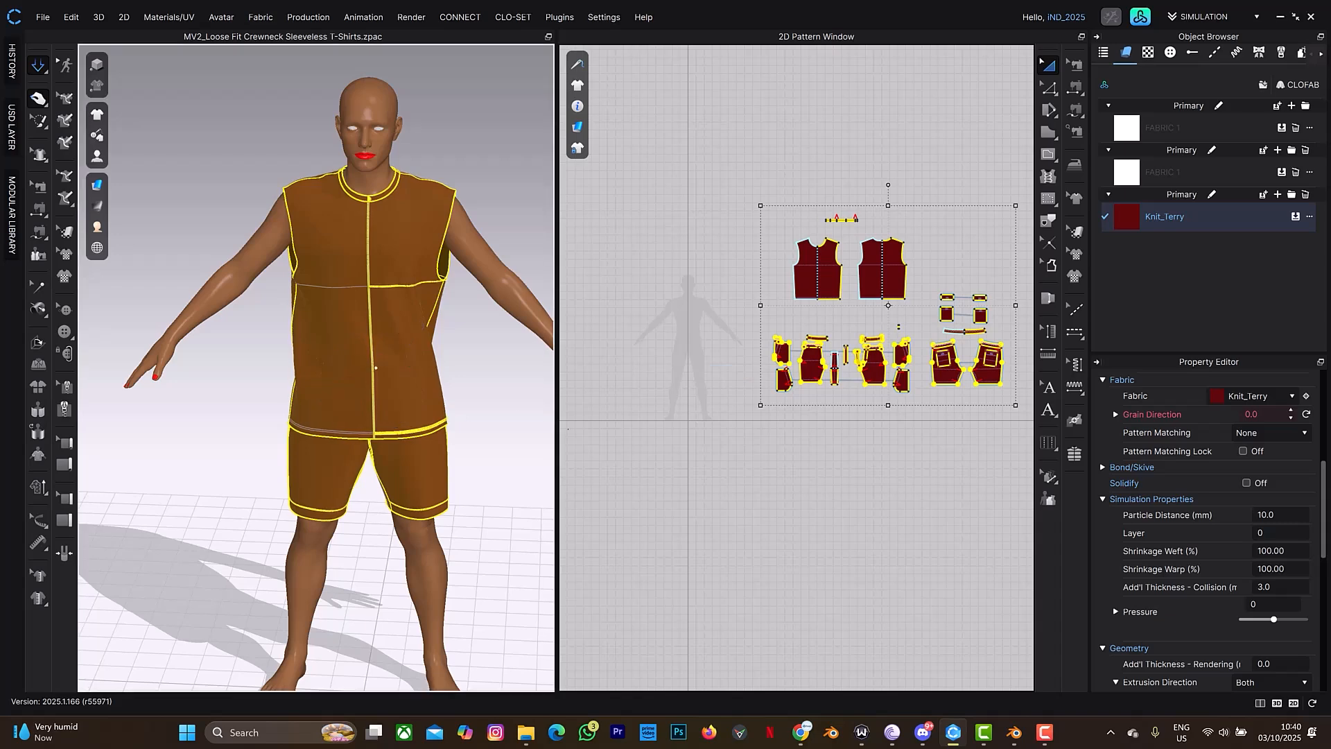
mouse_move(419, 325)
right_down()
mouse_move(354, 329)
mouse_move(434, 335)
right_up()
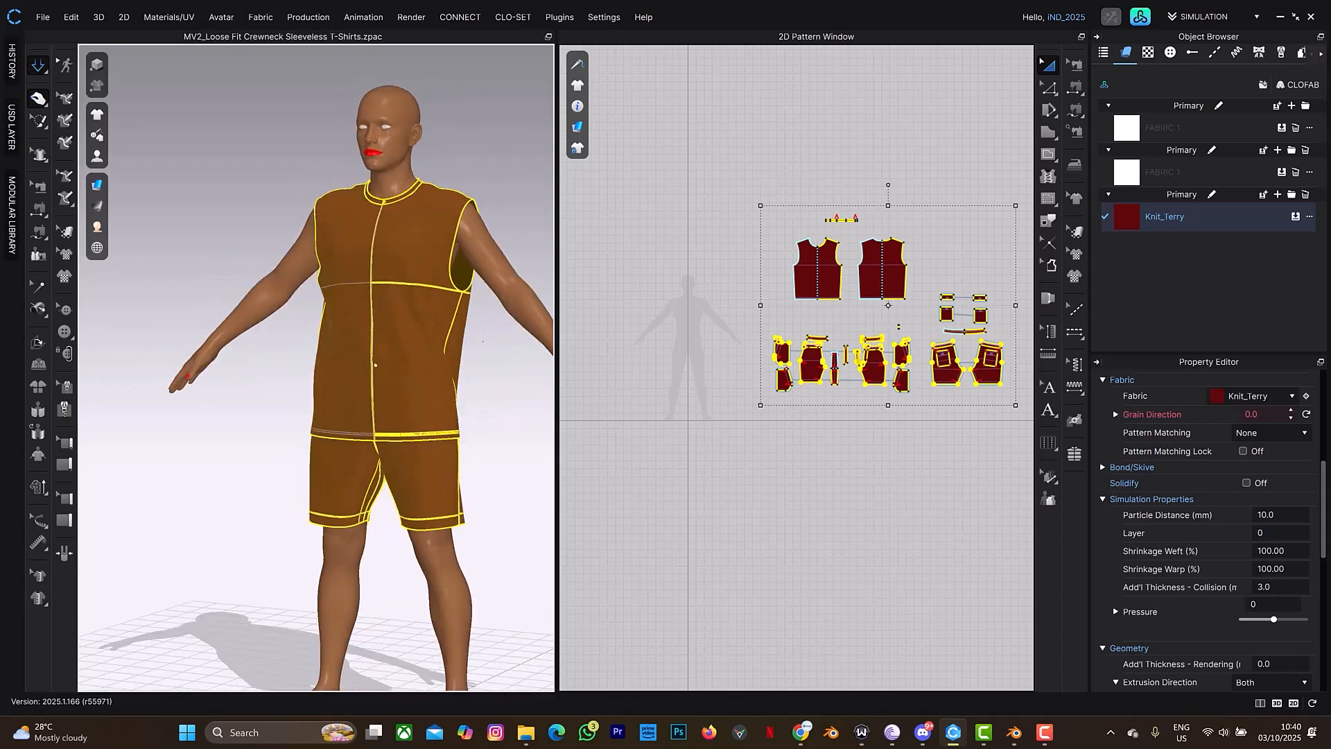
key(space)
- In the UV Editor, move the stray curved shorts band island into the empty space of the first UV tile
click(168, 17)
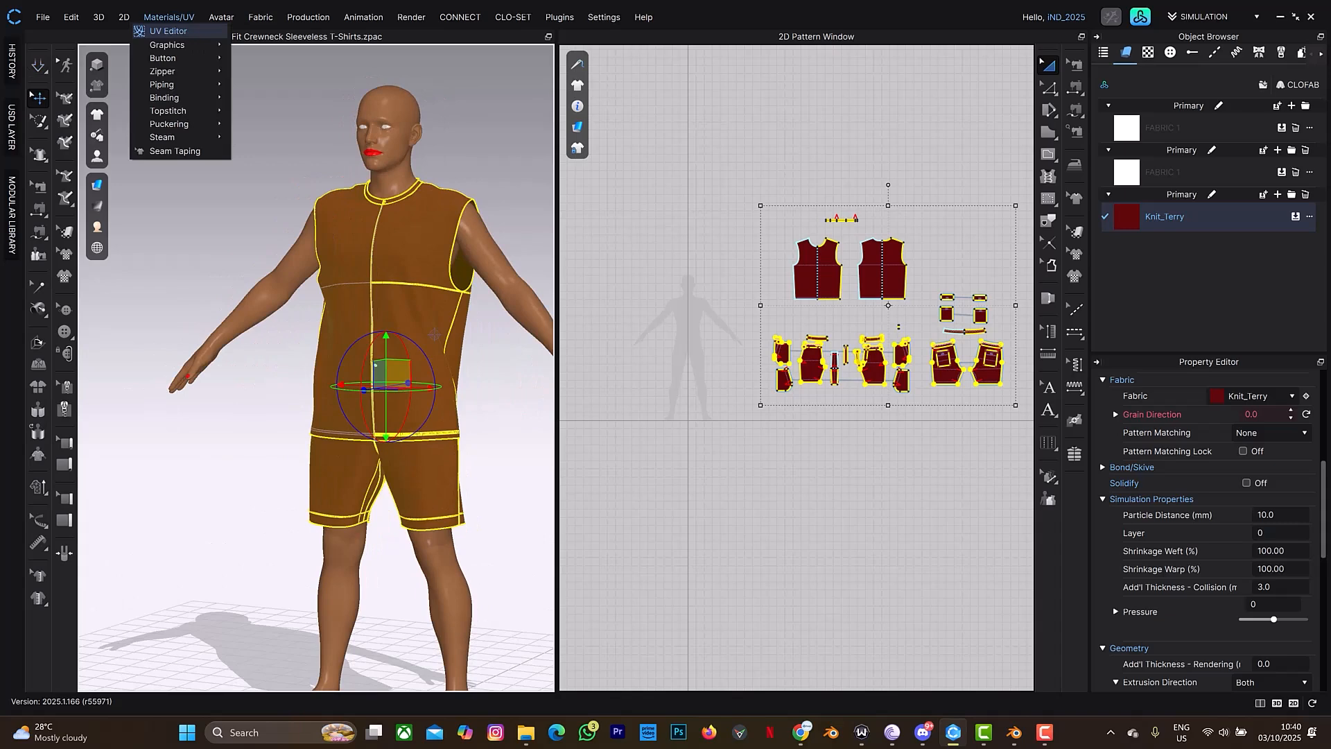
click(163, 31)
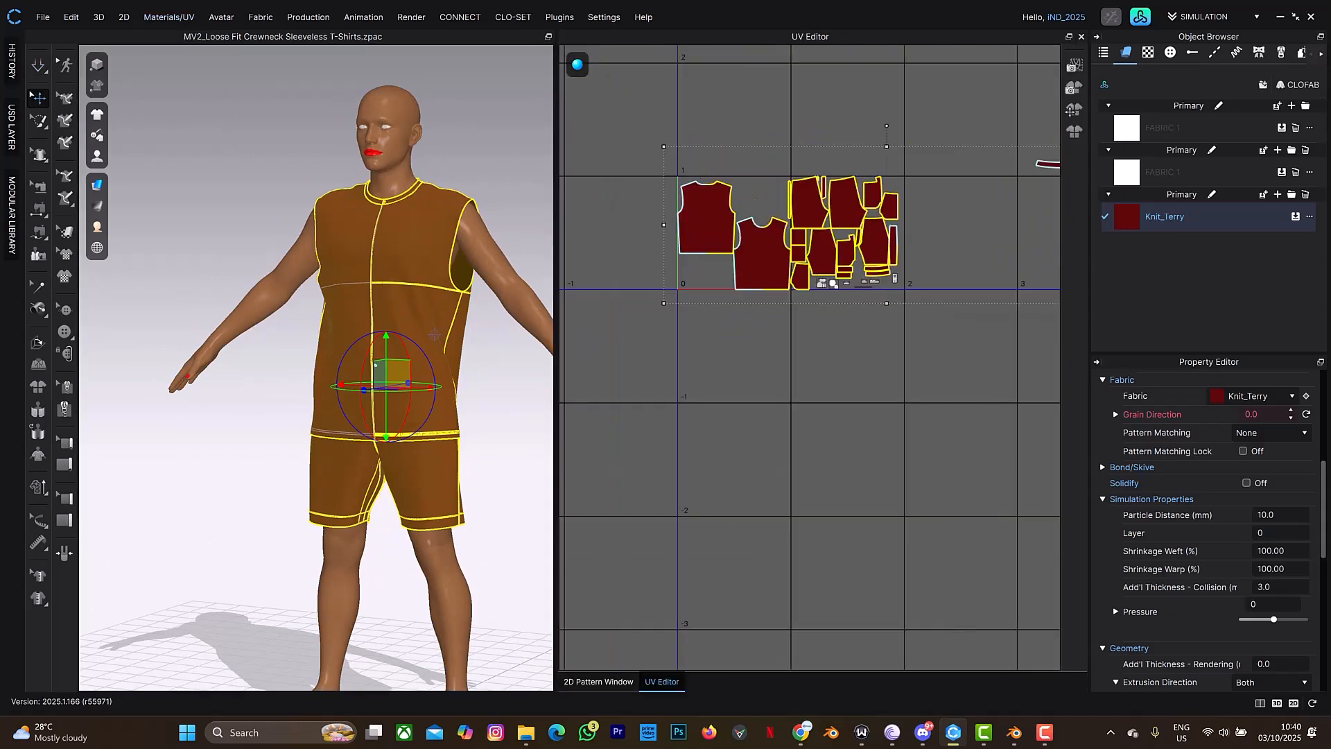
key(Escape)
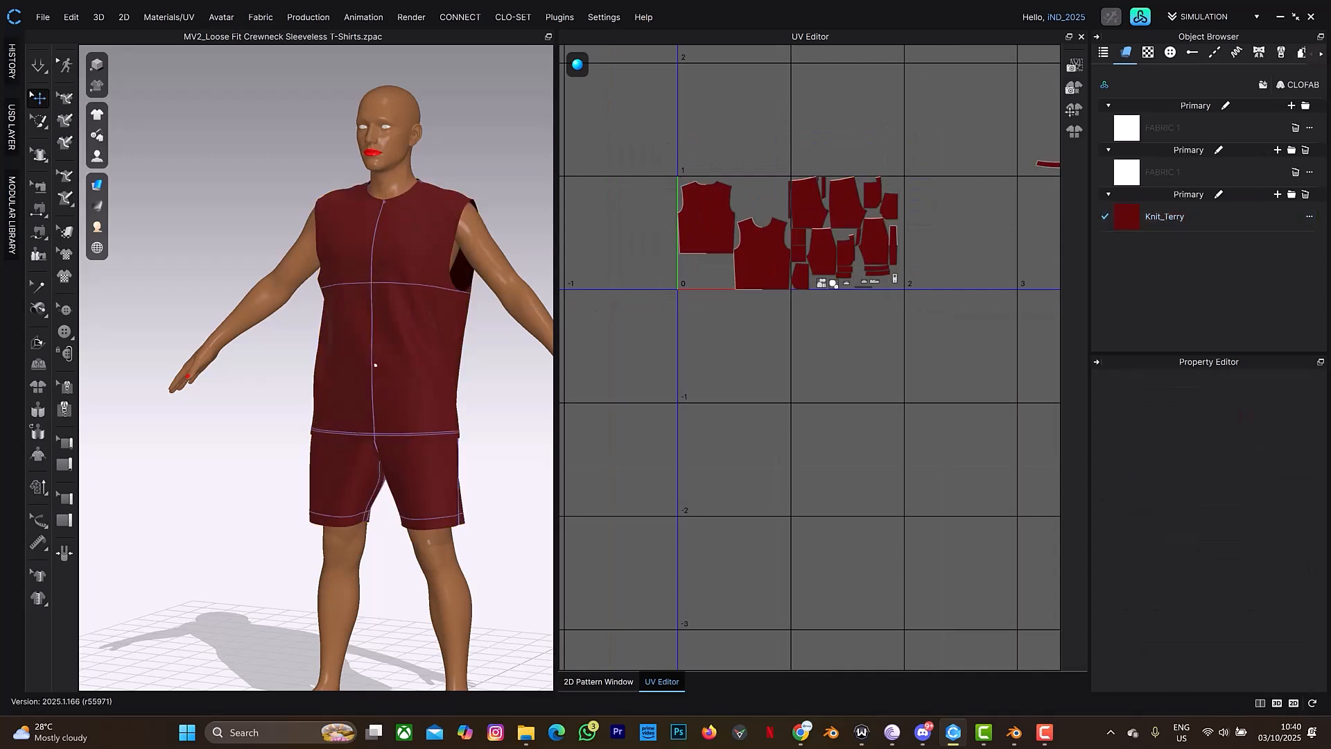
drag(719, 209, 667, 175)
scroll(778, 131, up, 8)
middle_drag(805, 443, 809, 235)
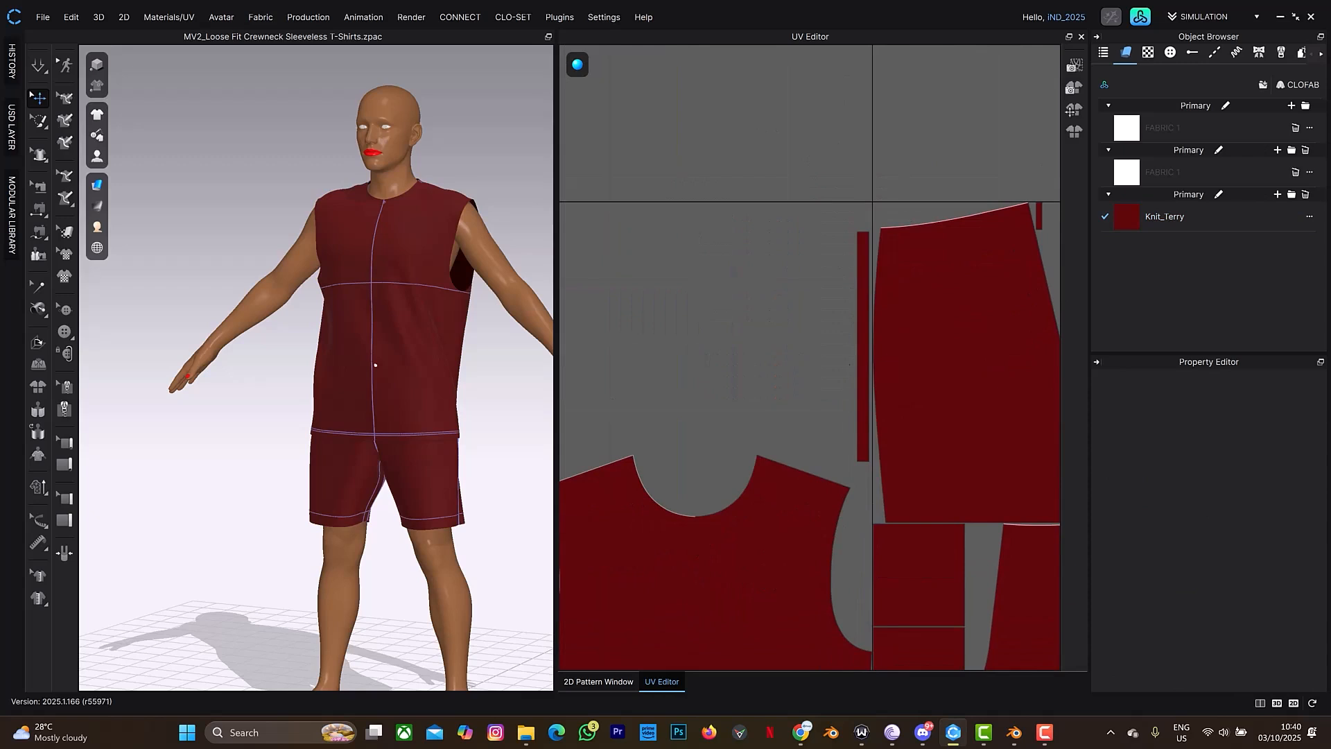
scroll(847, 394, down, 8)
middle_drag(962, 357, 765, 363)
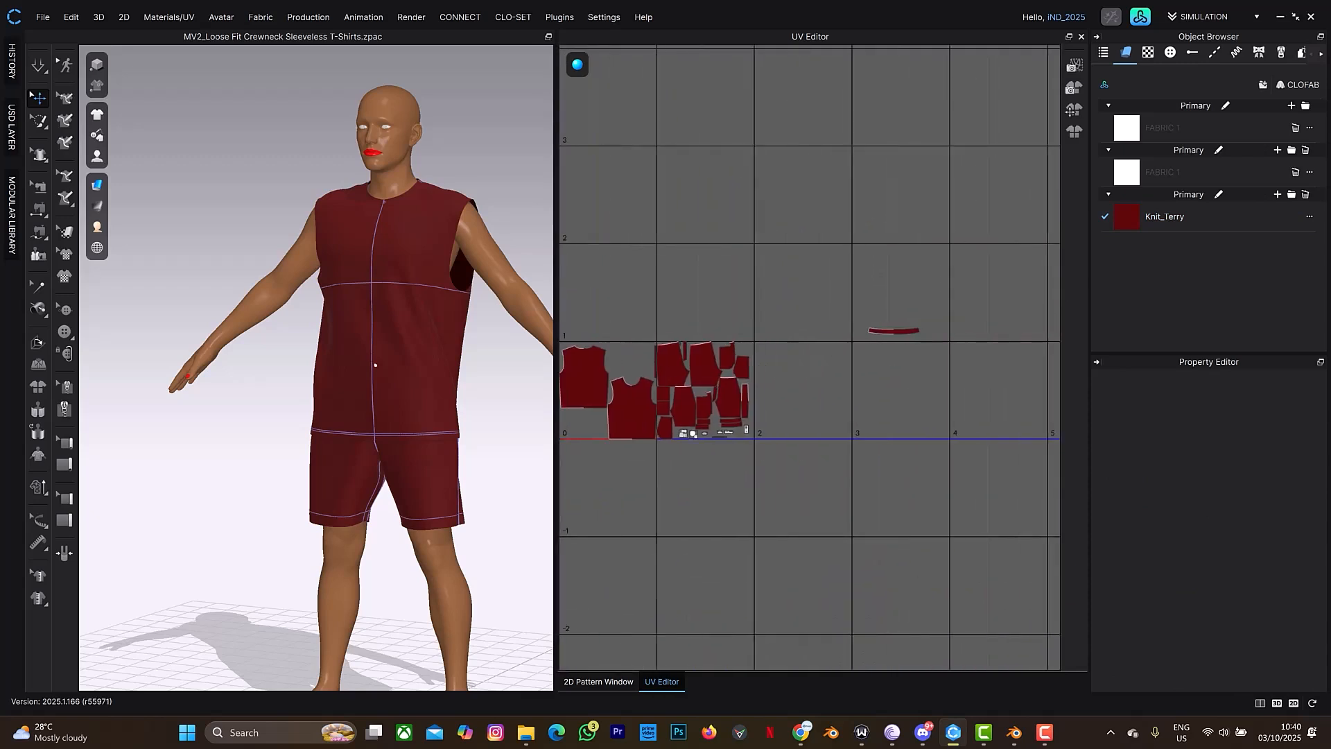
mouse_move(828, 340)
mouse_down()
mouse_move(933, 313)
mouse_move(623, 398)
mouse_move(585, 423)
mouse_up()
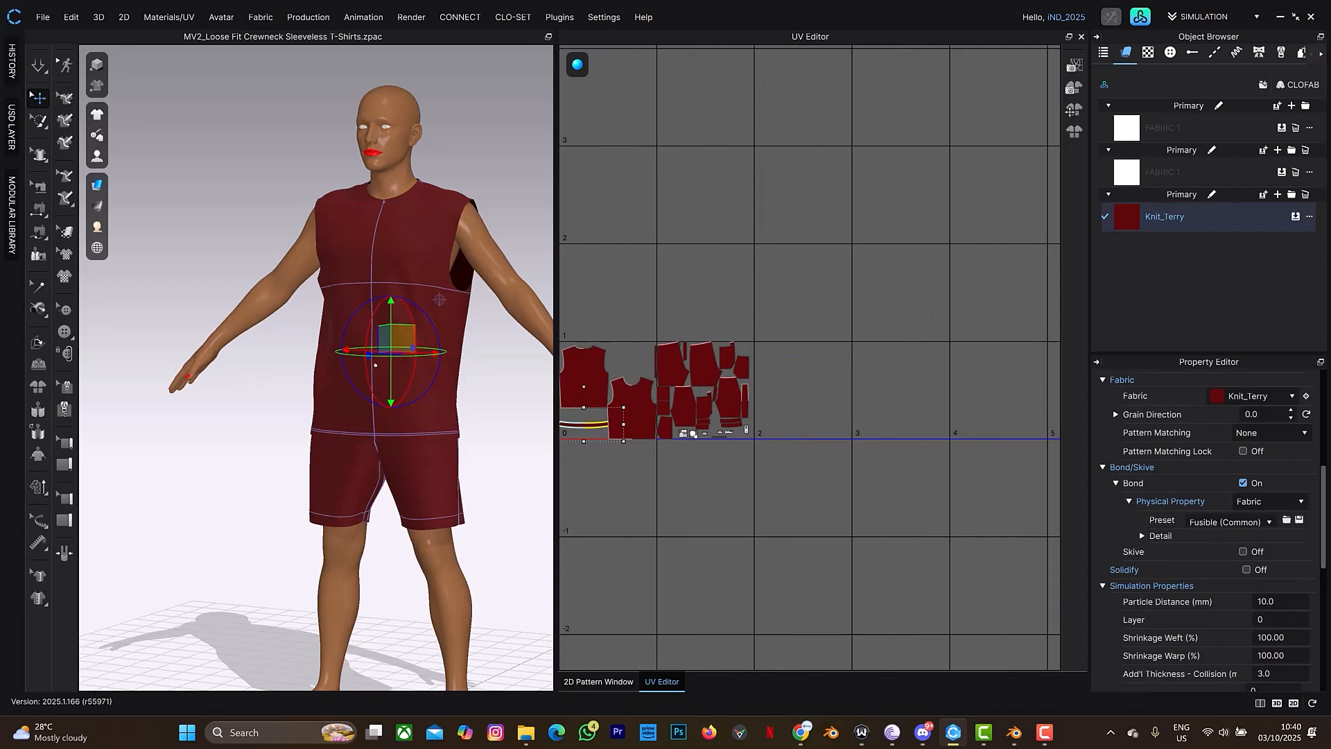
- Scale down the moved curved band to fit beneath the T-shirt island, and close the UV Editor
scroll(585, 424, up, 3)
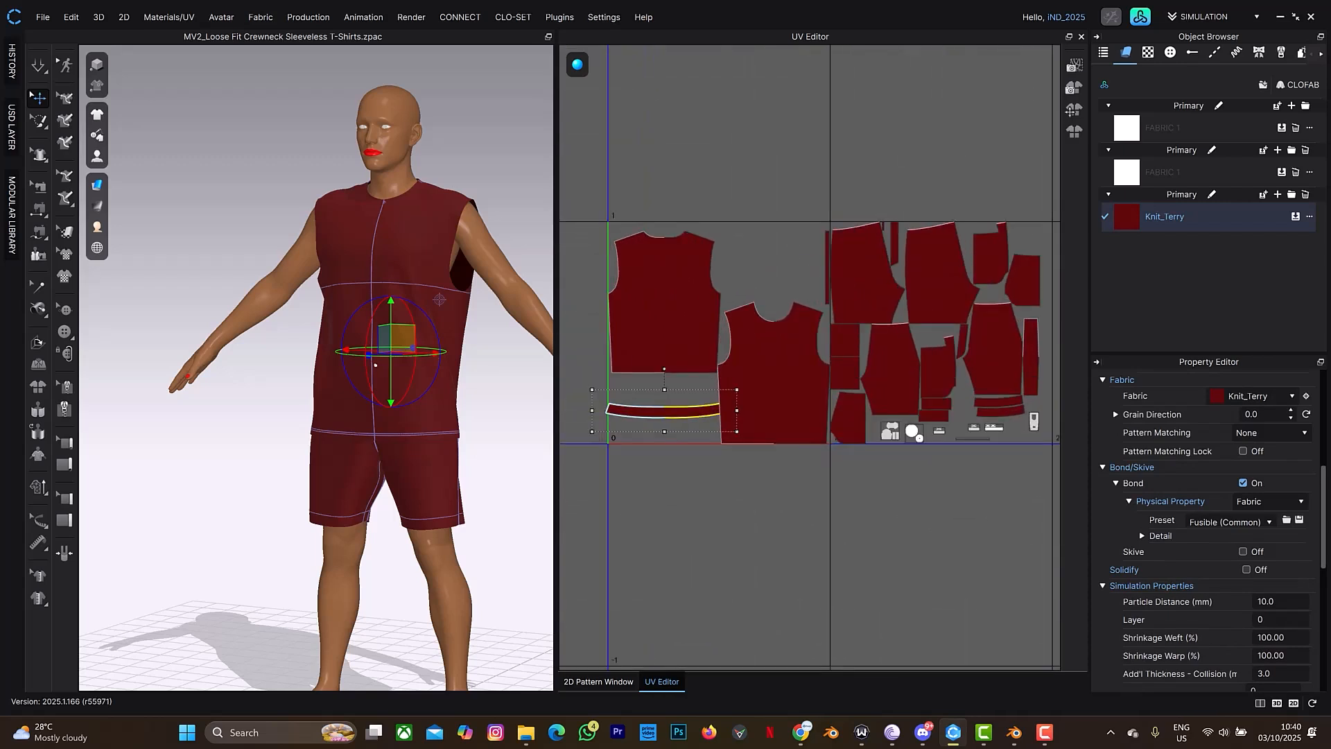
drag(737, 431, 664, 409)
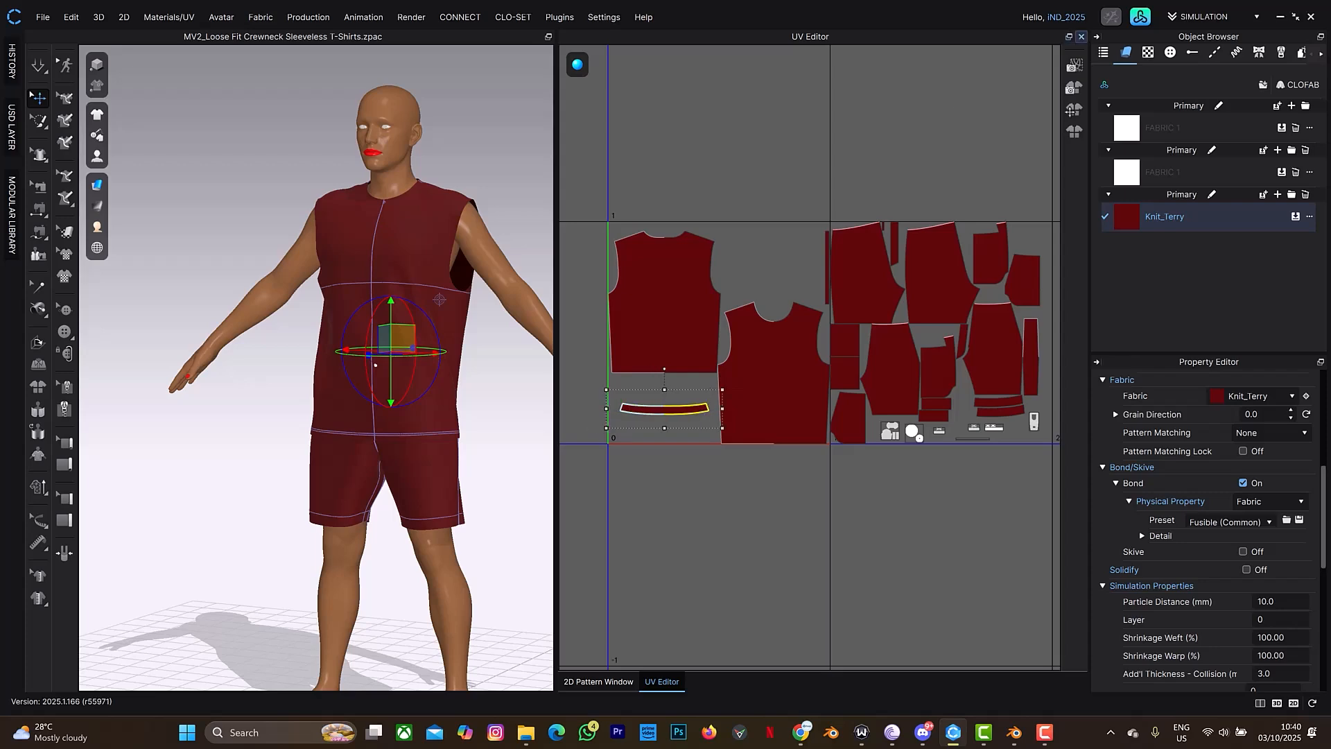
click(1081, 36)
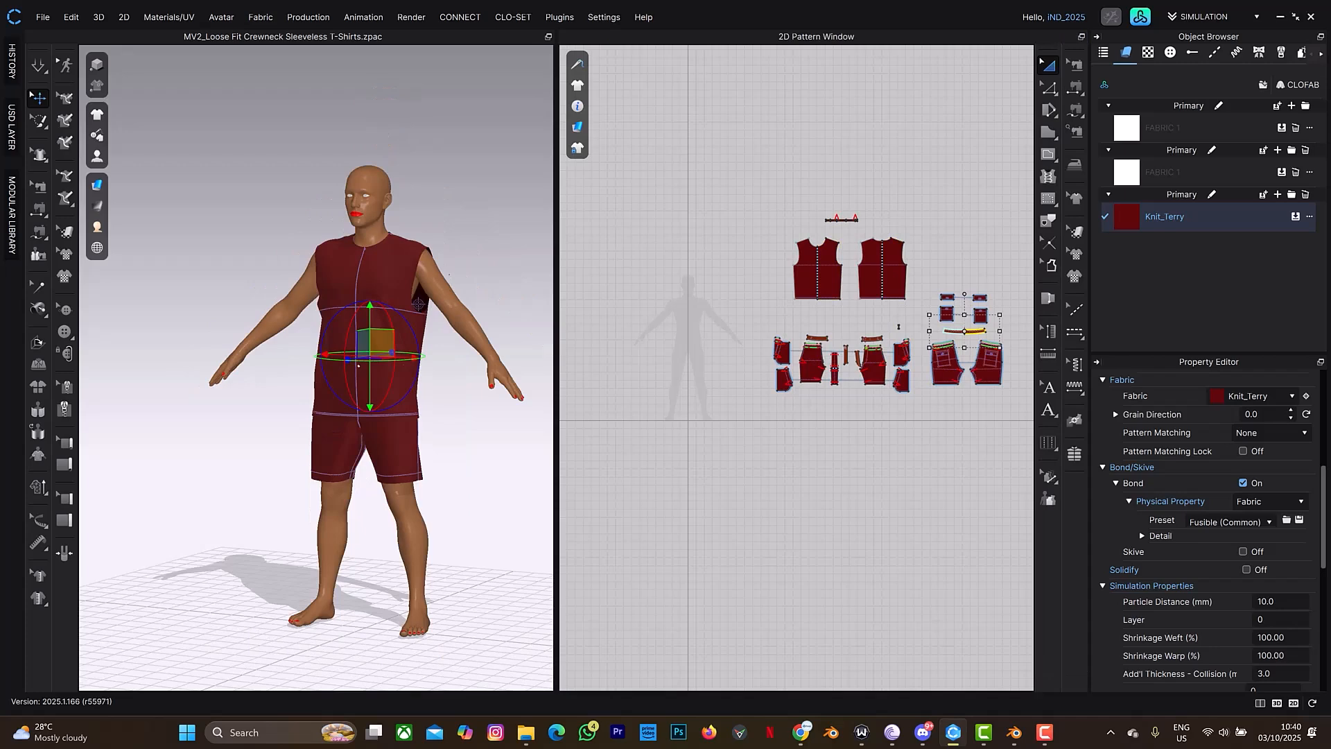
- Deselect the patterns and delete the existing avatar mesh, keeping only the garments
click(899, 327)
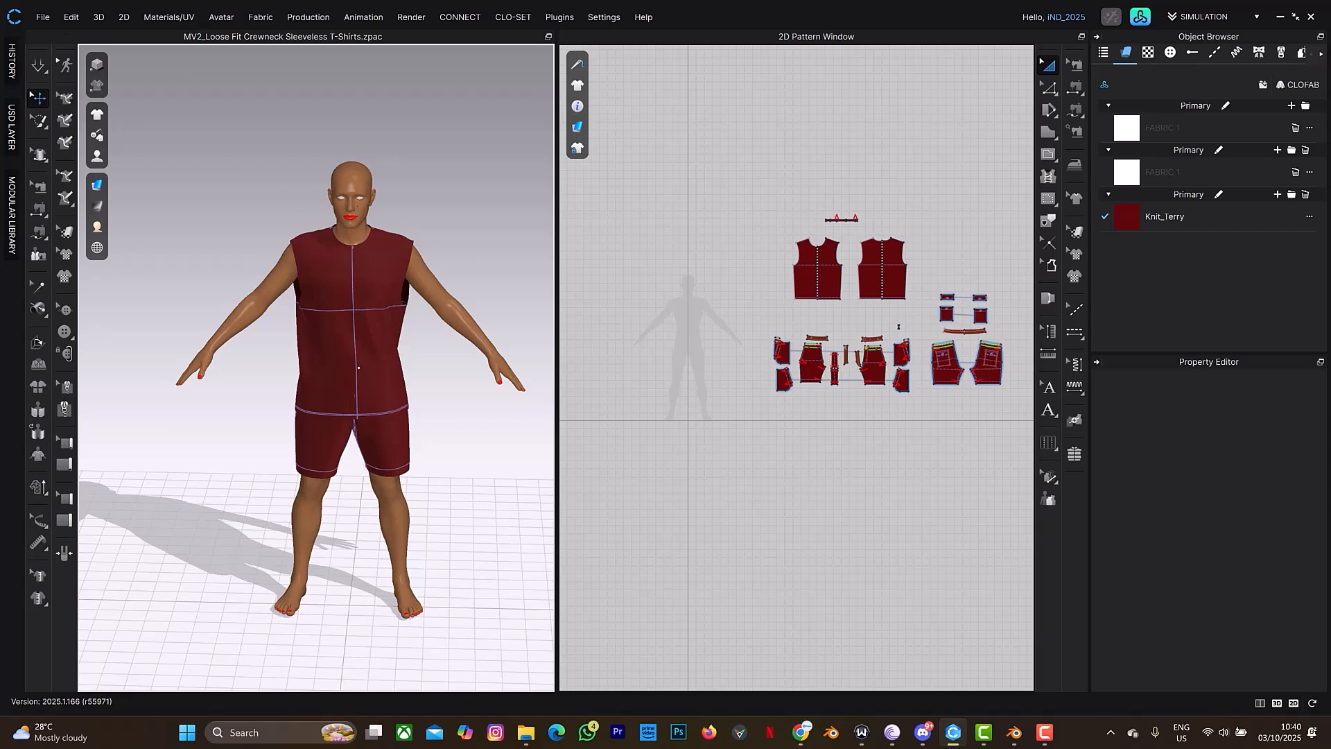
click(358, 206)
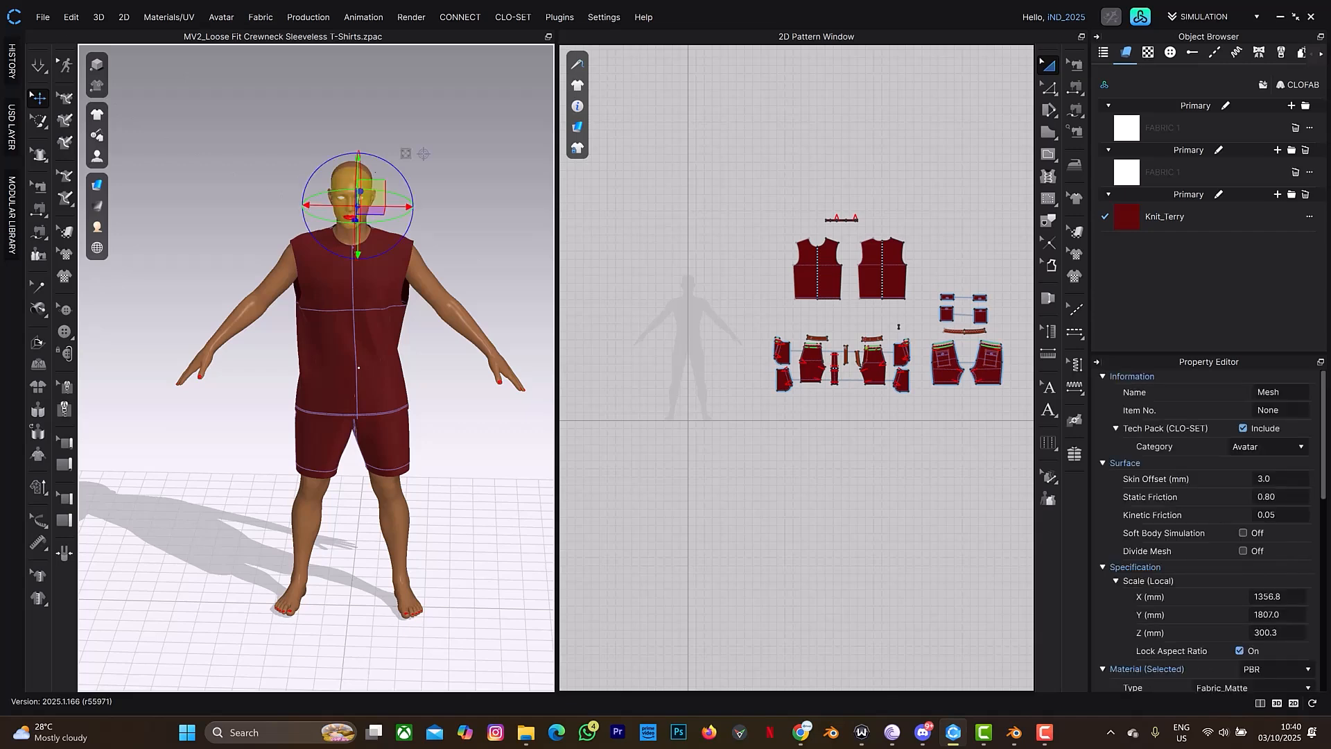
key(Delete)
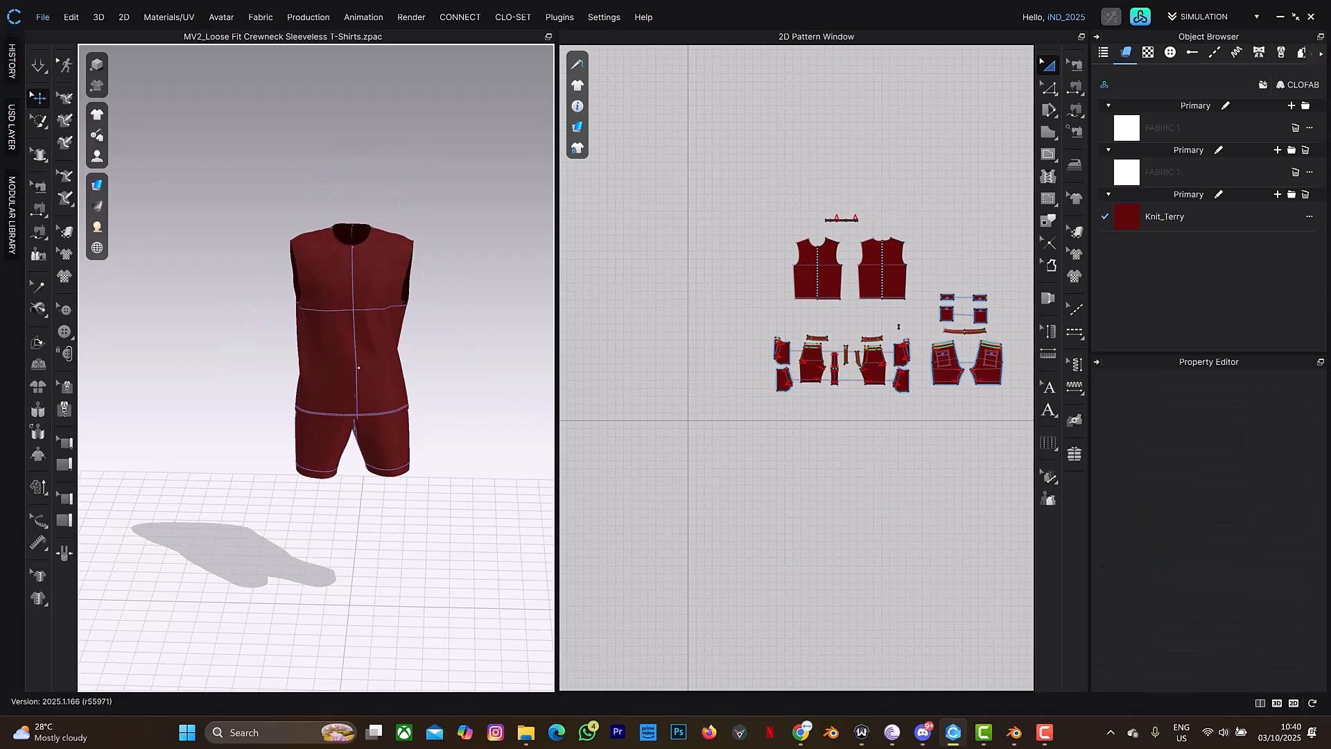
- Start an Alembic import and open male.abc from the Downloads folder
click(43, 17)
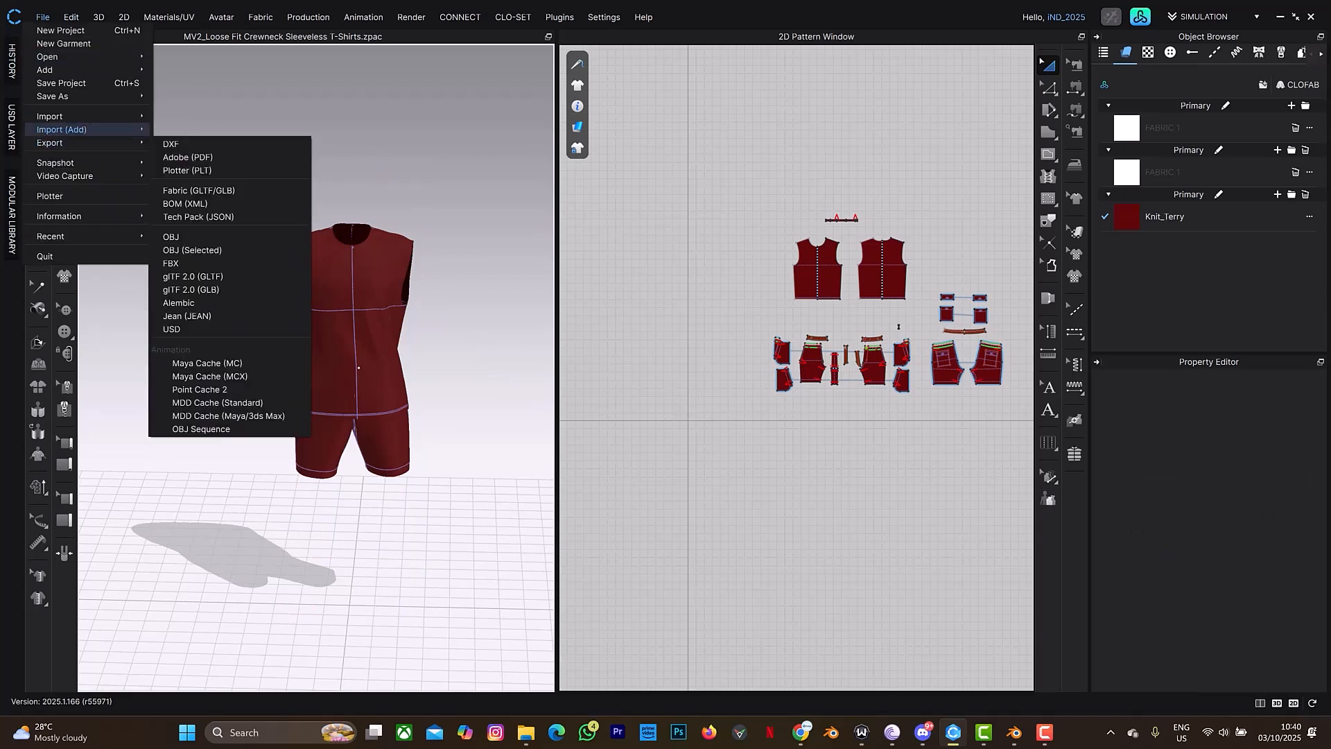
mouse_move(63, 116)
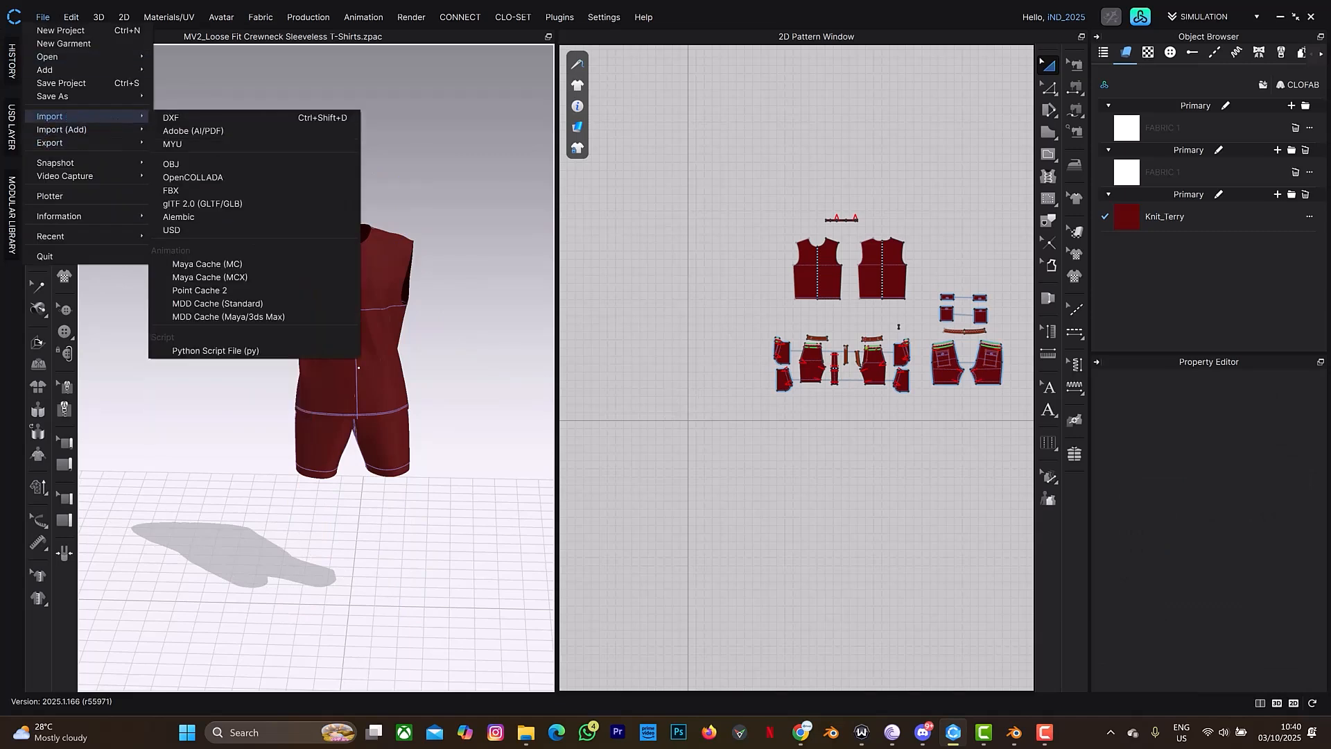
click(183, 217)
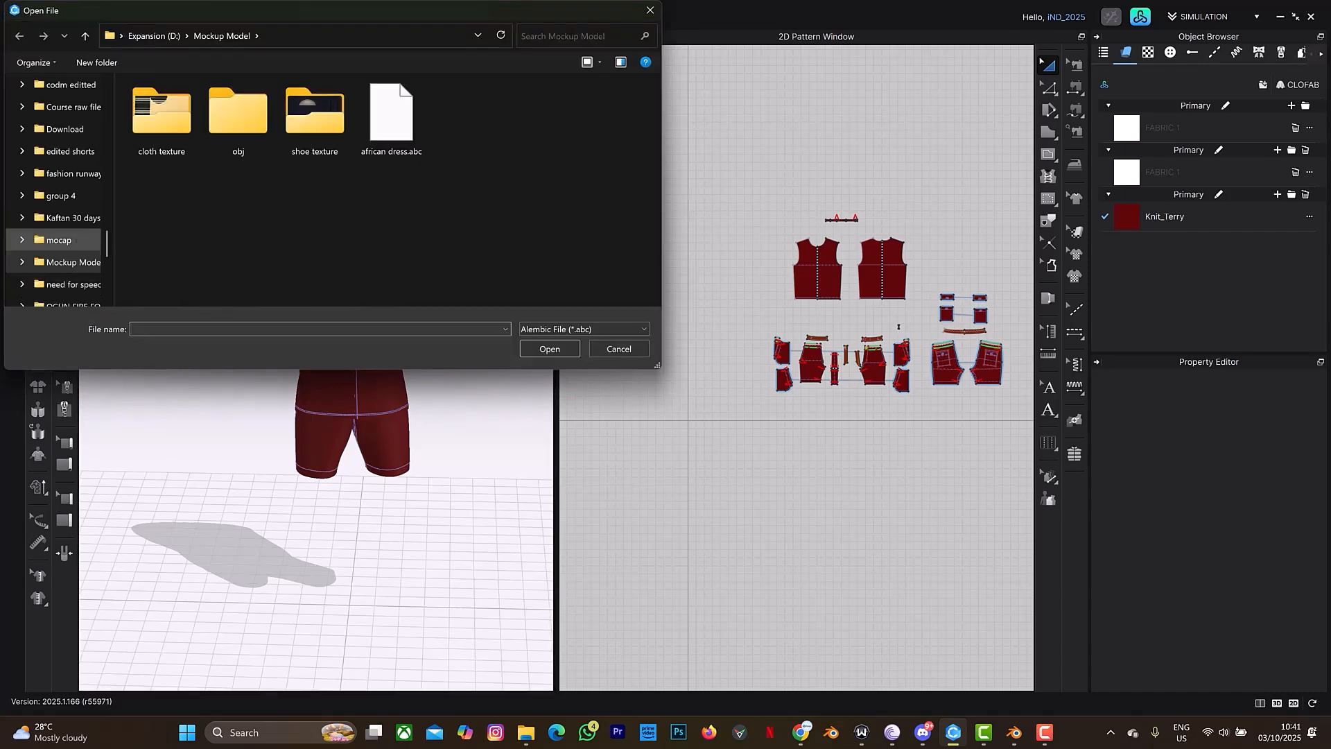
scroll(53, 240, up, 10)
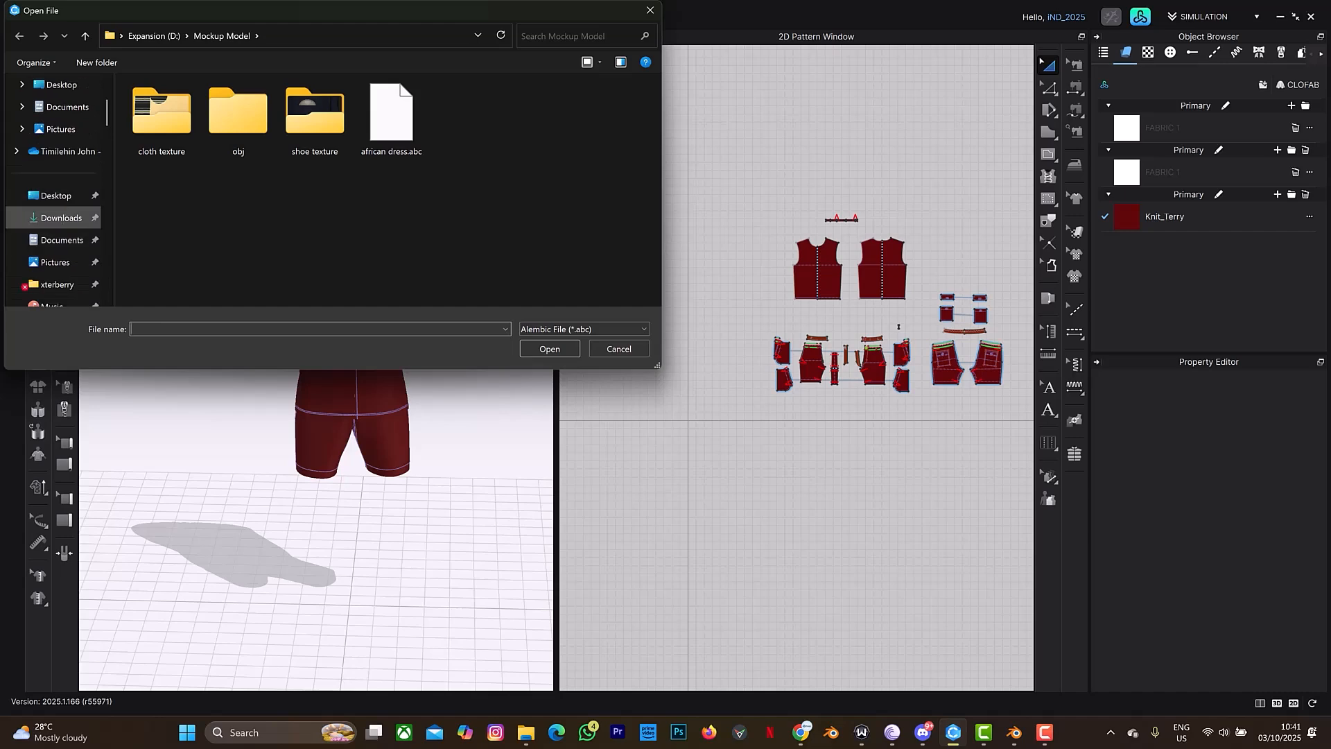
click(61, 218)
click(161, 137)
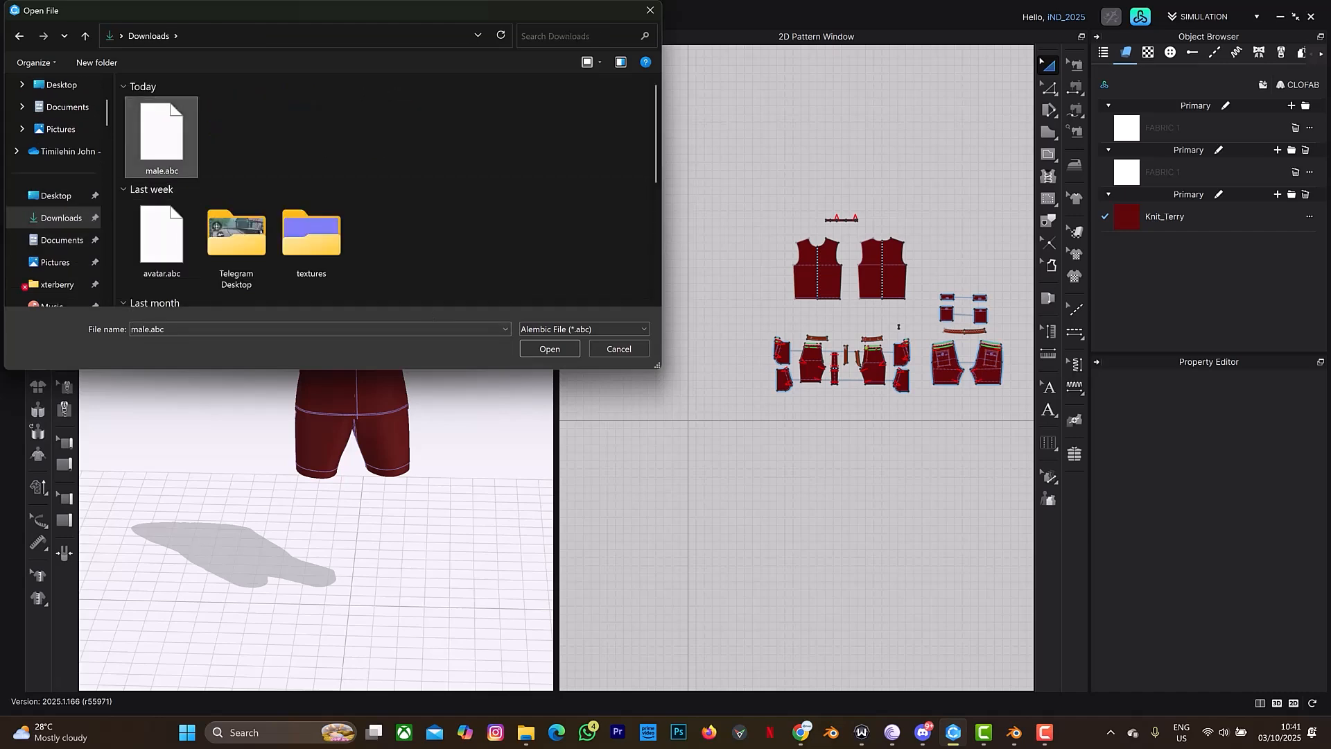
click(550, 349)
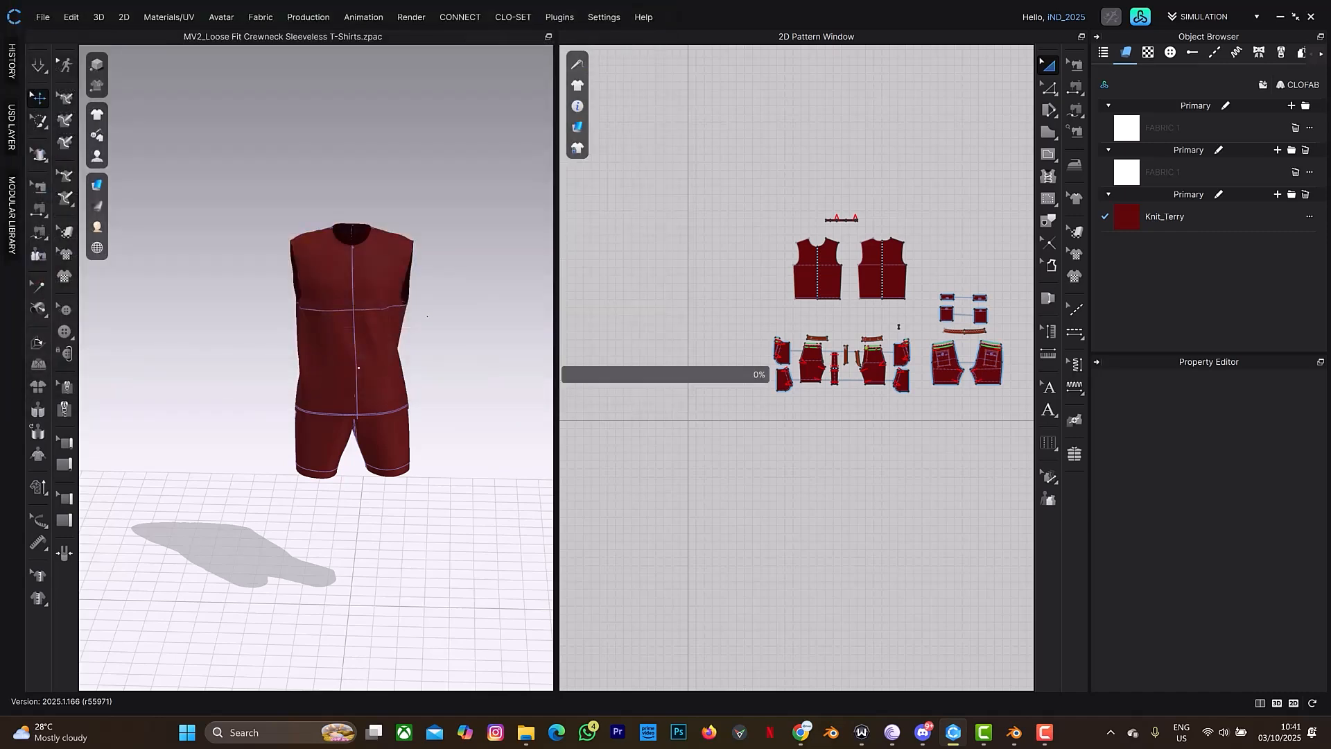
- Import the Alembic avatar with its load type set to Add
click(696, 283)
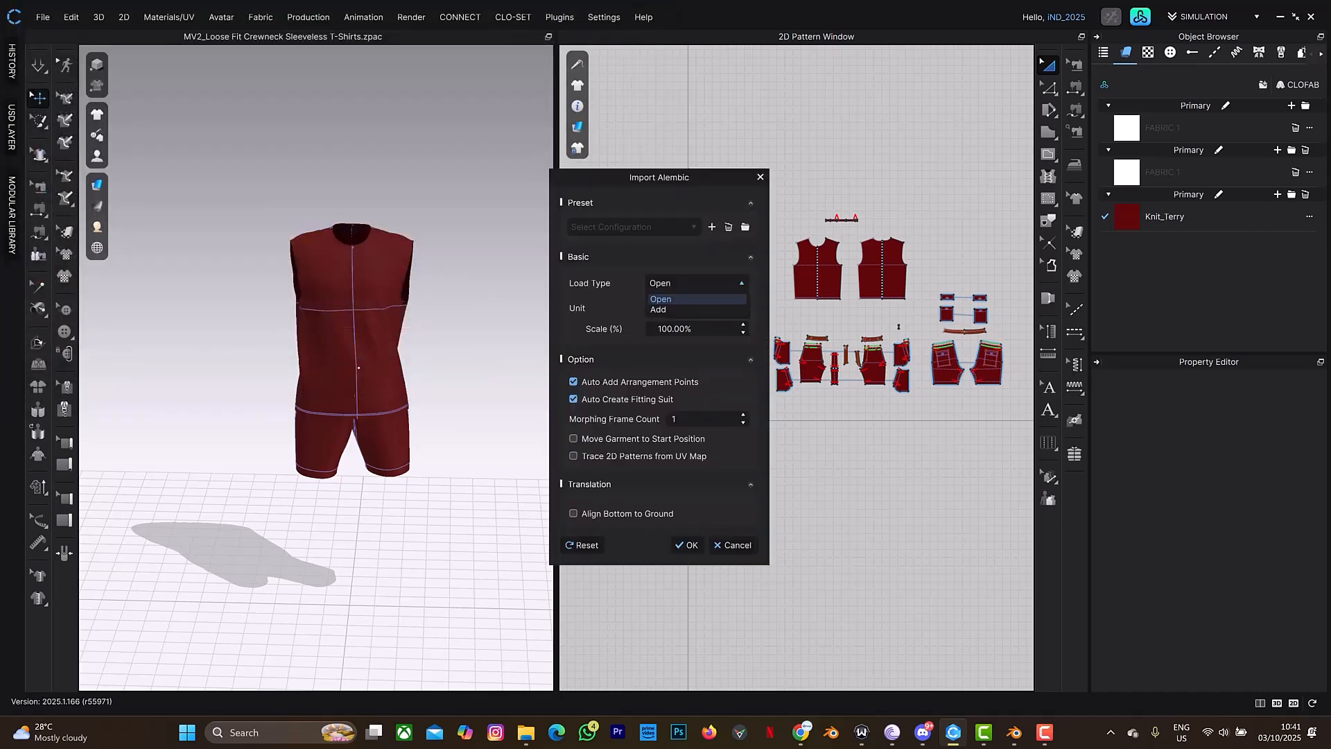
click(696, 309)
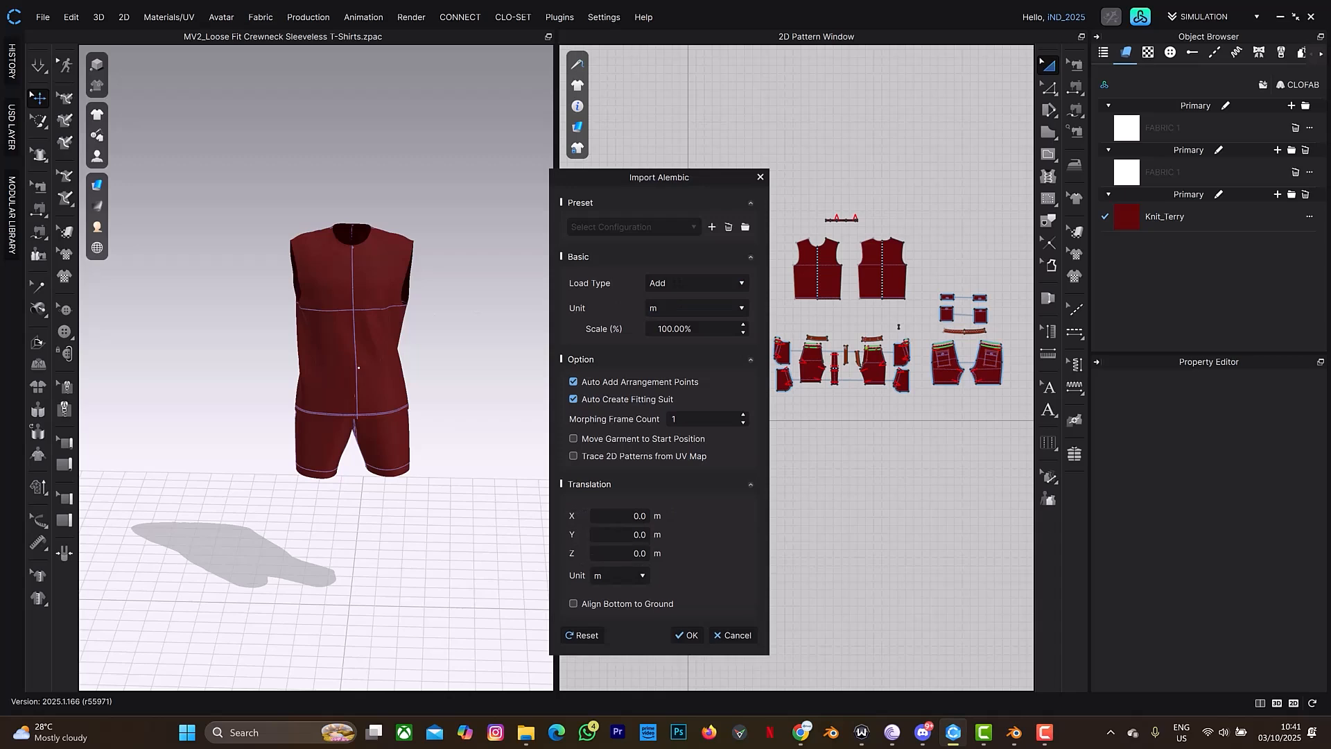
click(687, 635)
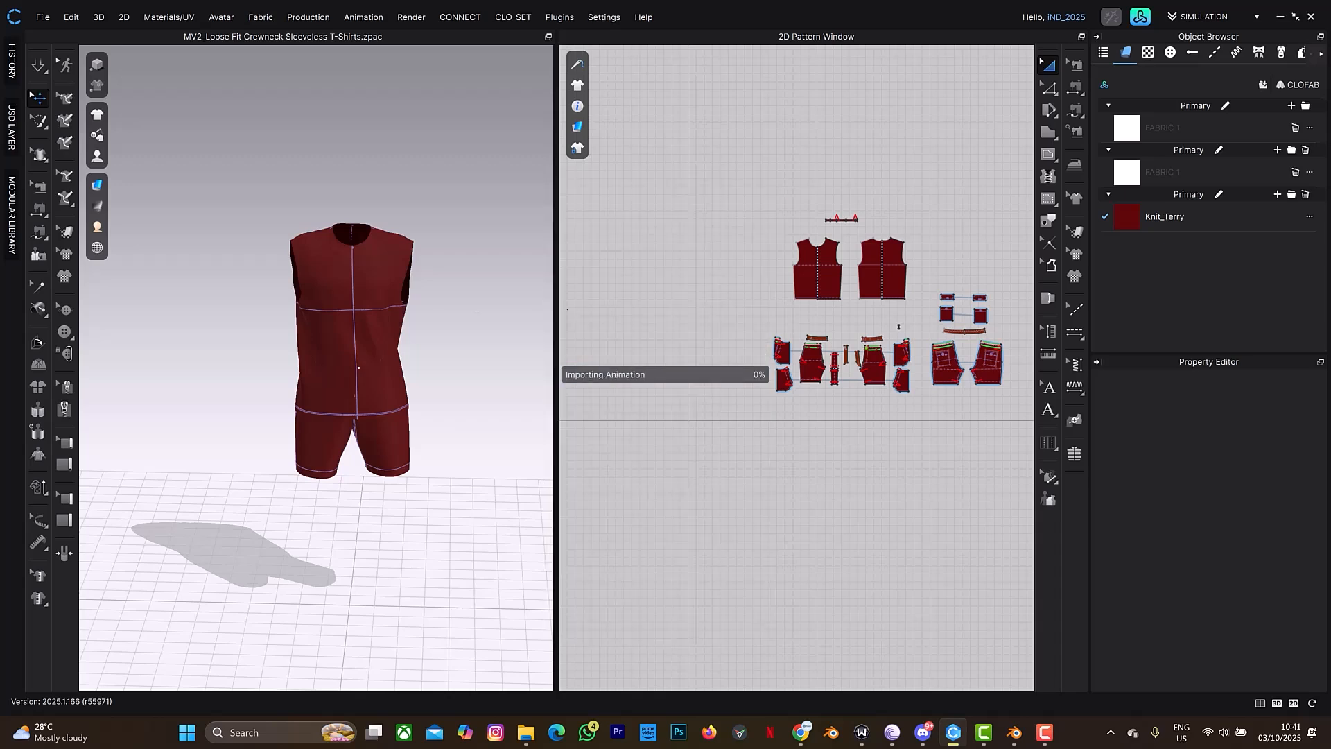
- Open the Animation Editor and play the imported avatar's animation
right_drag(358, 368, 325, 346)
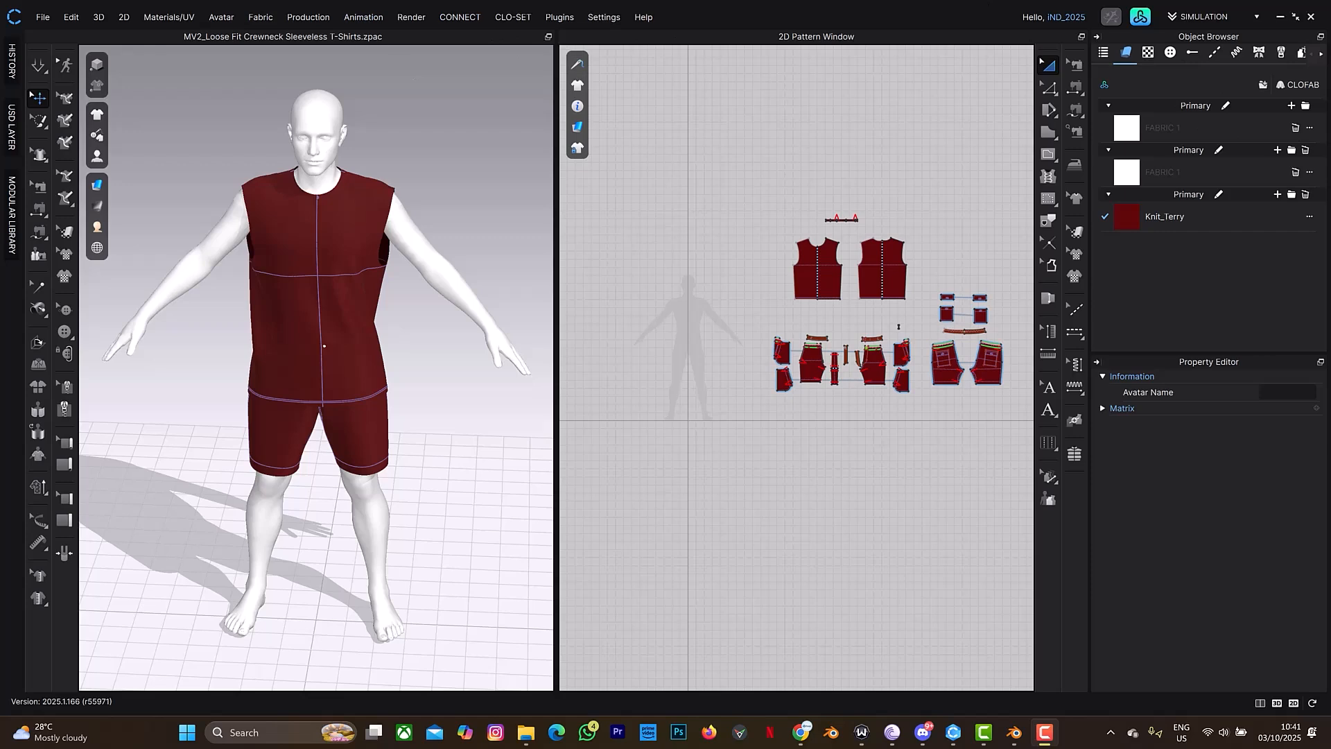
click(363, 17)
click(376, 30)
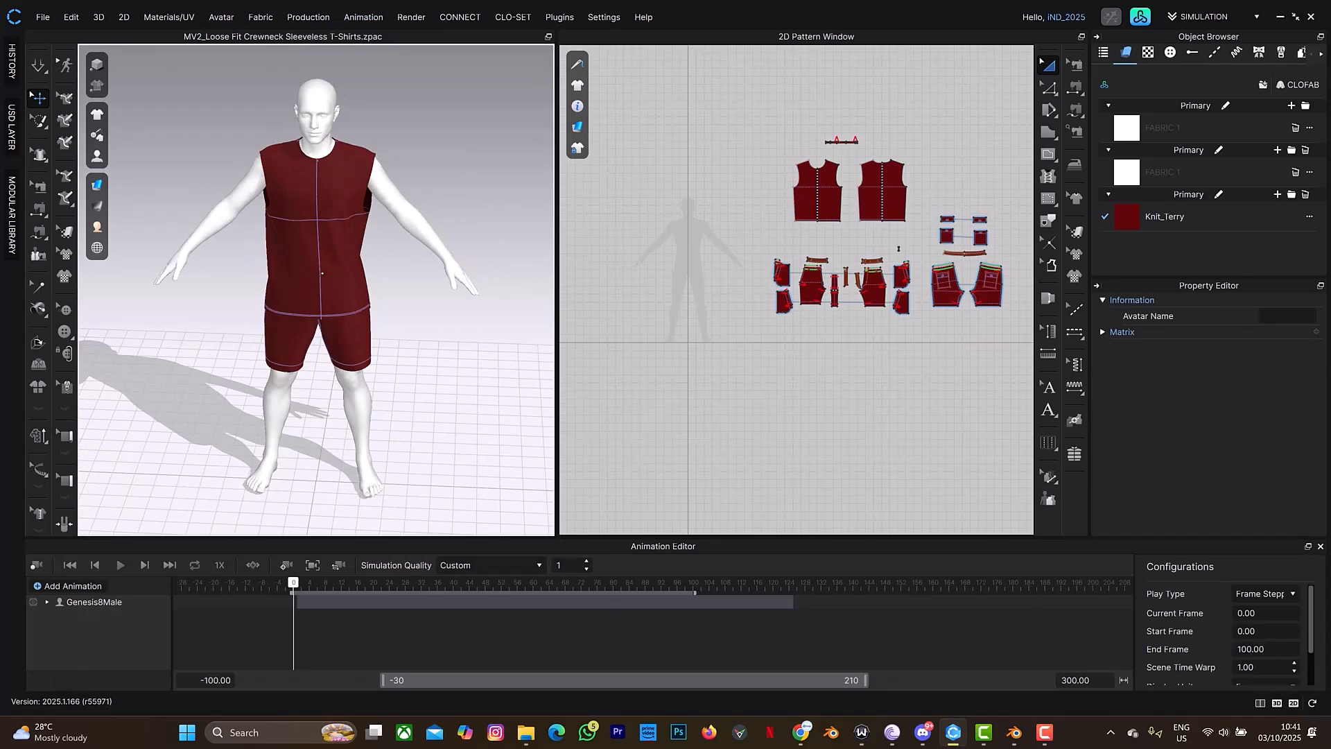
key(space)
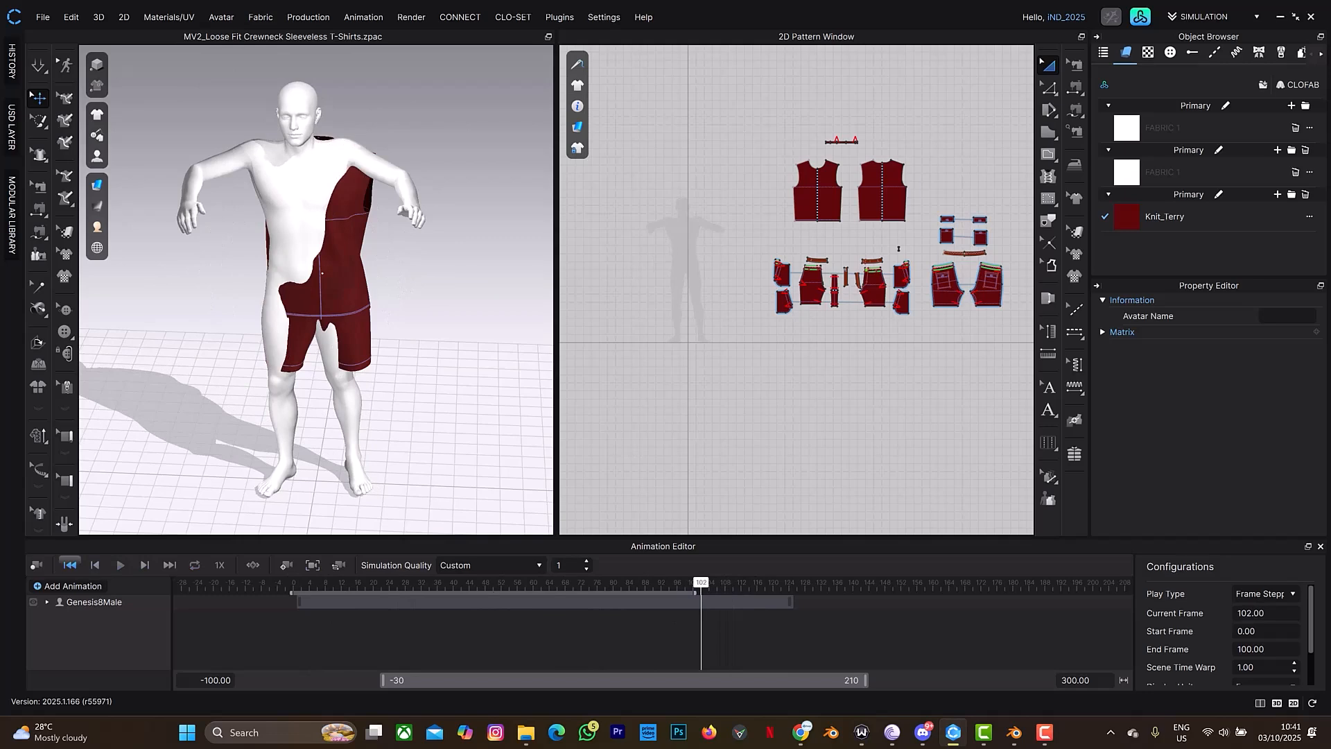
- Extend the animation's end frame to 125 and place the playhead at frame 1
click(69, 565)
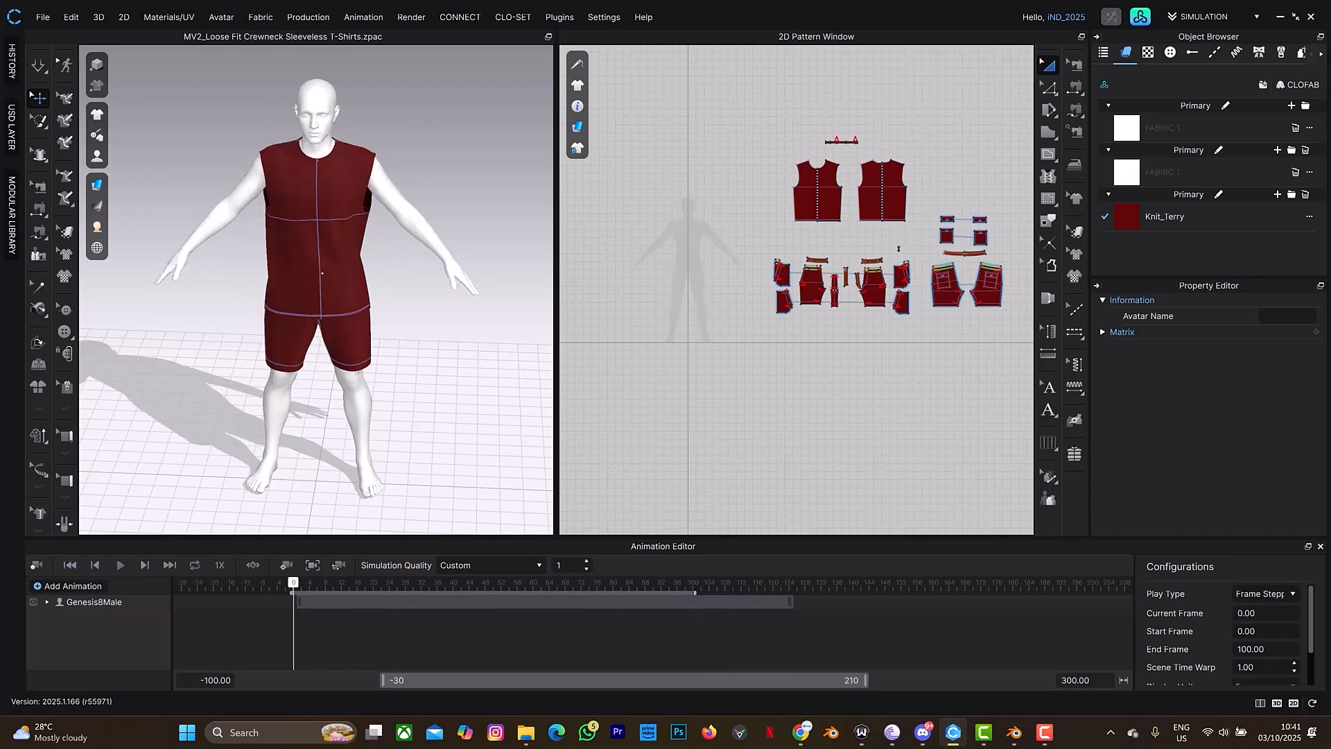
drag(694, 593, 794, 593)
mouse_move(293, 582)
mouse_down()
mouse_move(707, 582)
mouse_move(298, 582)
mouse_up()
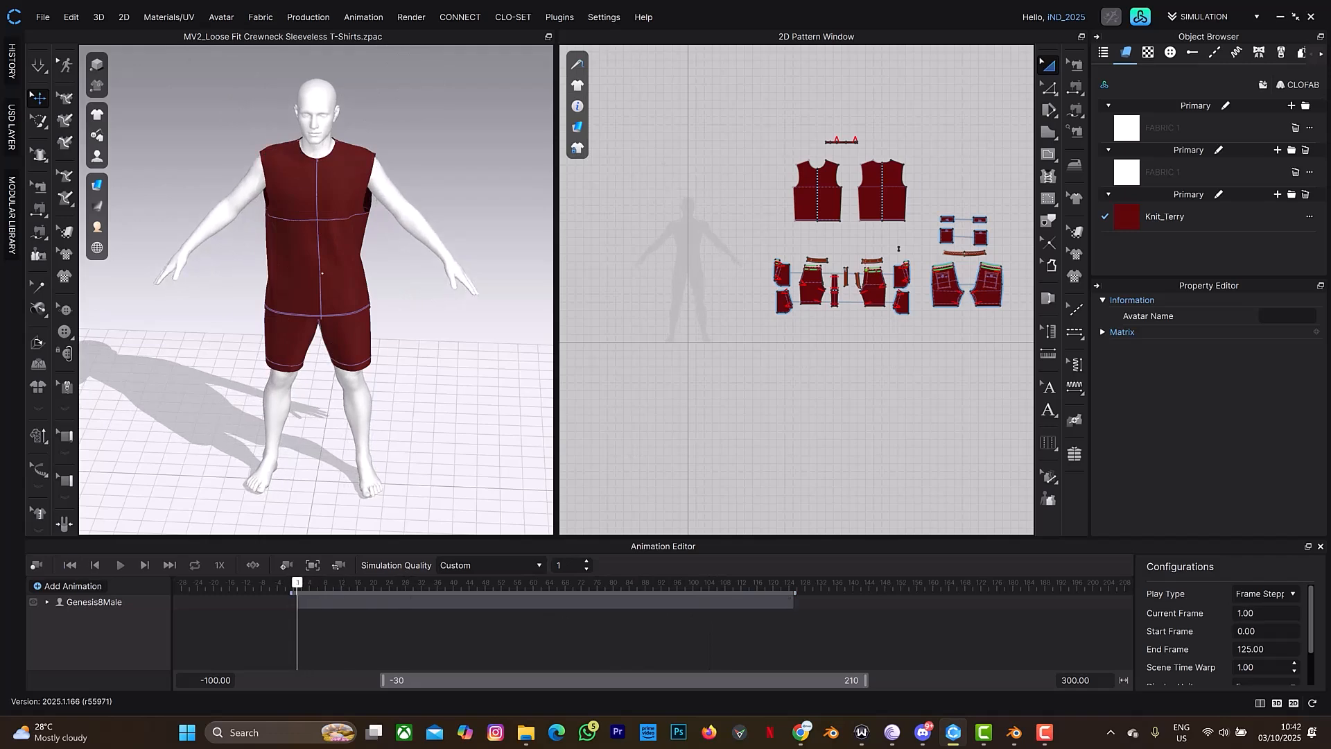
- Set the simulation quality to Animation (Stable) and record the garment simulation through frame 125
click(491, 565)
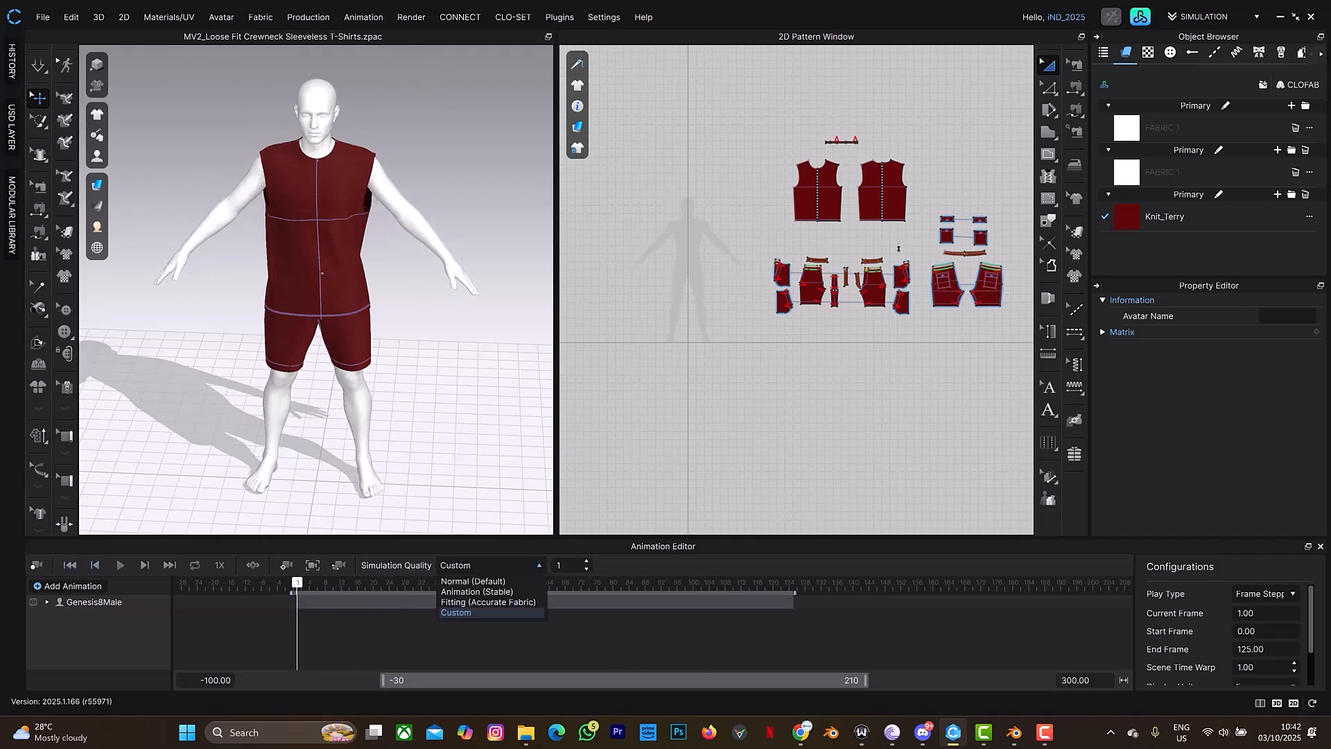
click(506, 592)
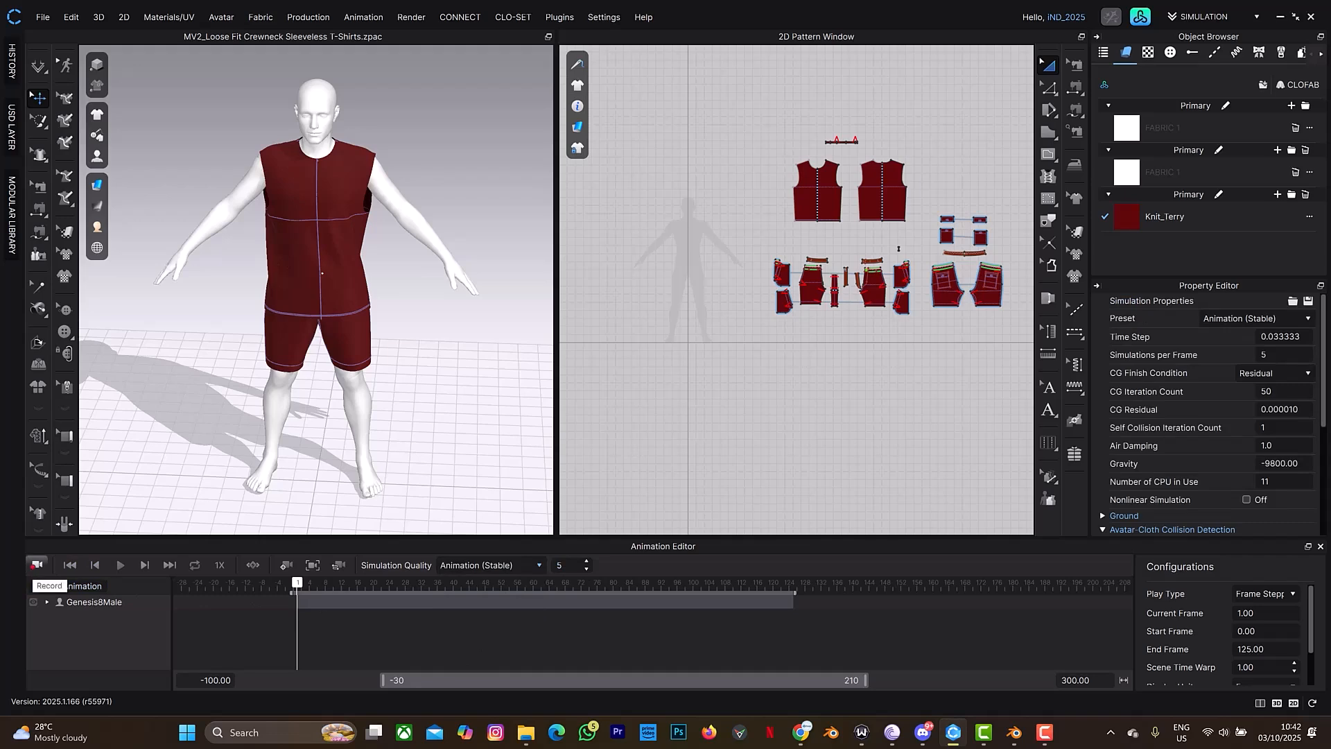
click(37, 565)
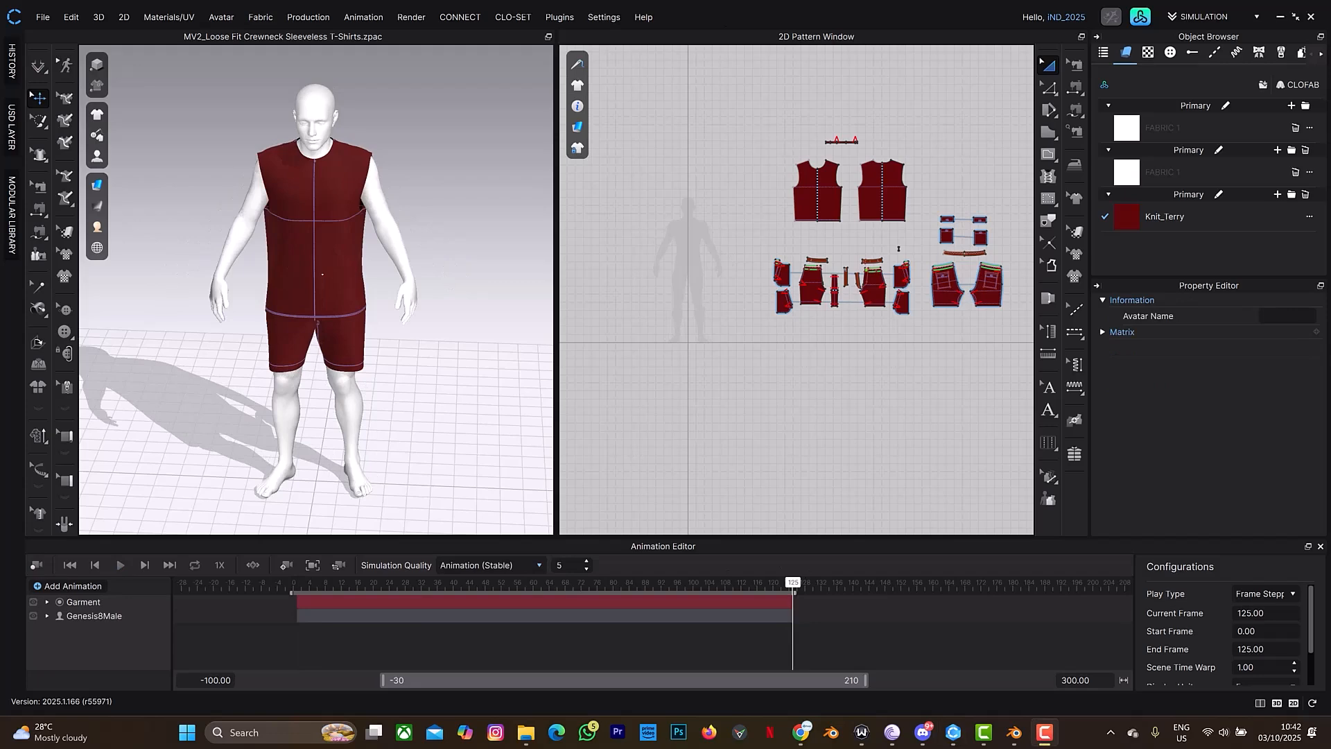
- Scrub the recorded garment animation back to frame 59 to check the drape, closing and reopening the Animation Editor
drag(792, 582, 529, 583)
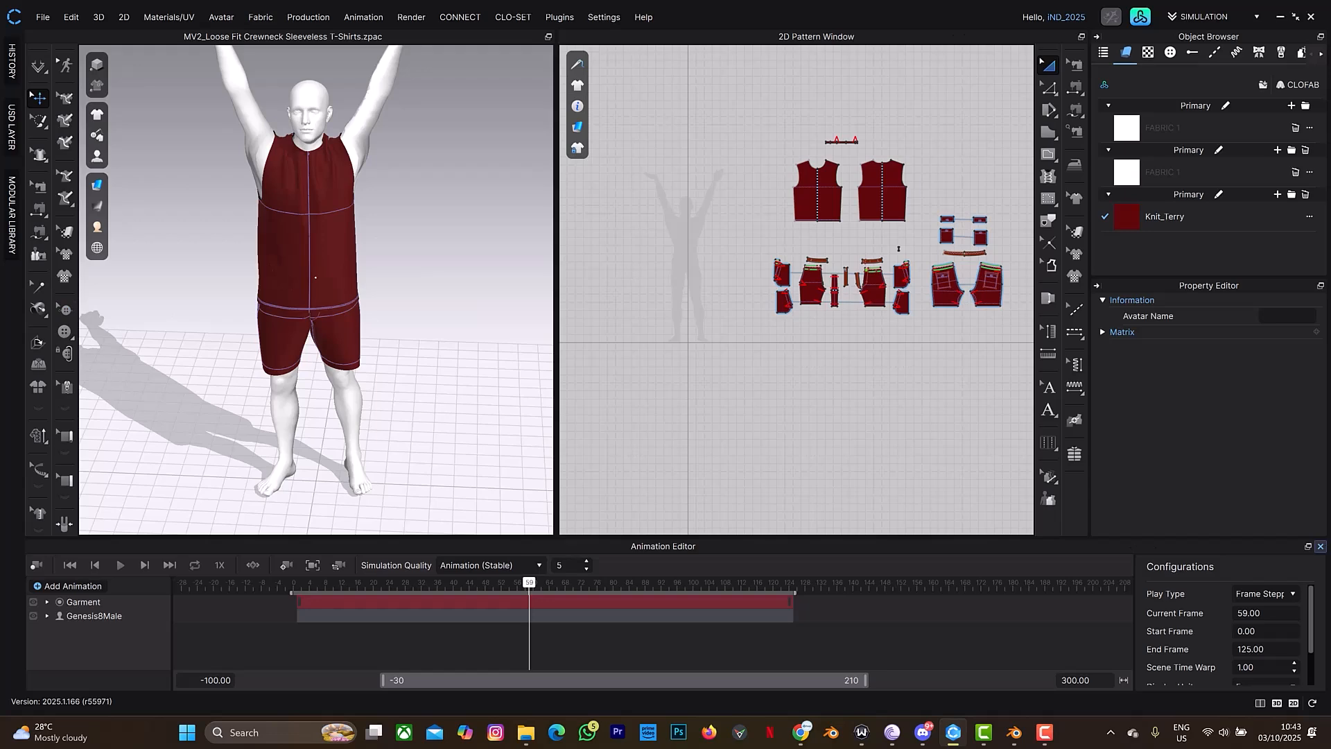
click(1320, 546)
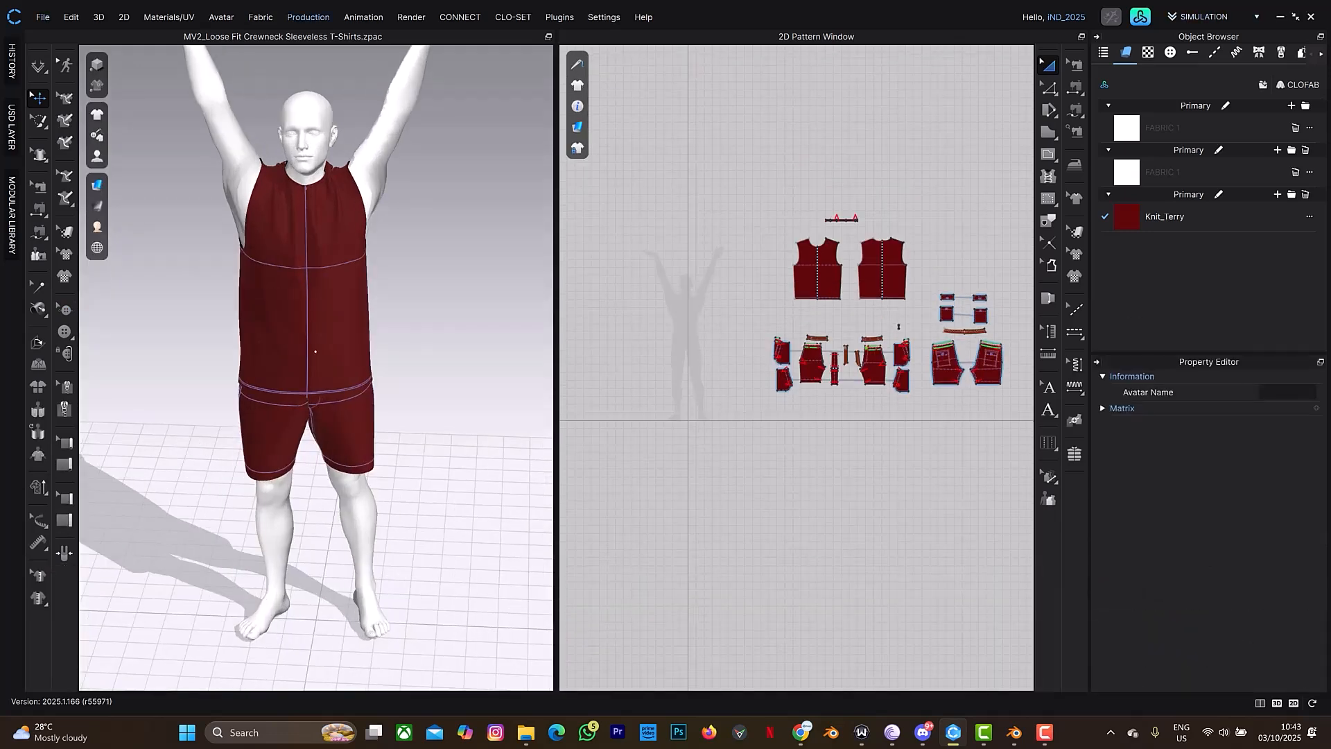
click(364, 17)
click(376, 30)
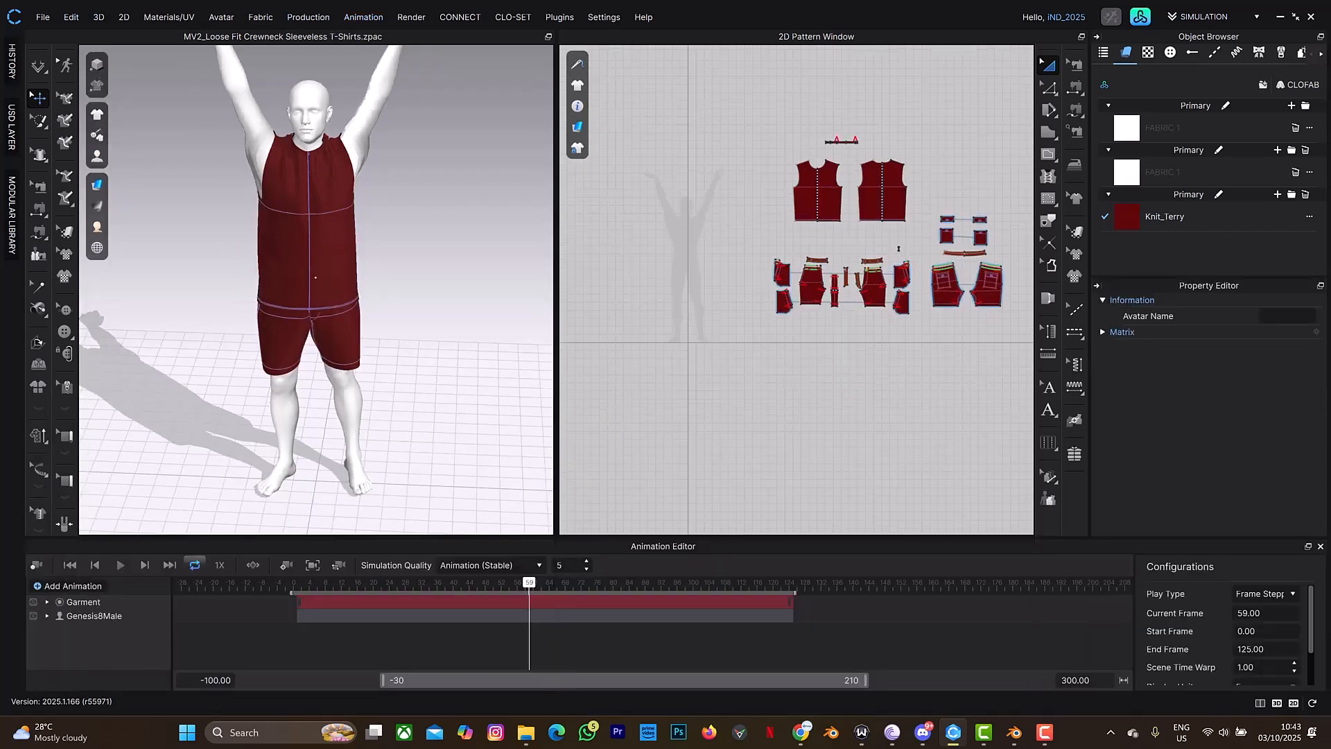
- Return the animation to its start frame and begin an Alembic export to the Downloads folder with the file name male cloth
click(70, 565)
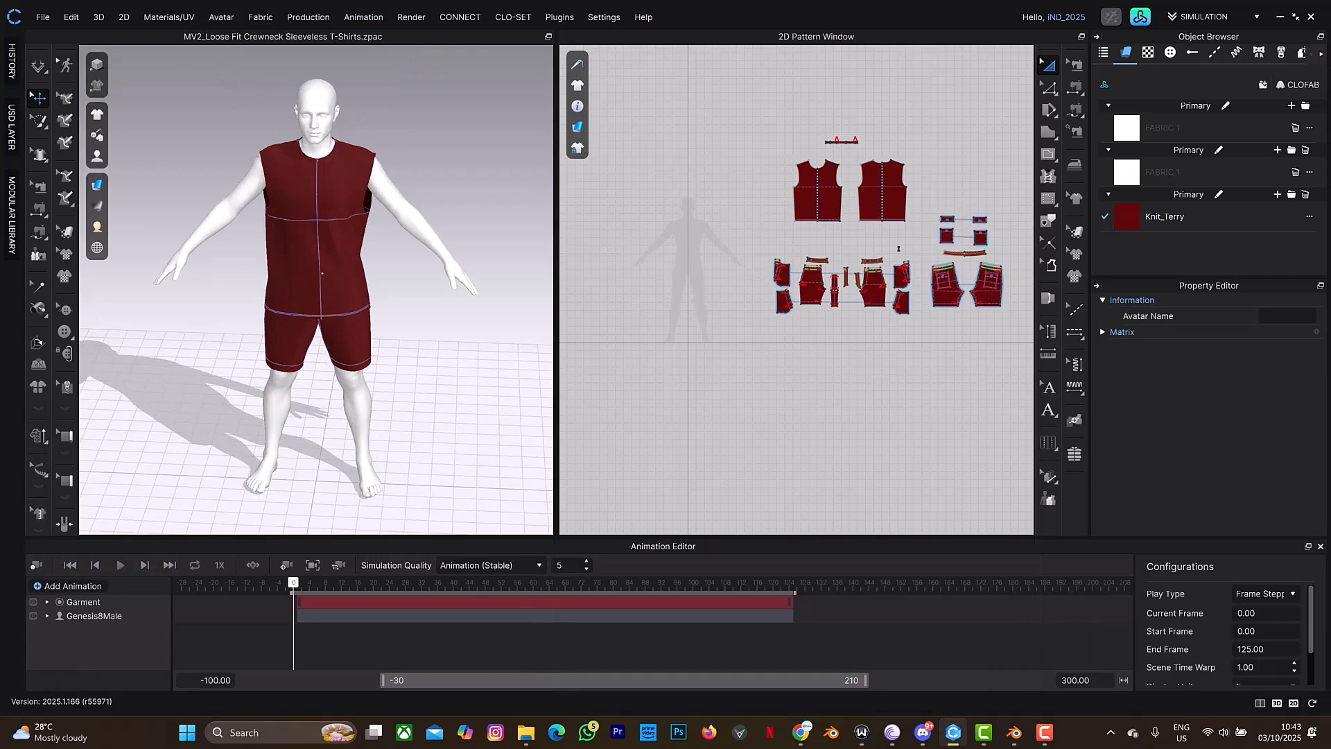
click(42, 17)
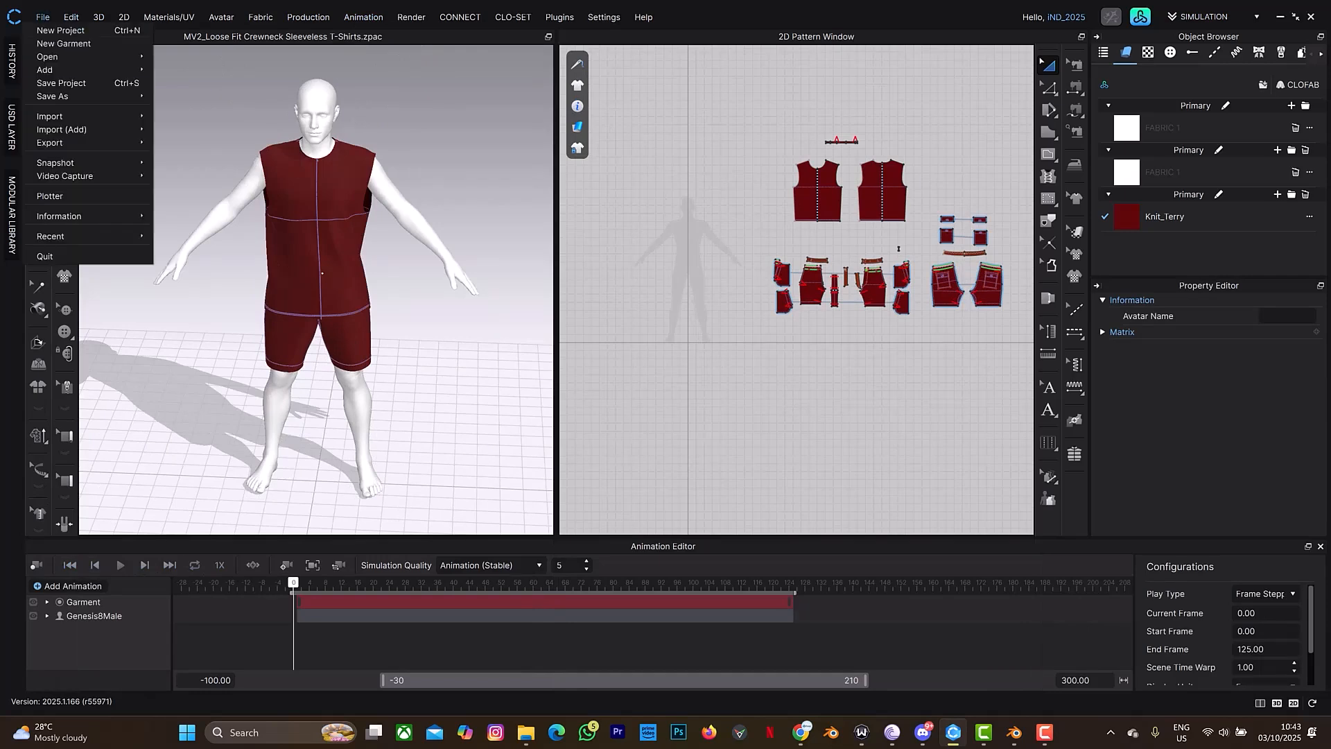
mouse_move(76, 143)
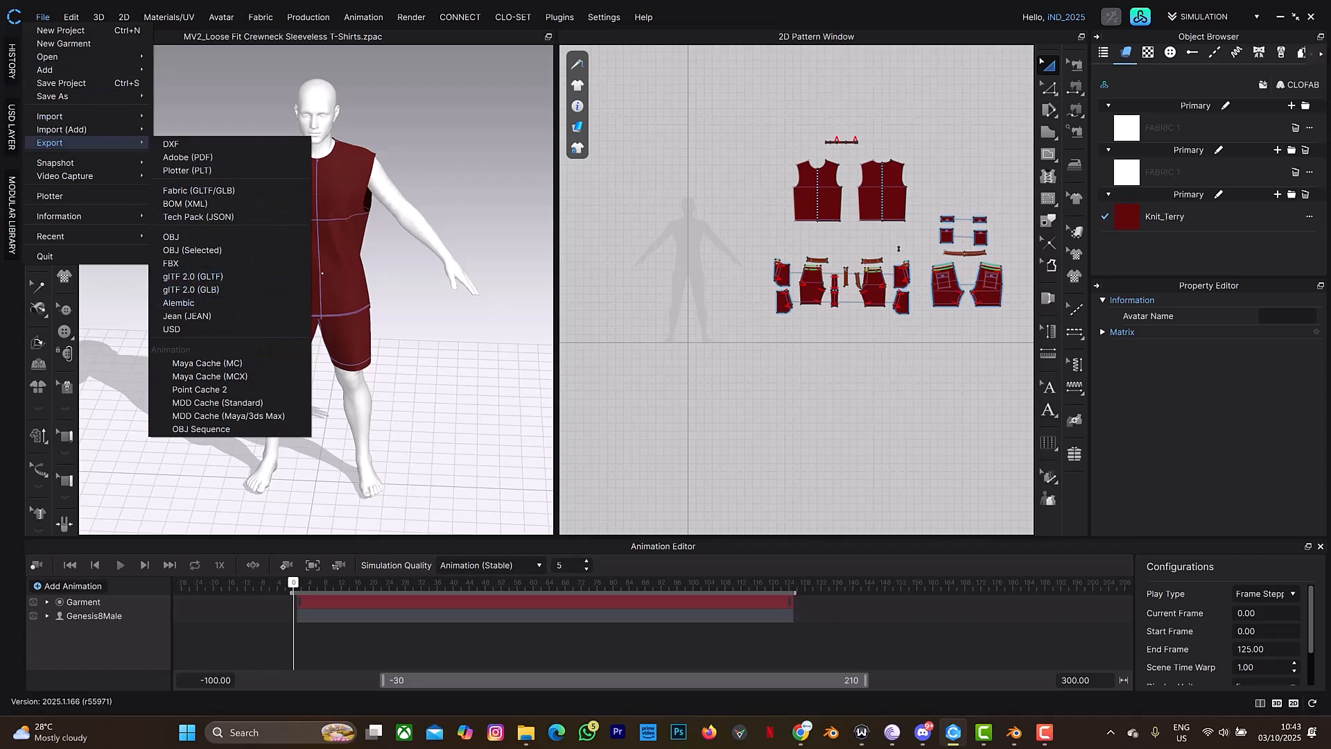
click(178, 302)
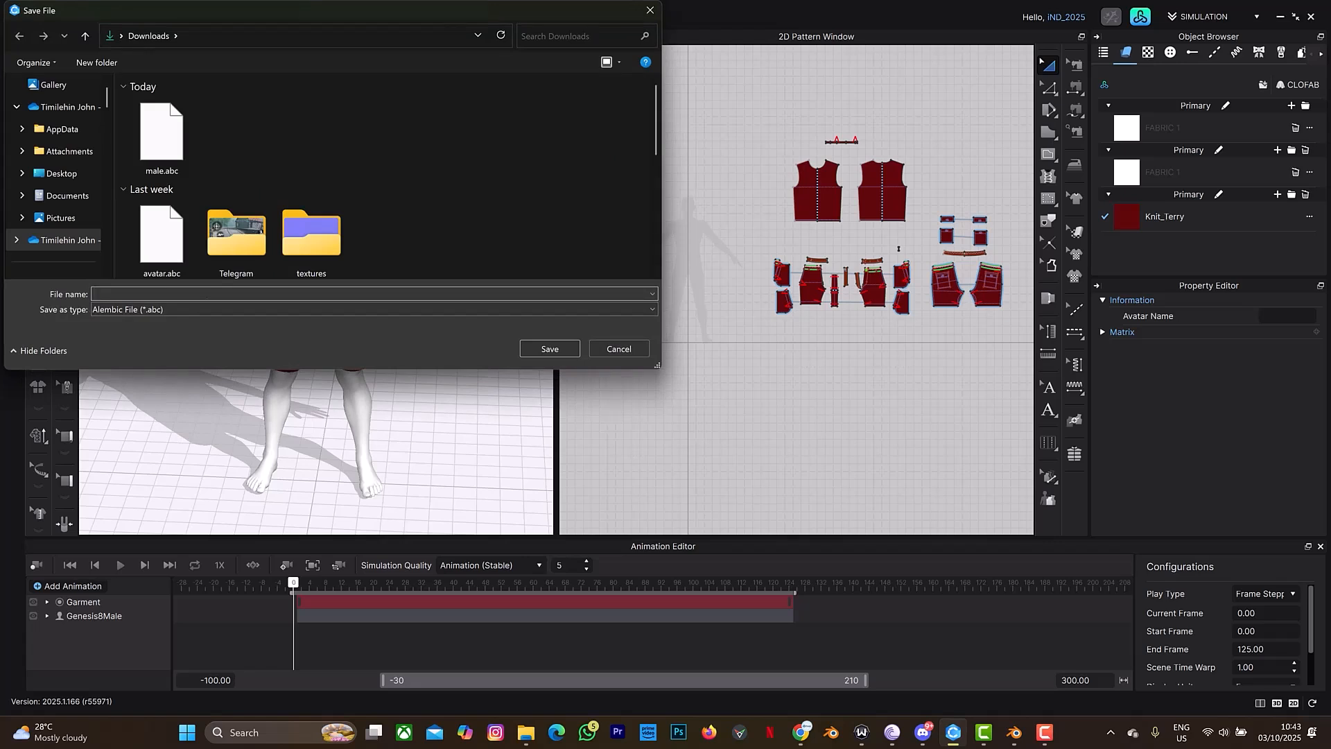
text(nale cloth)
key(Delete)
text(m)
click(531, 350)
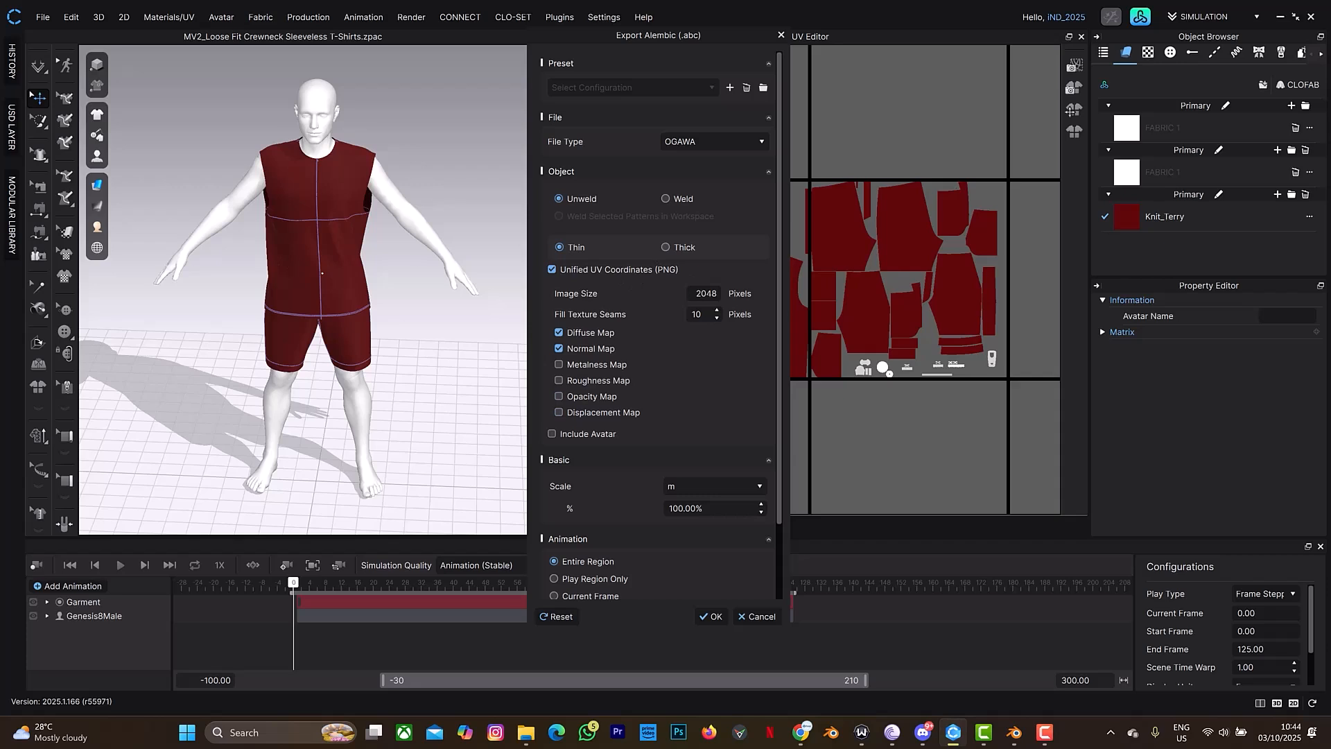
- Export the Alembic garment as Thick with unified UV textures at an image size of 4096 pixels
click(665, 247)
double_click(705, 293)
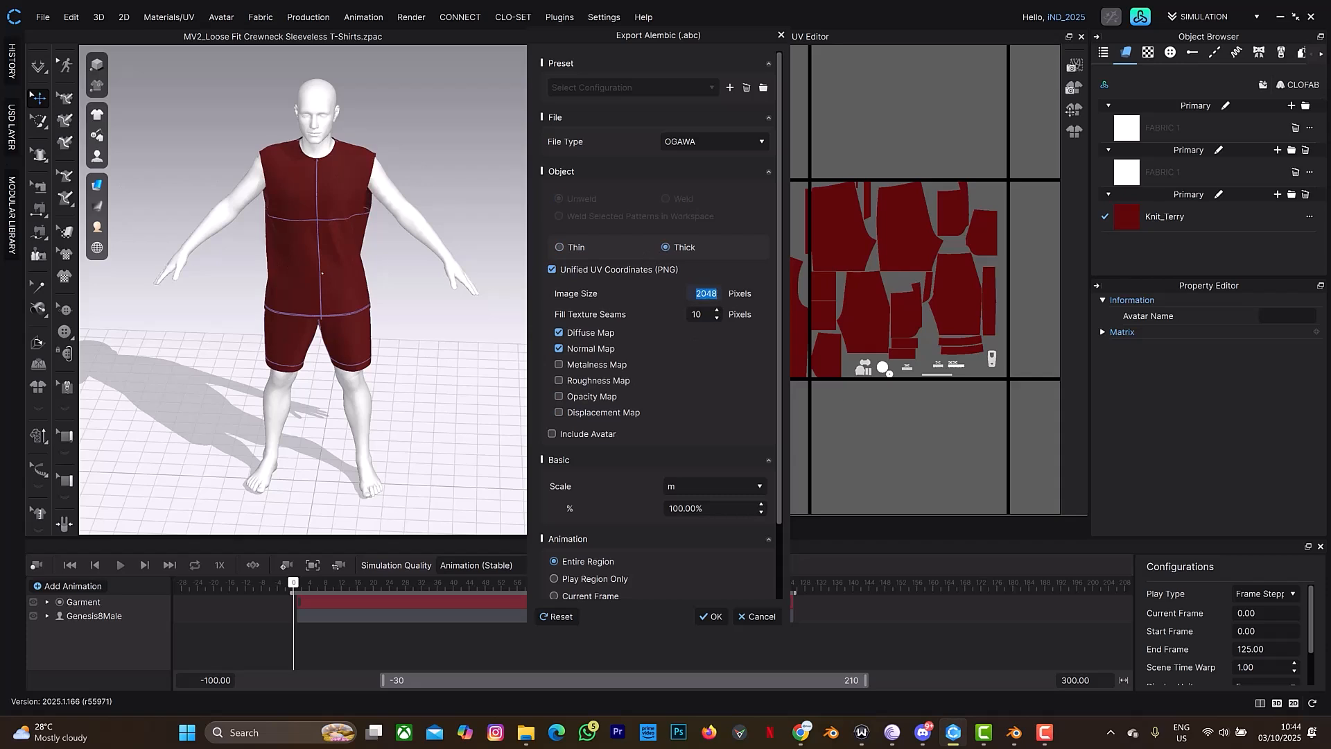
text(4096)
key(Return)
click(711, 617)
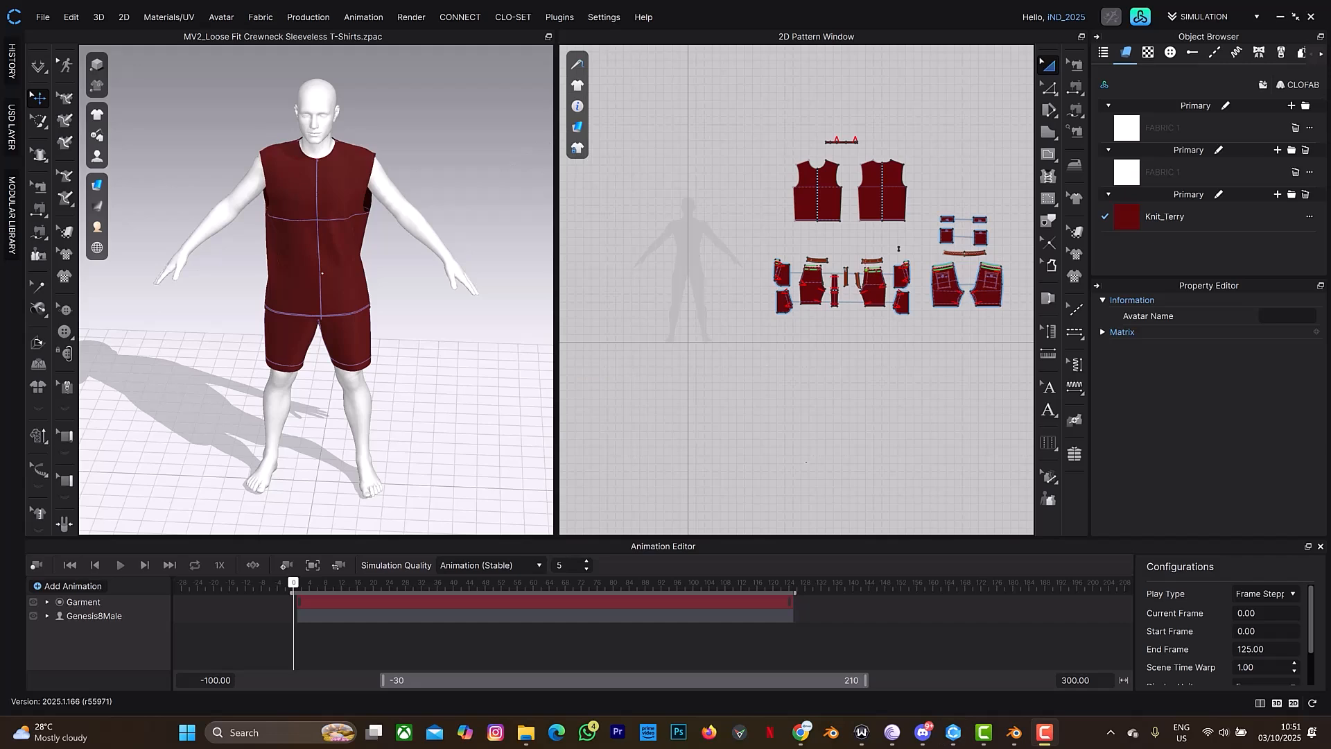
- Switch to Blender, import male cloth.abc from Downloads into the Male collection and play back the animation
click(1014, 732)
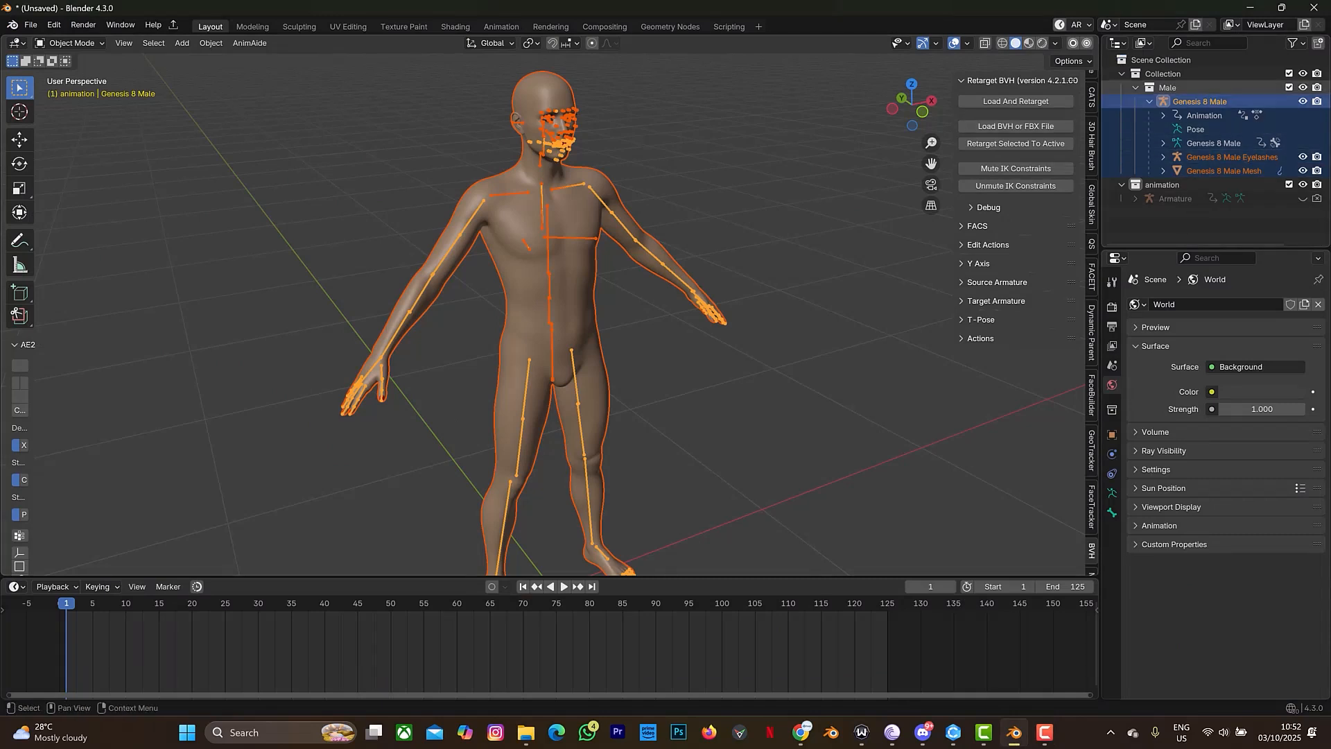
click(1167, 87)
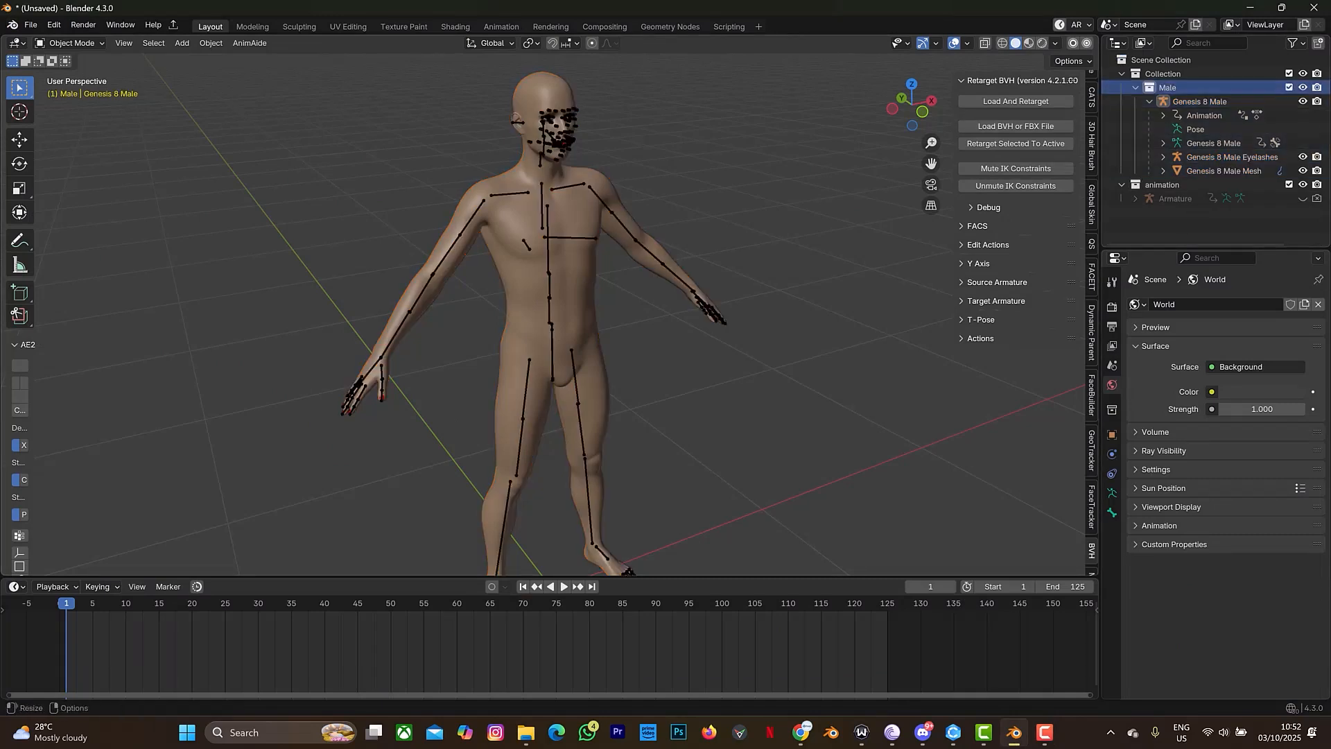
click(31, 24)
mouse_move(97, 221)
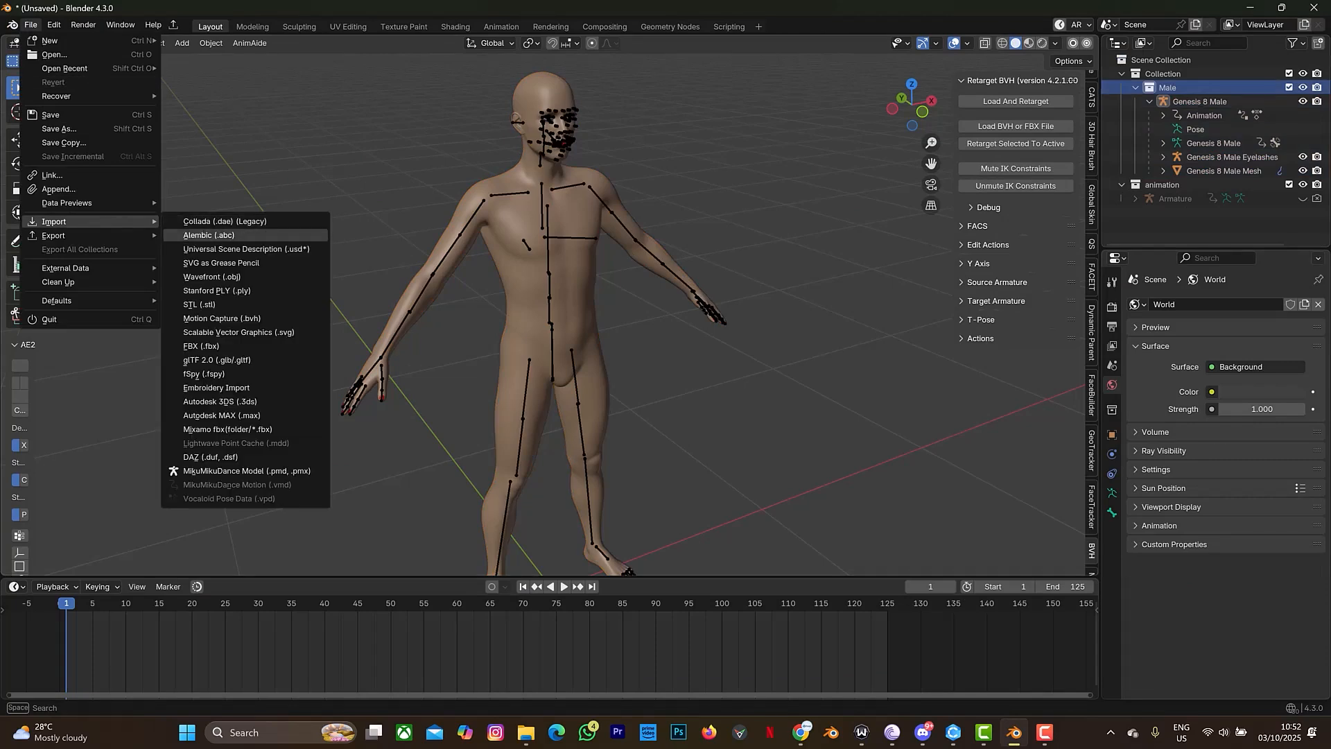
click(208, 235)
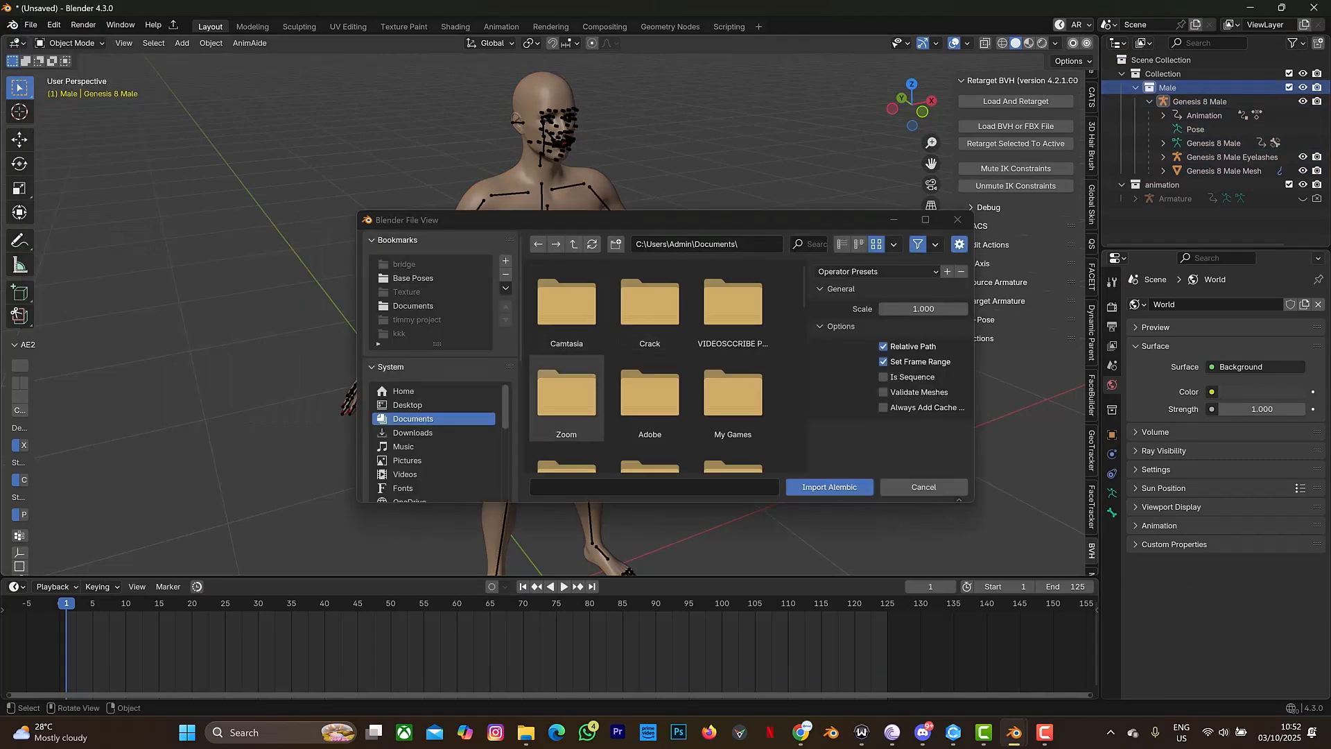
click(412, 432)
scroll(650, 368, down, 3)
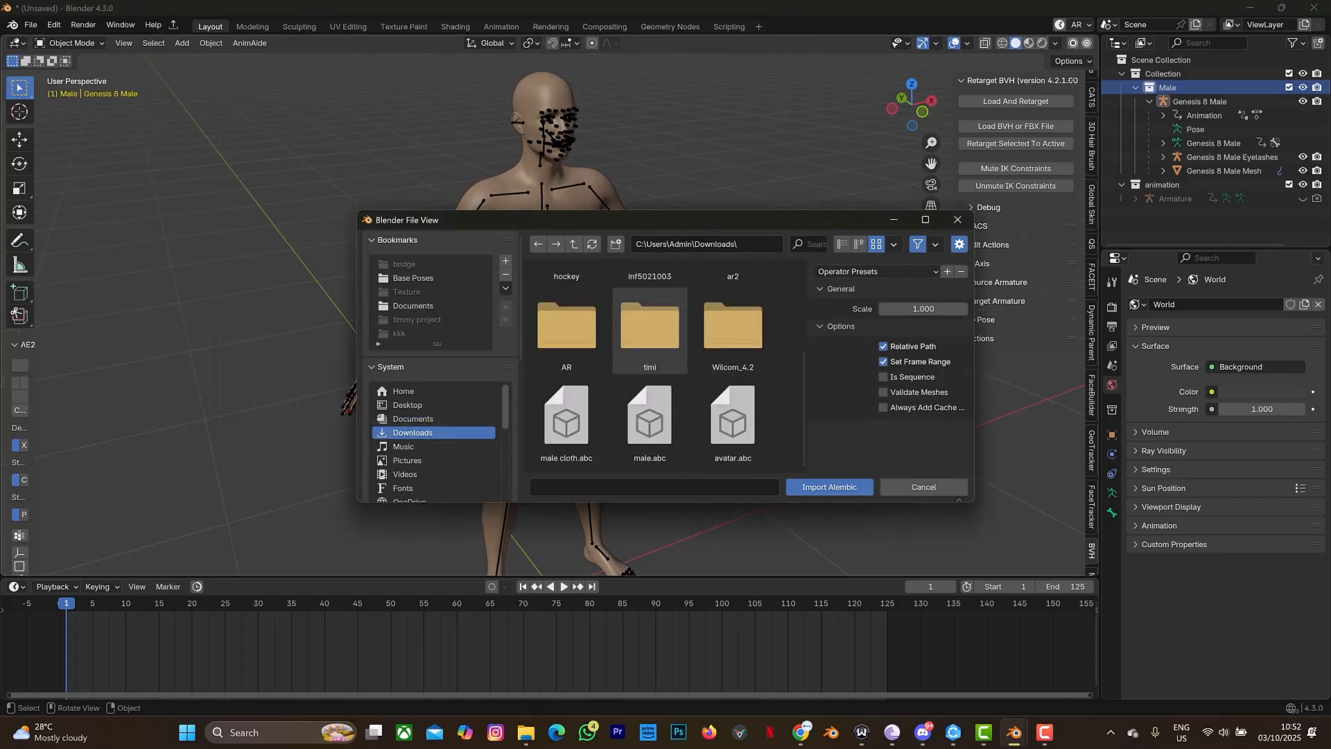
click(566, 421)
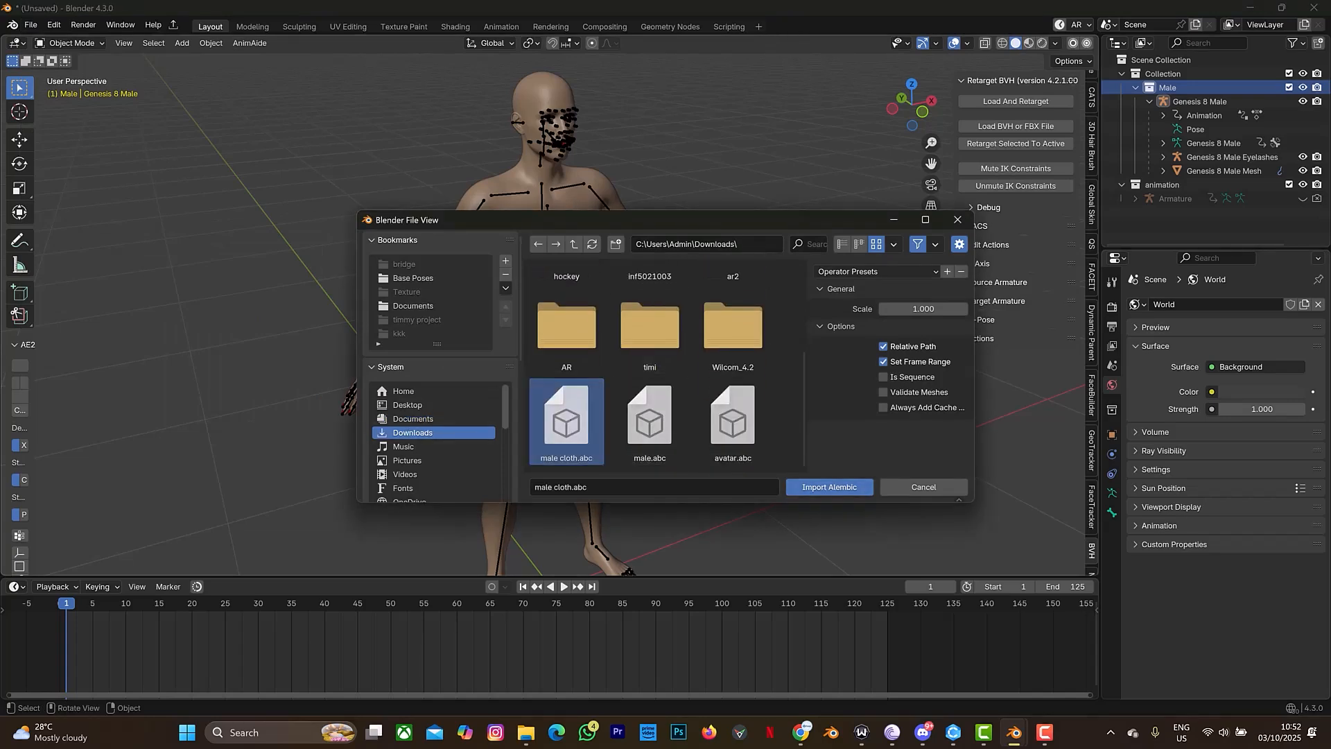
click(829, 487)
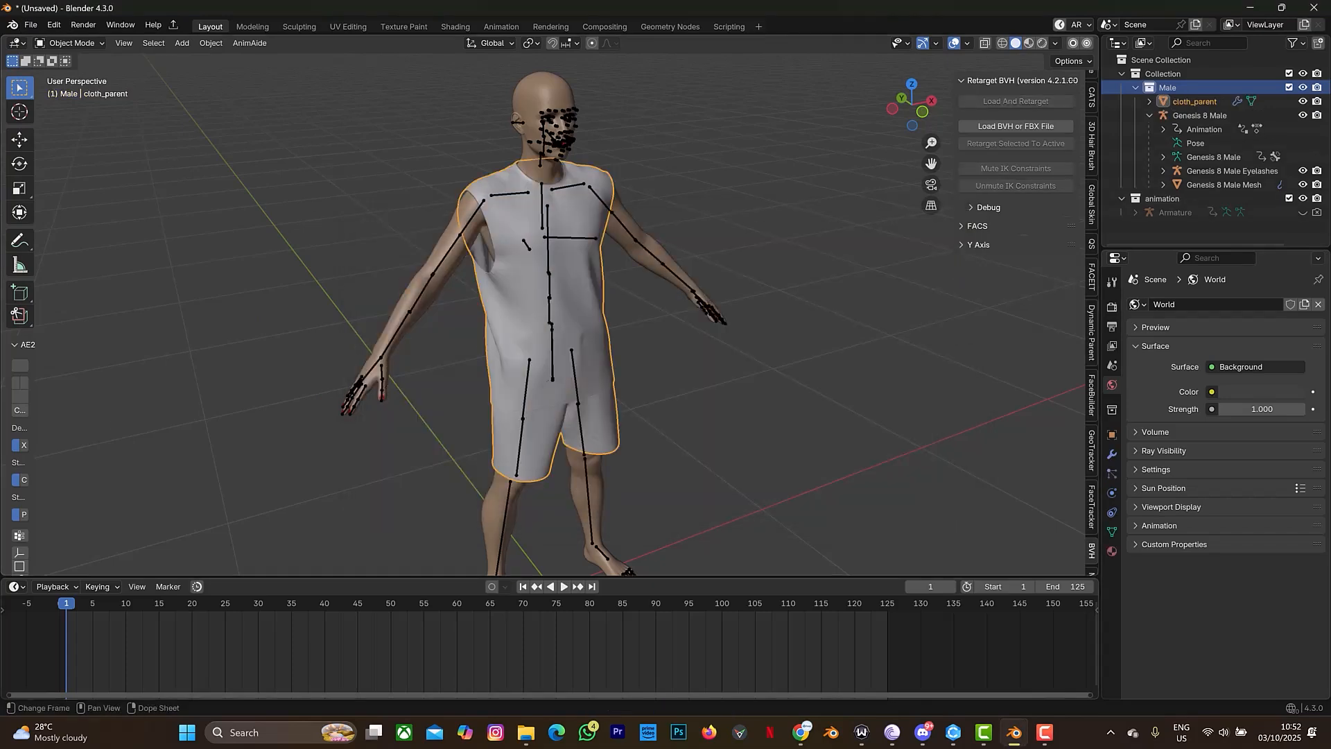
key(space)
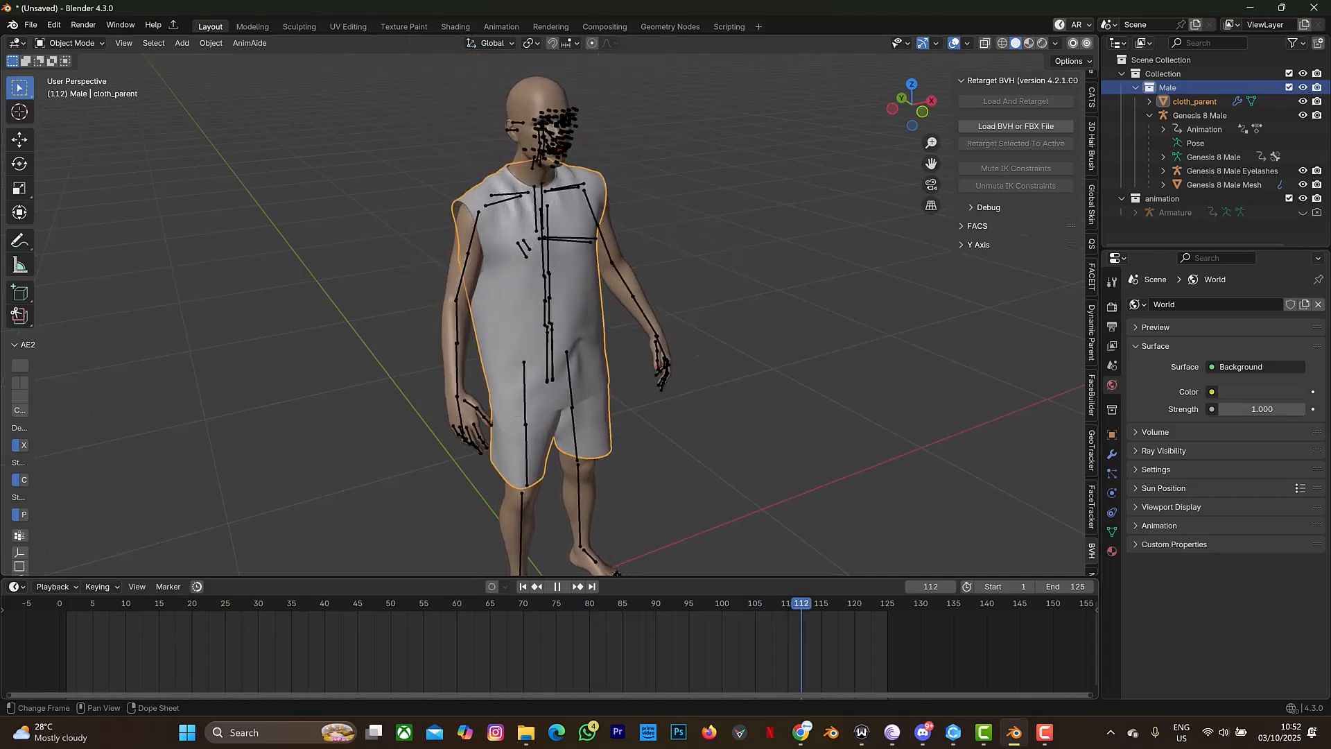
key(space)
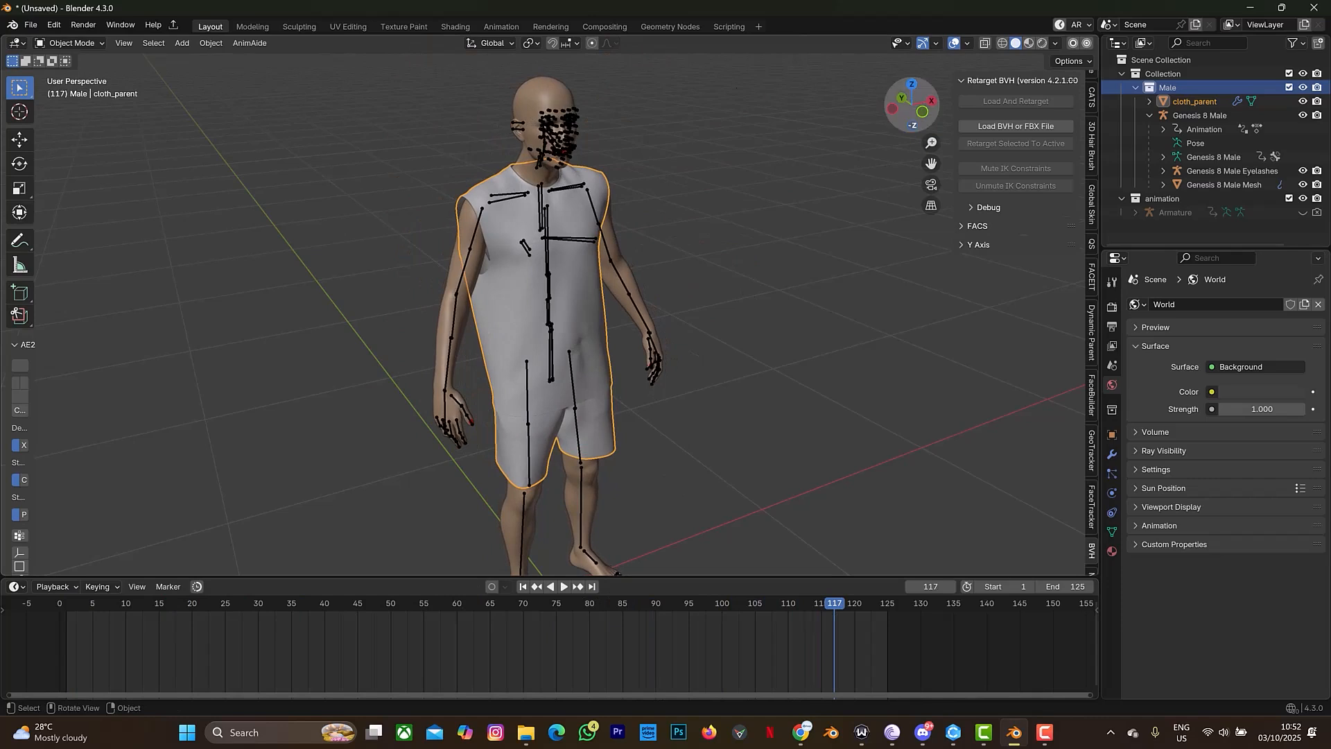
- Open the Shading workspace and show the clothed avatar from the front in Material Preview shading
click(456, 26)
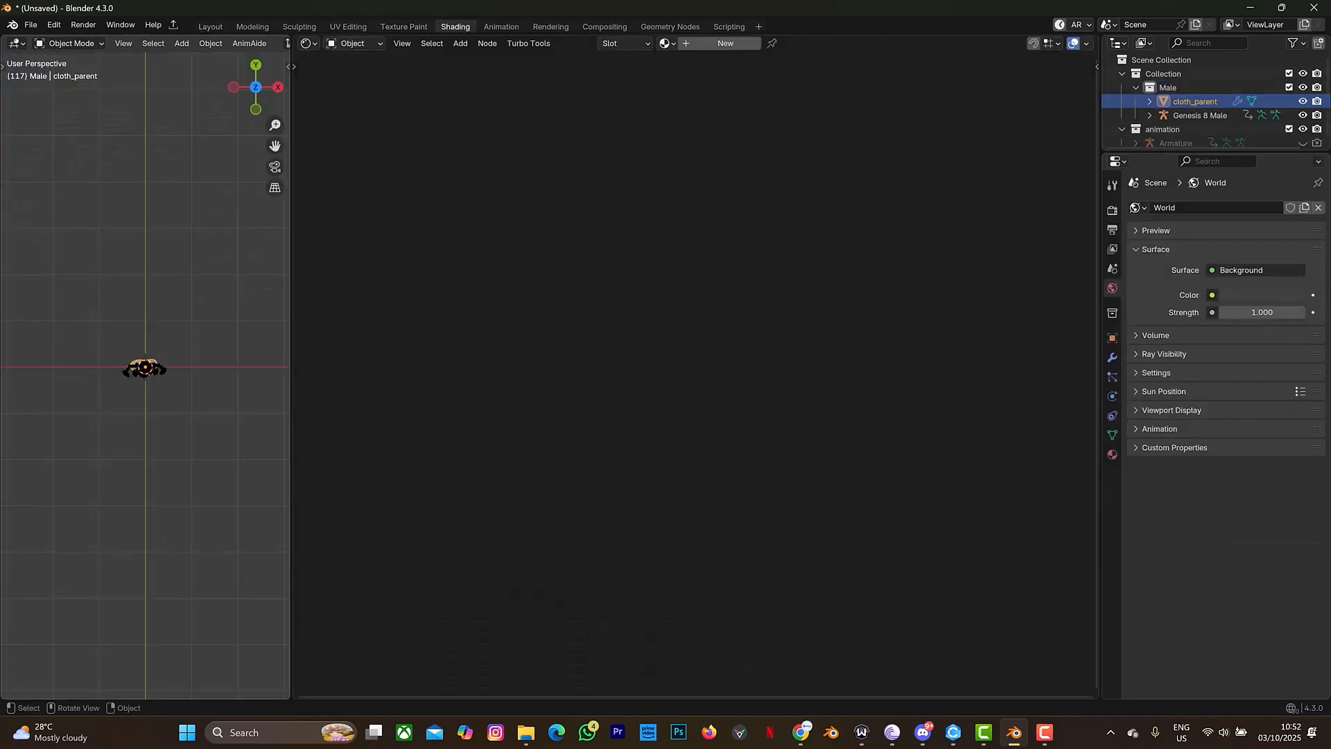
key(KP_Decimal)
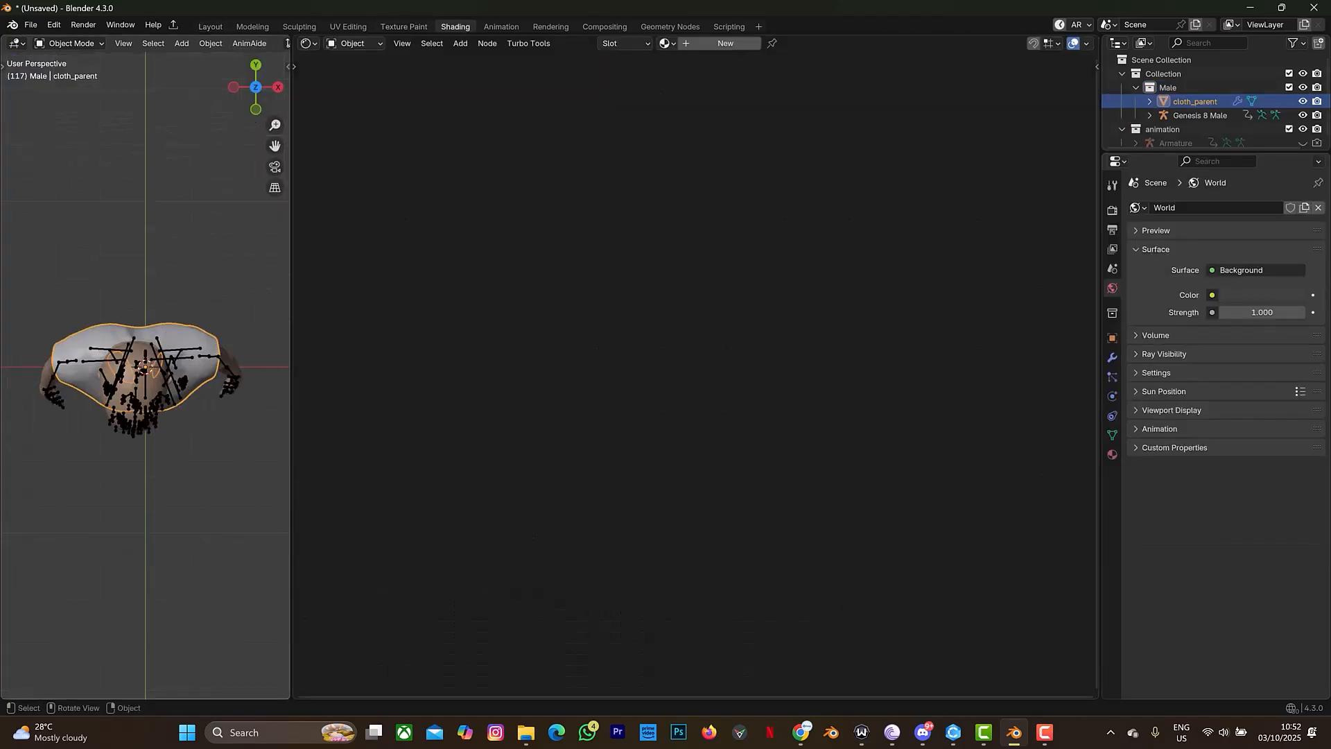
drag(256, 108, 255, 4)
drag(275, 146, 280, 289)
drag(256, 87, 256, 68)
drag(275, 146, 270, 178)
scroll(249, 43, down, 10)
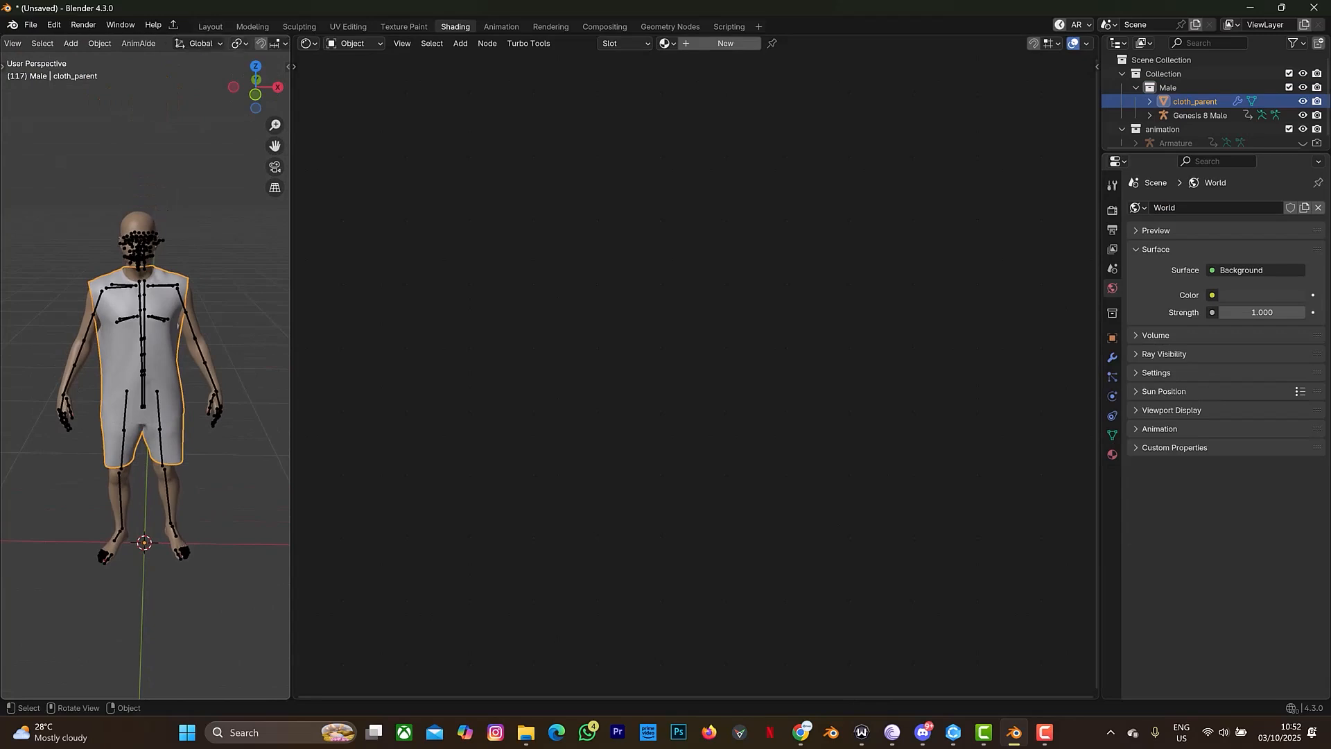
scroll(146, 43, down, 5)
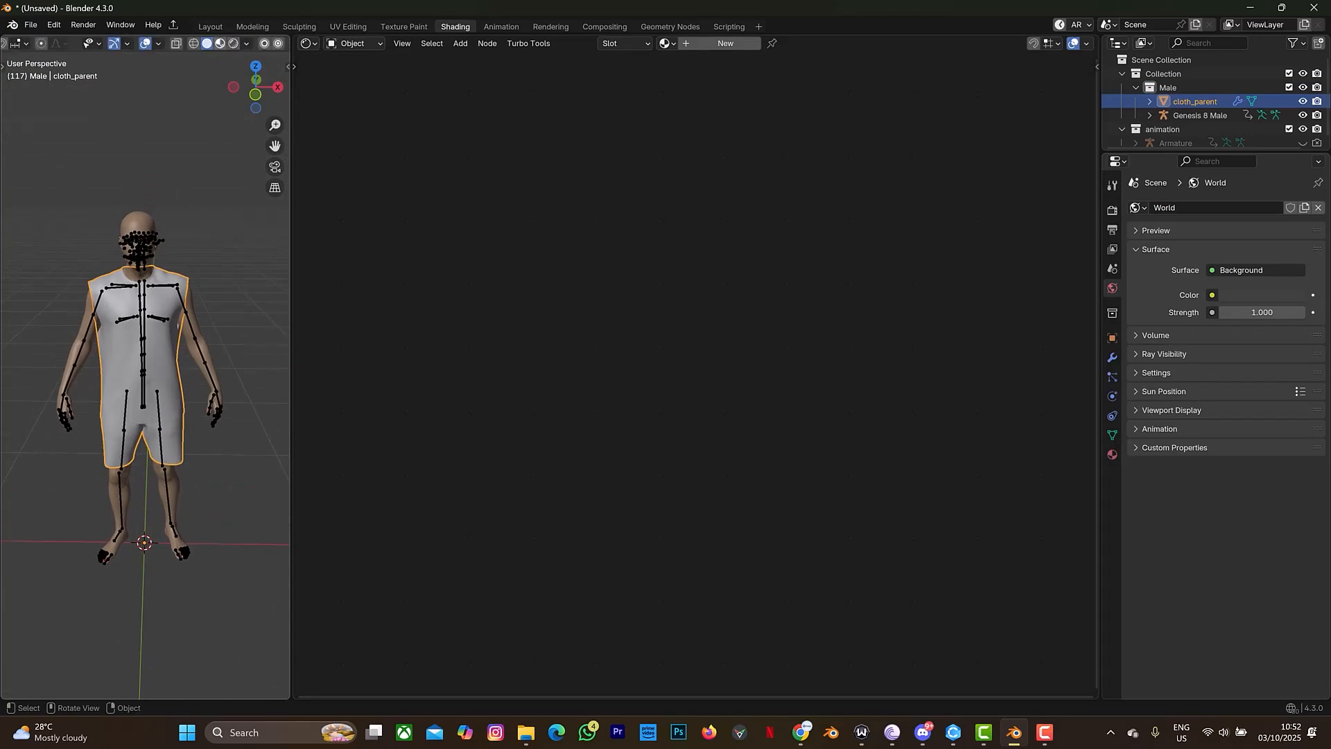
click(220, 43)
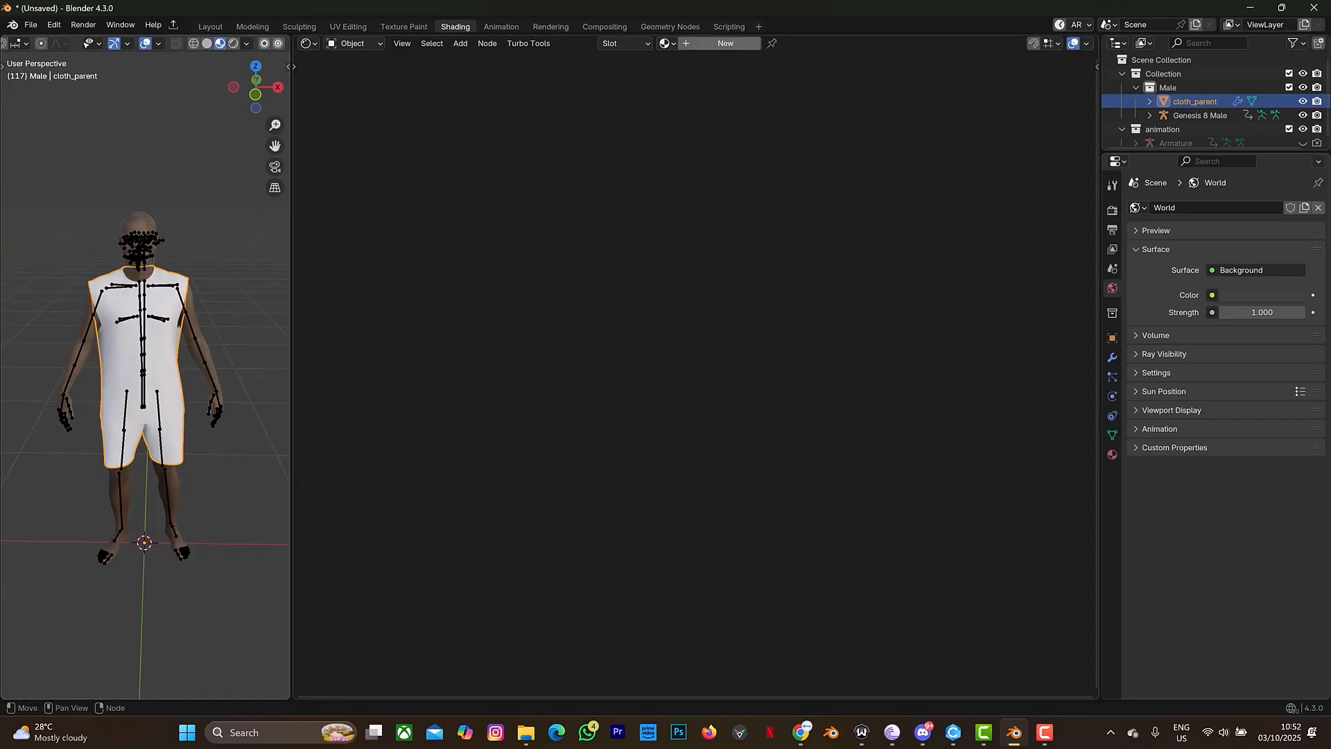
- Create a new material for the cloth_parent garment and select its Principled BSDF node
click(725, 42)
click(615, 354)
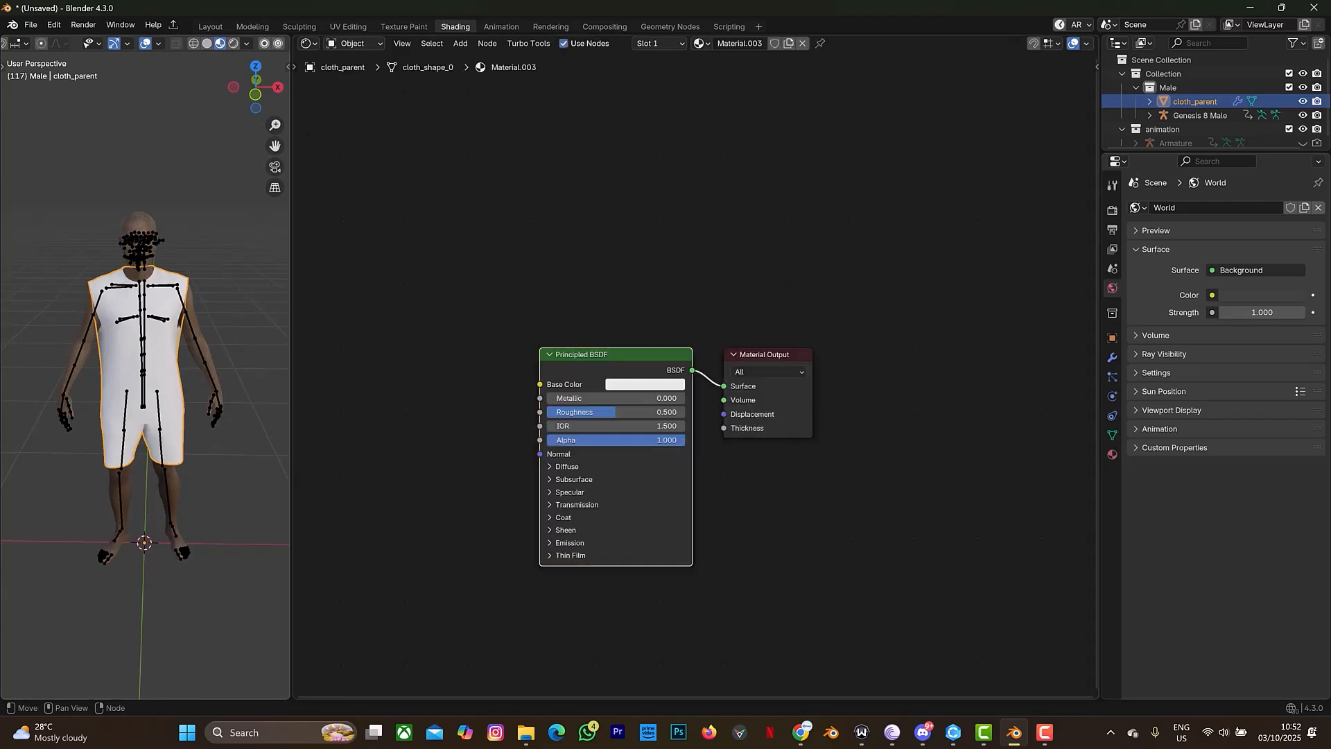
middle_drag(615, 456, 757, 410)
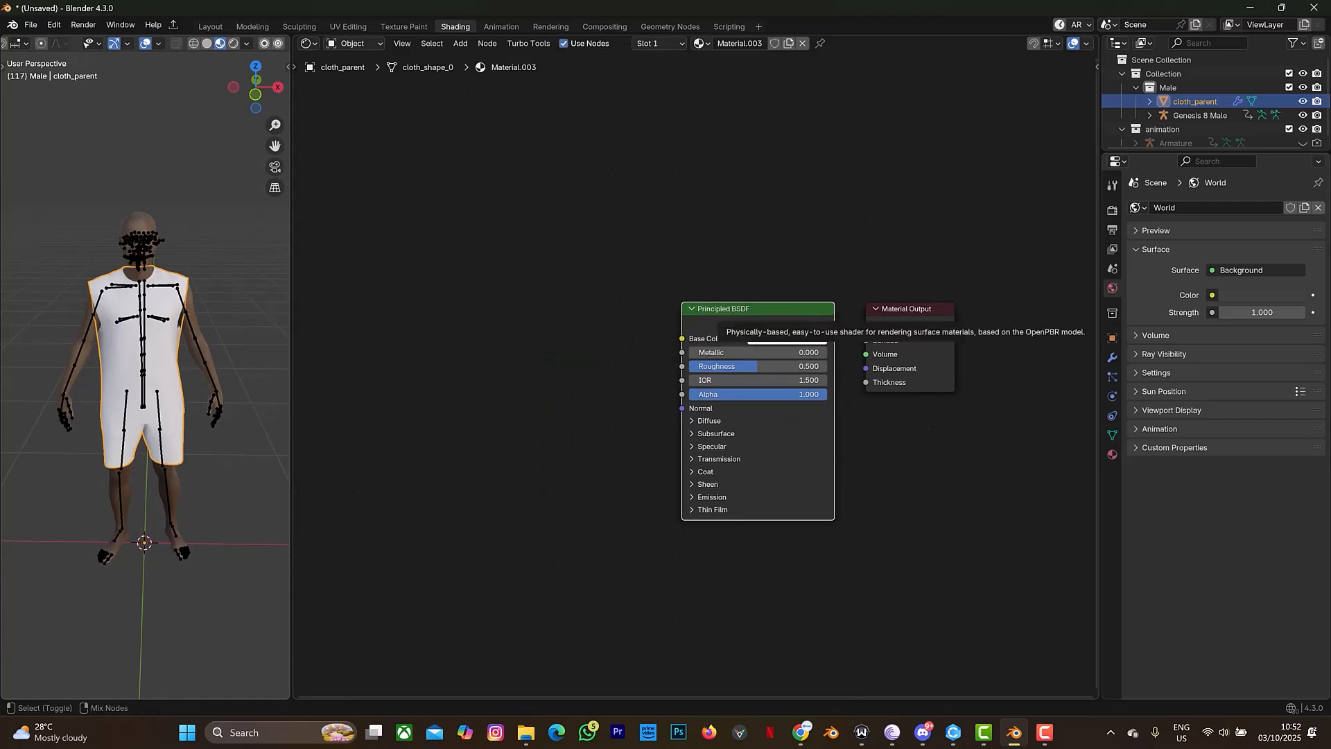
- Run Principled Texture Setup on the garment material with the four male cloth diffuse and normal images from Downloads
key(ctrl+shift+t)
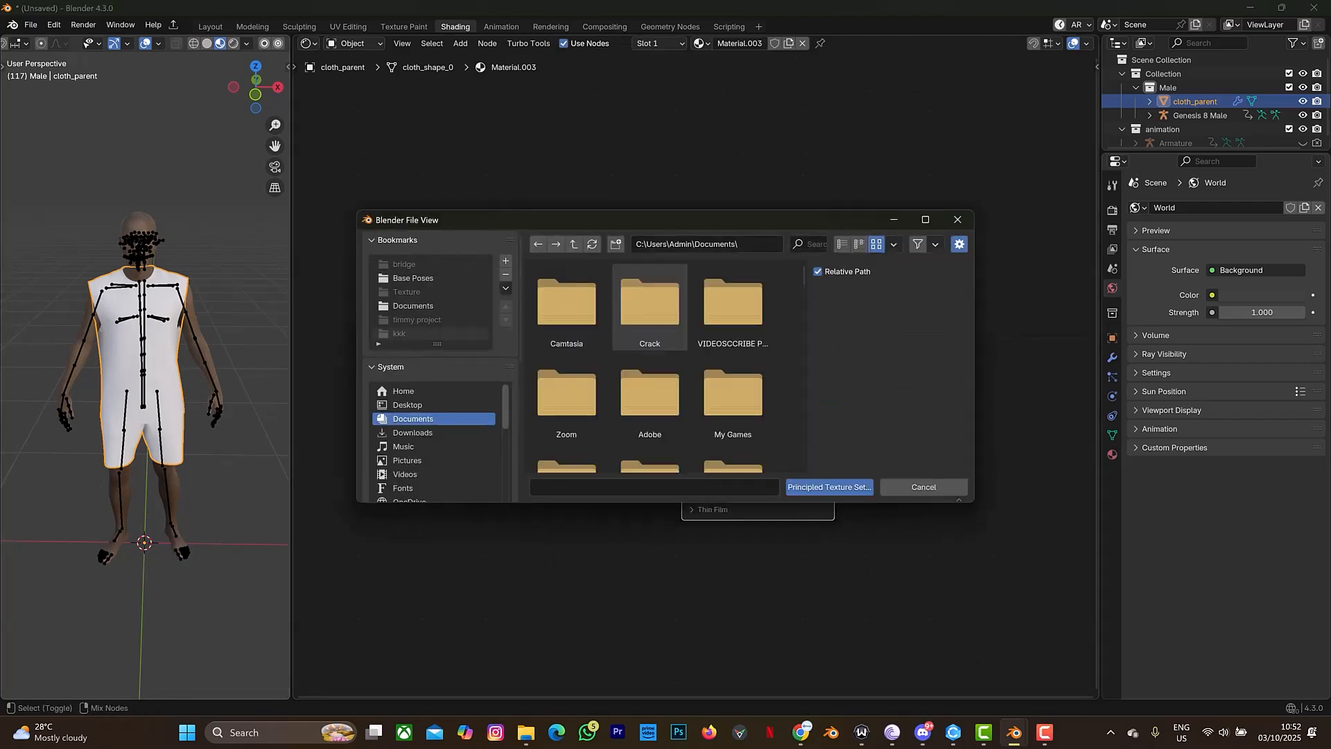
click(437, 432)
scroll(649, 374, down, 3)
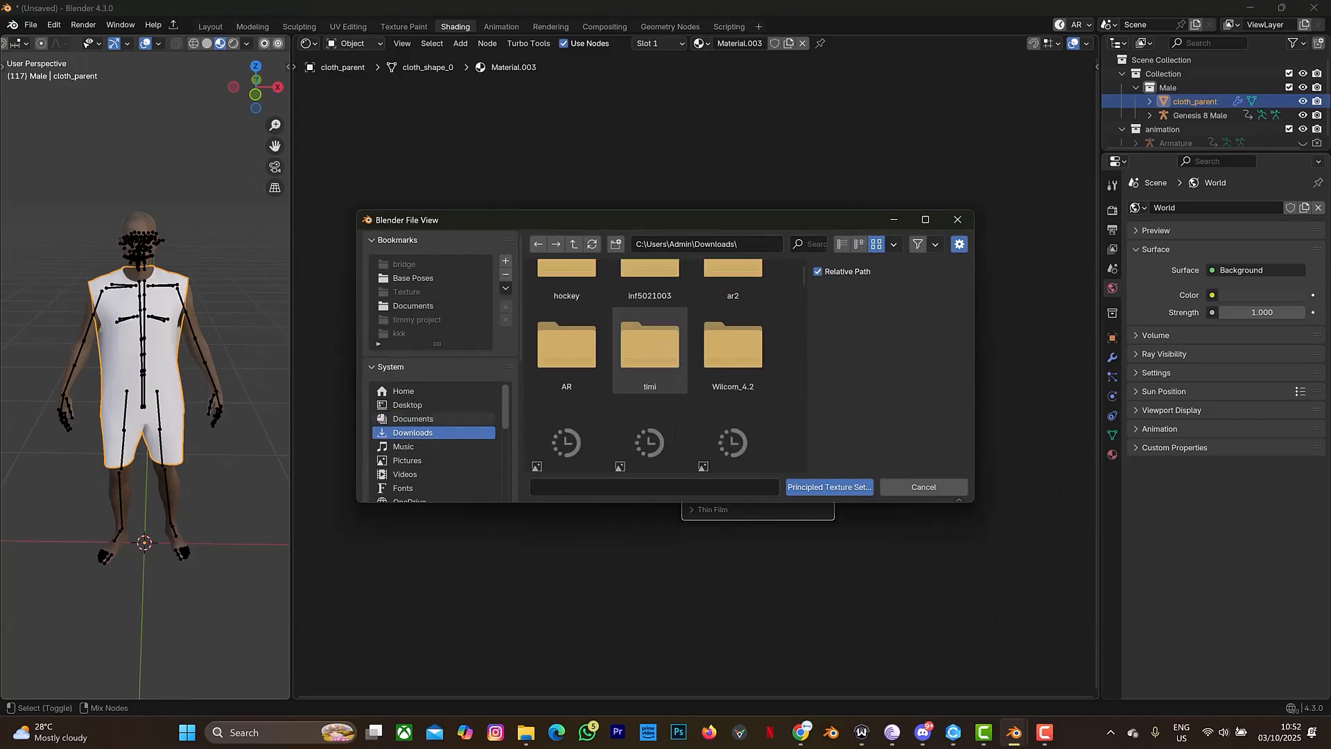
scroll(649, 374, down, 2)
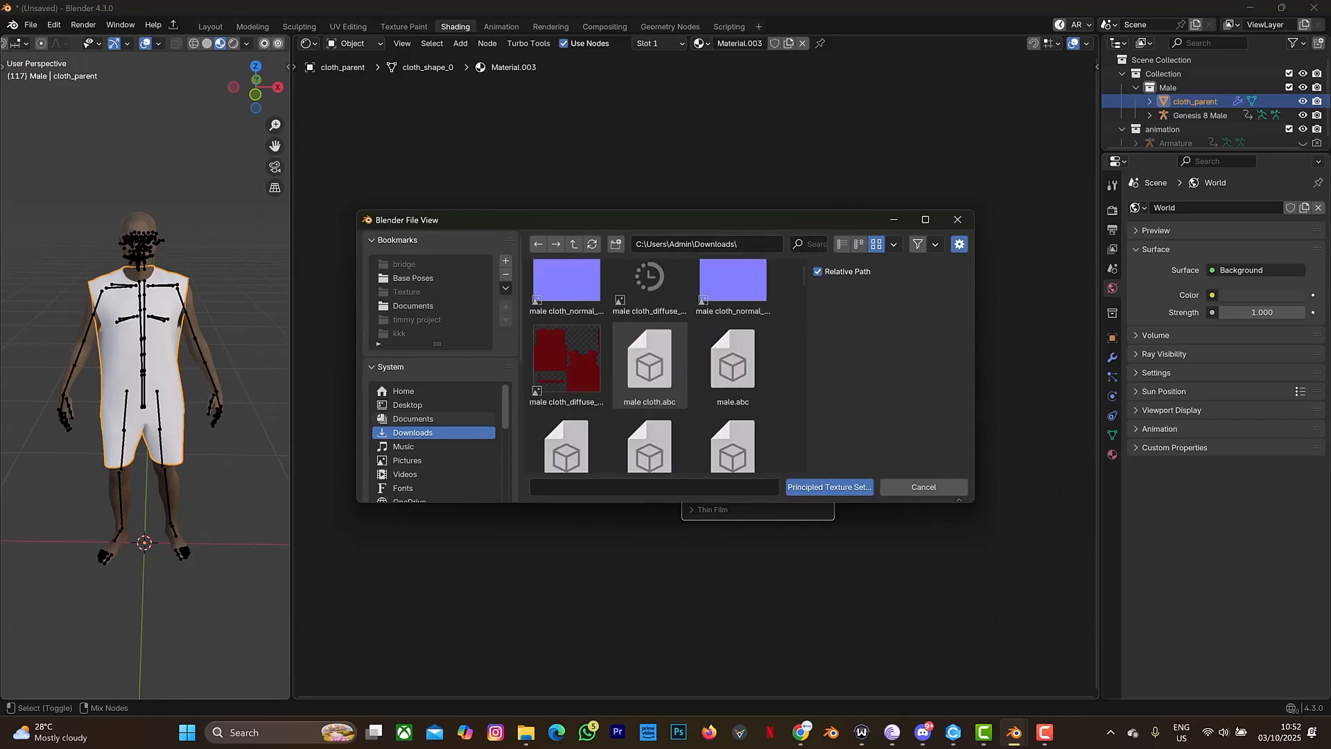
scroll(650, 374, up, 2)
click(569, 373)
shift+click(567, 452)
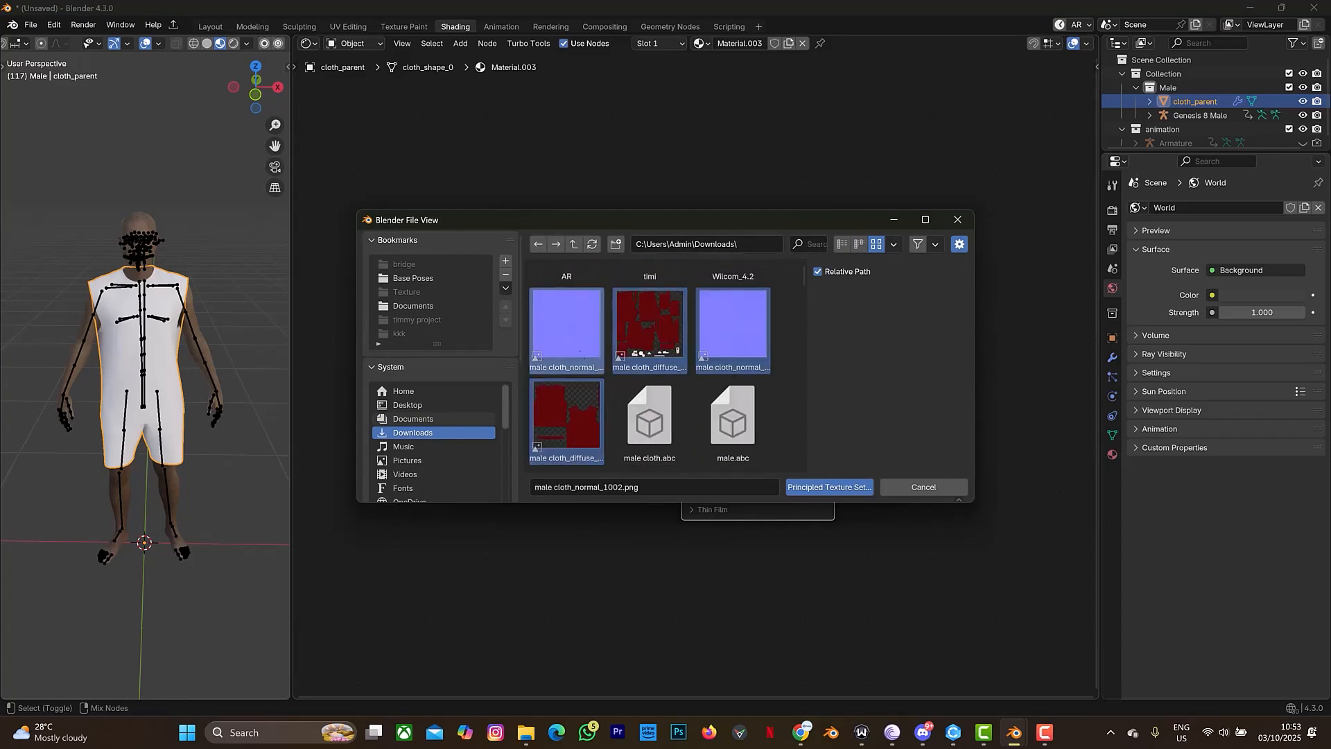
click(581, 353)
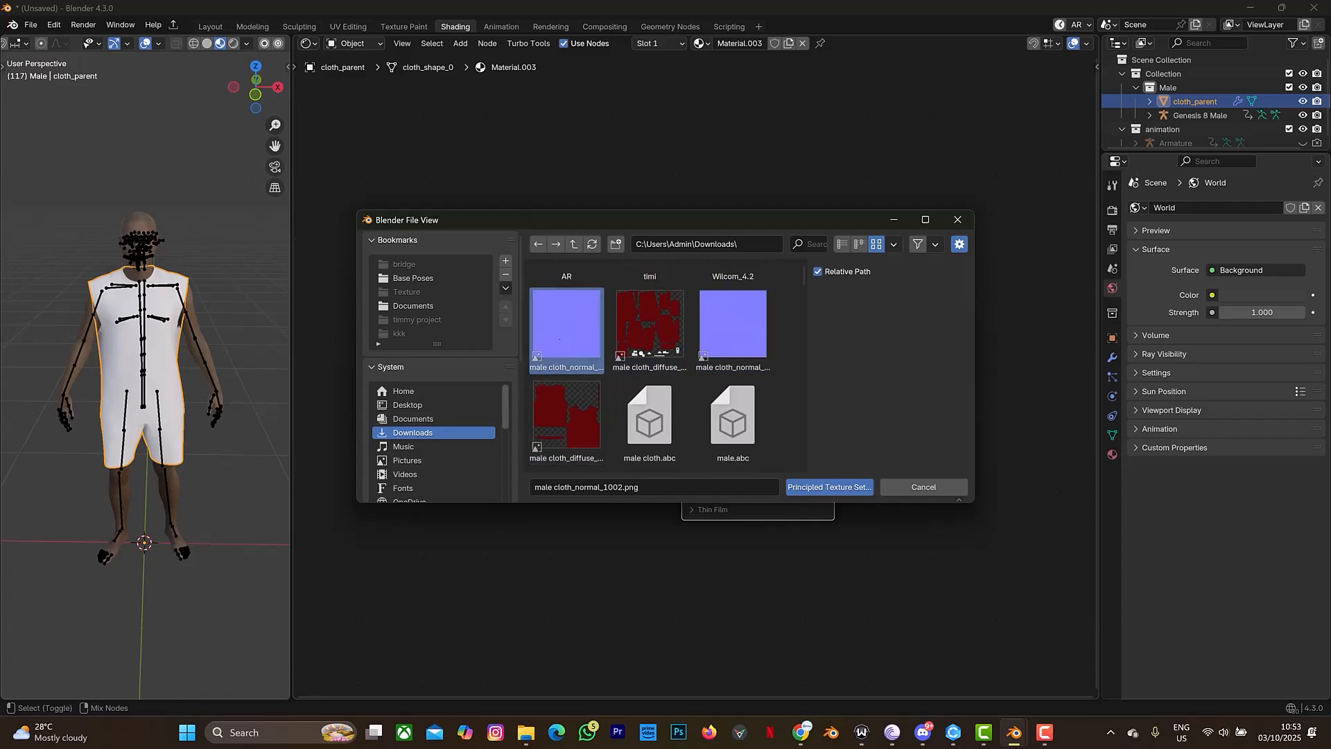
shift+click(566, 422)
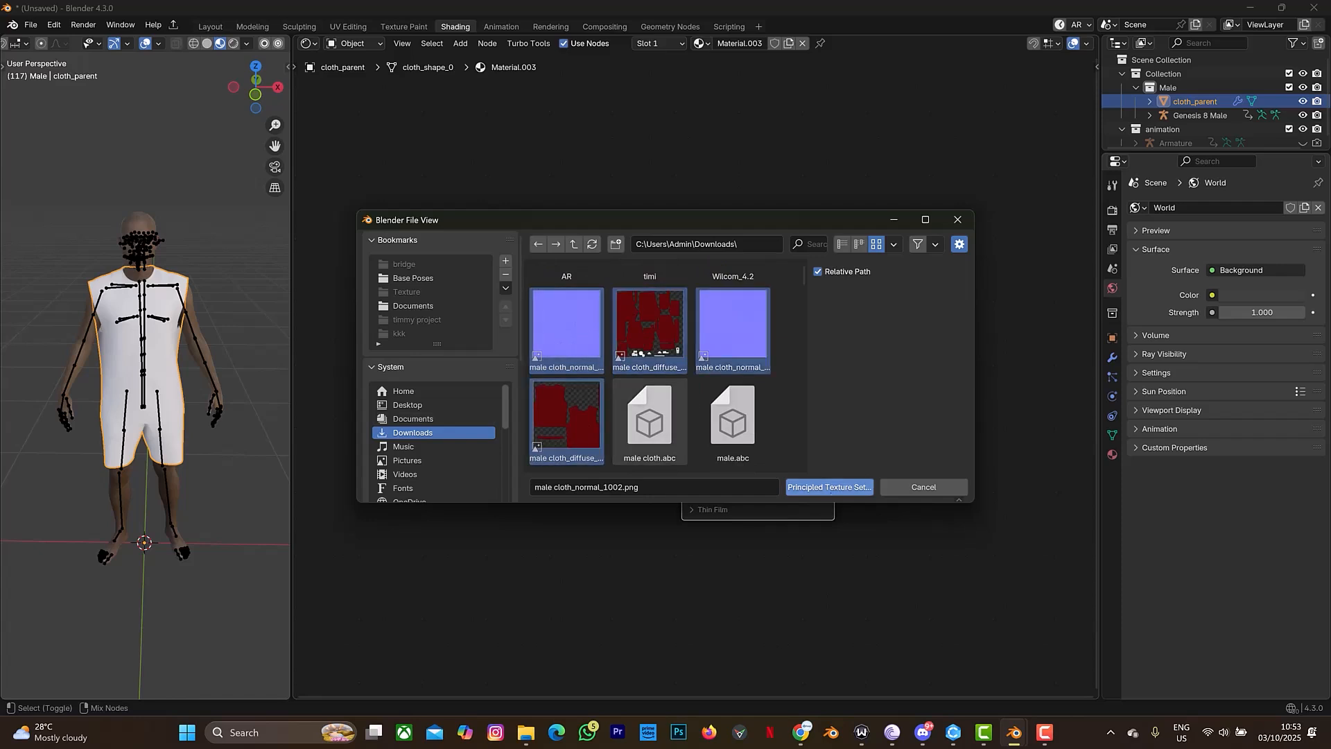
click(828, 486)
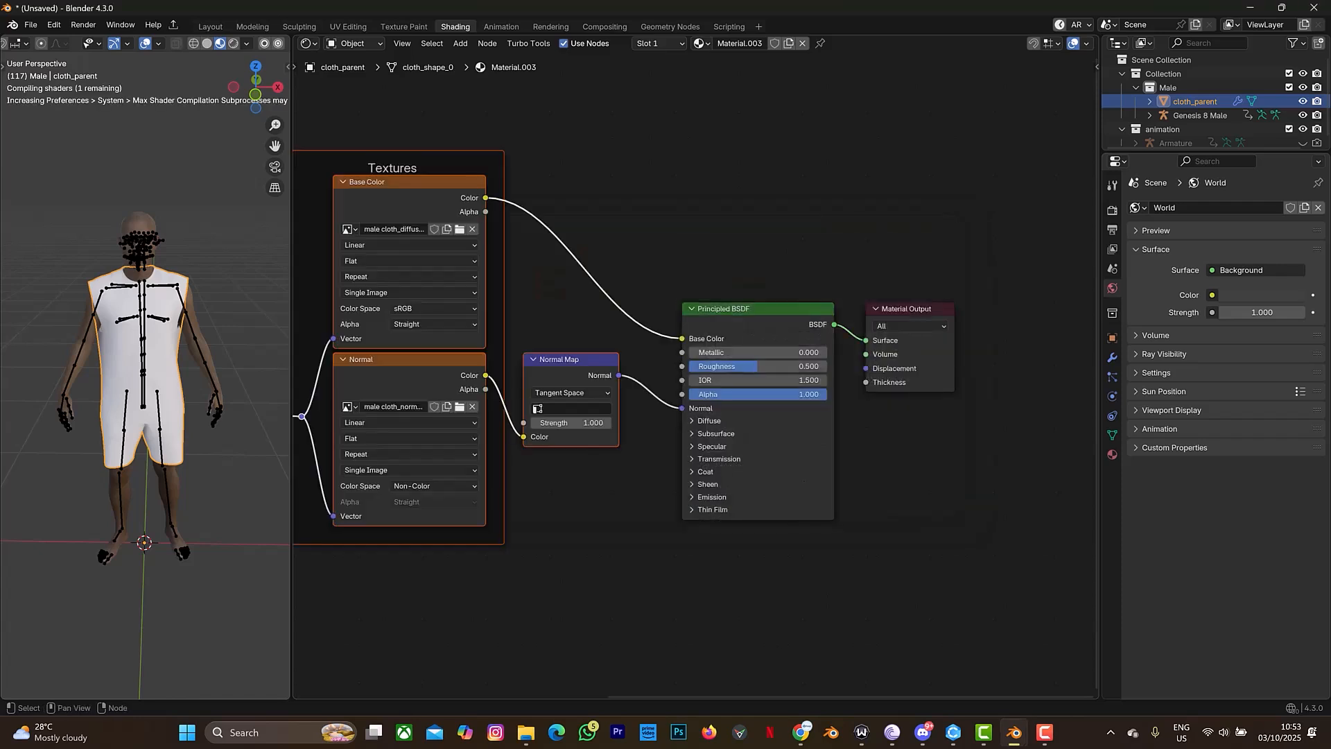
- Reload the Base Color texture with both male cloth_diffuse images together as UDIM tiles
middle_drag(624, 360, 813, 388)
middle_drag(612, 273, 623, 280)
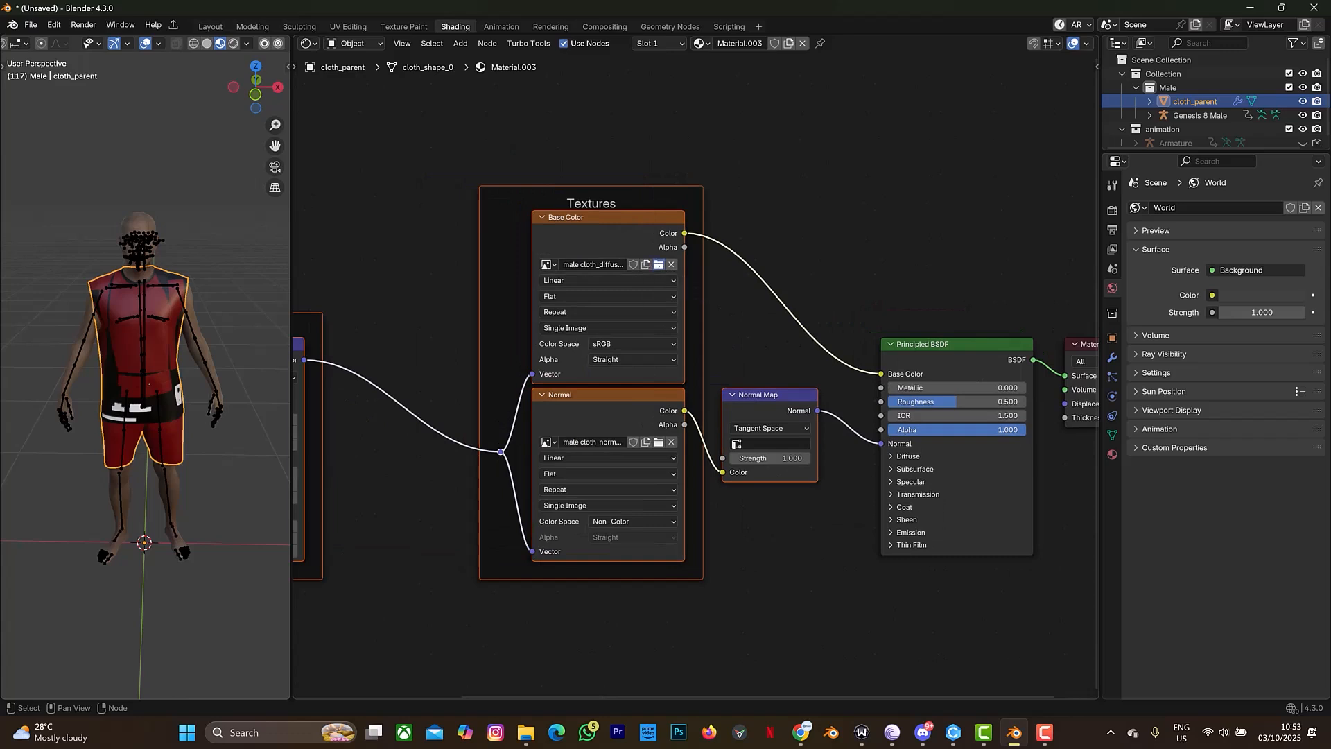
click(659, 265)
scroll(732, 366, down, 2)
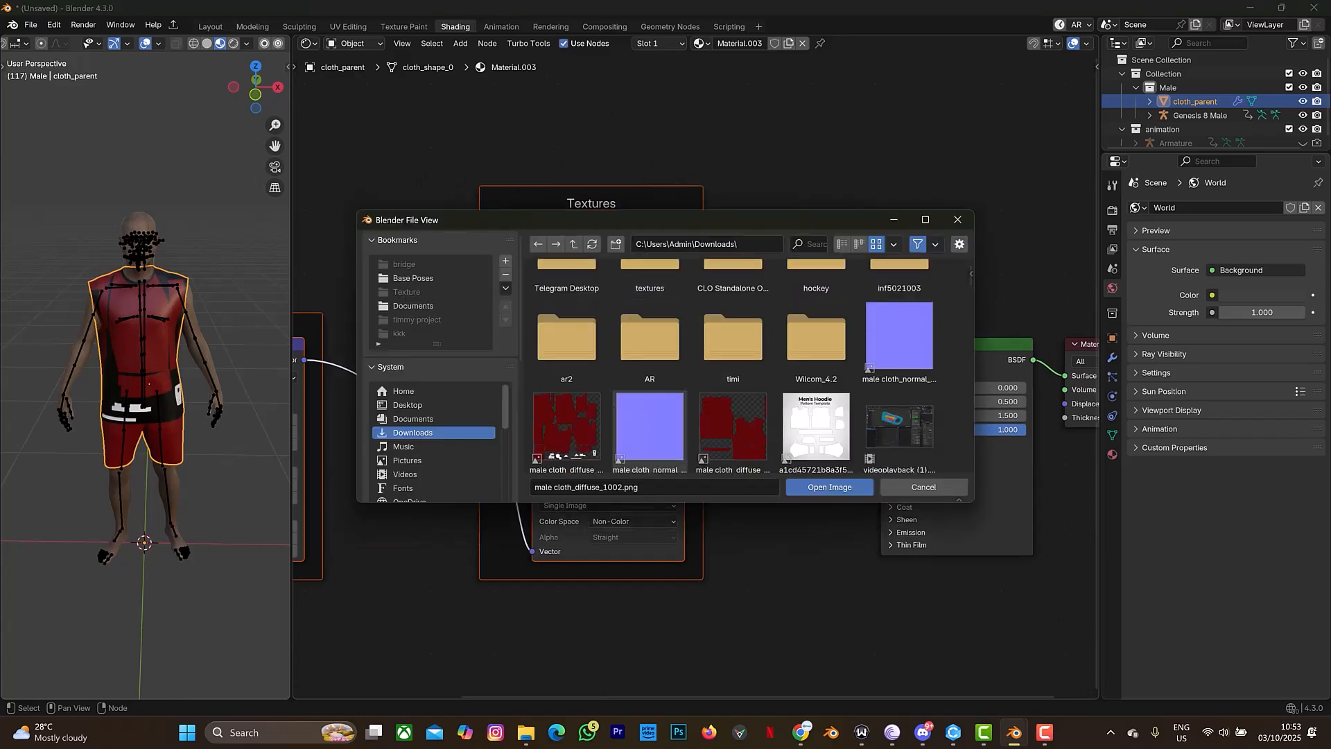
click(566, 426)
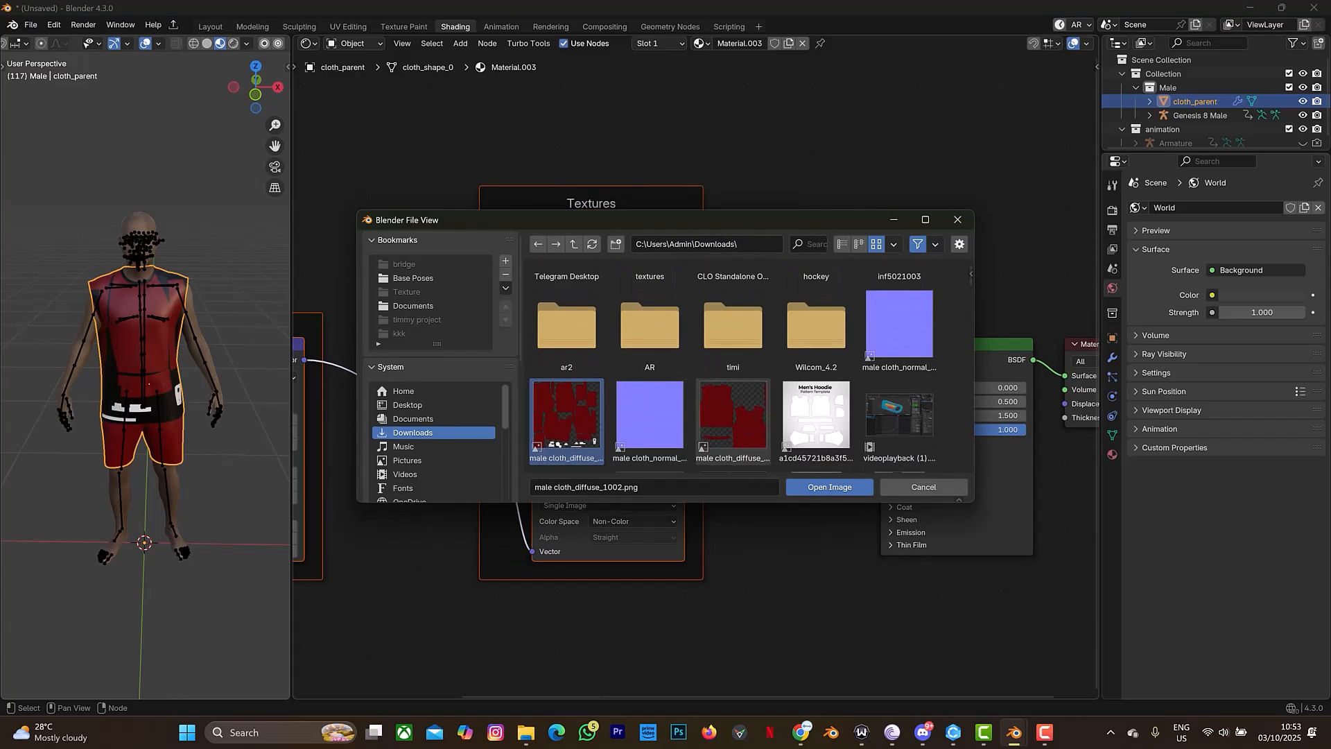
click(733, 416)
ctrl+click(566, 420)
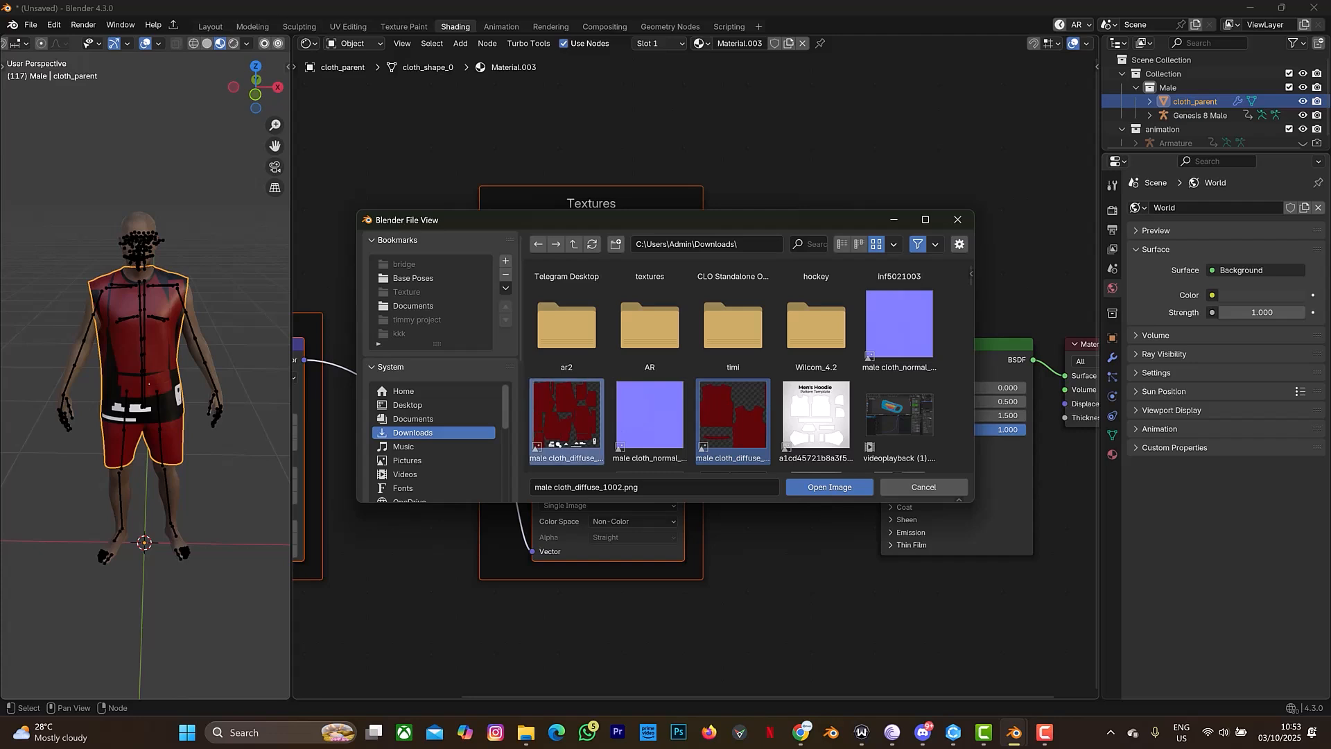
click(830, 487)
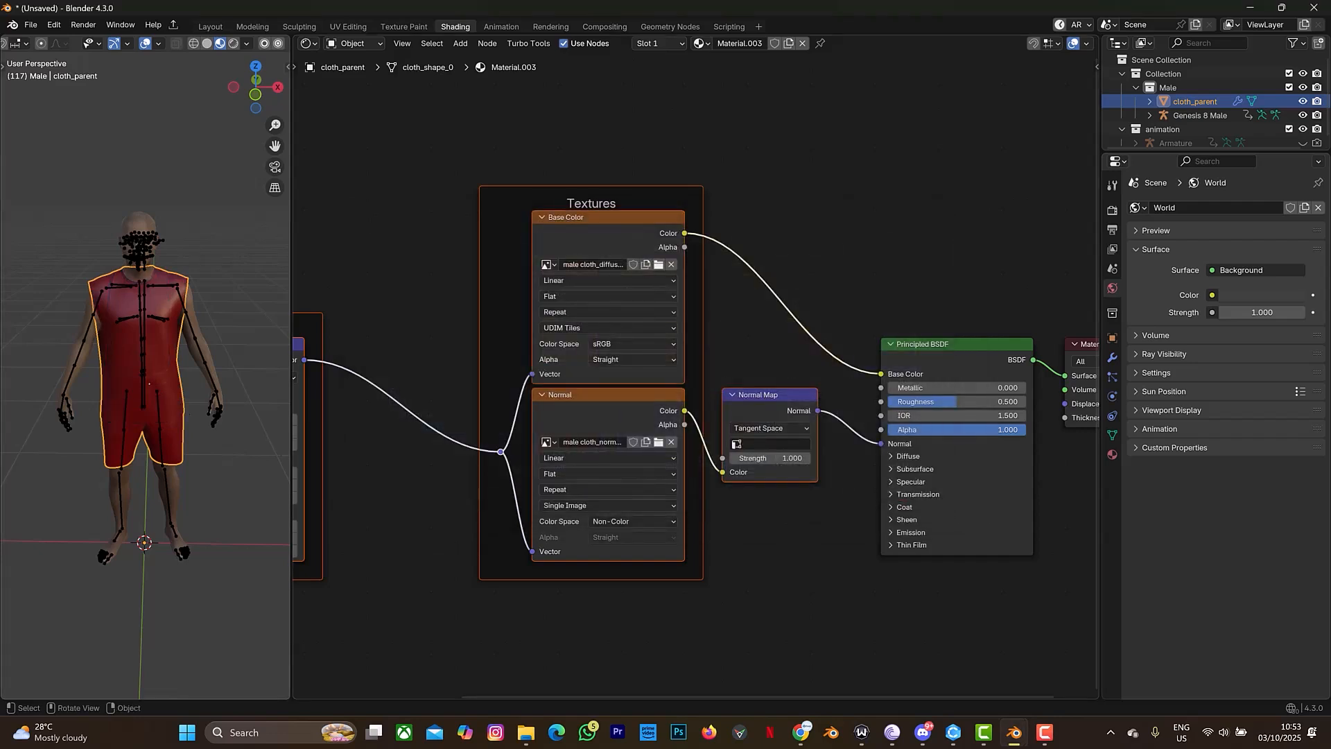
- Reload the Normal texture with both male cloth_normal images together as UDIM tiles and set its color space to Non-Color
scroll(145, 368, down, 9)
scroll(146, 368, up, 19)
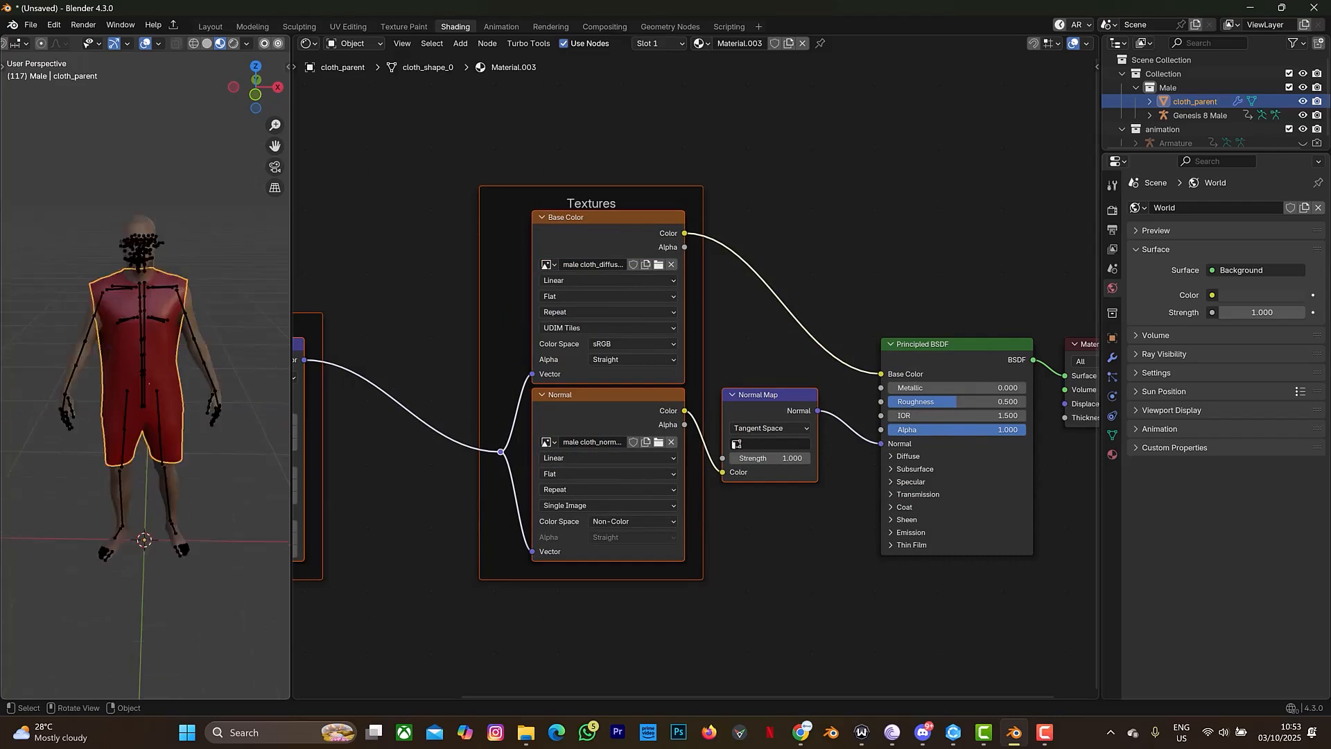
shift+middle_drag(188, 557, 187, 659)
scroll(187, 367, up, 4)
scroll(145, 368, down, 3)
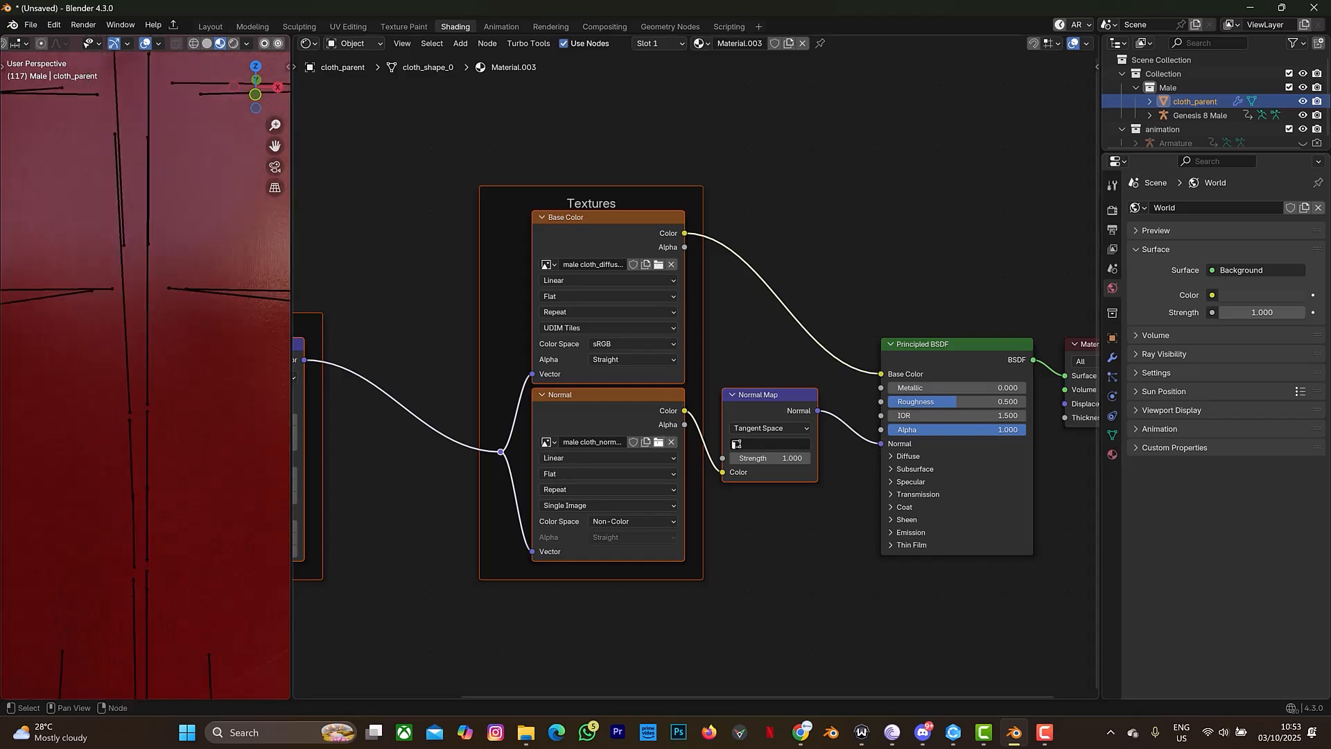
click(658, 442)
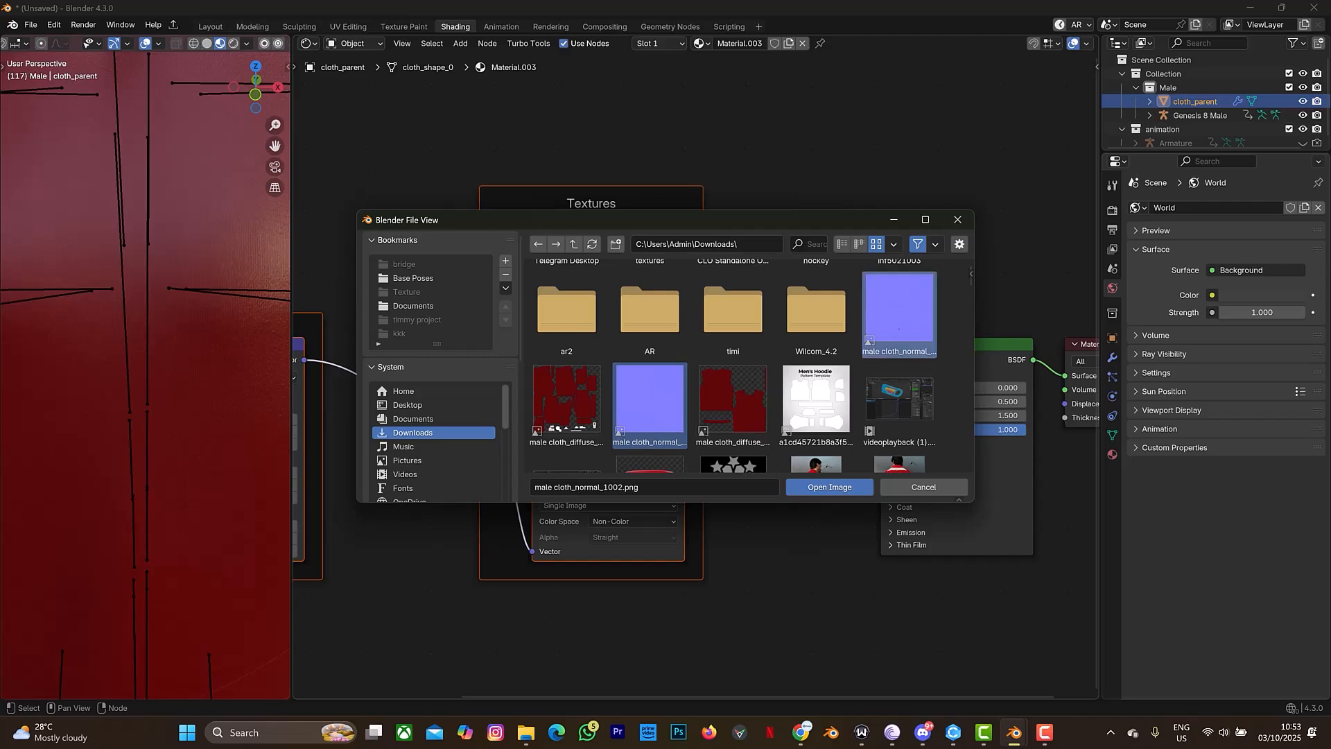
click(830, 486)
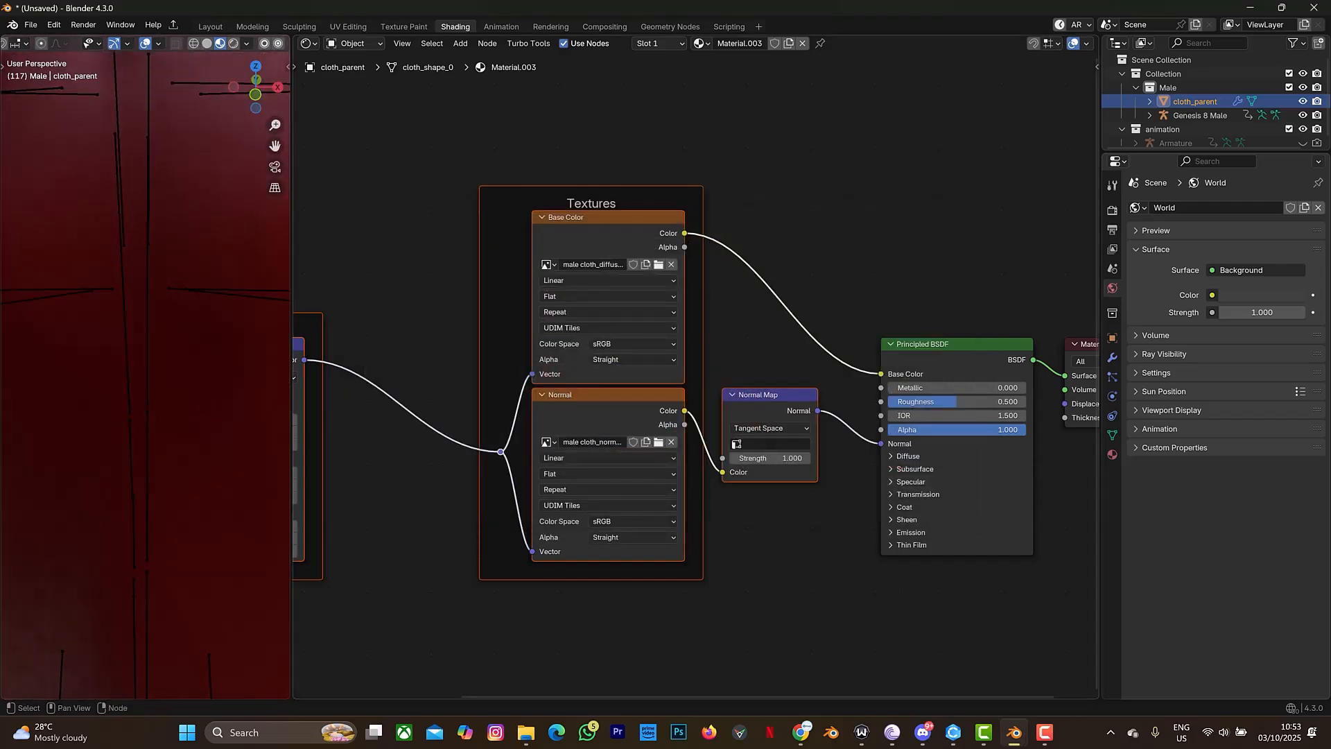
click(633, 521)
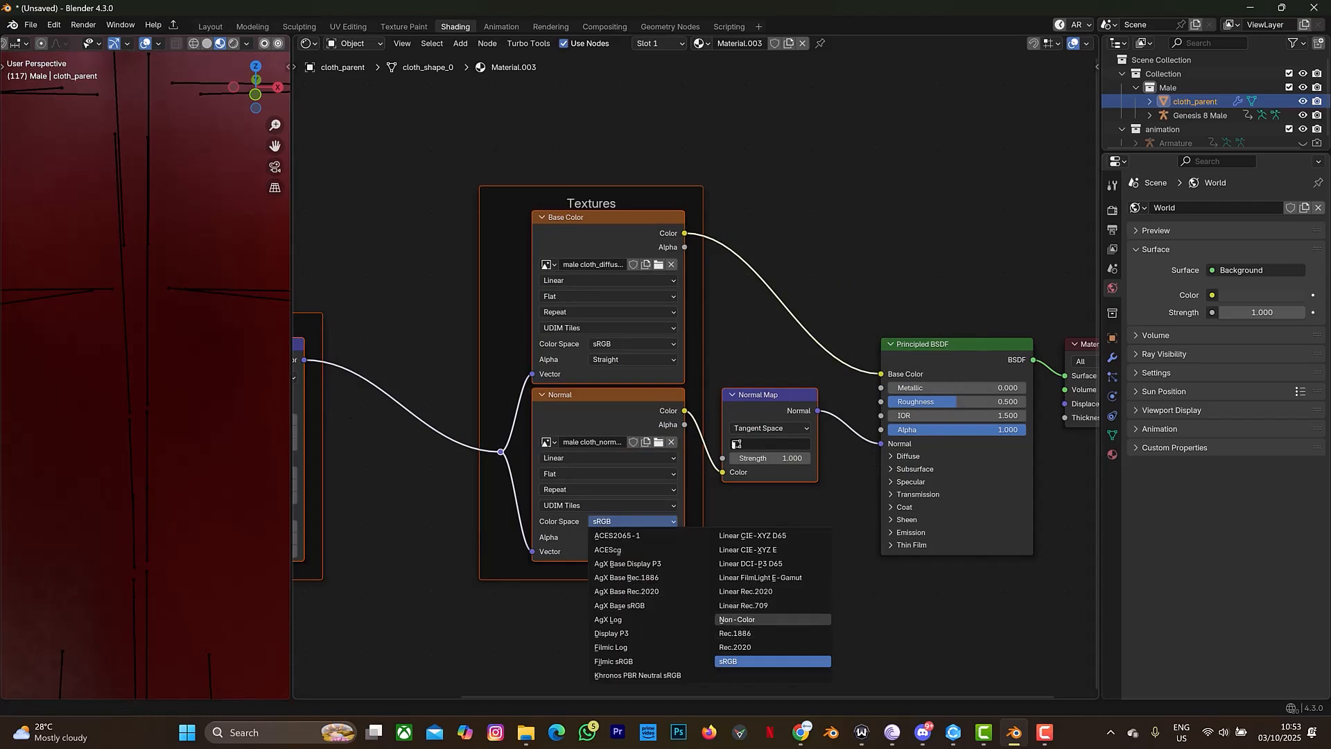
click(737, 619)
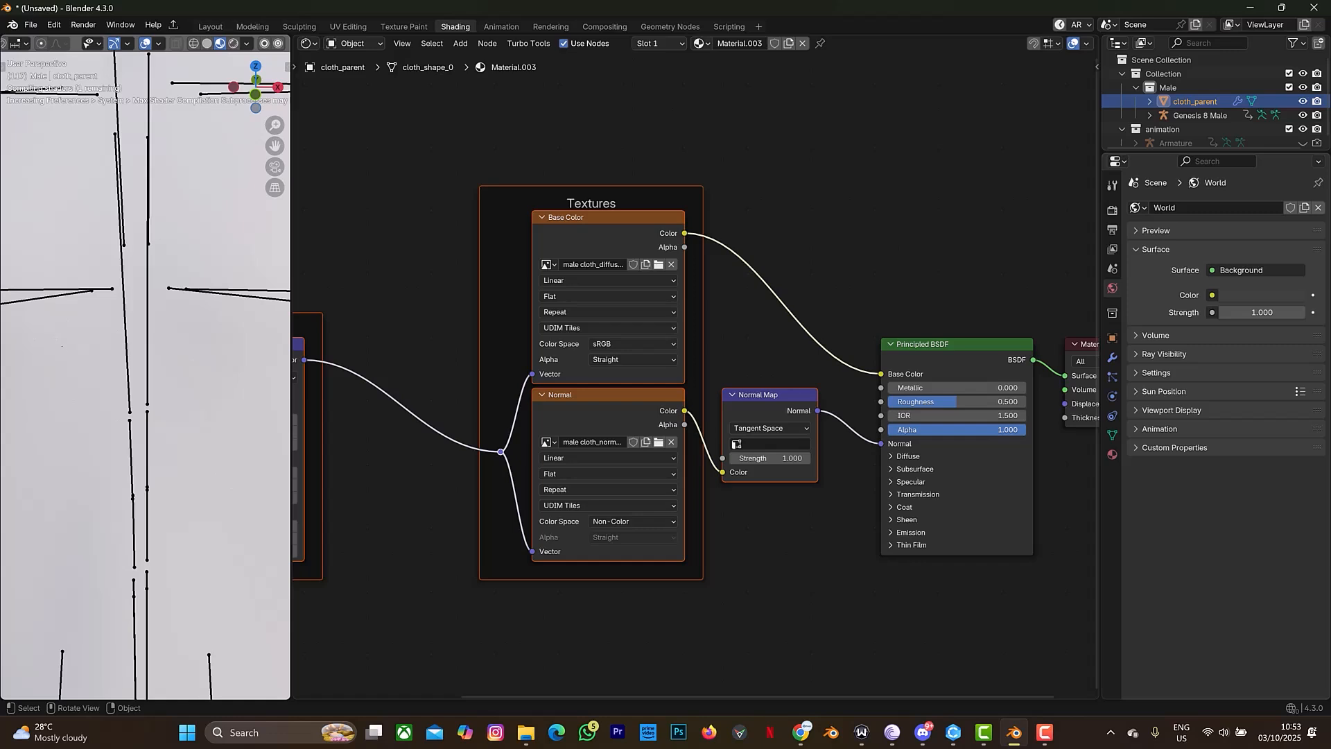
scroll(153, 441, down, 8)
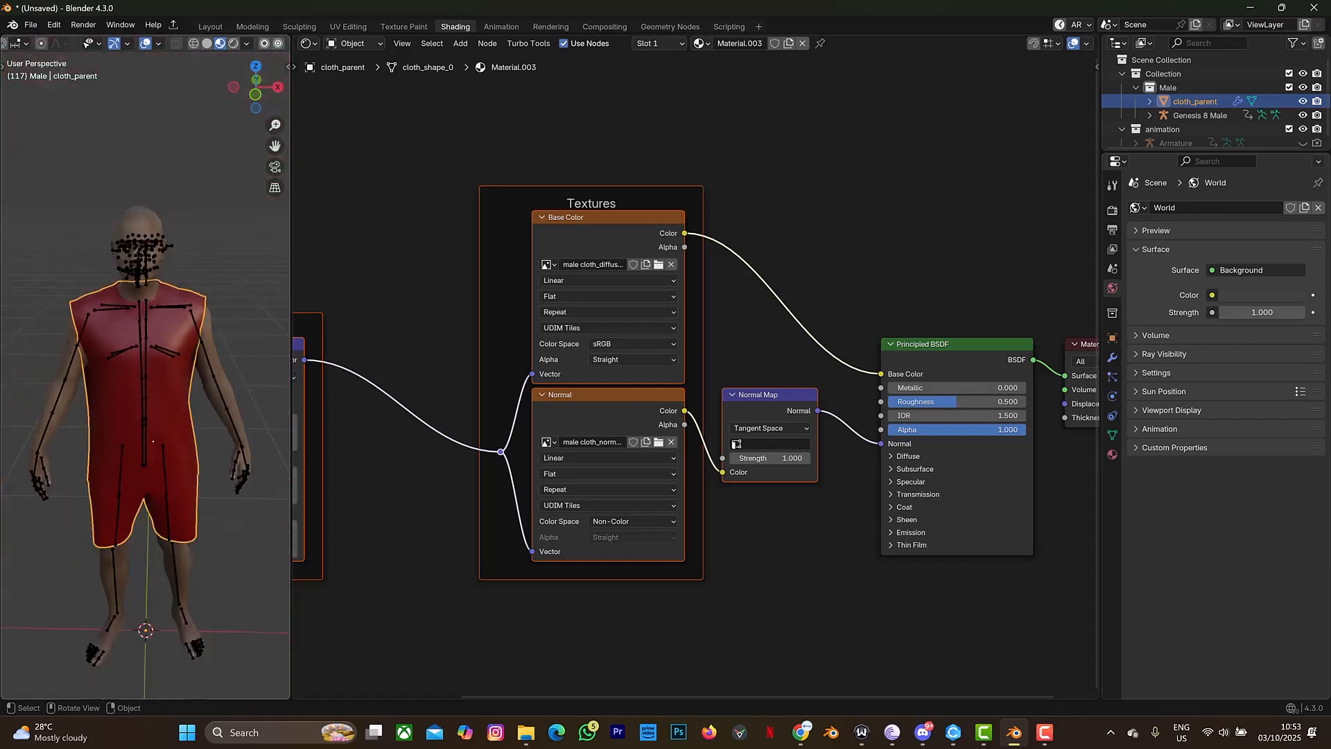
- Show the avatar in Material Preview shading in the Layout workspace and hide the Genesis 8 Male and Genesis 8 Male Eyelashes armatures
click(210, 27)
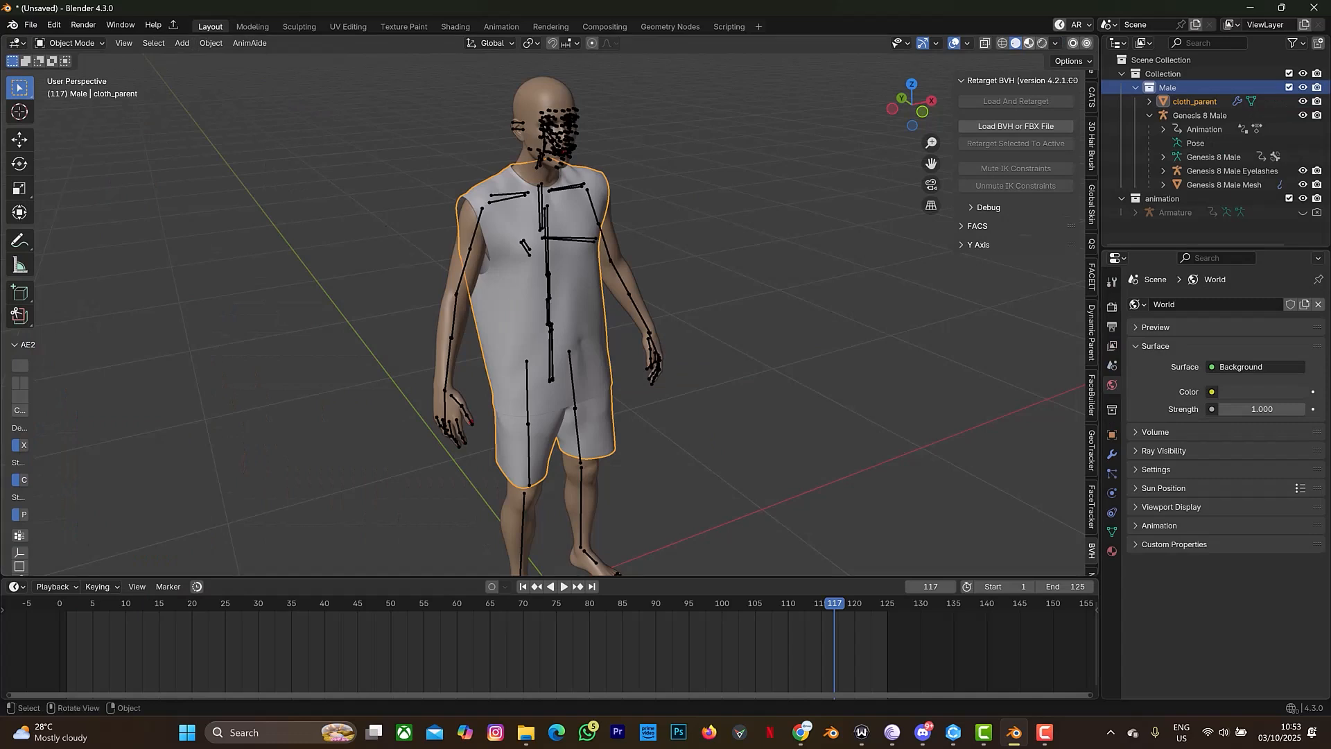
click(1029, 43)
drag(834, 603, 728, 603)
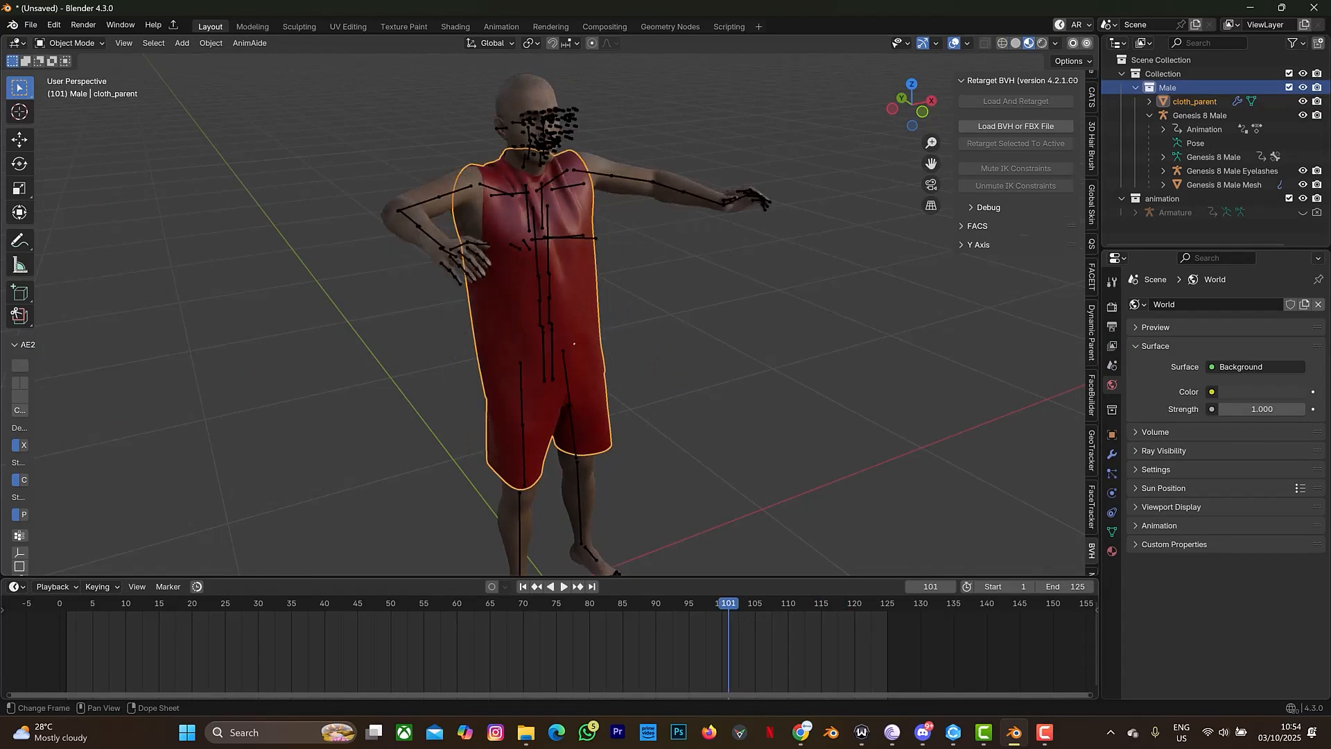
key(shift+ctrl+space)
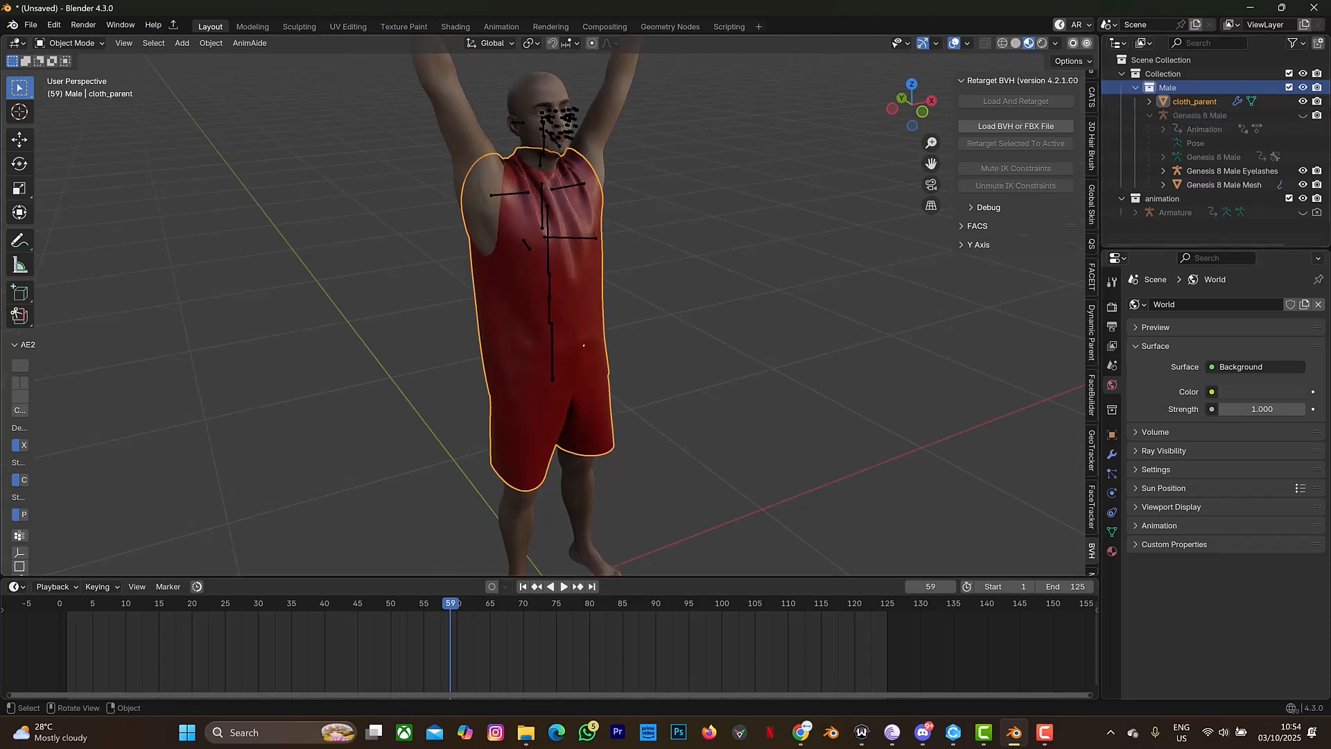
click(564, 144)
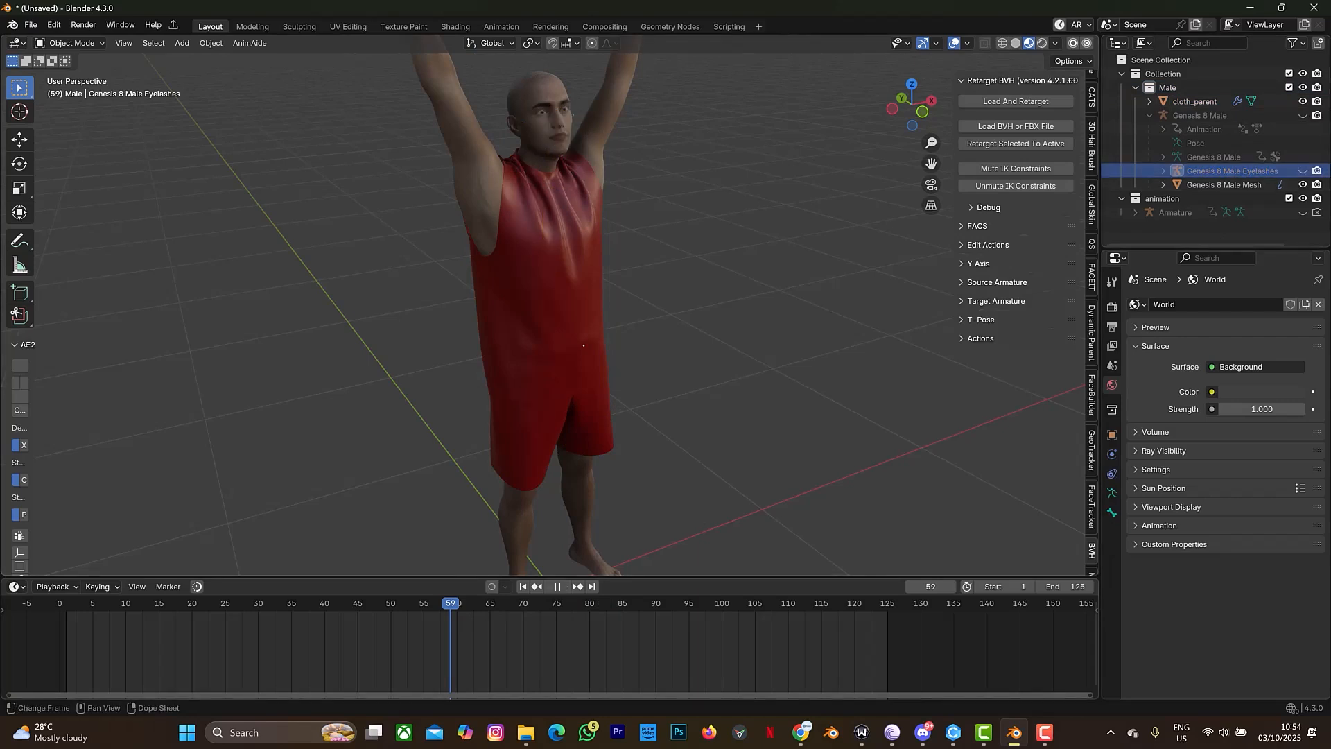
- Play the animation from frame 59 to frame 84 and examine the whole clothed avatar from the front
key(space)
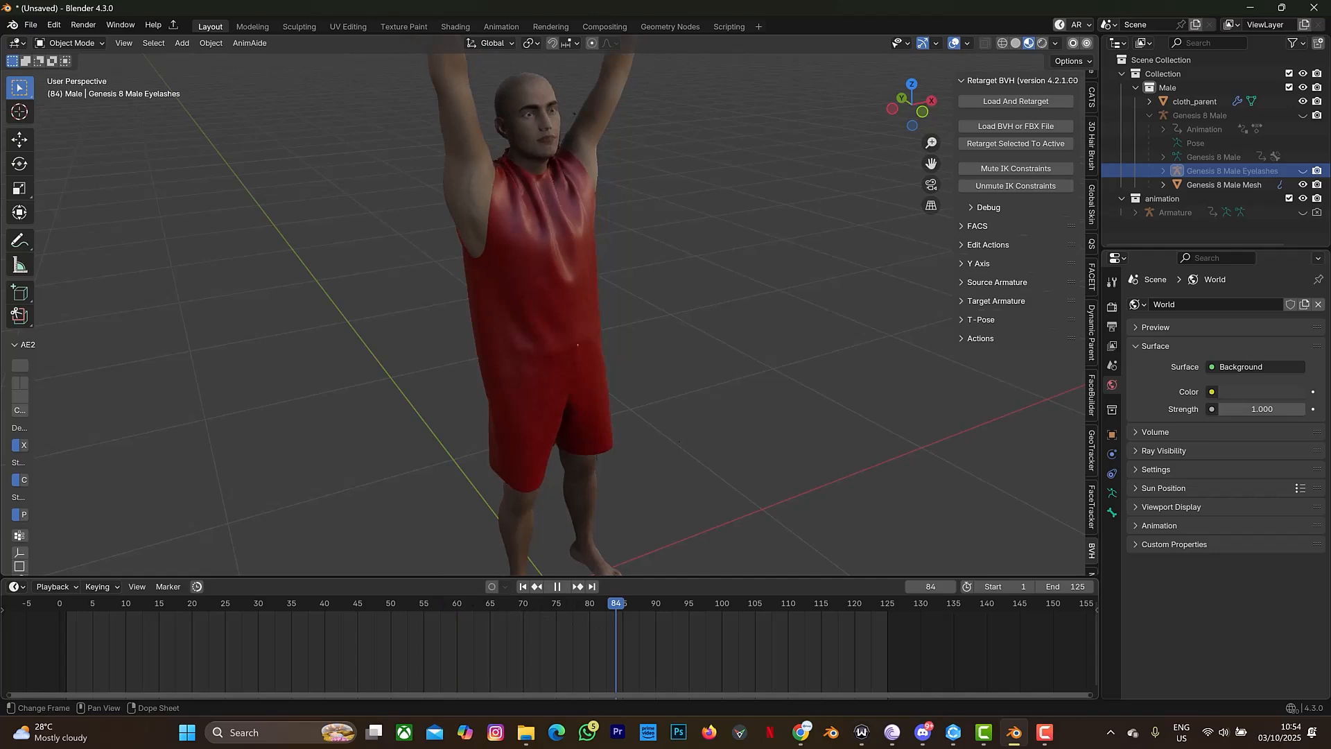
key(space)
scroll(553, 312, down, 4)
scroll(554, 312, up, 3)
scroll(553, 312, down, 2)
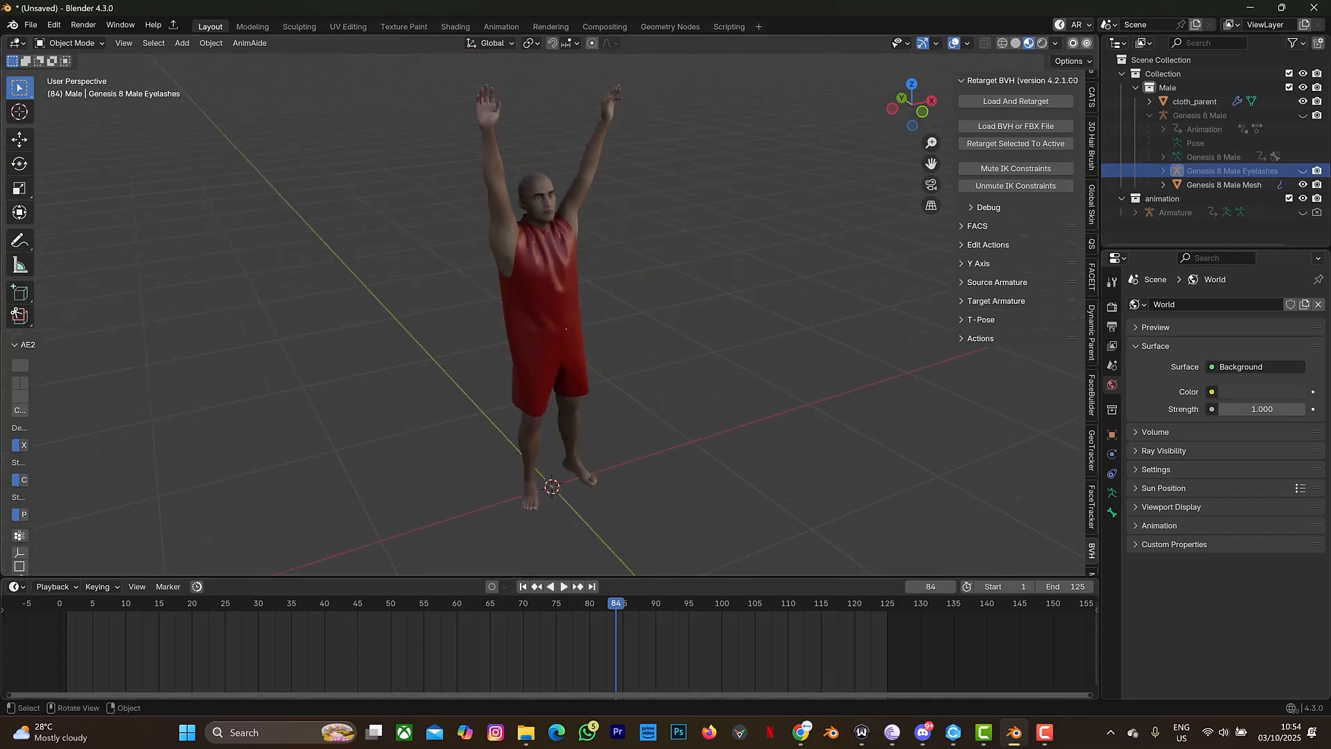
middle_drag(566, 328, 1068, 304)
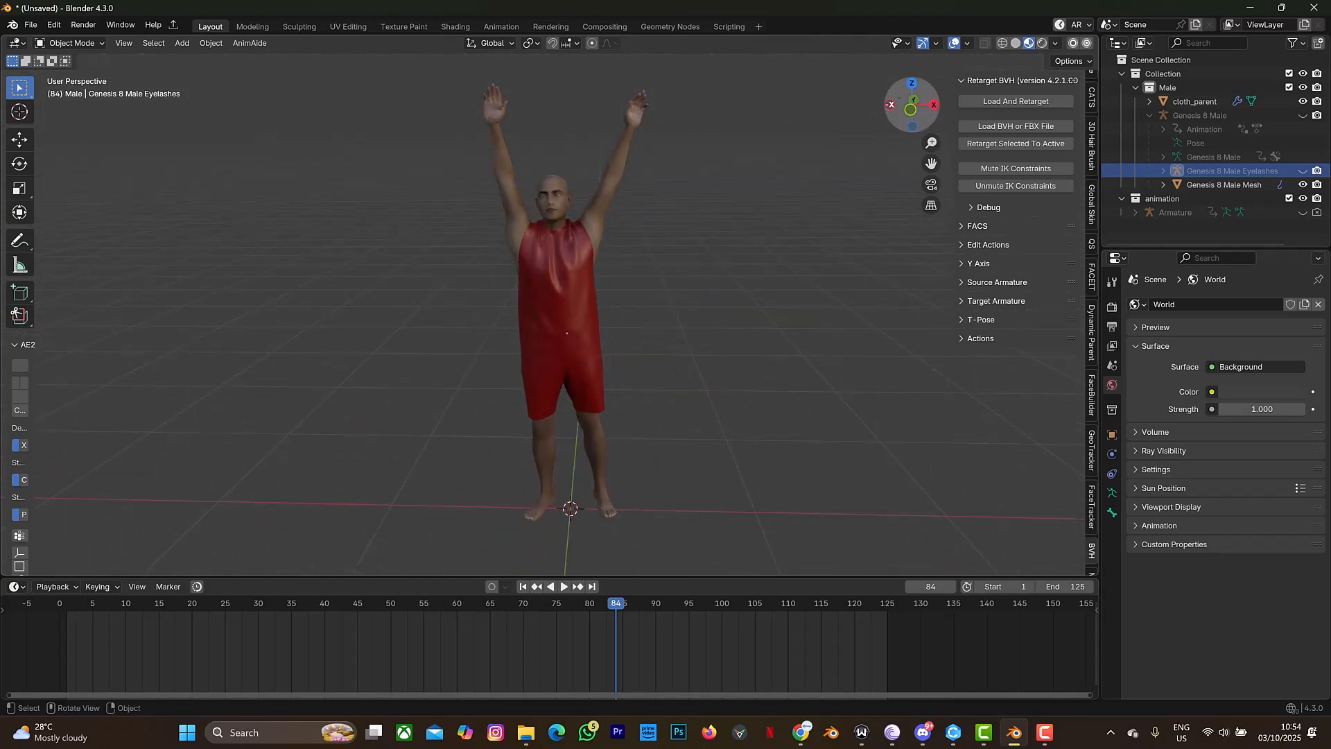
drag(912, 104, 1196, 120)
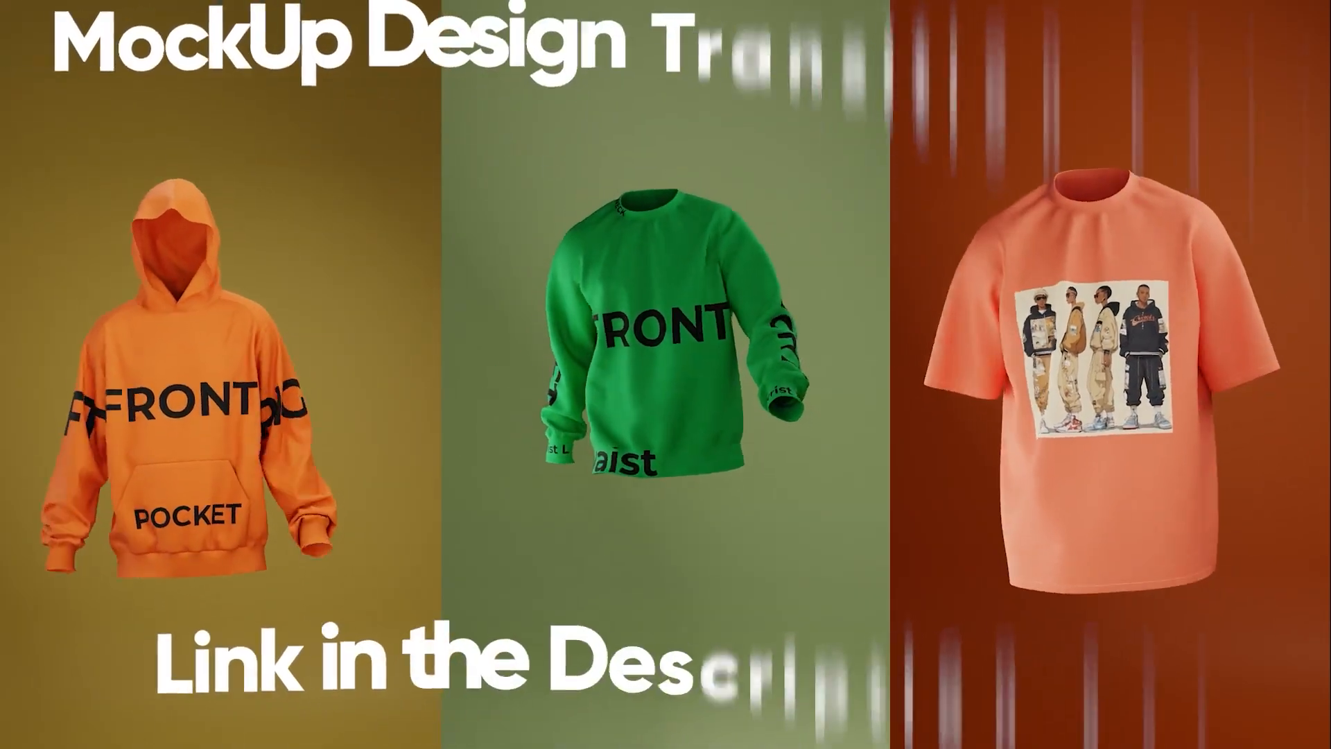